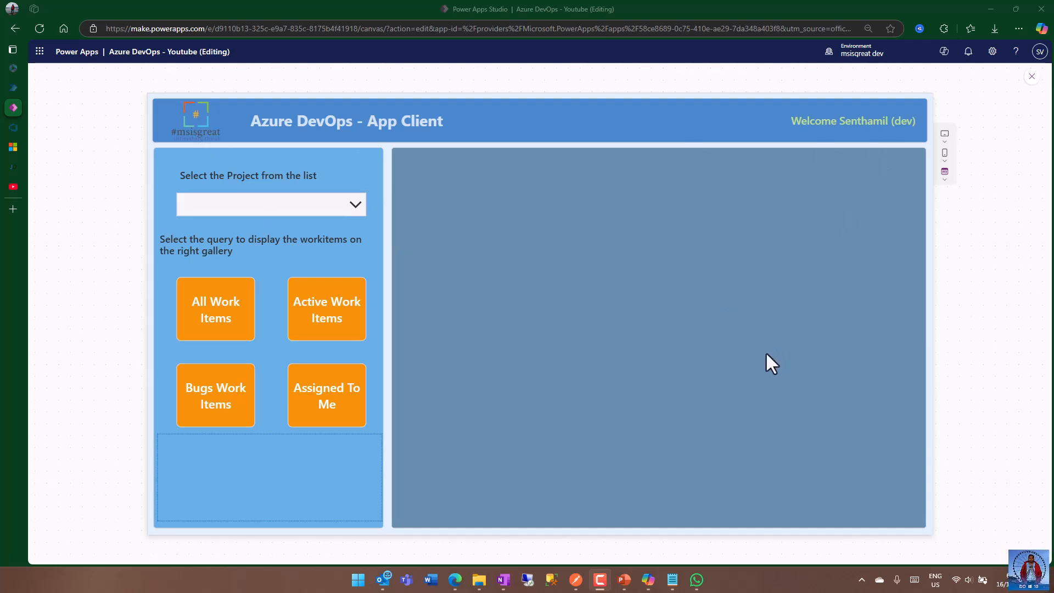
Look at the project list in the Azure DevOps app client preview and the YouTube video on parsing untyped objects.
click(353, 205)
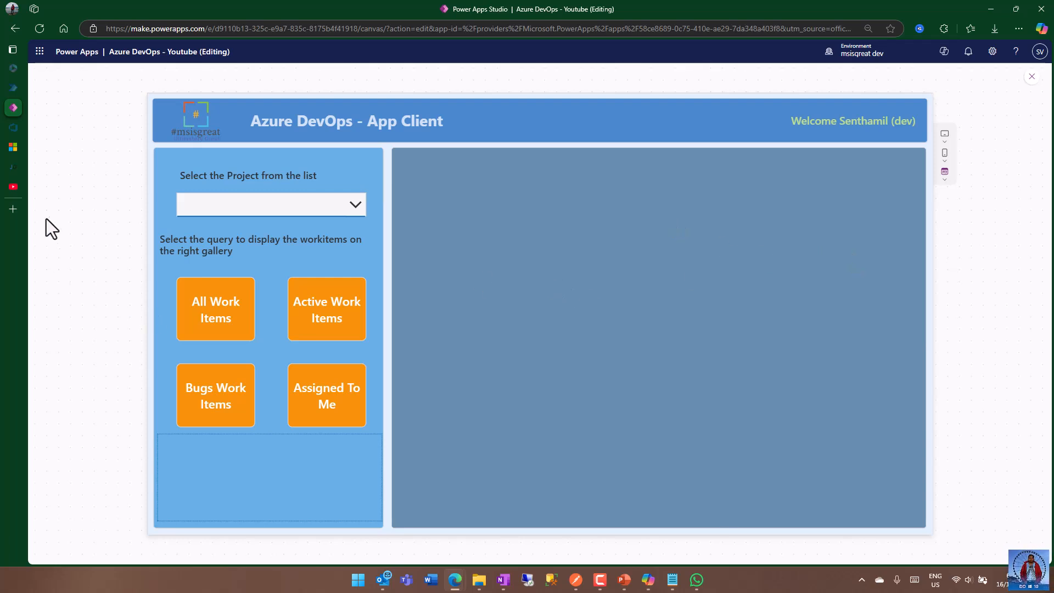
click(13, 186)
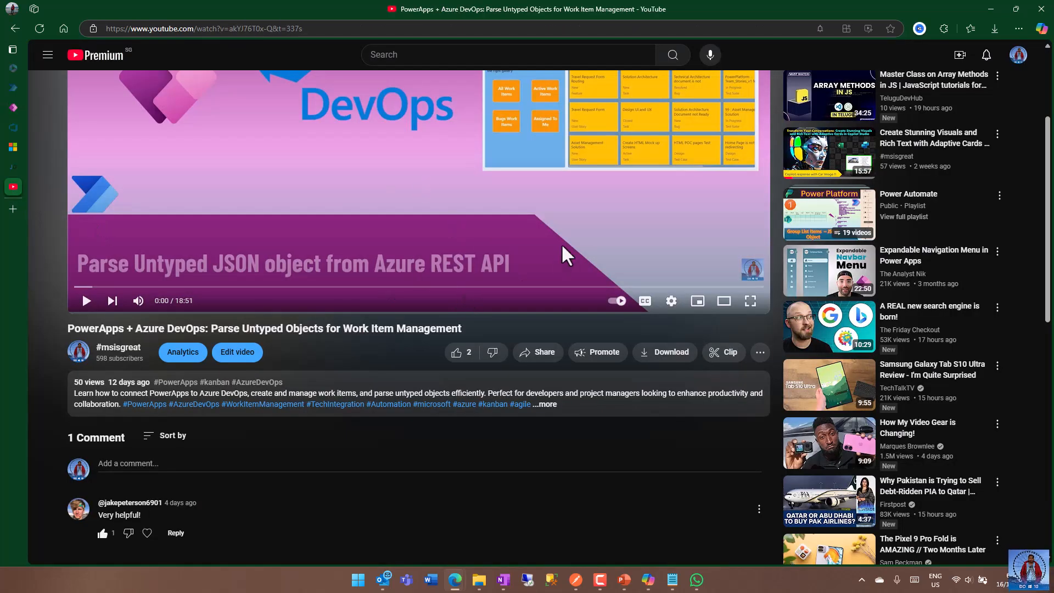
scroll(562, 244, up, 3)
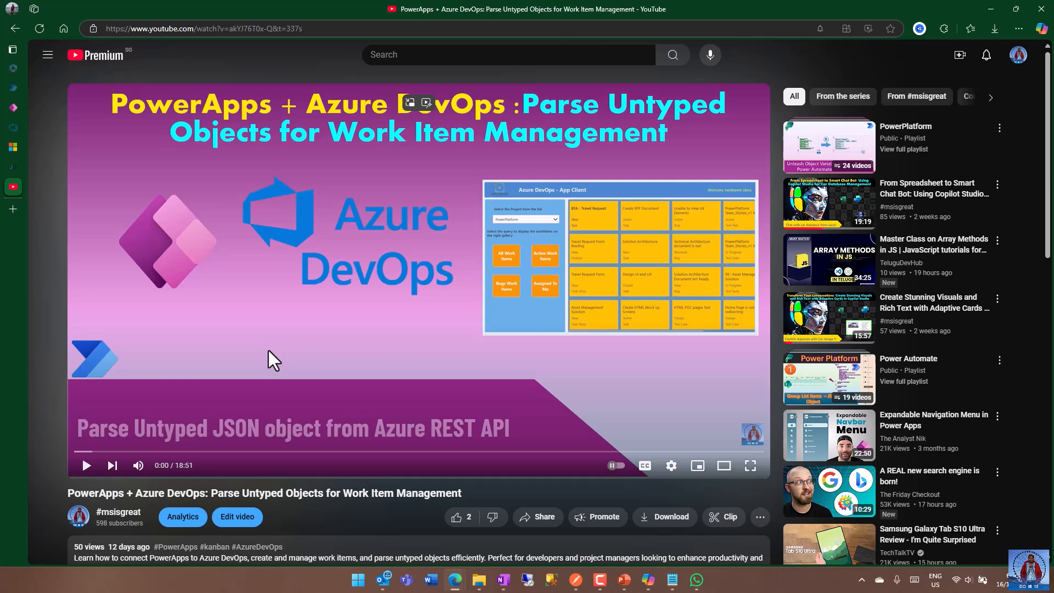
click(14, 105)
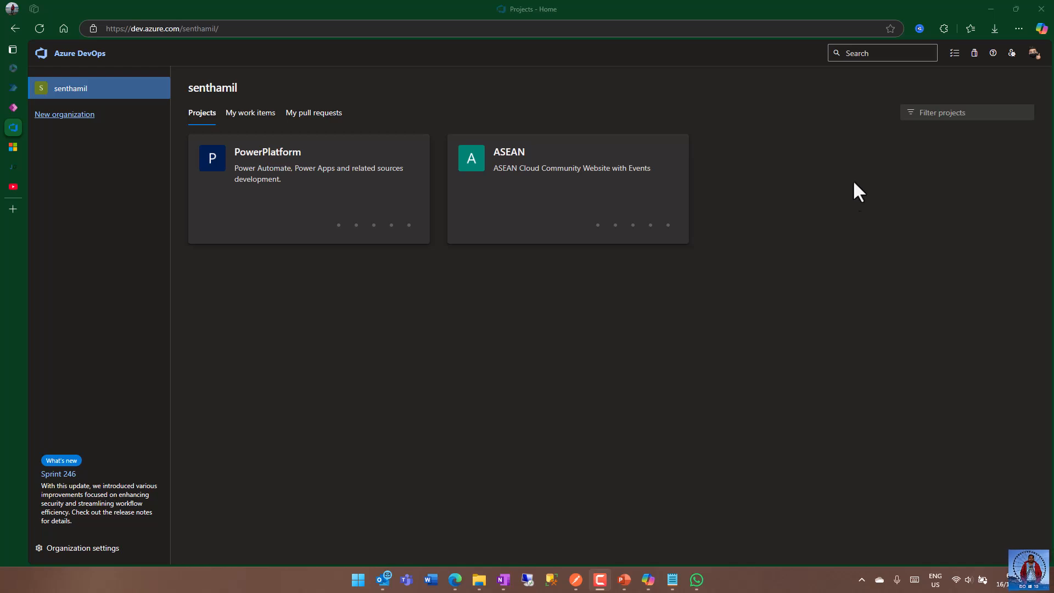
Start a new personal access token in the Azure DevOps user settings and name it "Youtube sample".
click(1011, 53)
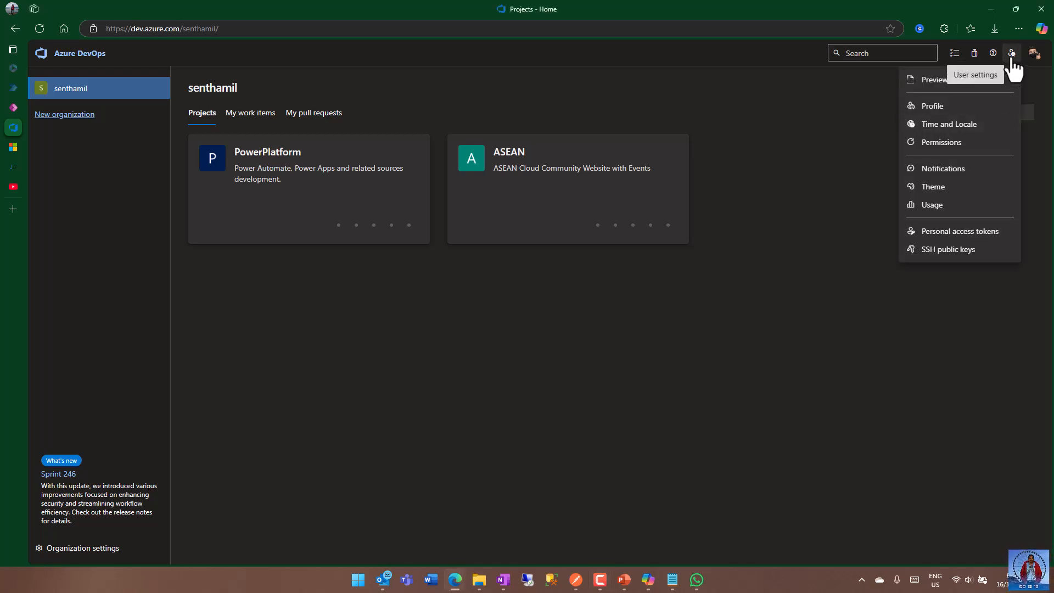
click(967, 231)
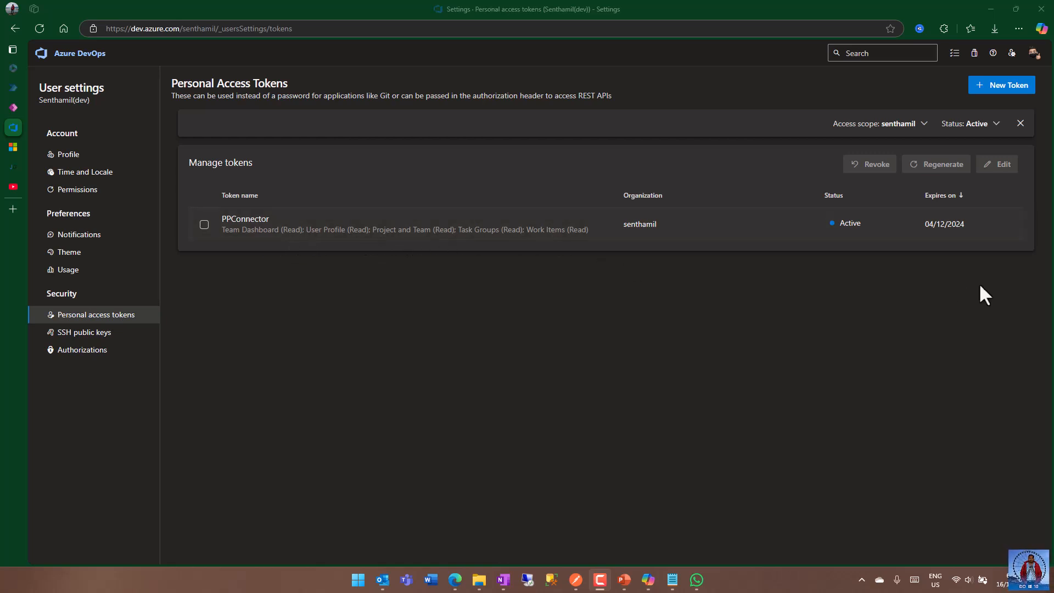
click(1005, 87)
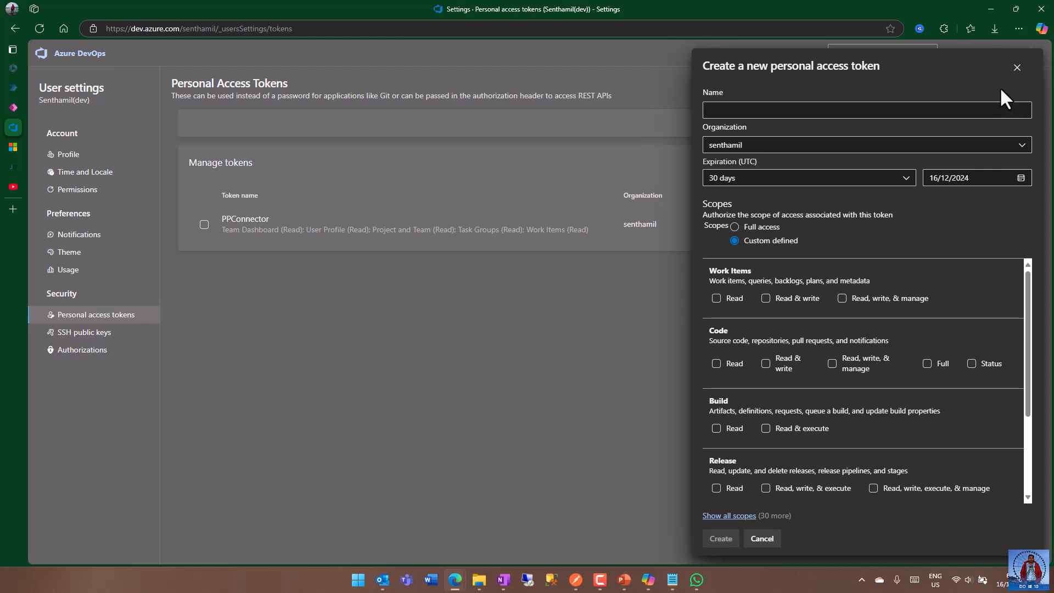
click(765, 111)
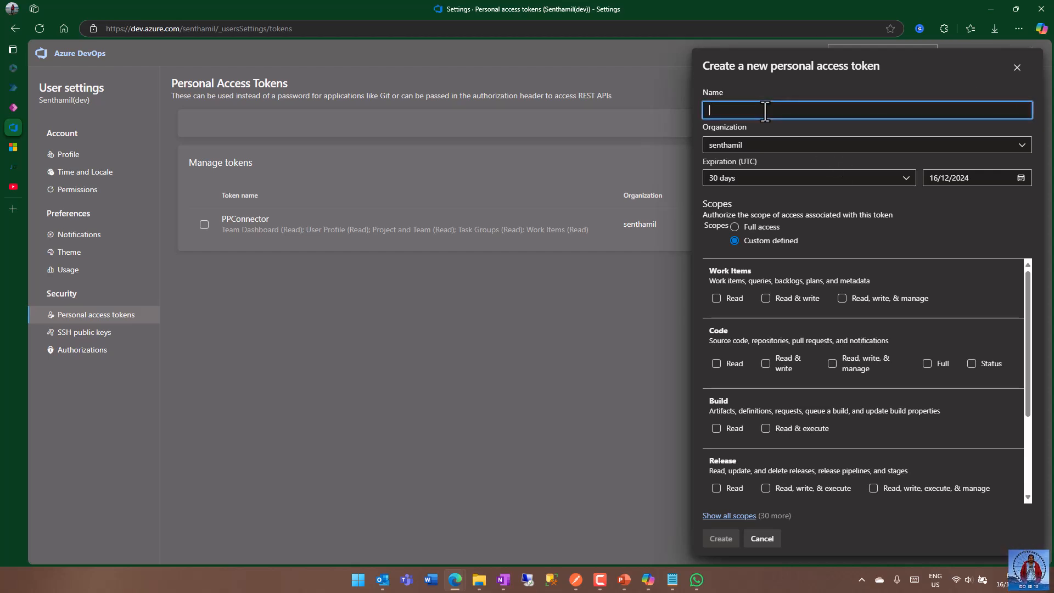
text(Youtube sample)
Grant the token Read access to Work Items, then create it and copy the generated token.
scroll(976, 306, down, 1)
scroll(844, 324, up, 1)
click(716, 296)
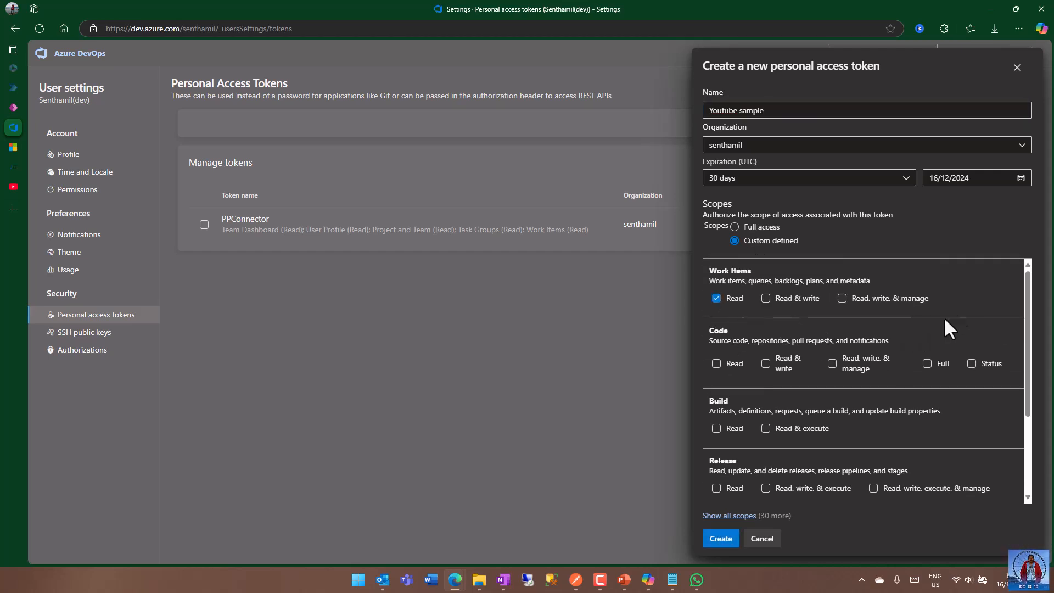
scroll(953, 310, down, 2)
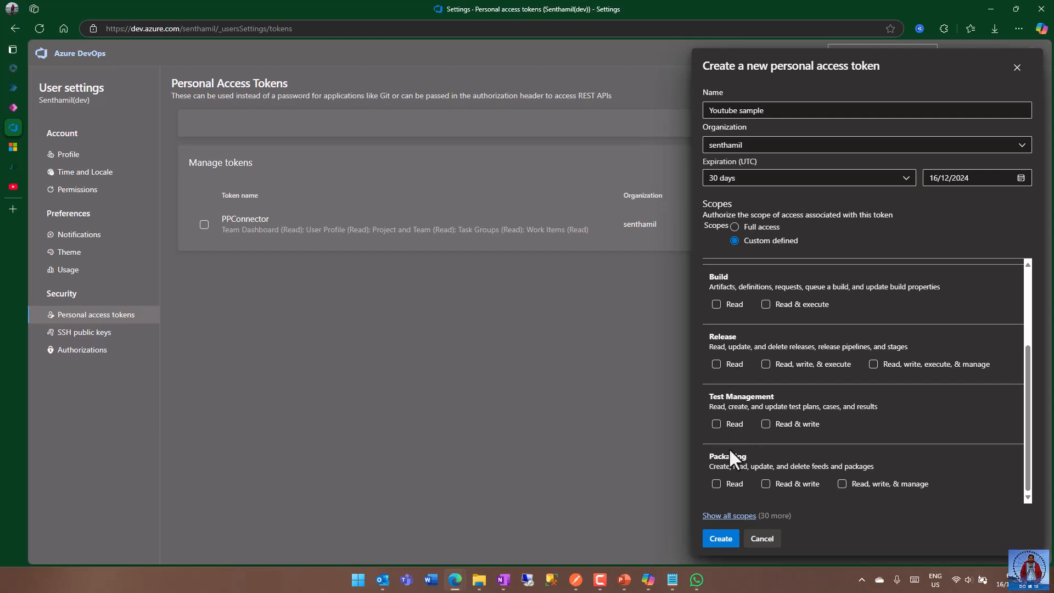
click(721, 539)
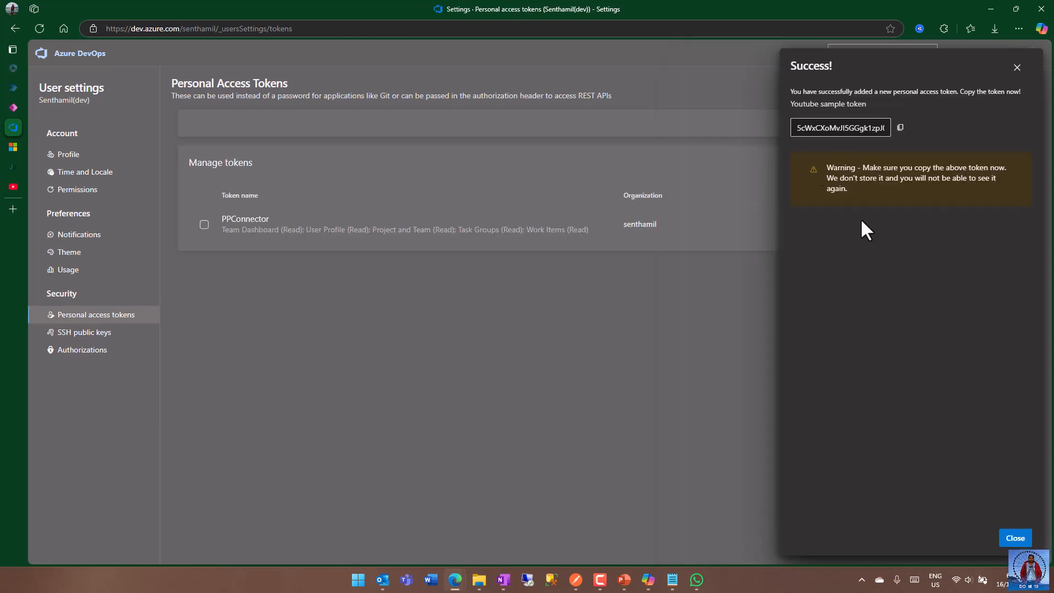
click(900, 128)
click(1015, 538)
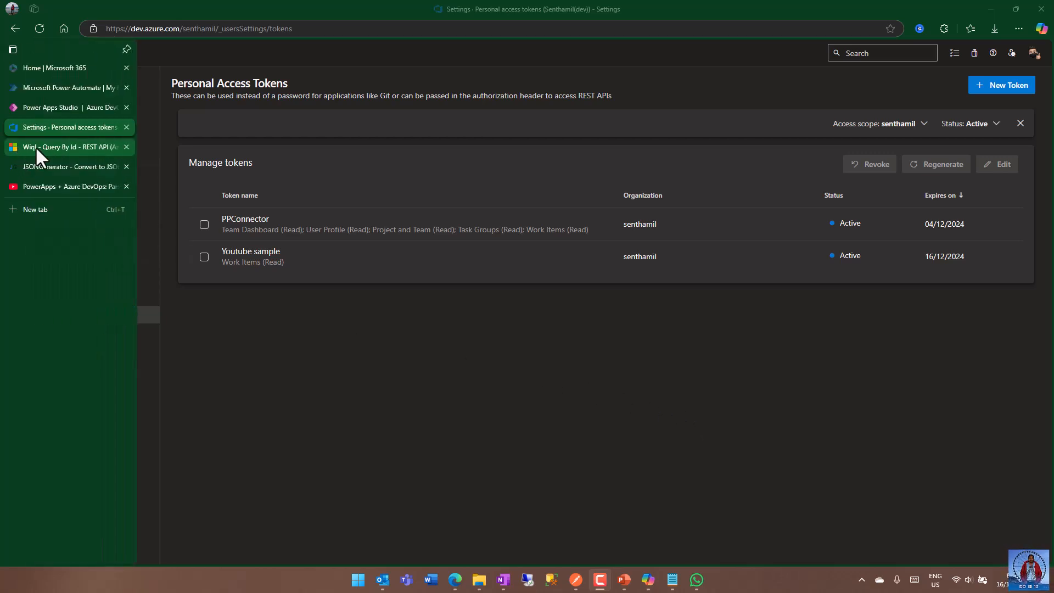
Examine the request URL and its organization, project and id parameters in the Wiql Query By Id documentation.
click(35, 145)
scroll(859, 333, down, 2)
scroll(858, 328, down, 2)
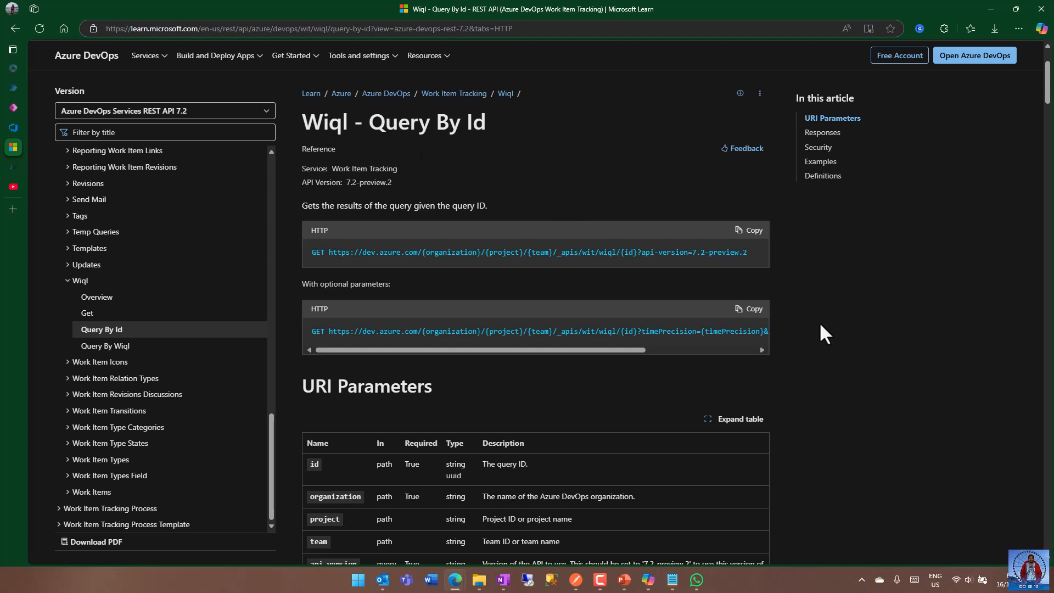
drag(328, 253, 747, 254)
click(823, 291)
double_click(629, 253)
double_click(496, 253)
double_click(450, 253)
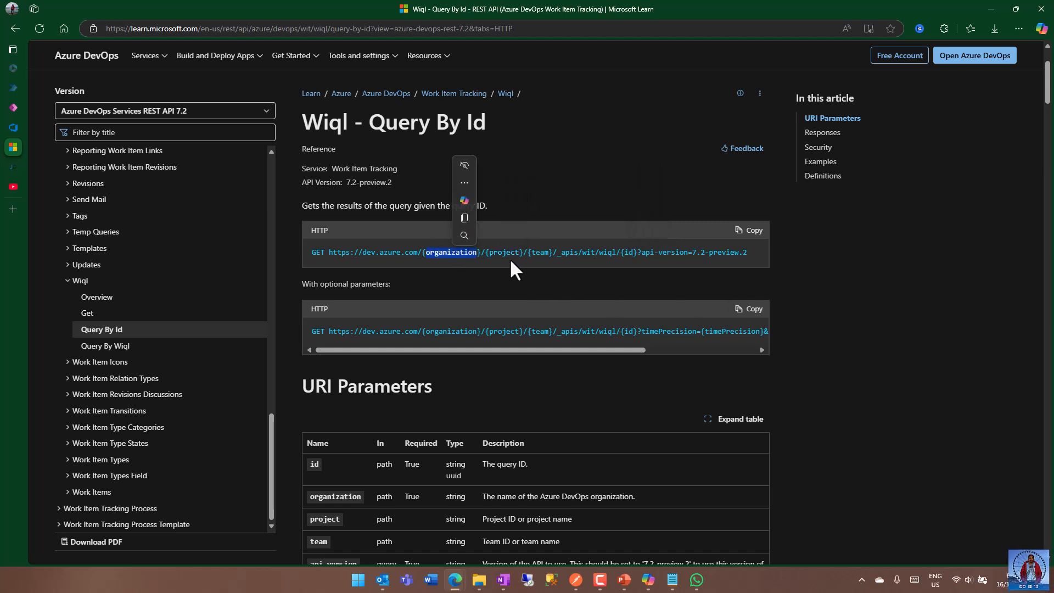
double_click(504, 253)
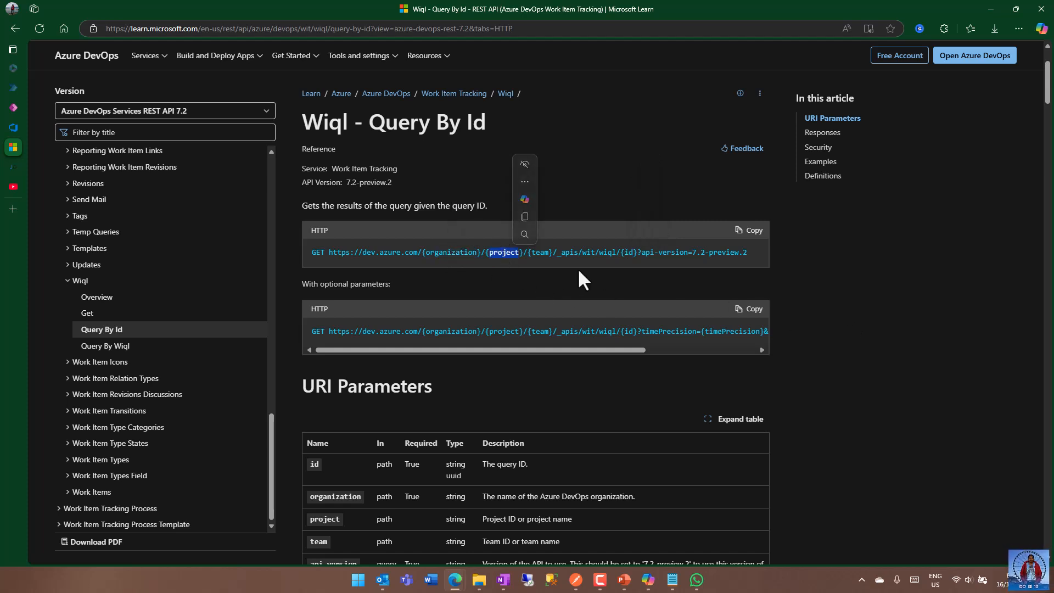
click(631, 252)
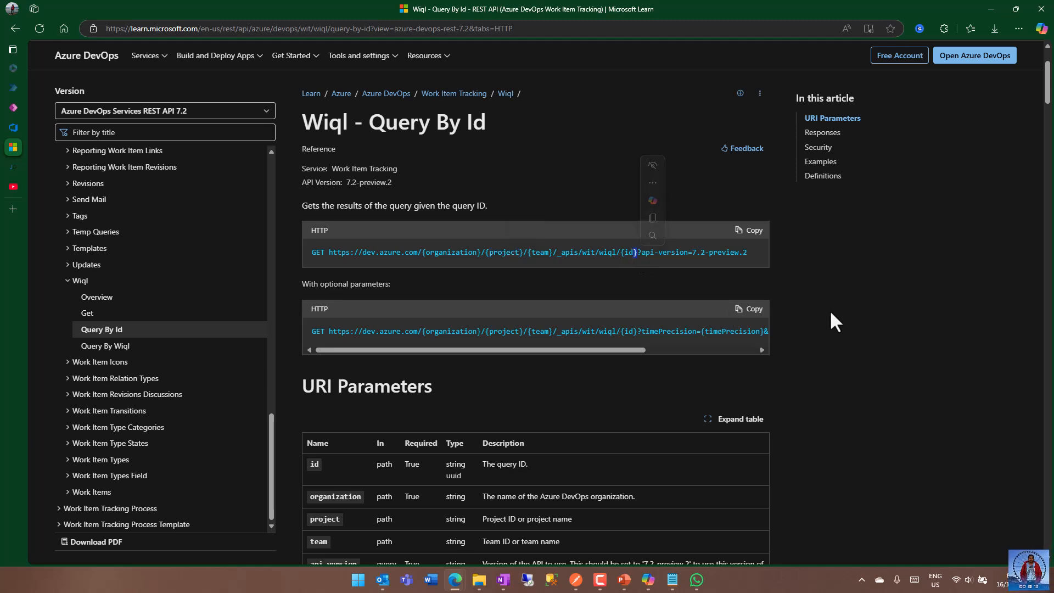
Read through the Query By Id response details and the sample JSON response, including the work item URLs.
scroll(854, 409, down, 15)
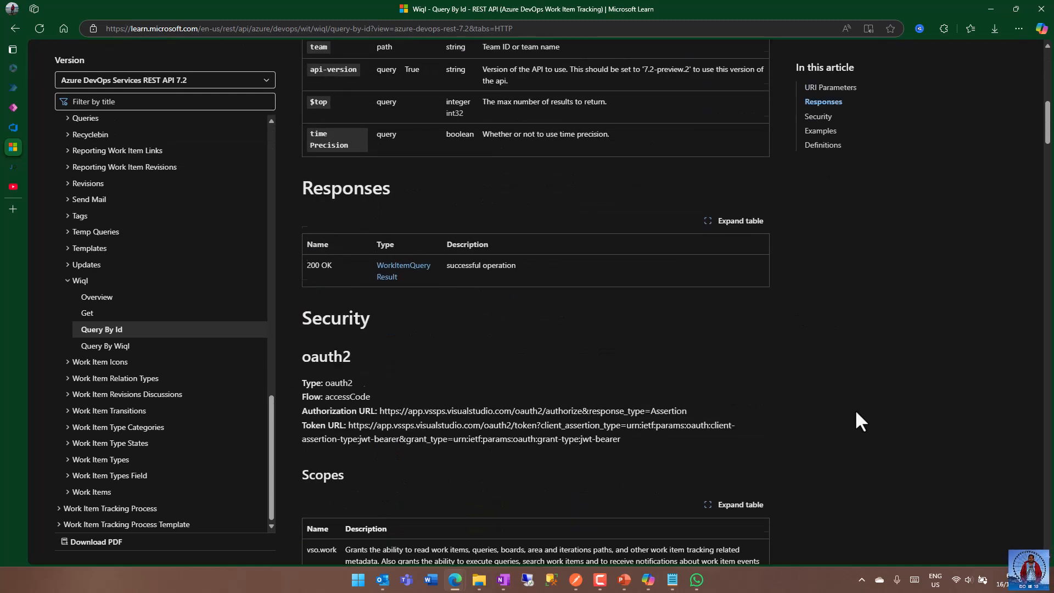
scroll(855, 409, down, 6)
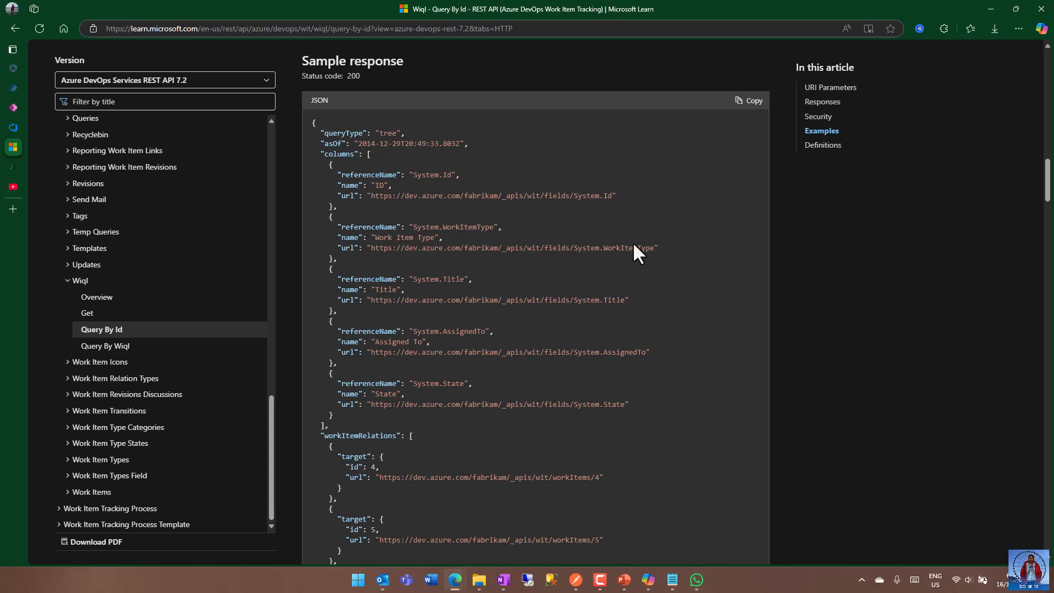
scroll(706, 255, down, 3)
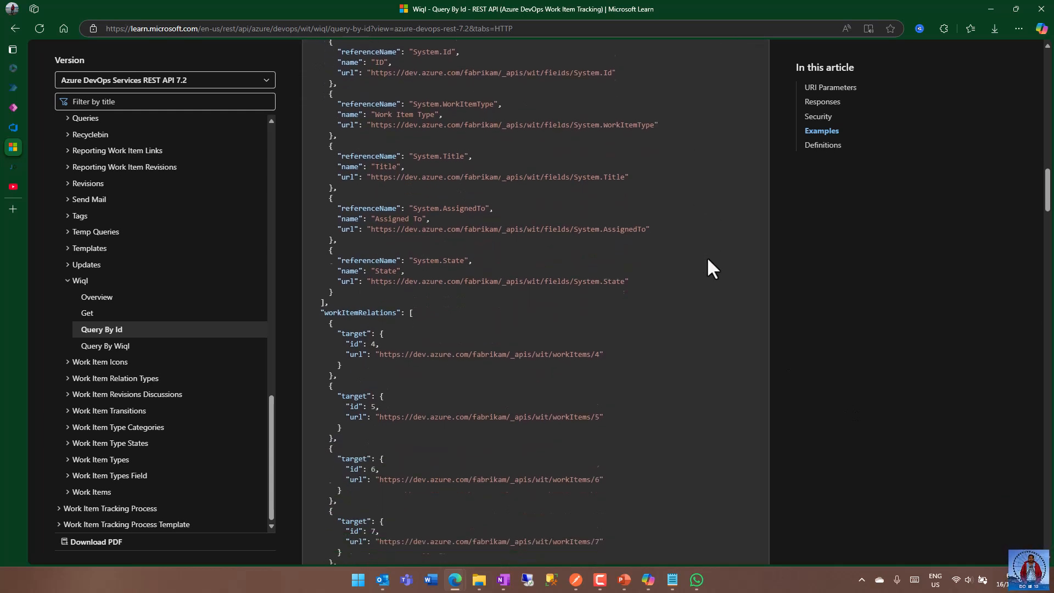
drag(343, 302, 615, 321)
scroll(693, 357, up, 8)
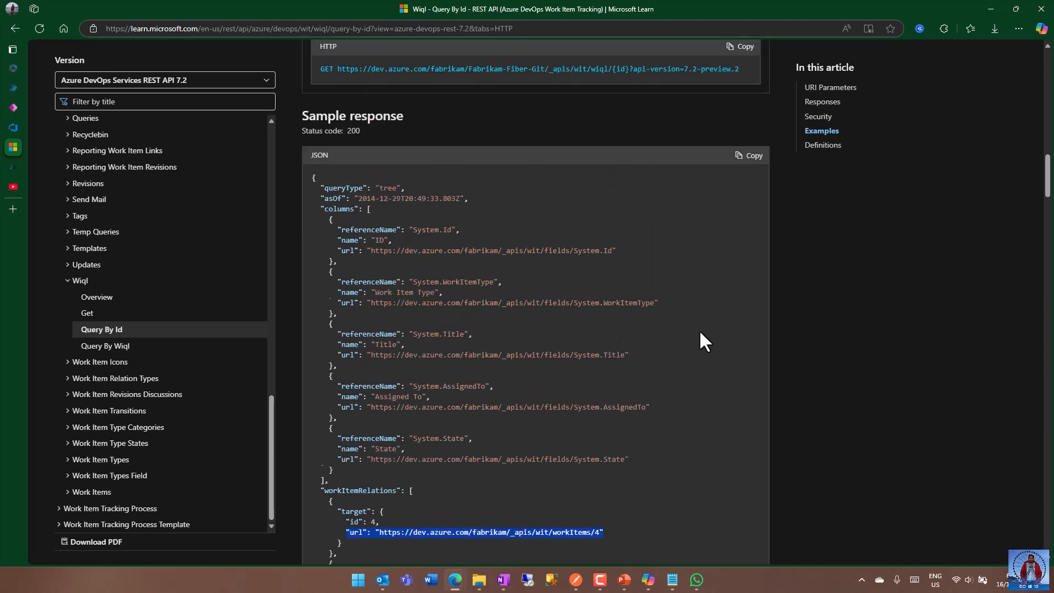
scroll(700, 328, up, 12)
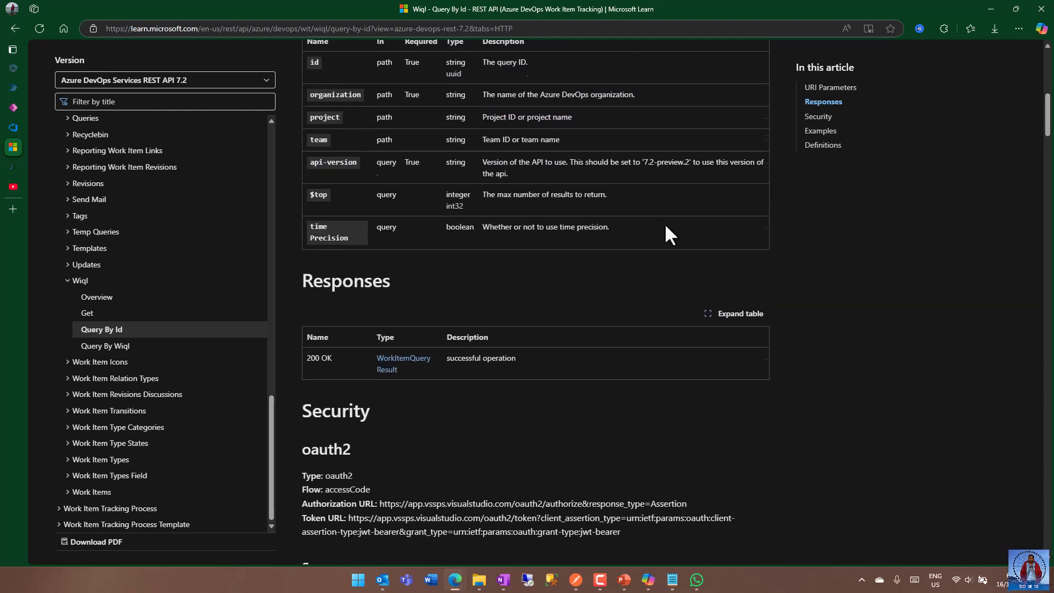
scroll(640, 197, up, 3)
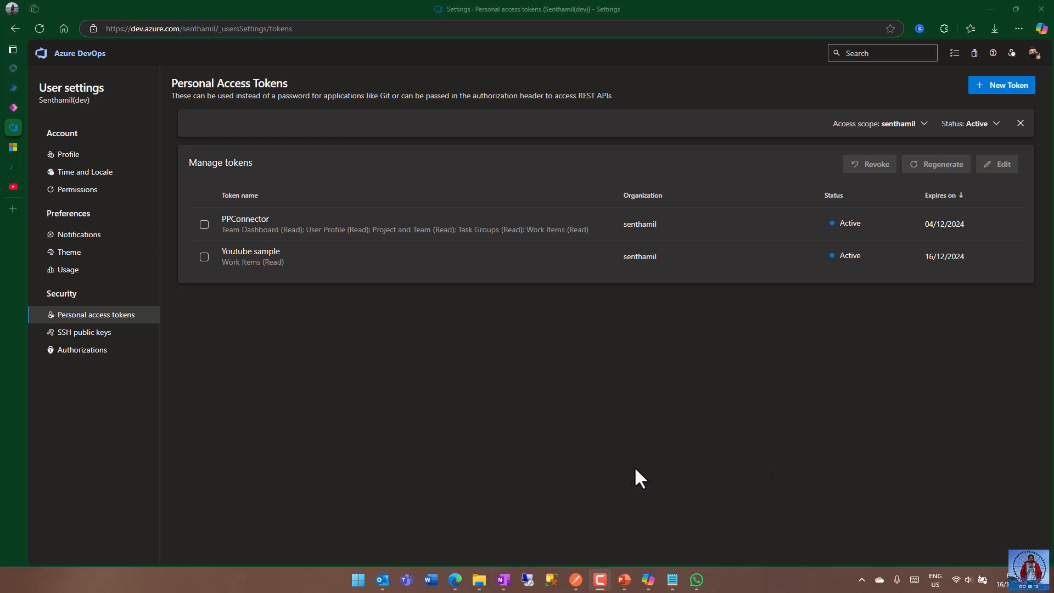
click(575, 580)
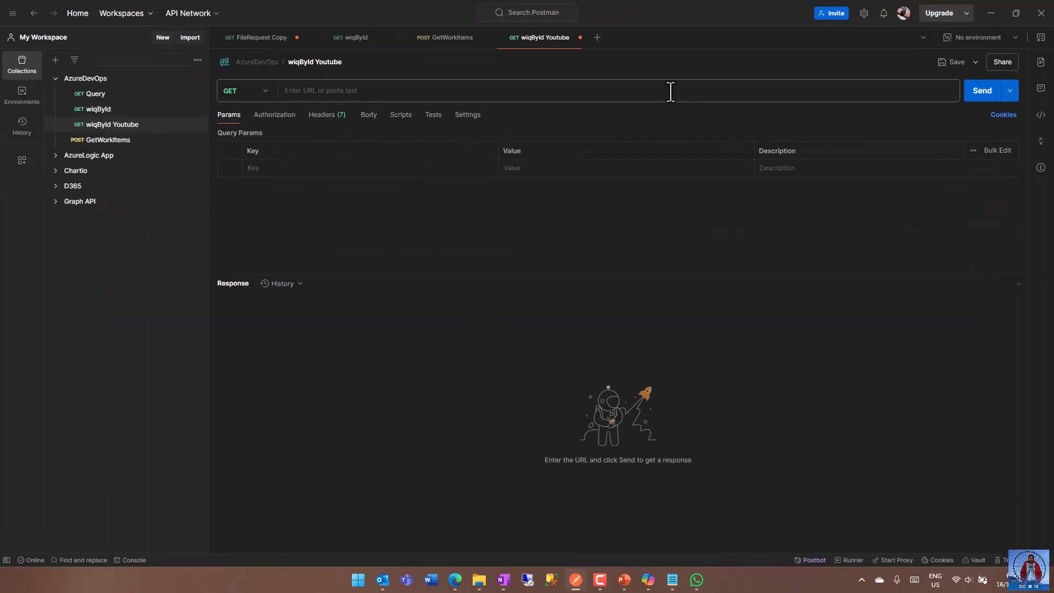
click(423, 91)
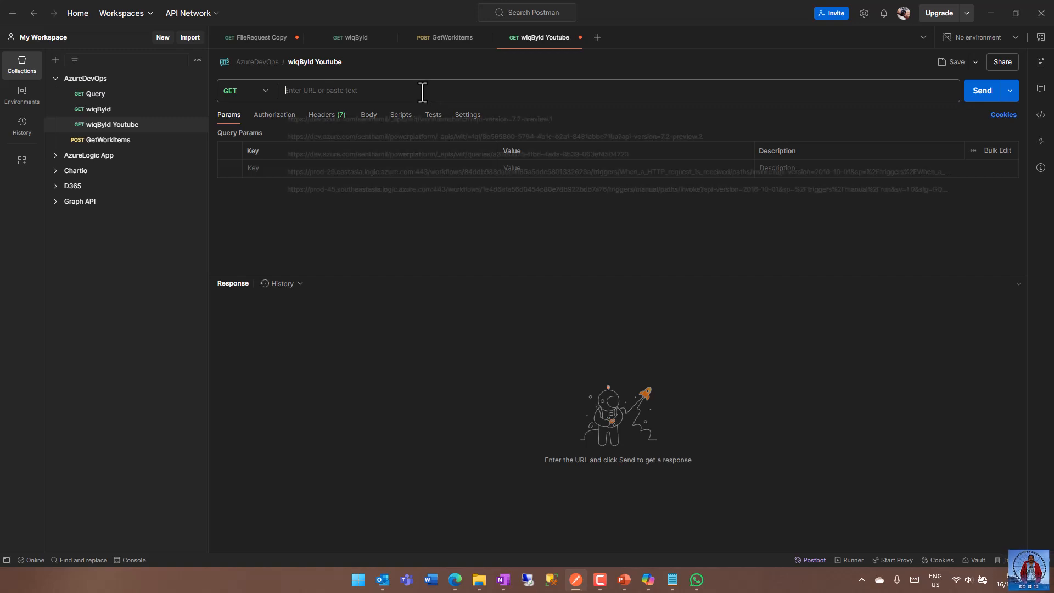
click(523, 437)
mouse_move(459, 576)
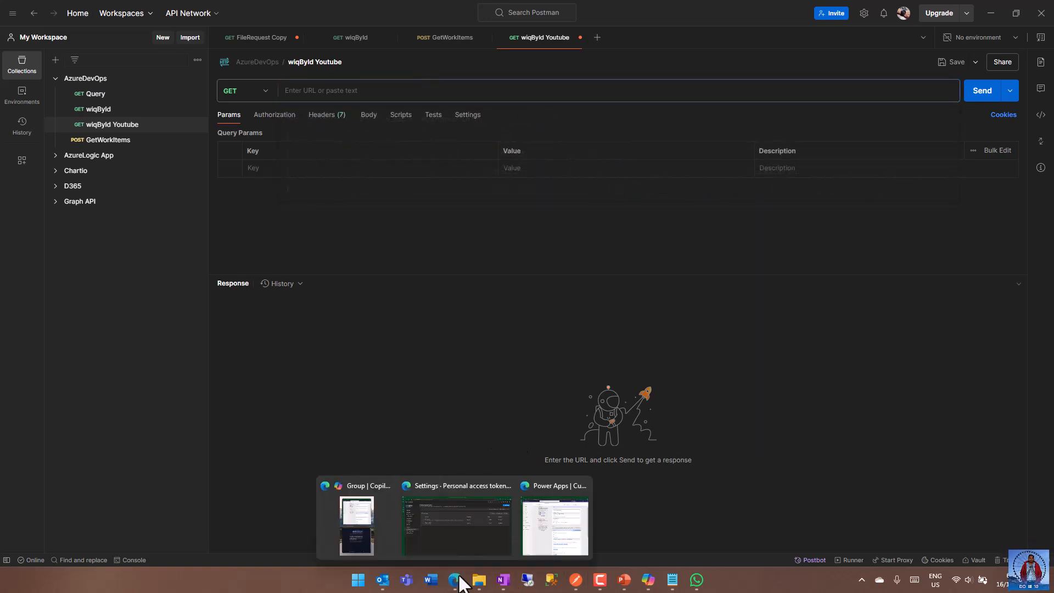
click(469, 535)
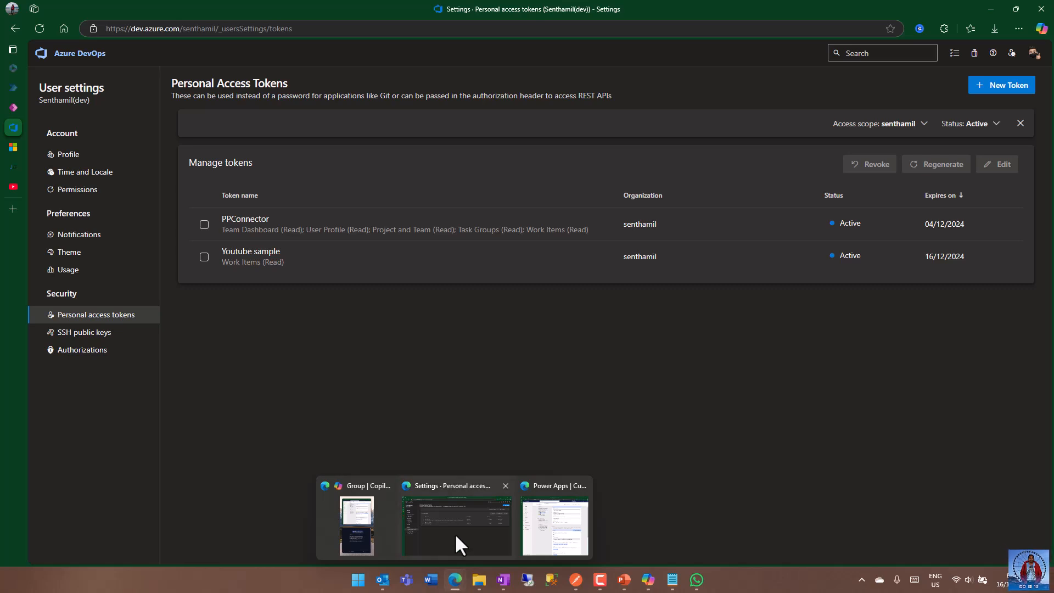
Copy the Query By Id request URL without optional parameters from the documentation into the wiqById Youtube request in Postman.
click(13, 147)
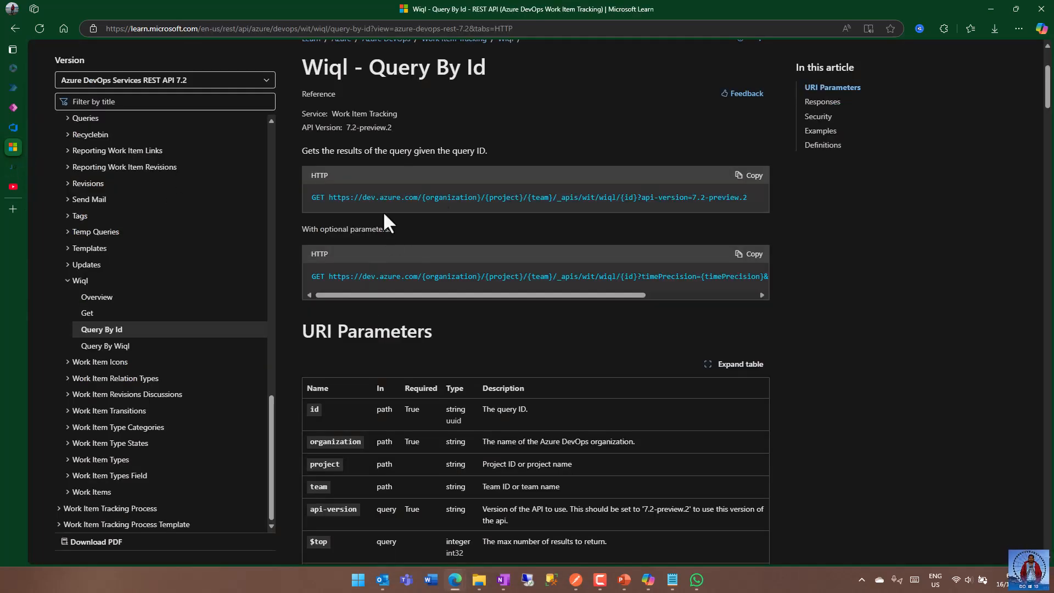
drag(329, 197, 747, 199)
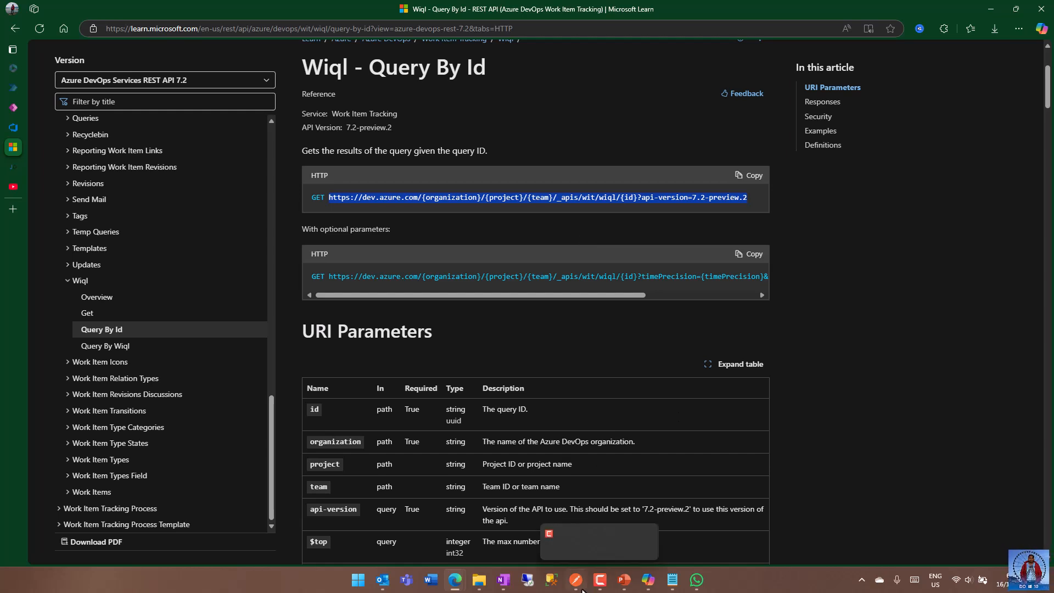
click(575, 579)
click(344, 91)
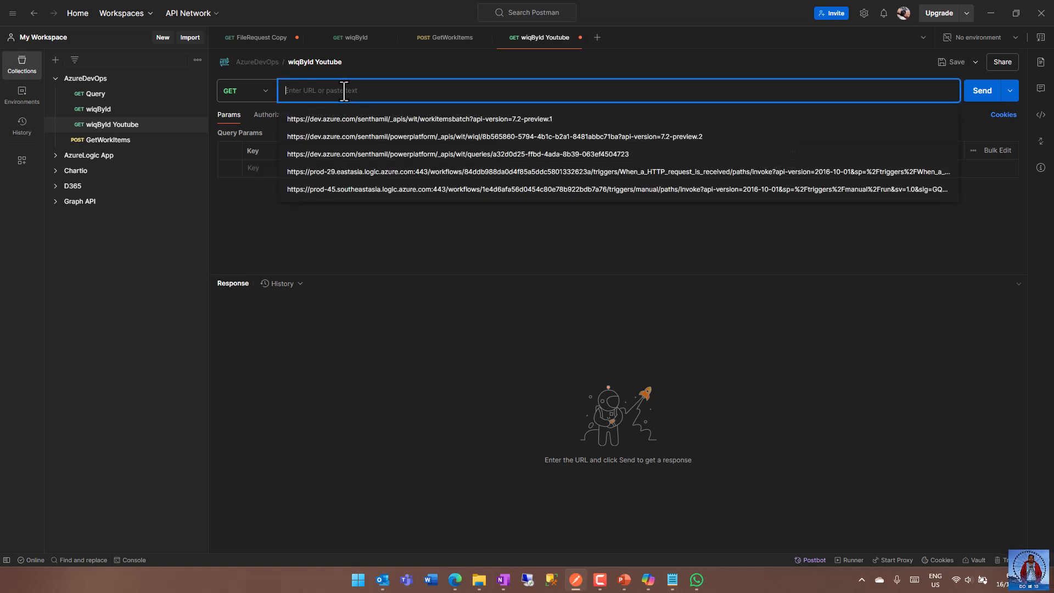
key(ctrl+v)
Replace the {organization} placeholder in the request URL with the organization's name and {project} with powerplatform.
double_click(367, 90)
drag(356, 91, 399, 91)
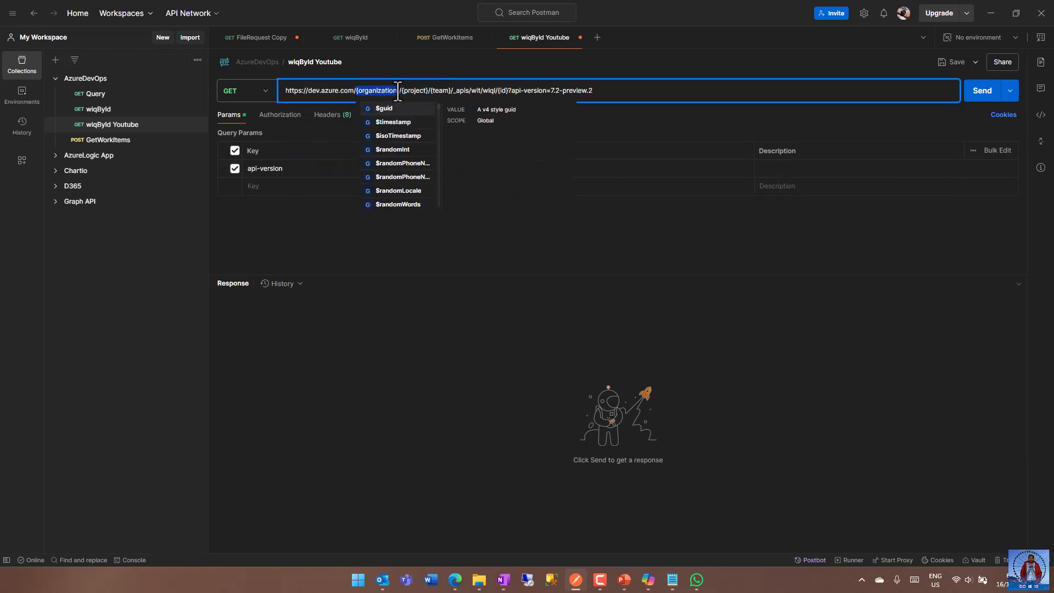
text(senthamil)
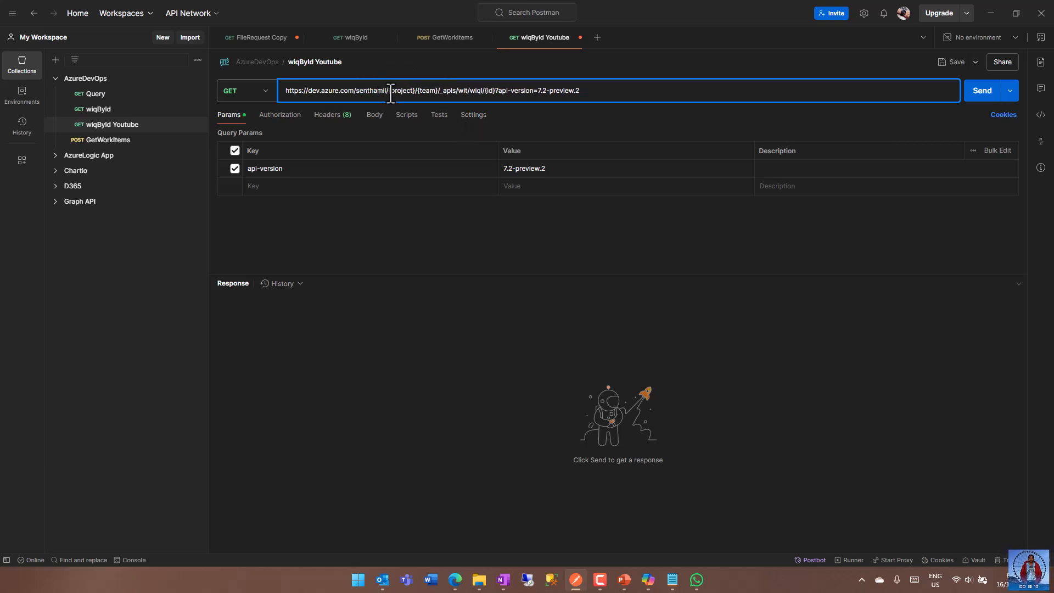
drag(389, 91, 415, 91)
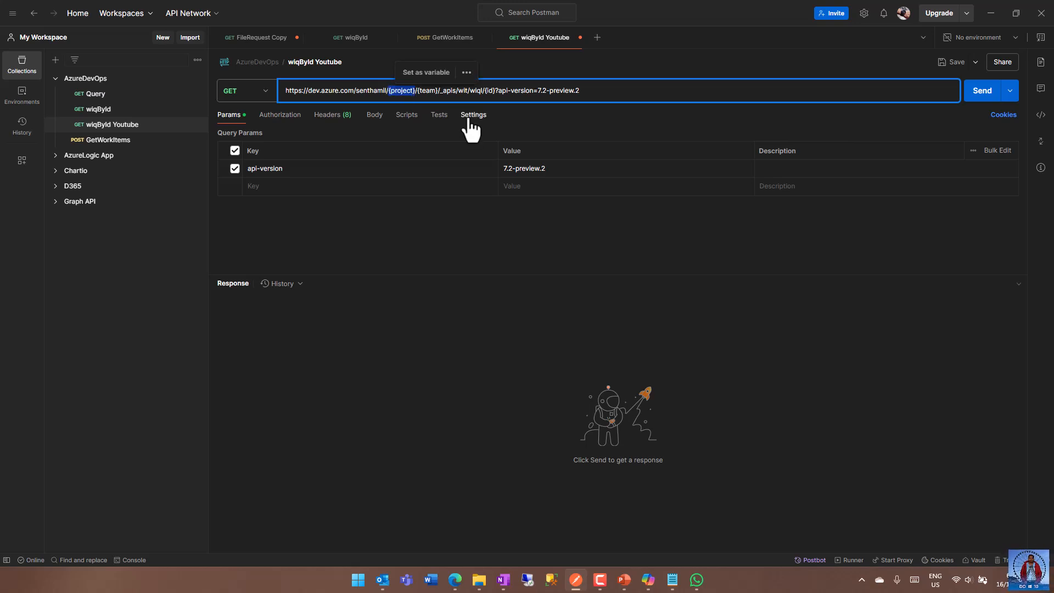
text(powerplat)
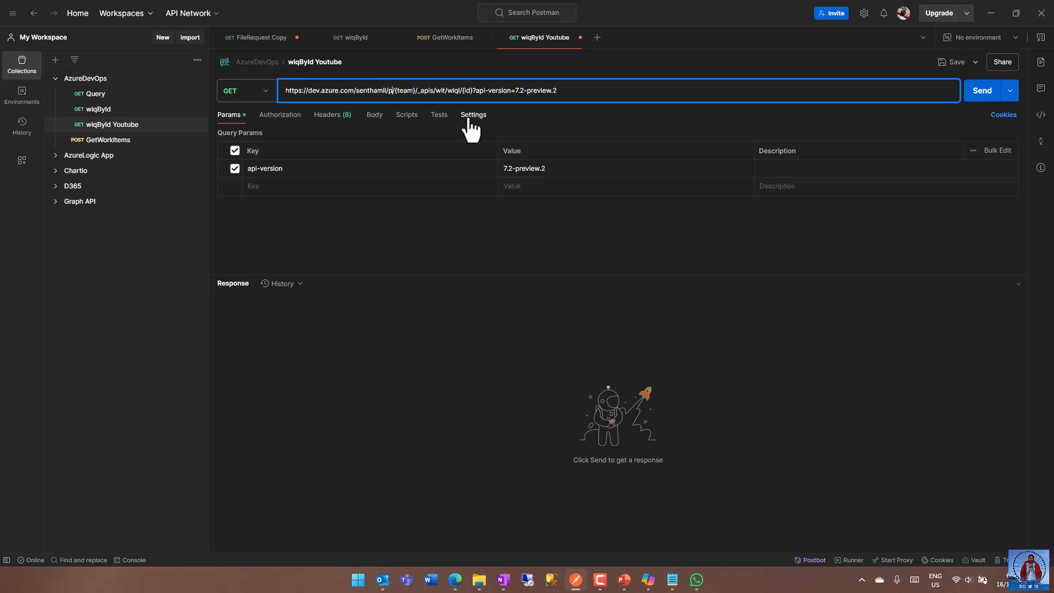
text(form)
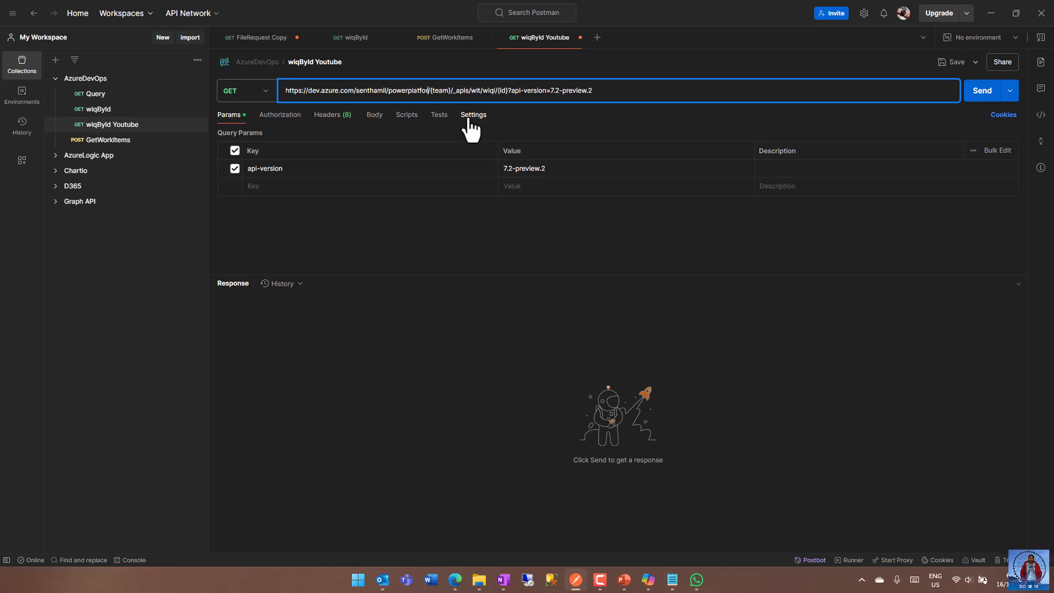
Remove the optional {team} segment and its extra slash from the request URL.
click(457, 91)
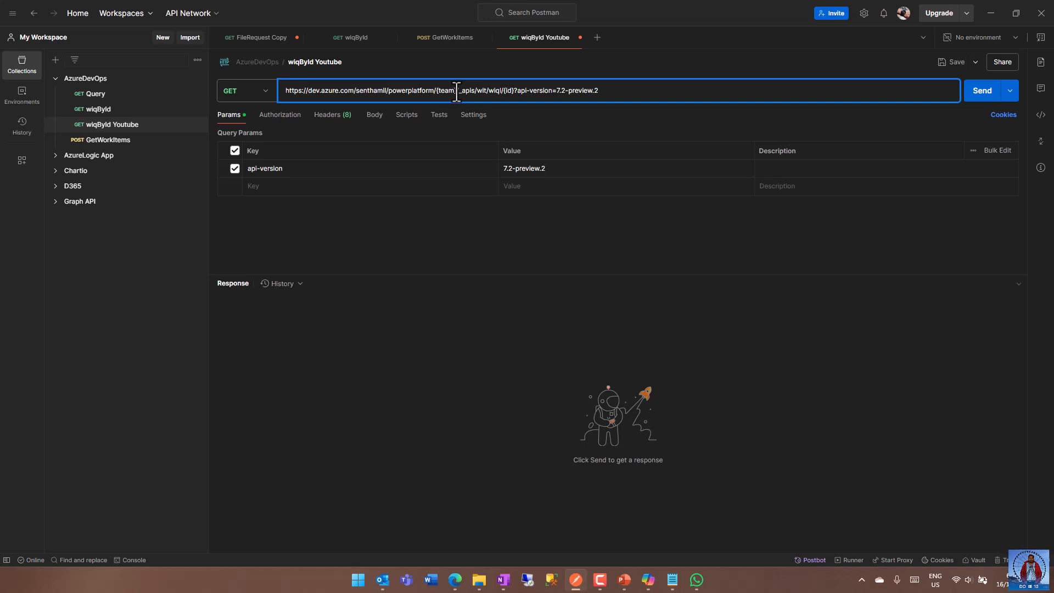
key(BackSpace)
key(BackSpace)
key(BackSpace)
key(BackSpace)
key(BackSpace)
key(BackSpace)
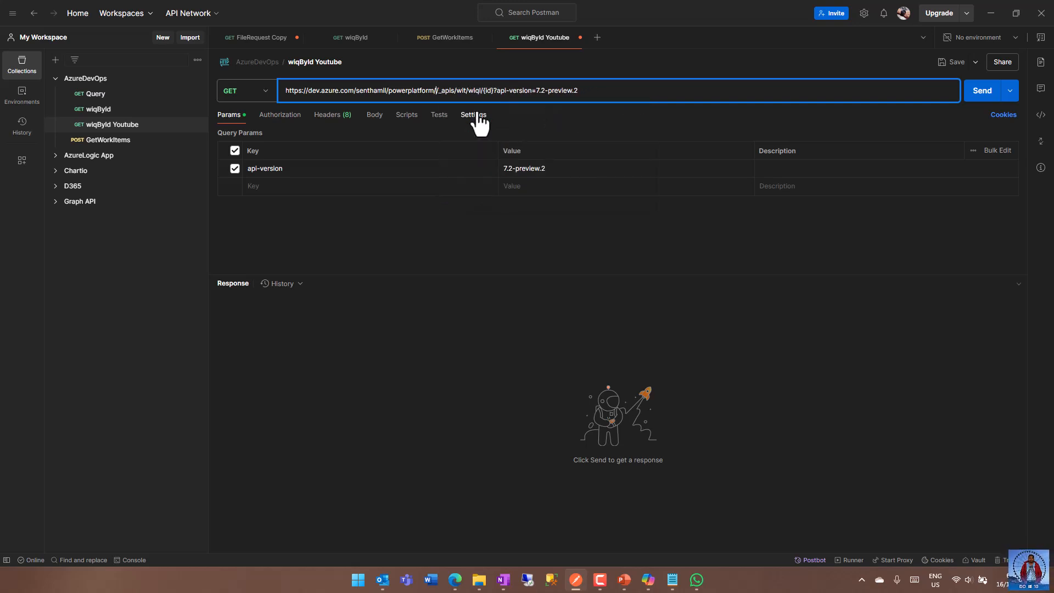
key(BackSpace)
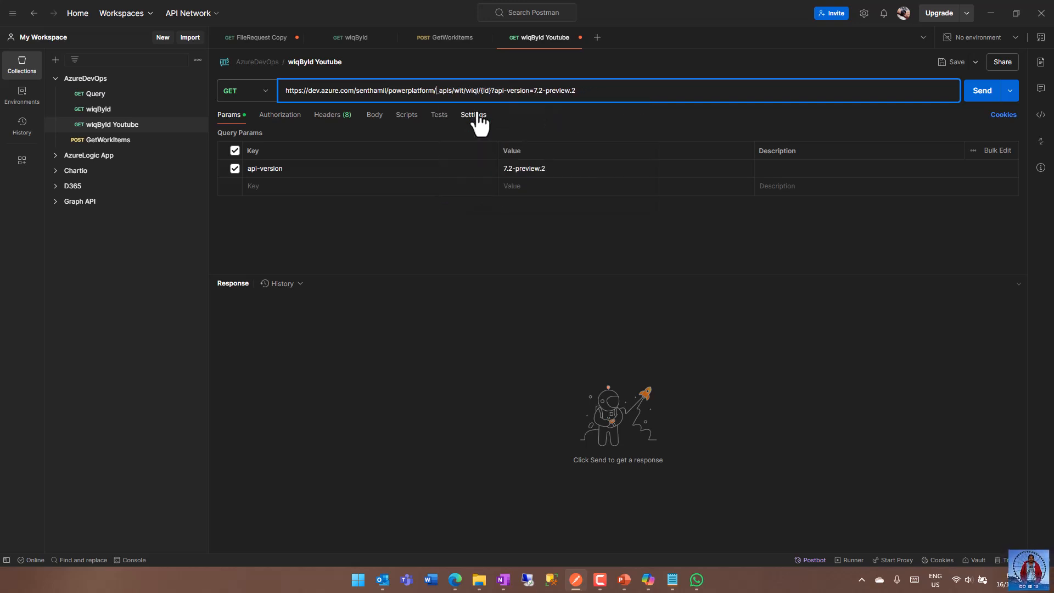
Switch to Azure DevOps in the browser and open the shared All WorkItems query of the PowerPlatform project.
double_click(485, 91)
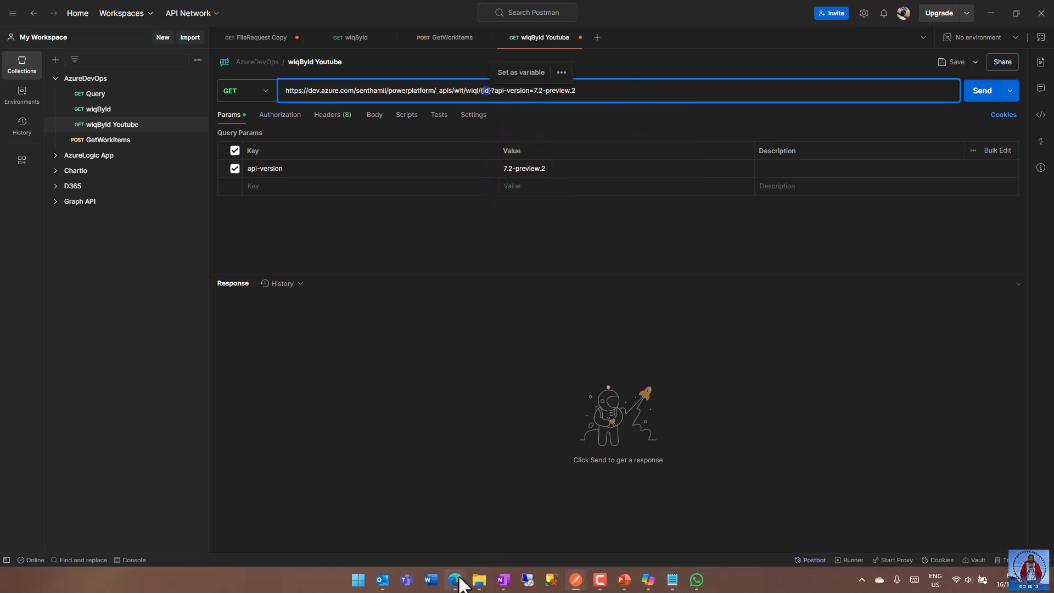
mouse_move(454, 578)
click(464, 527)
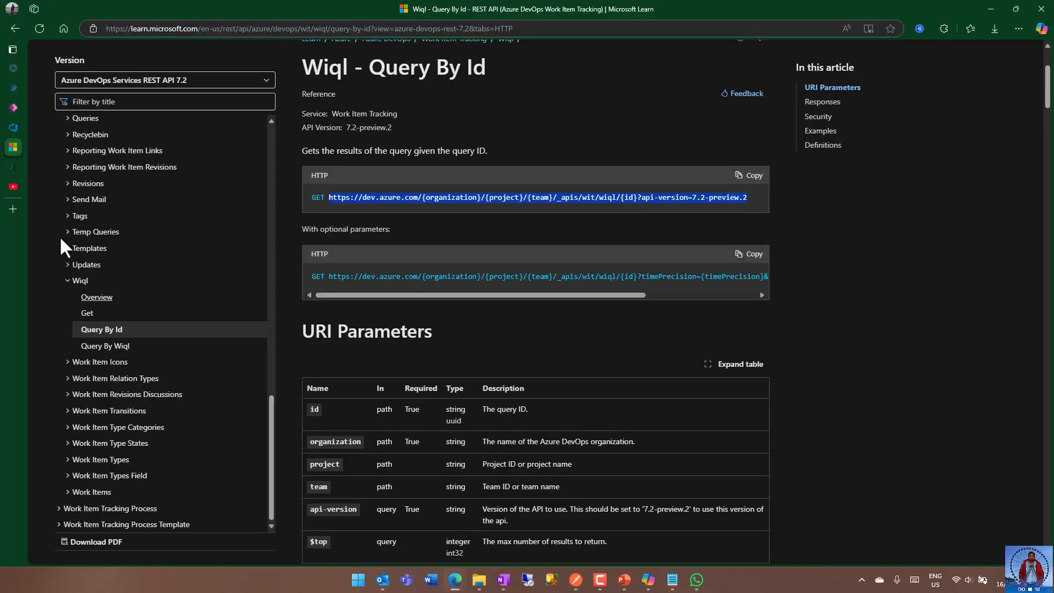
click(12, 127)
click(92, 65)
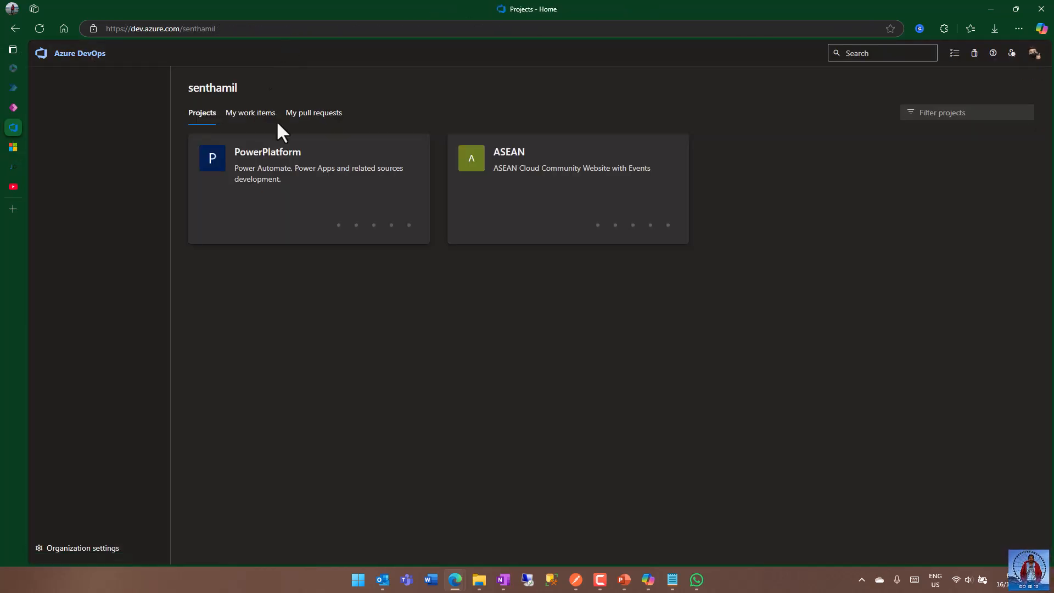
click(281, 153)
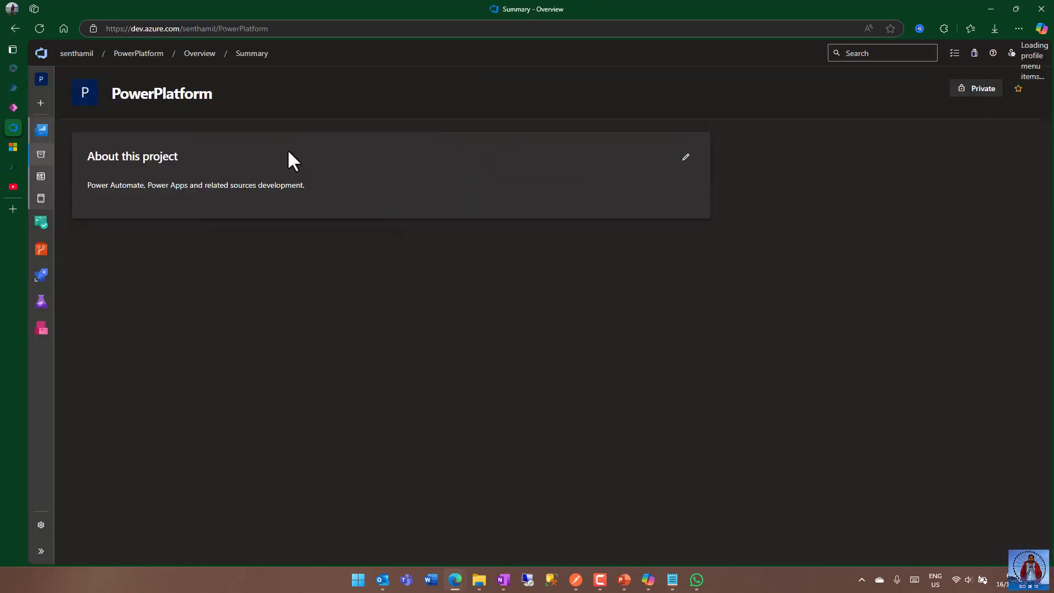
mouse_move(45, 225)
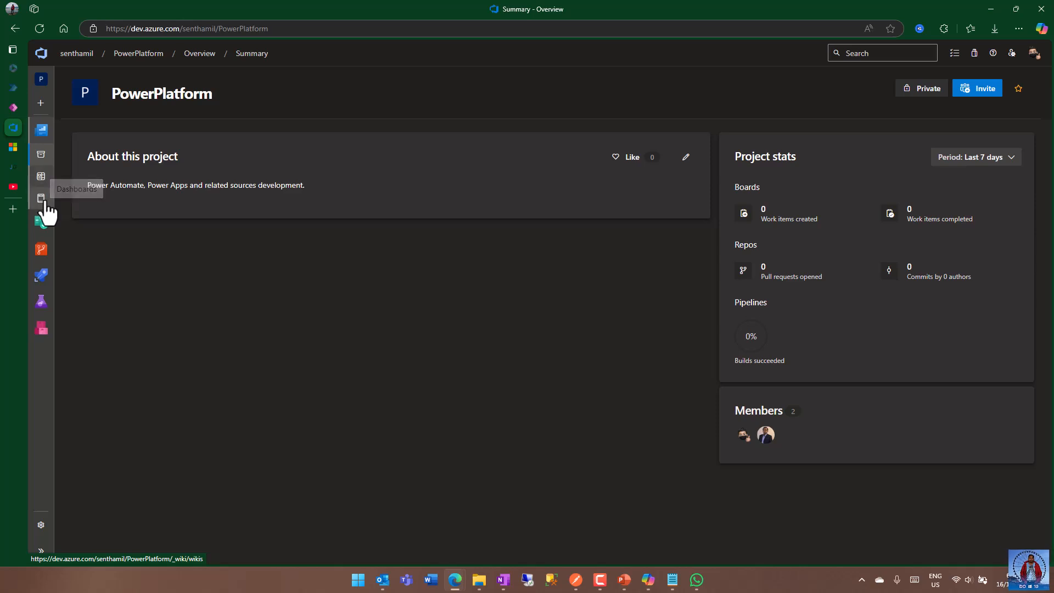
click(45, 225)
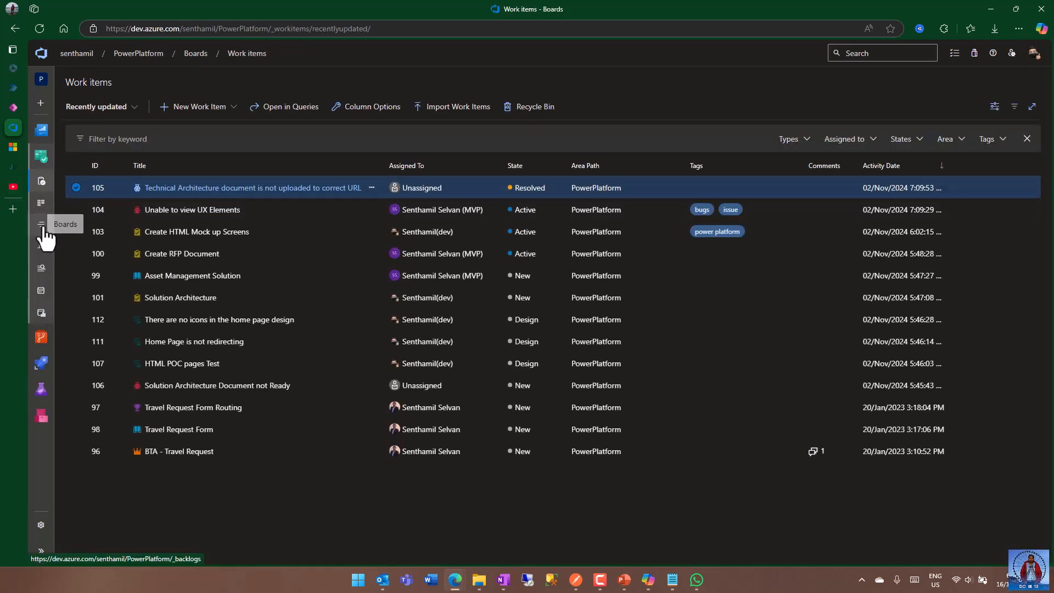
click(43, 269)
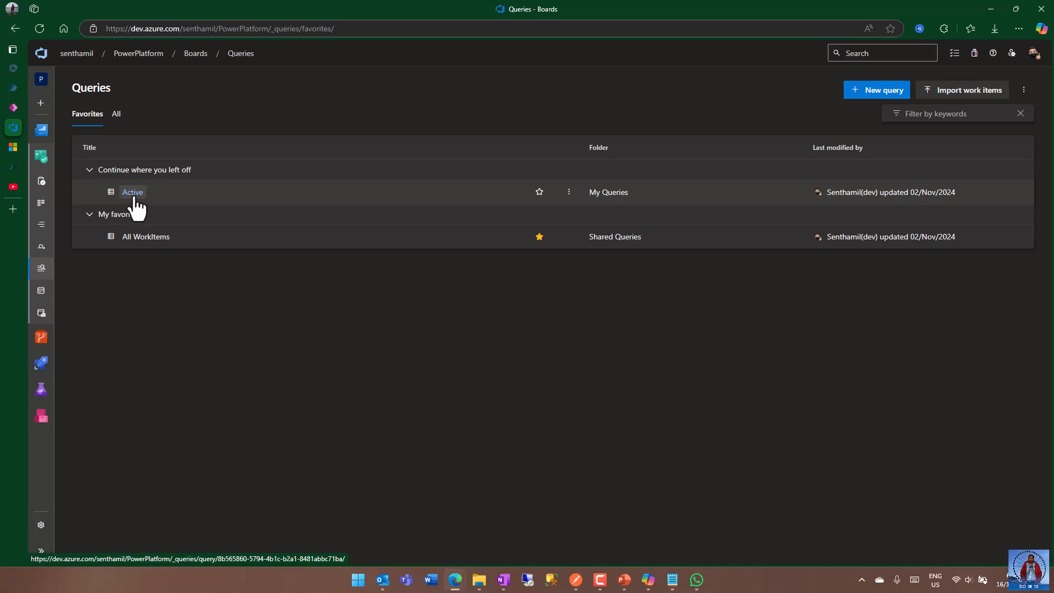
click(146, 237)
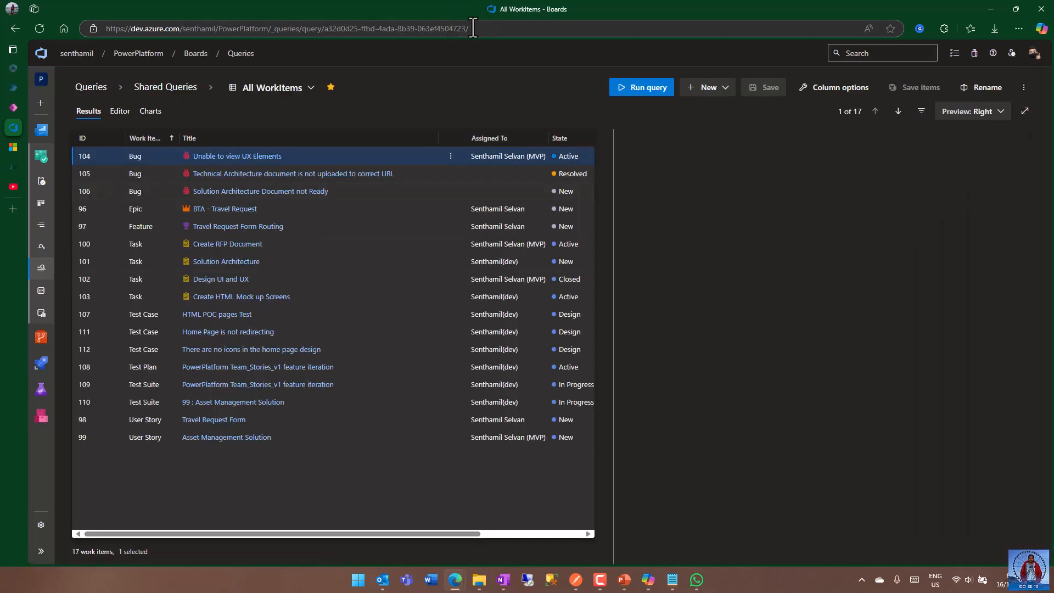
Copy the query ID of All WorkItems from the page's web address.
click(482, 28)
click(412, 29)
drag(324, 28, 466, 29)
key(ctrl+c)
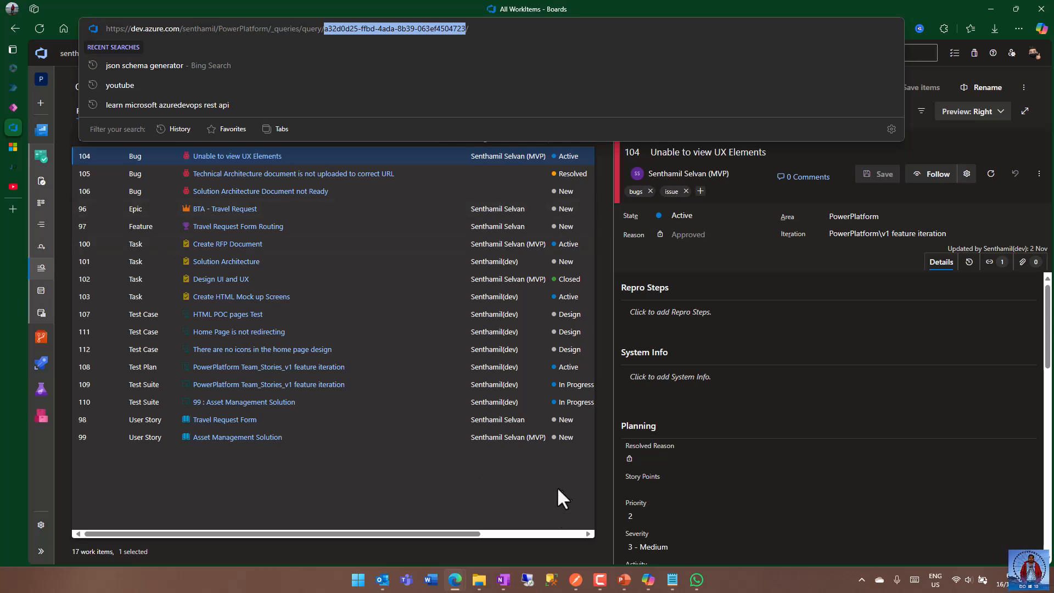
Switch to Postman and replace the {id} placeholder in the request URL with the query ID a32d0d25-ffbd-4ada-8b39-063ef4504723.
click(575, 580)
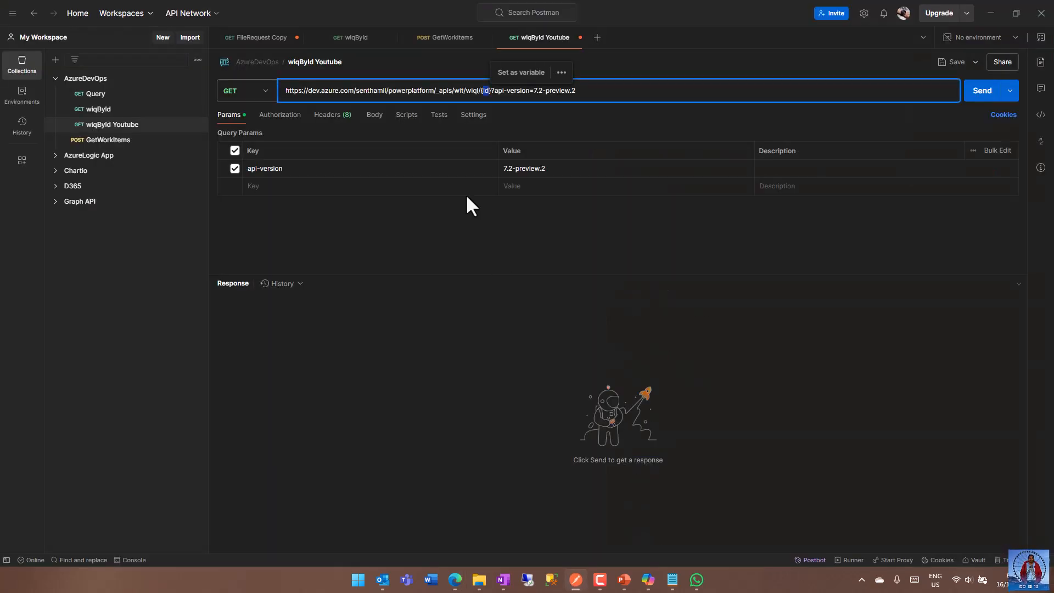
click(481, 91)
key(Escape)
key(BackSpace)
key(BackSpace)
key(BackSpace)
key(BackSpace)
key(BackSpace)
key(BackSpace)
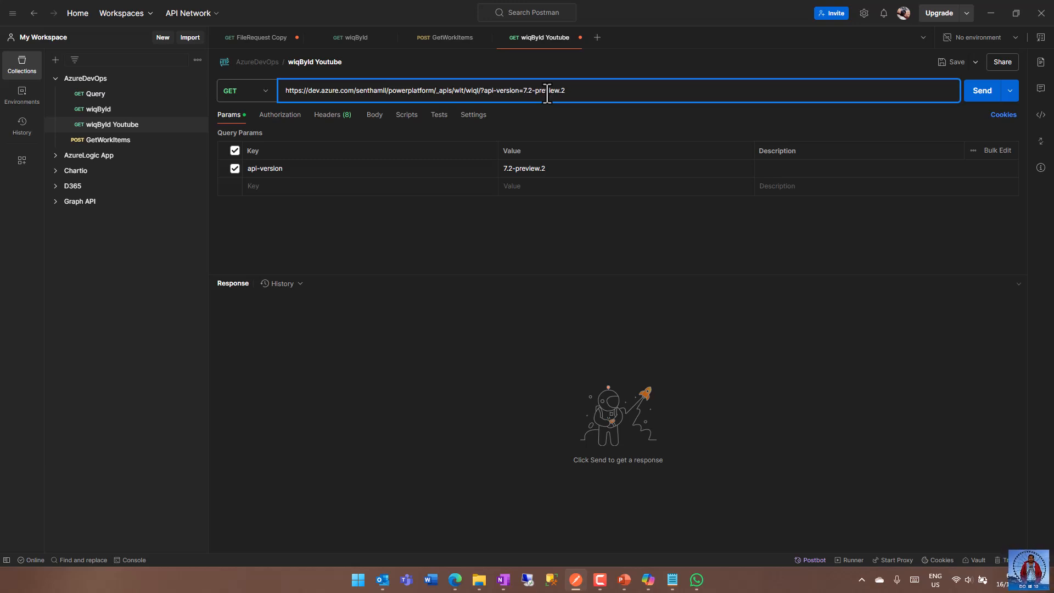
key(ctrl+v)
click(734, 89)
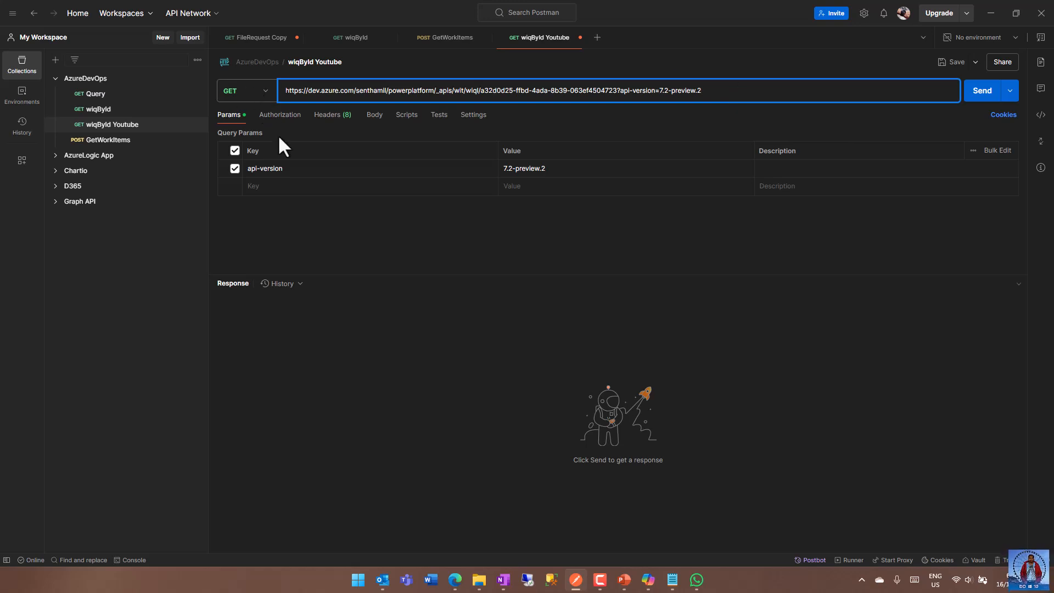
Set the authorization type of the wiqById Youtube request to Basic Auth.
click(283, 115)
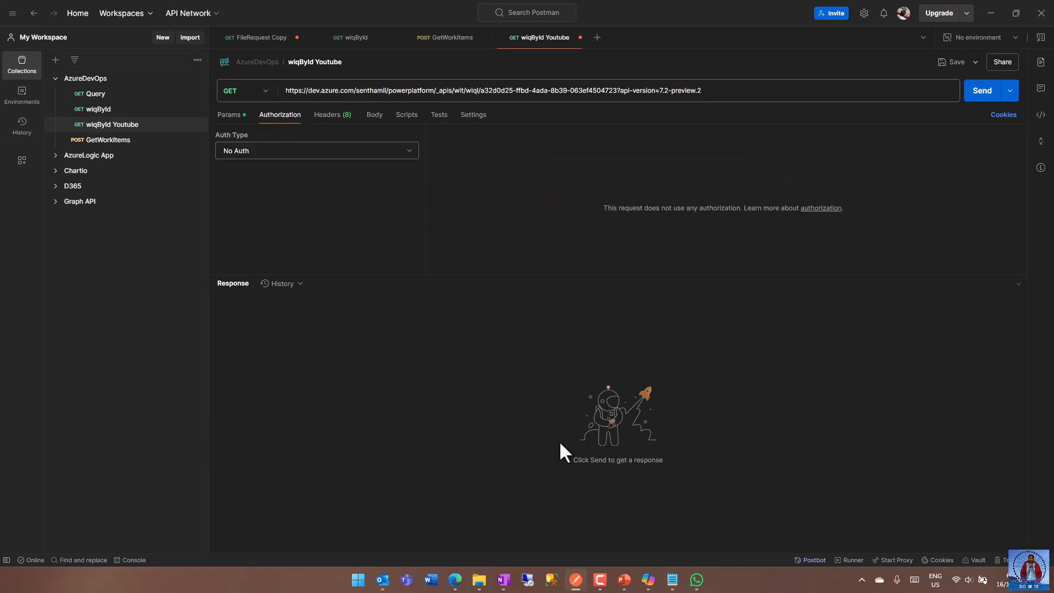
mouse_move(460, 580)
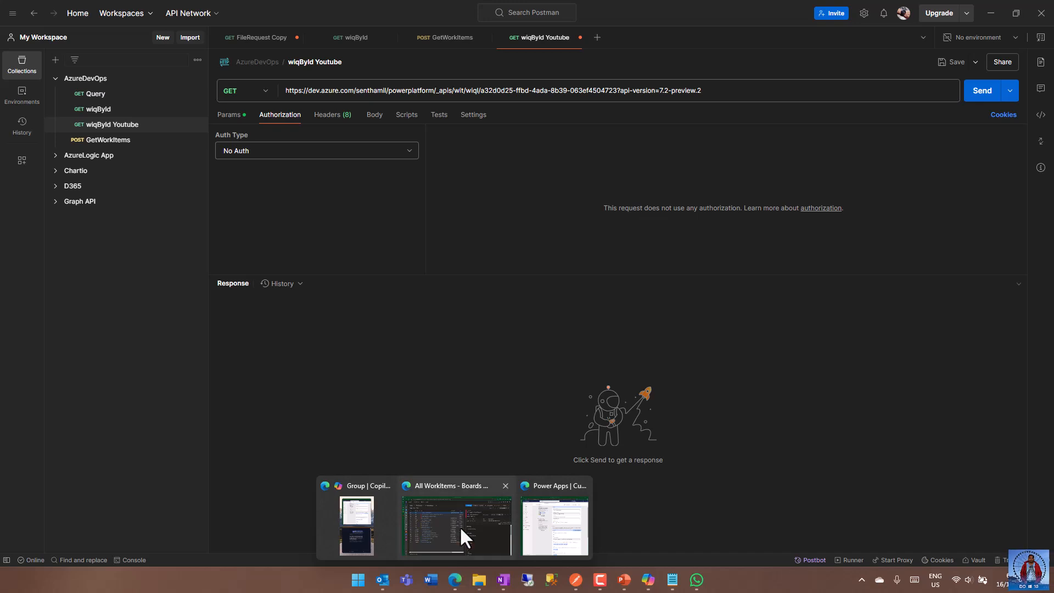
click(462, 548)
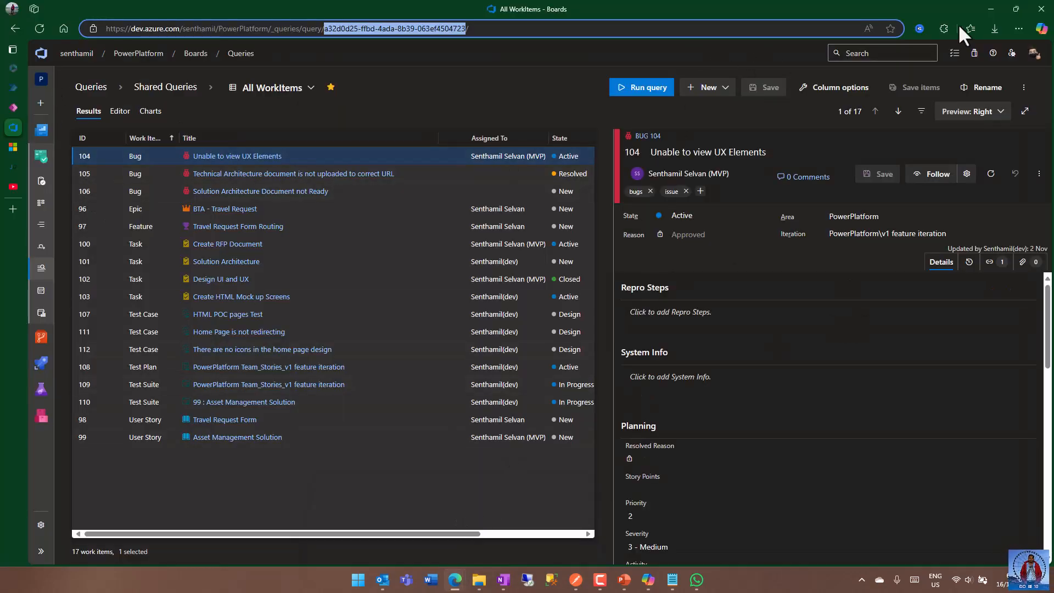
click(990, 9)
click(341, 153)
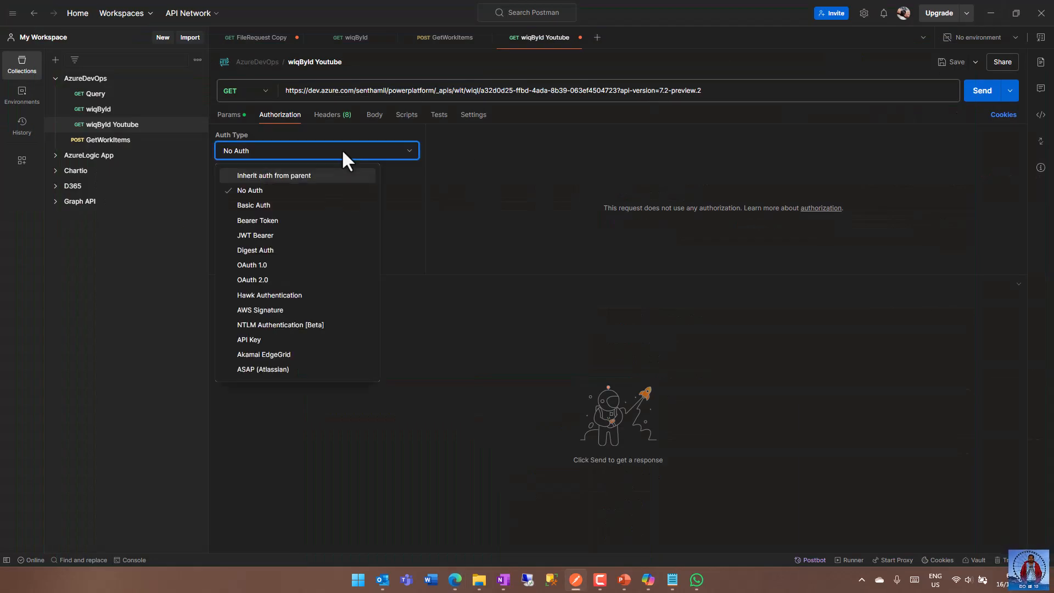
click(280, 206)
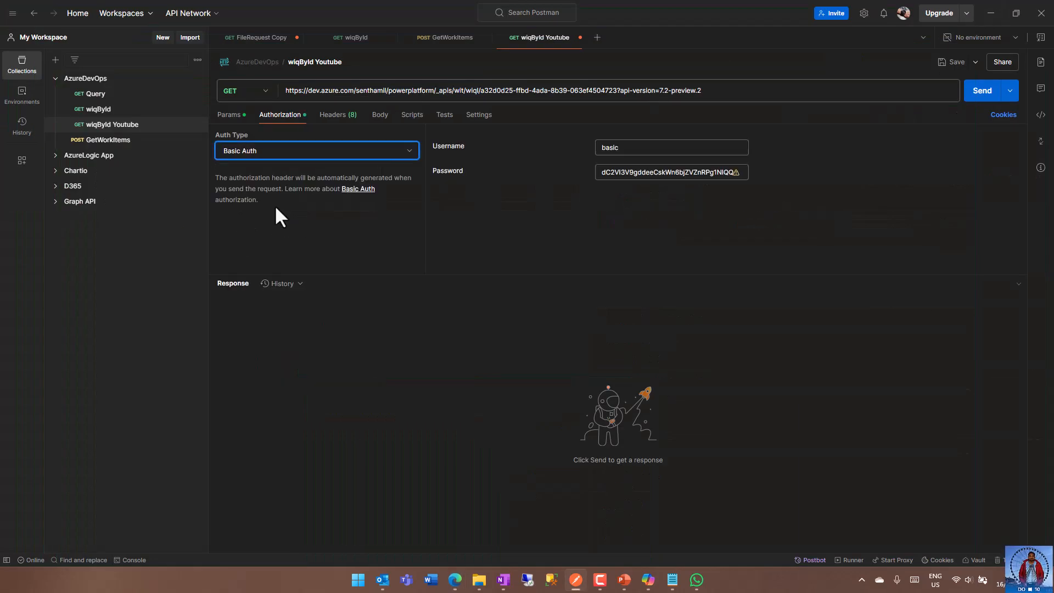
Replace the Basic Auth password with the Azure DevOps personal access token and save the request.
click(603, 171)
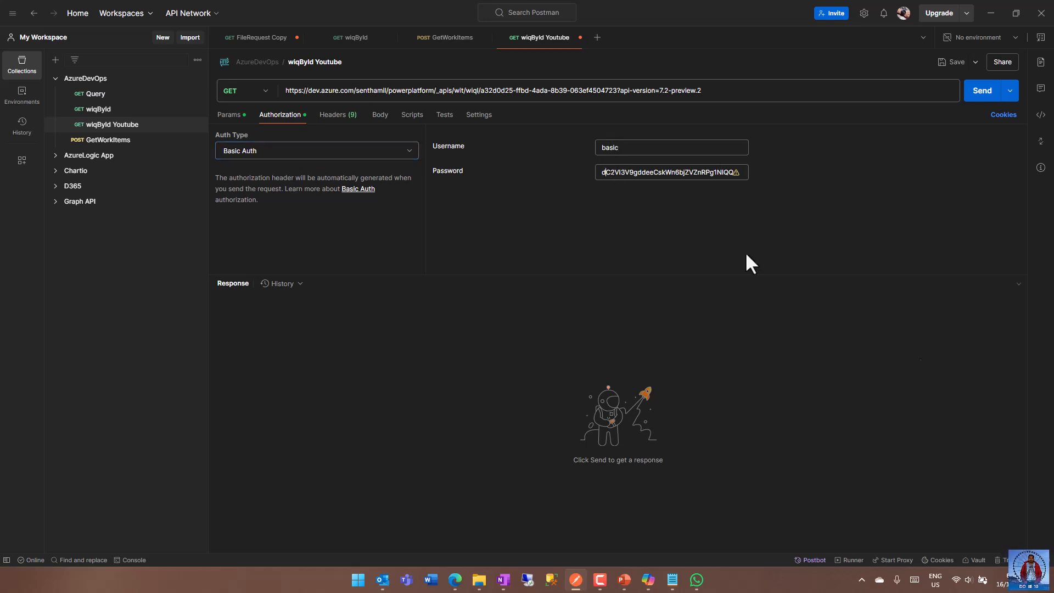
key(alt+Tab)
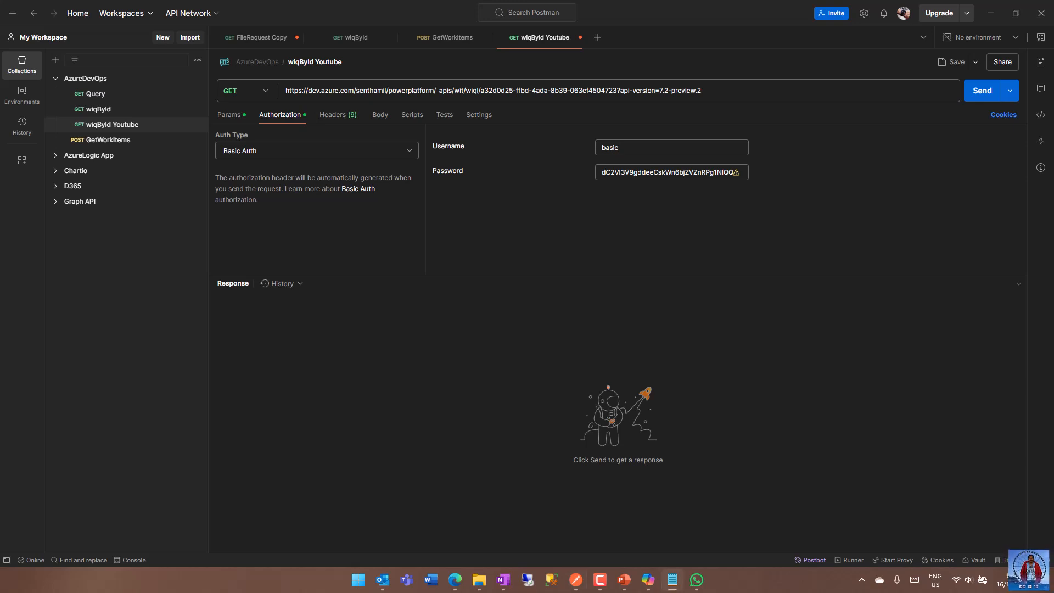
click(644, 172)
key(ctrl+a)
key(BackSpace)
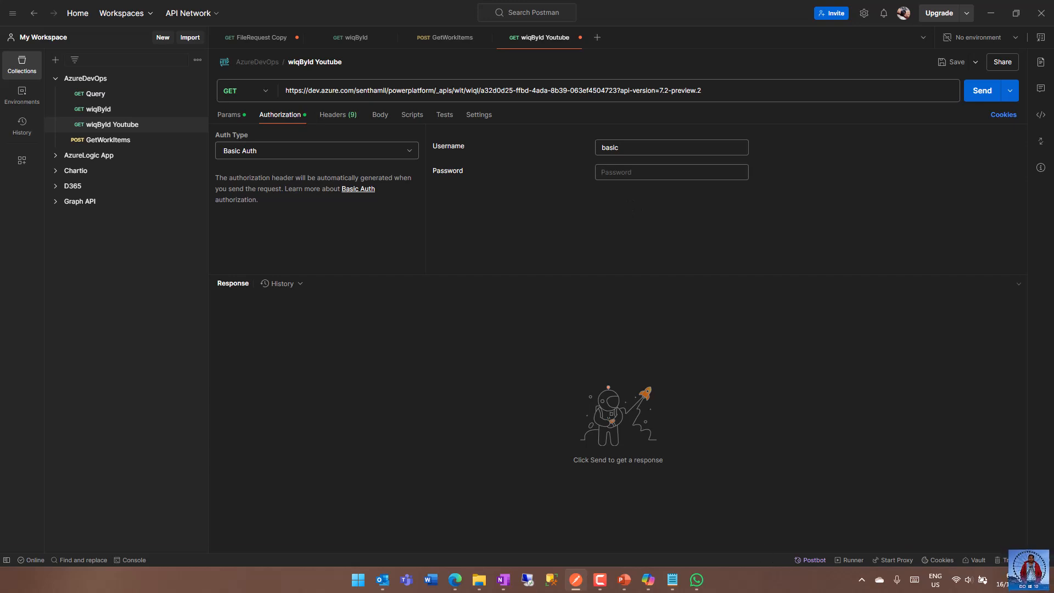
key(ctrl+v)
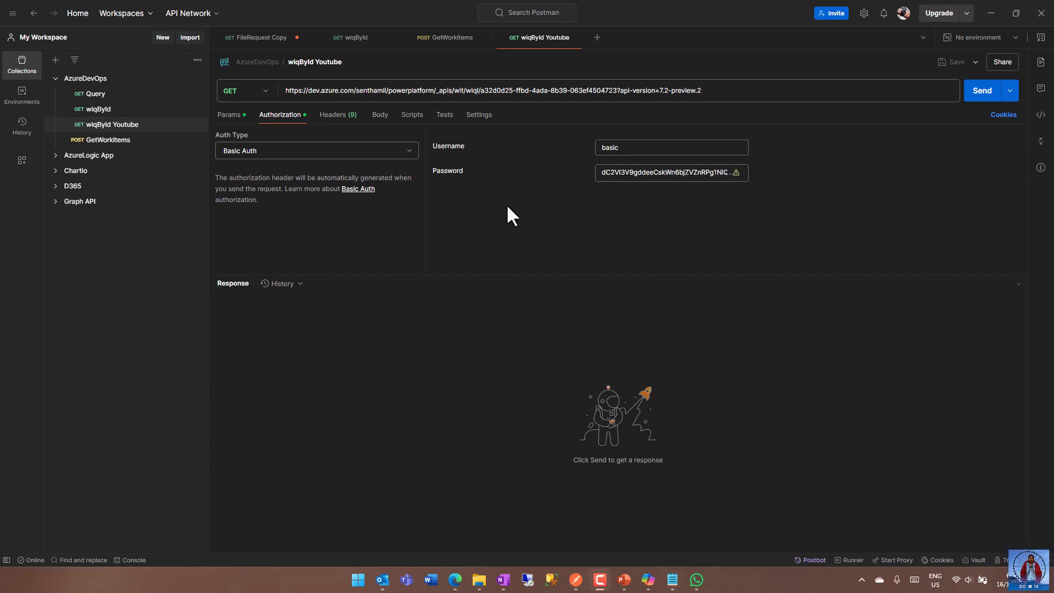
Check the request headers, then send the request and review the columns and workItems entries in the JSON response.
click(335, 115)
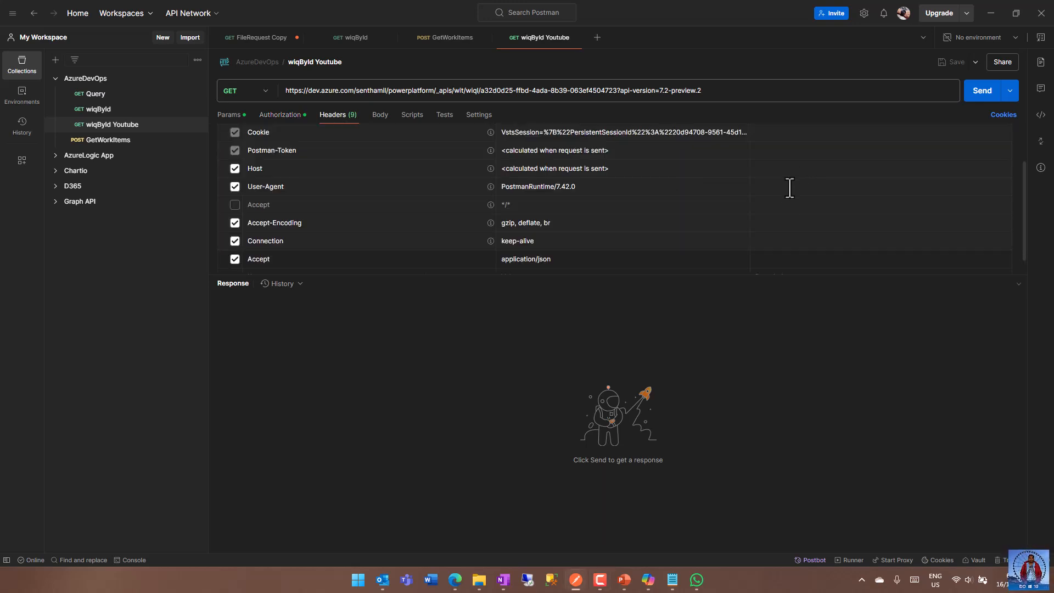
click(982, 94)
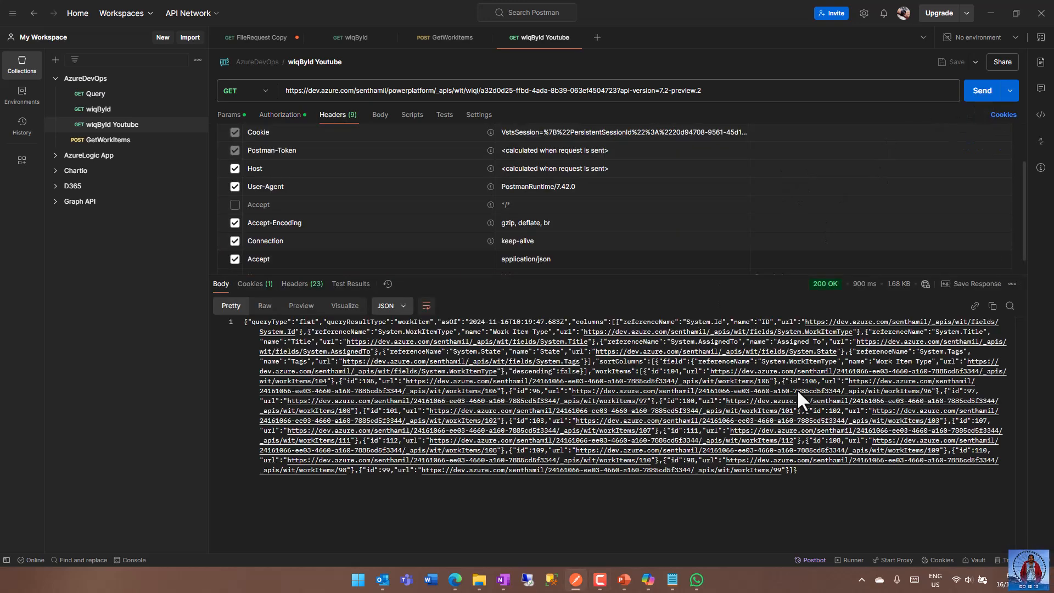
scroll(729, 360, down, 1)
scroll(729, 360, up, 1)
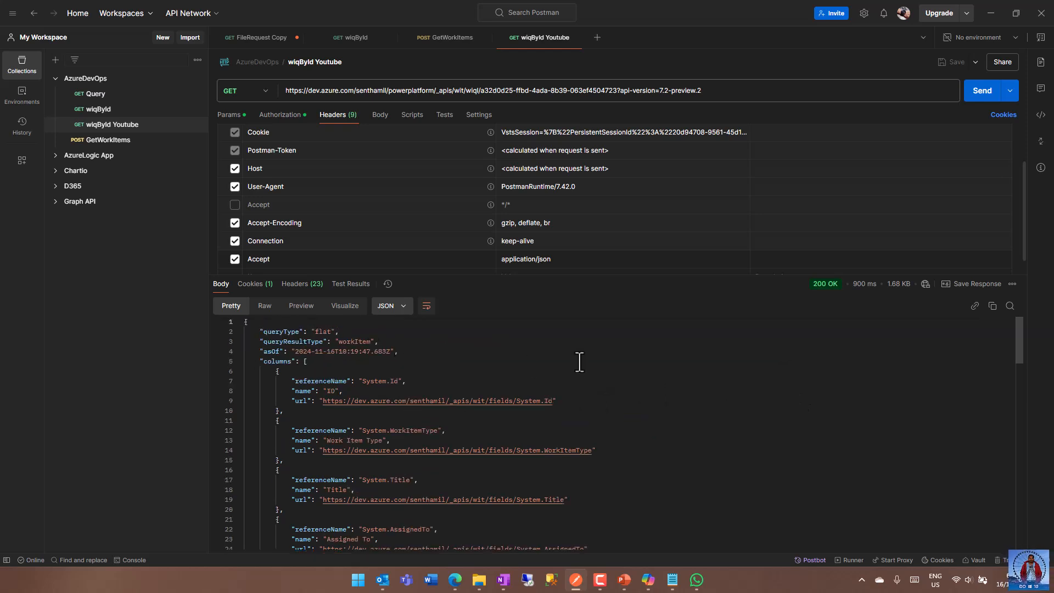
scroll(663, 383, down, 3)
scroll(663, 383, down, 8)
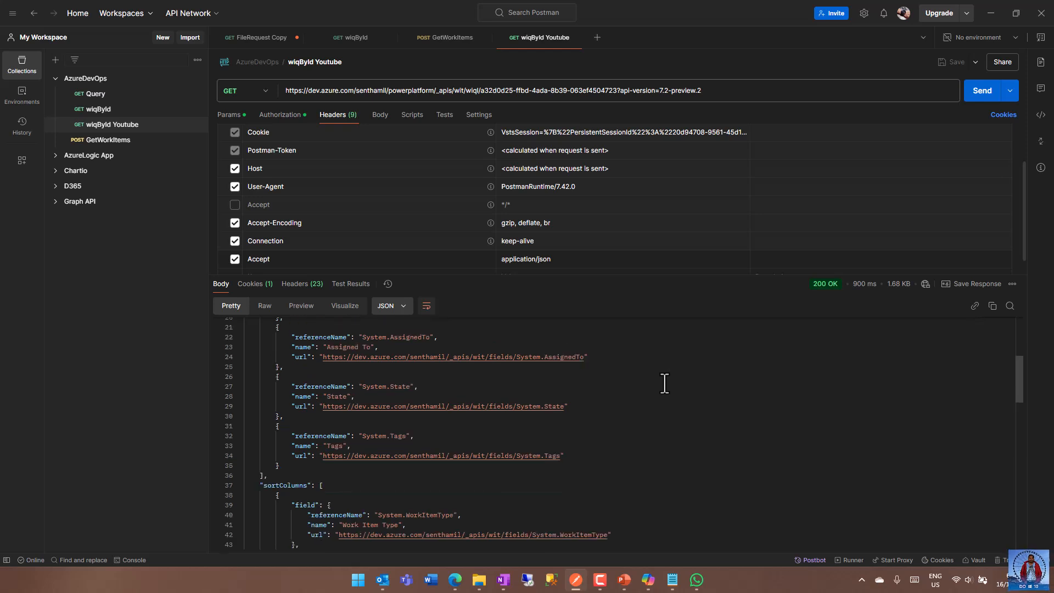
scroll(664, 383, down, 4)
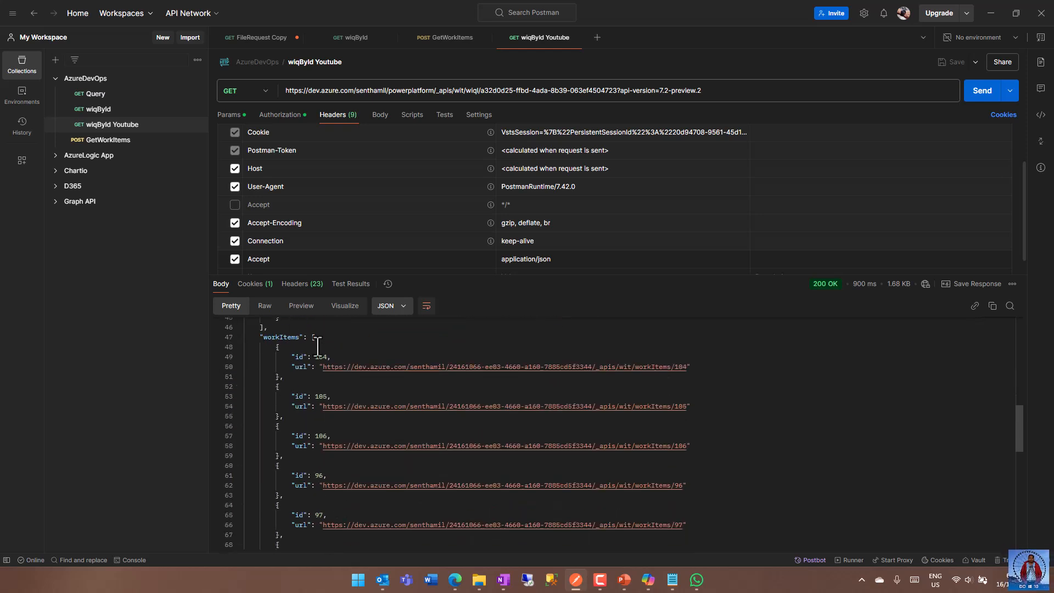
scroll(324, 401, down, 6)
scroll(325, 401, down, 2)
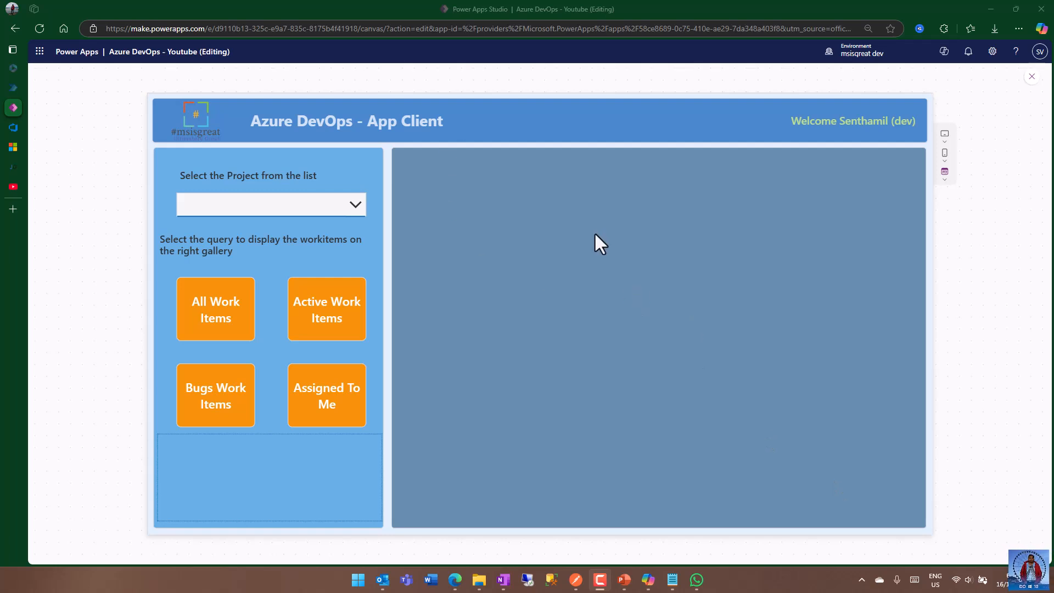
Open Power Apps home from the app being edited and go to the environment's custom connectors.
click(40, 53)
click(155, 207)
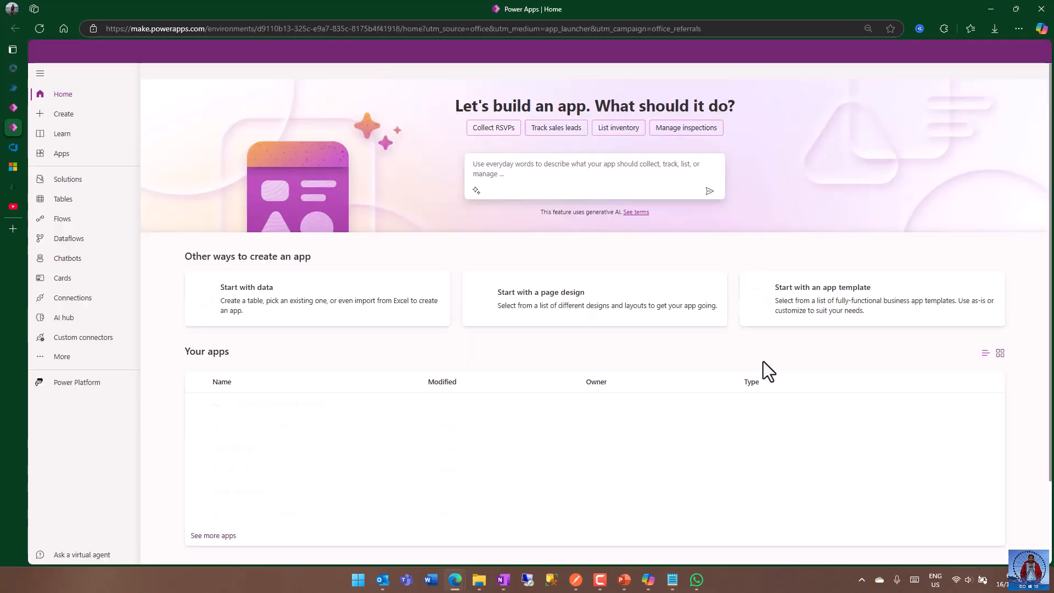
click(95, 336)
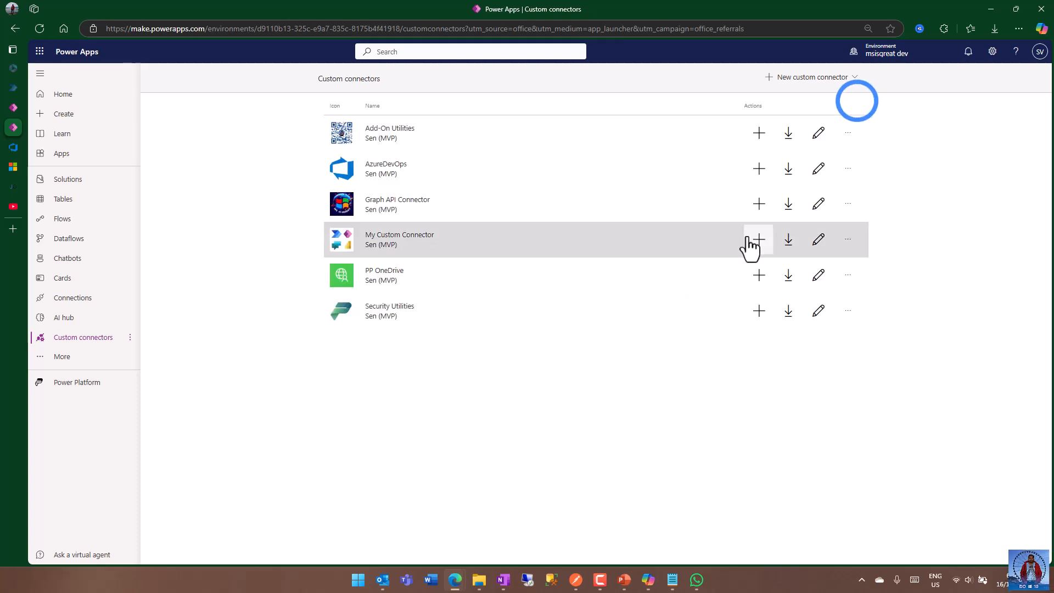
Create a custom connector from blank named CustomAzureDevOps.
click(795, 80)
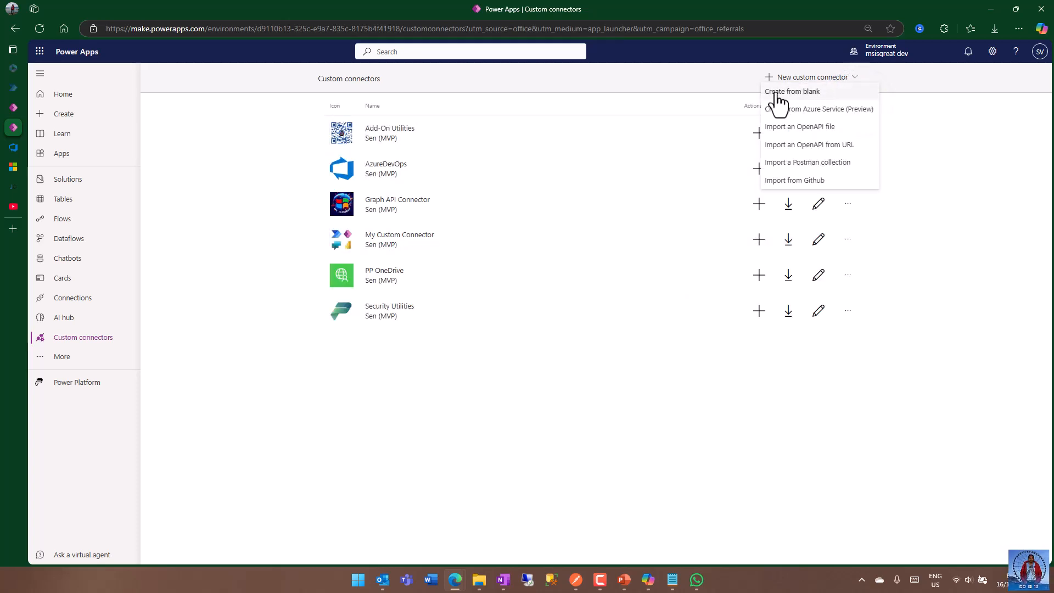
click(804, 92)
click(473, 313)
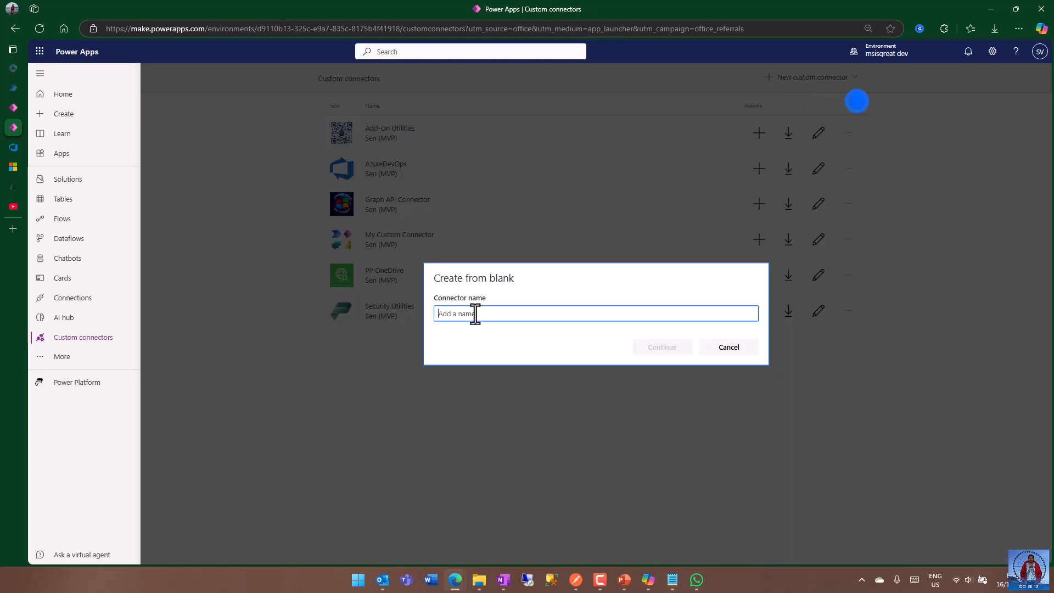
text(c)
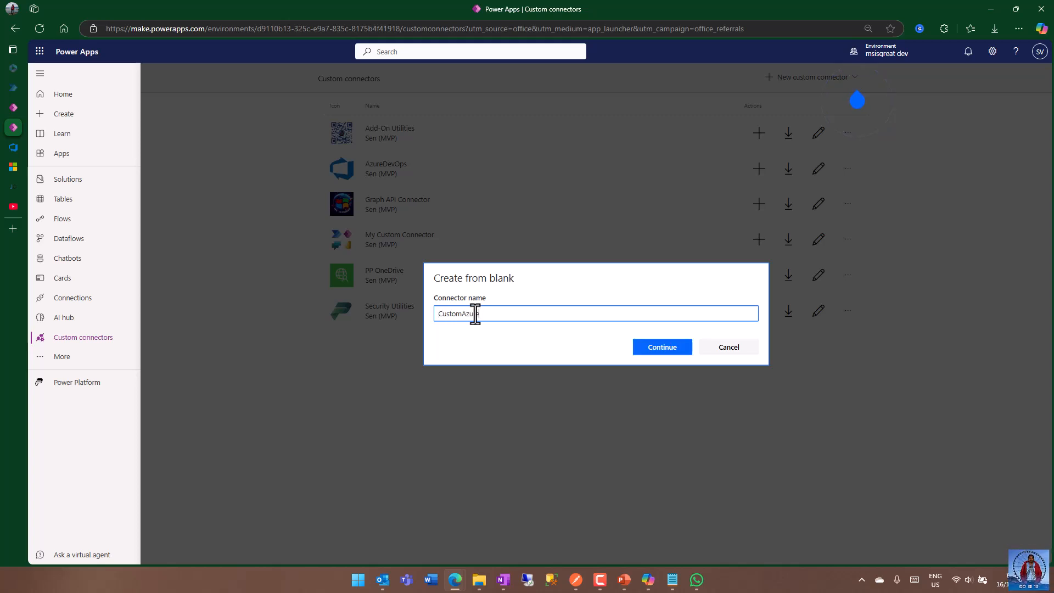
text(ustomAzureDevOps)
click(662, 349)
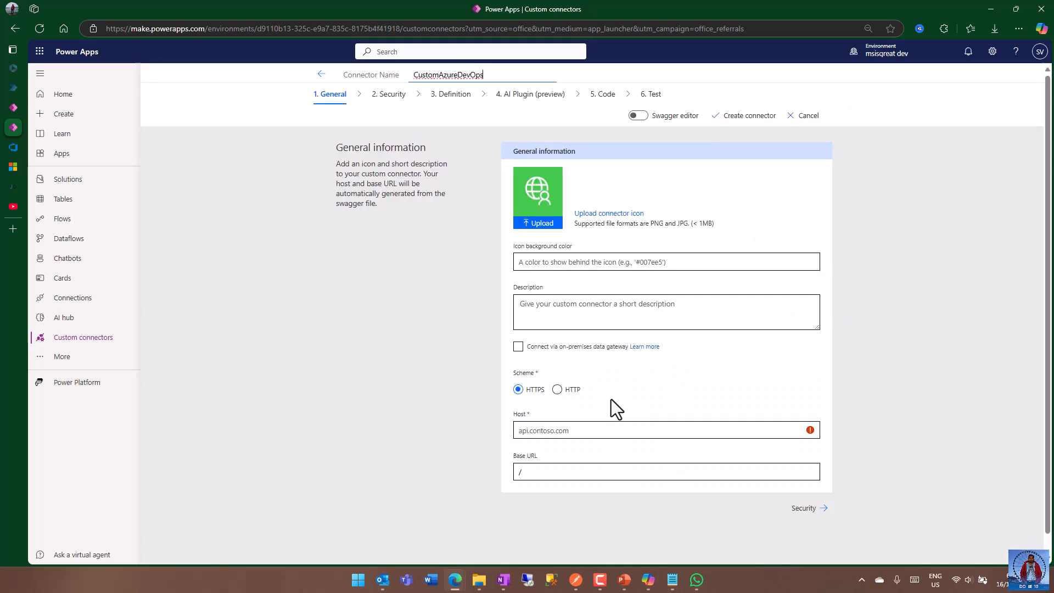
Enter the connector description "Invoke Azure devops REST API with the custom key to get the workitems".
click(548, 260)
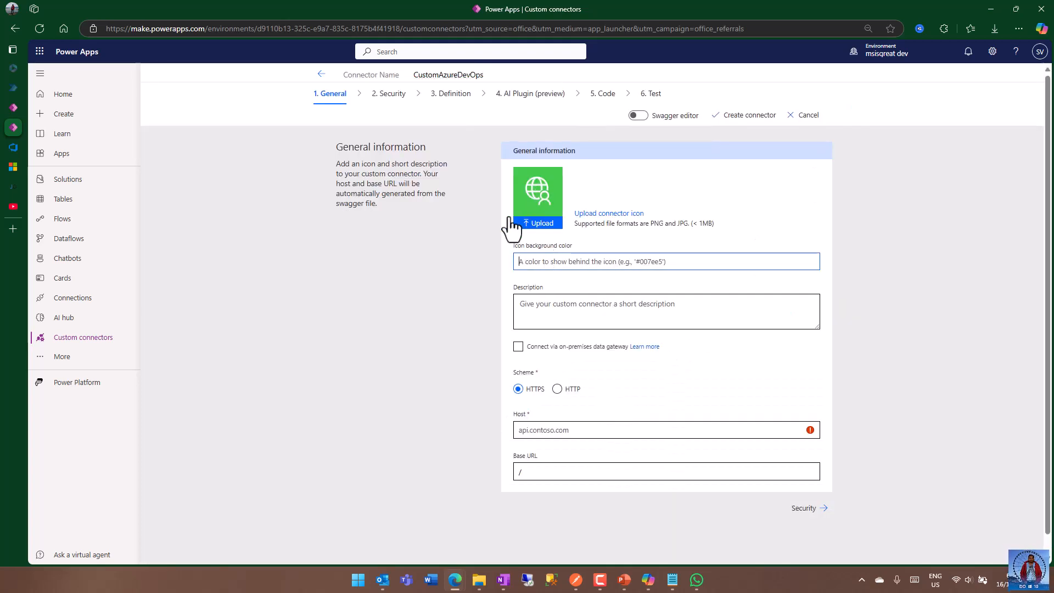
click(568, 310)
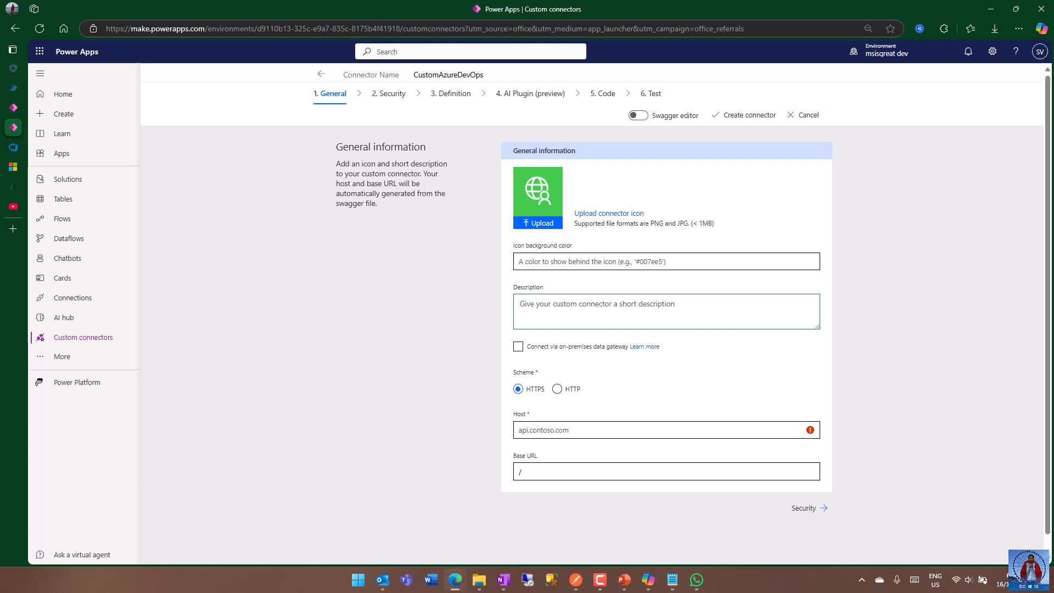
text(Invc)
text(ke Az)
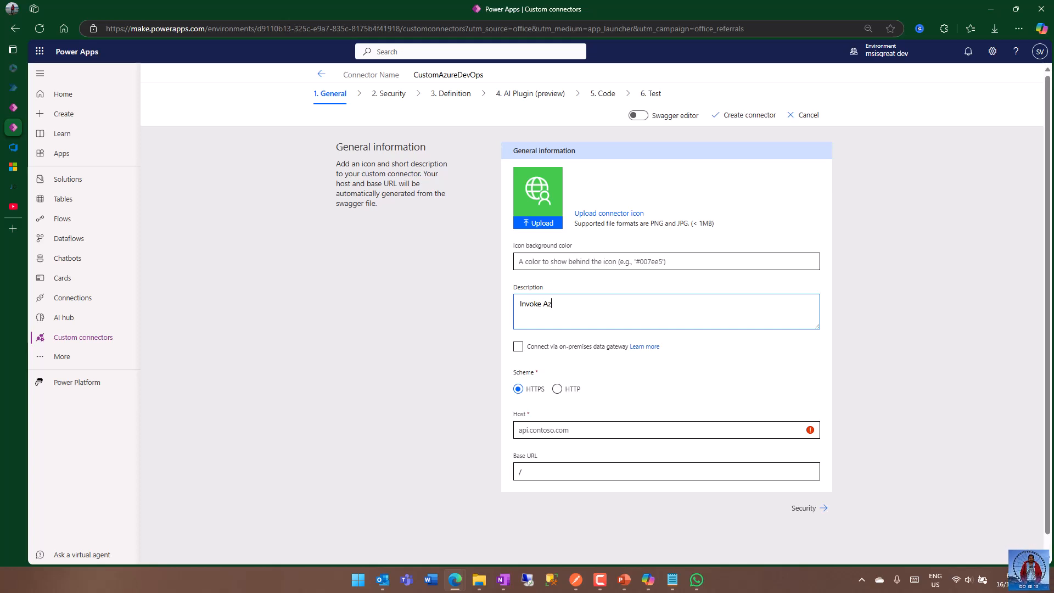
text(ure devops REST API with the custom)
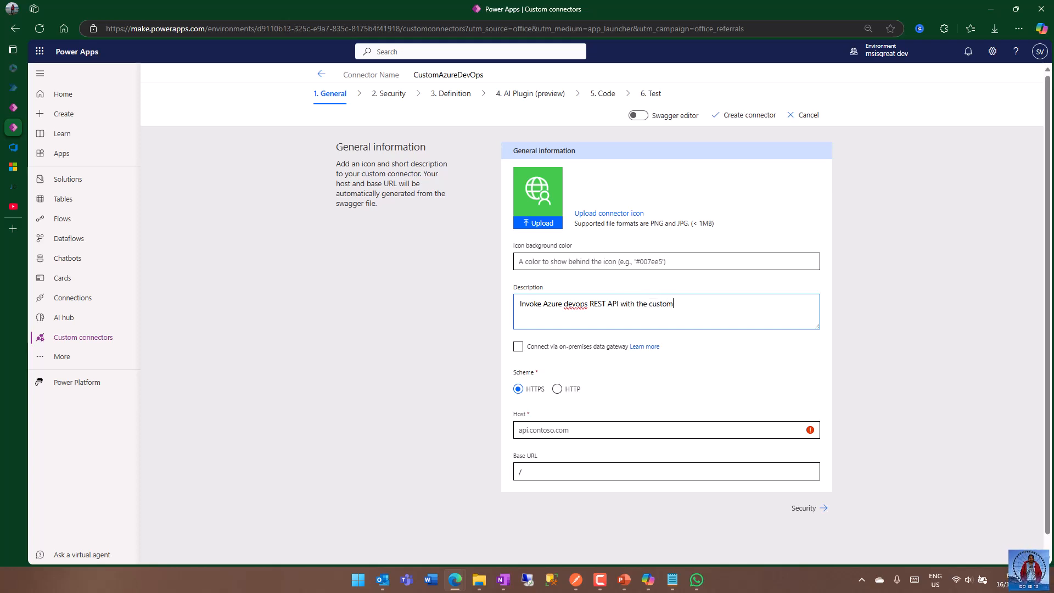
text( key to get the workitems)
Set the connector's host to dev.azure.com.
click(553, 434)
text(dev.azure.com)
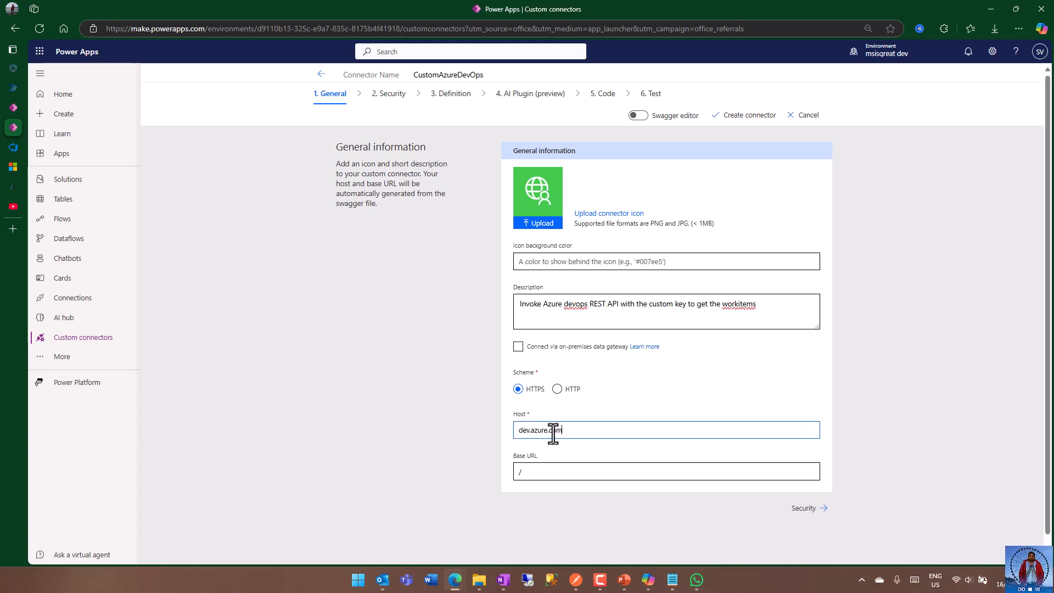
click(831, 413)
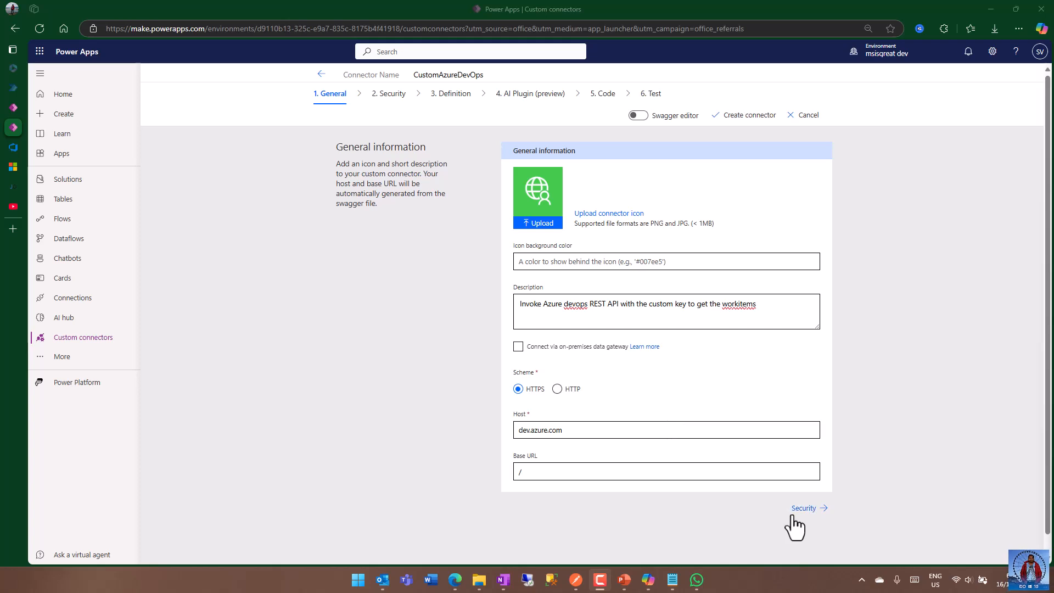
Set the connector's security to Basic authentication.
click(859, 498)
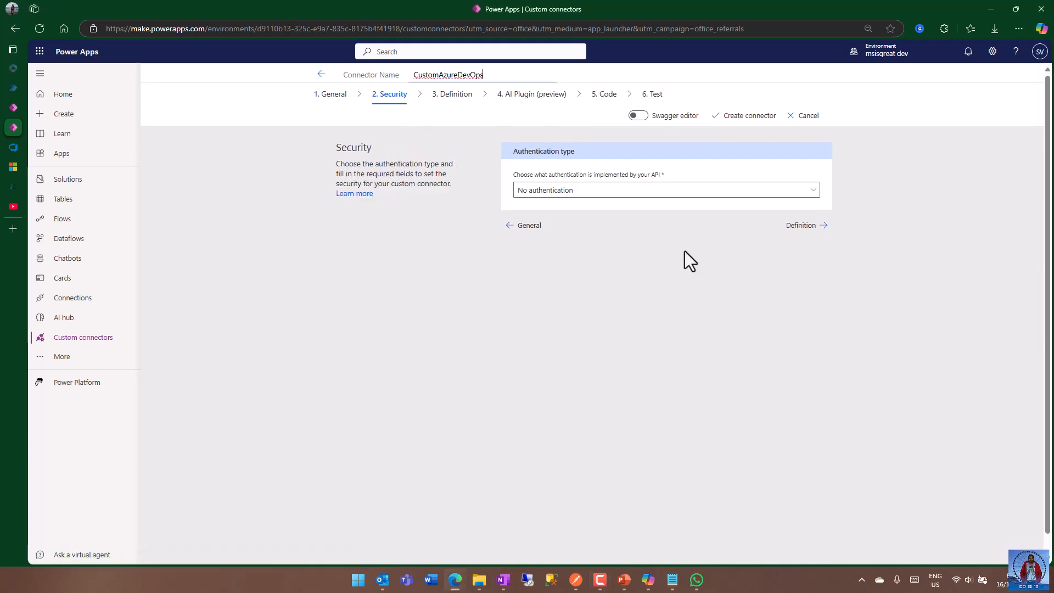
click(628, 193)
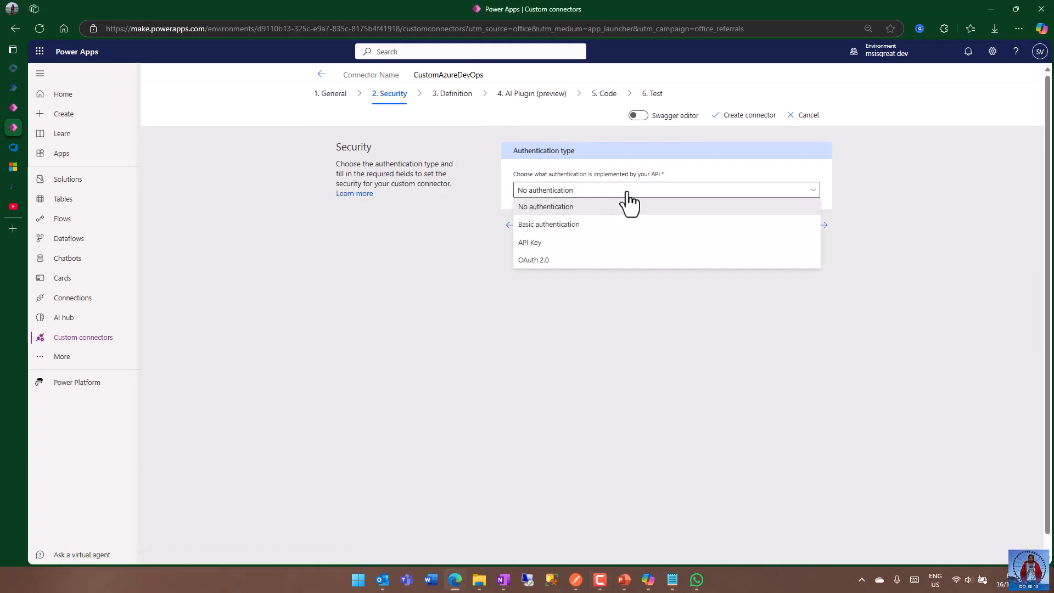
click(574, 225)
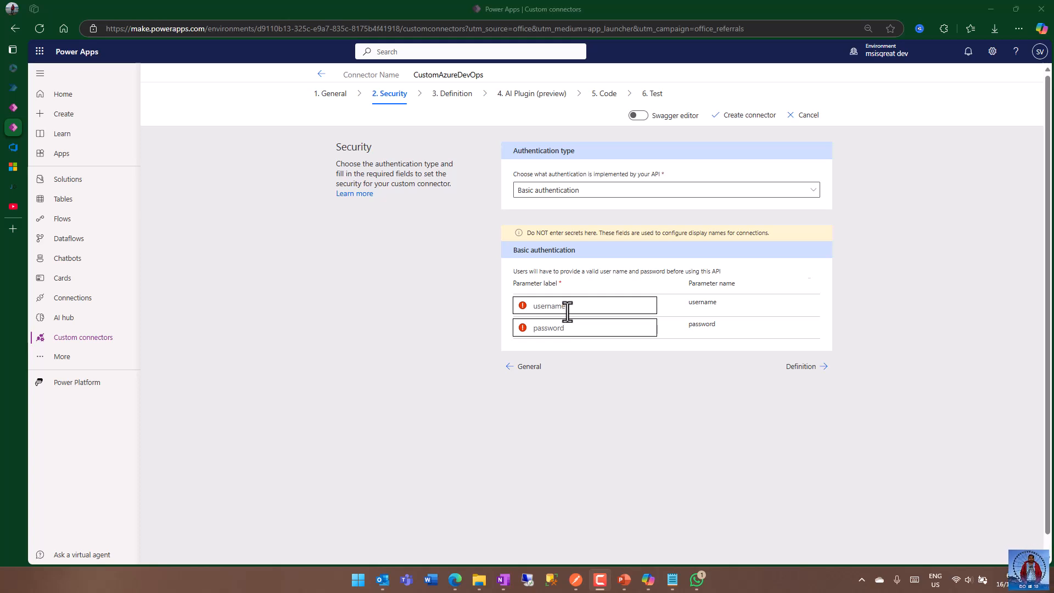
Add a new action to the connector definition with the operation ID GetItemsByQueryId.
click(803, 367)
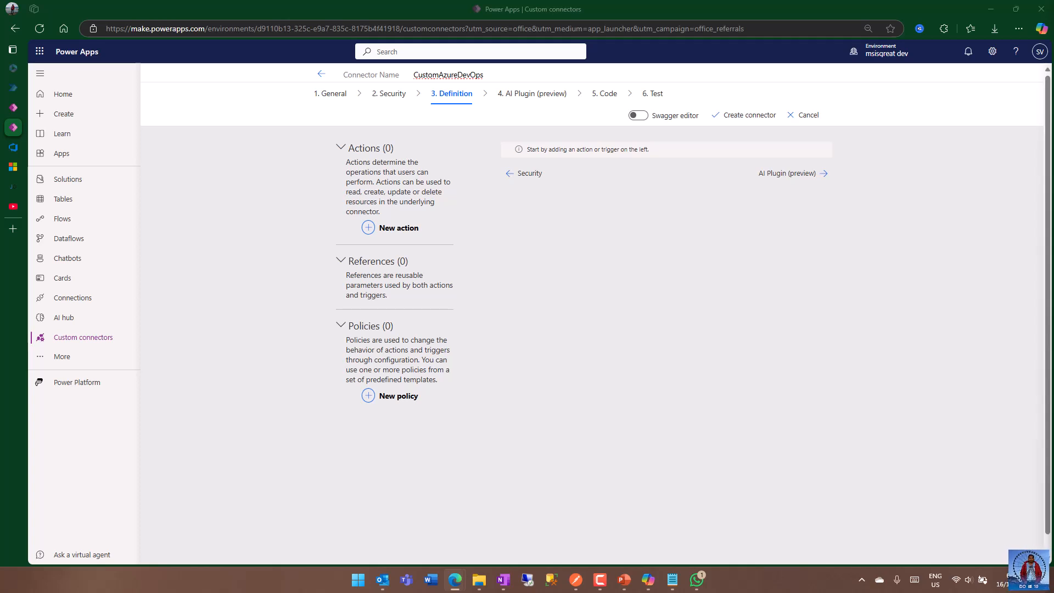
click(395, 234)
click(543, 285)
text(GetItemsByQueryId)
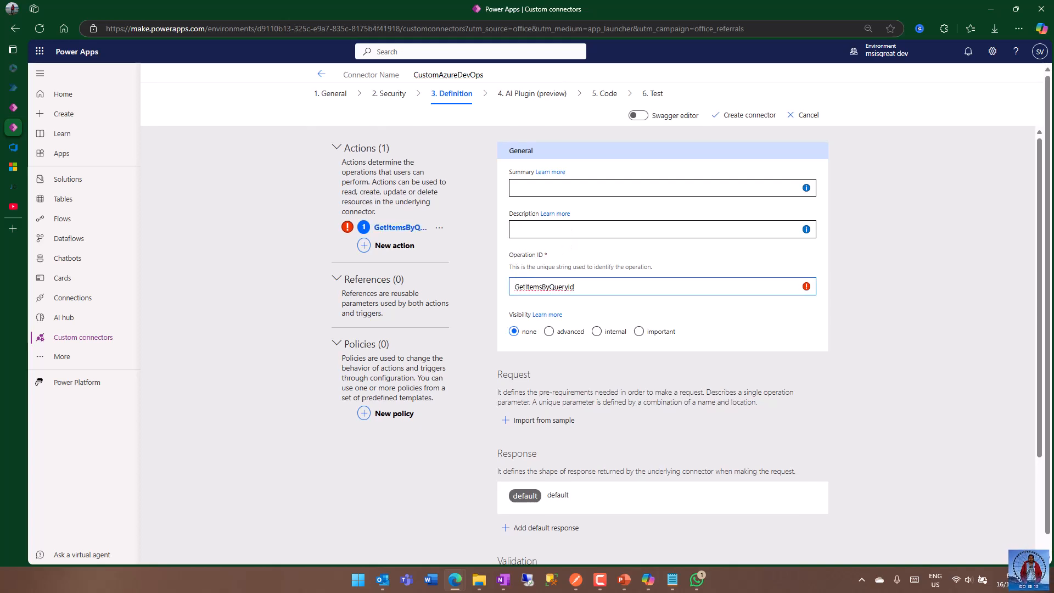
Fill in the action's description with "Get all the work items by the Query Id" and paste in its summary.
key(alt+Tab)
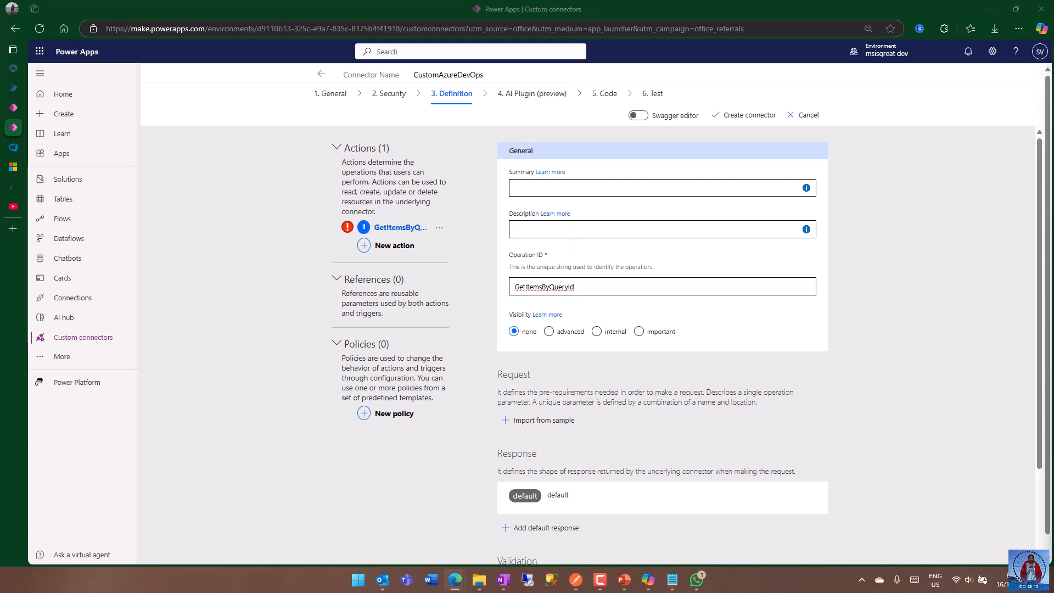
click(558, 231)
text(Get all the work items by the Query Id)
click(660, 189)
key(alt+Tab)
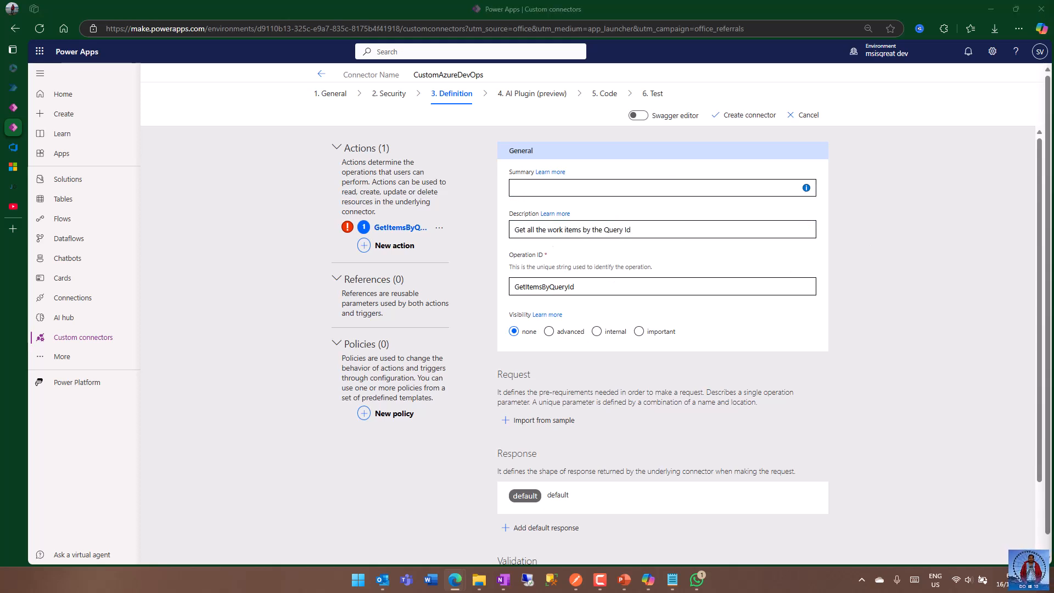
click(576, 184)
text(Get Work Items by Query Id)
click(894, 265)
Start importing the action's request from a sample with the GET verb.
scroll(875, 280, down, 2)
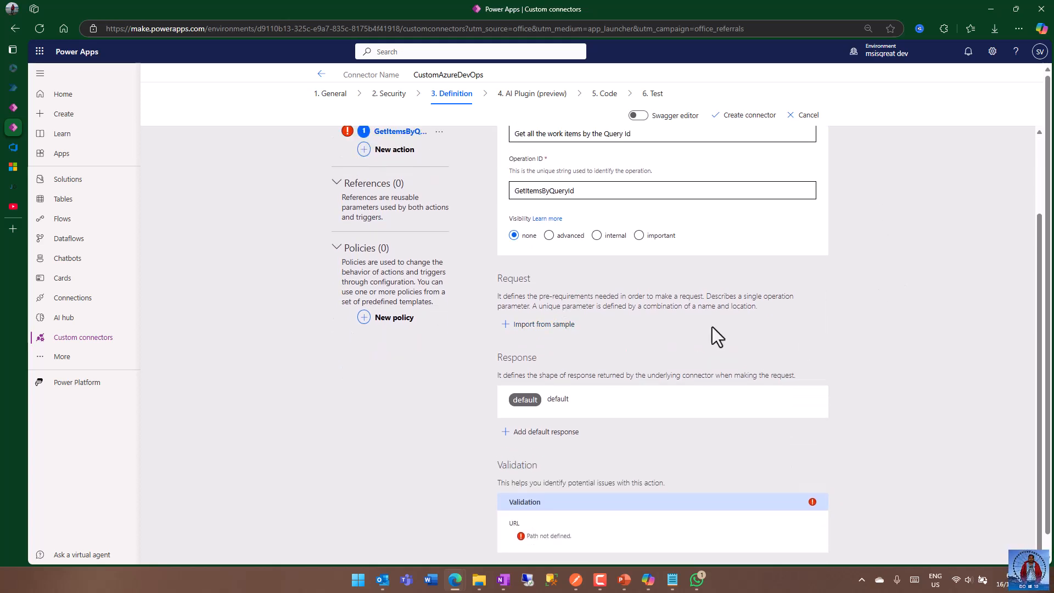
click(545, 325)
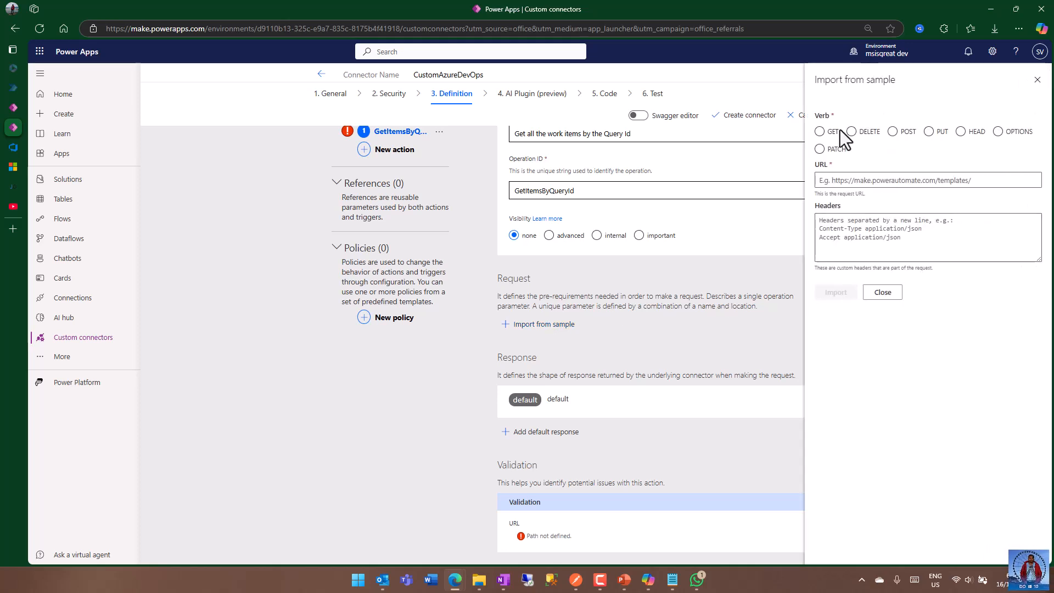
click(819, 132)
click(838, 180)
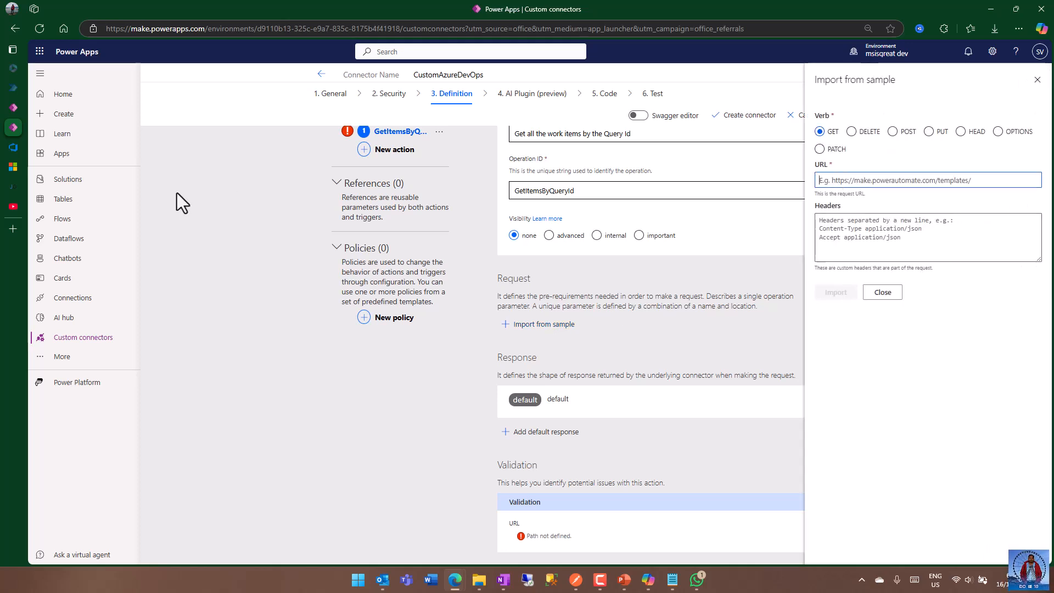
Copy the Wiql Query By Id request URL from the Microsoft Learn page into the sample's URL and remove the {team} segment.
click(6, 167)
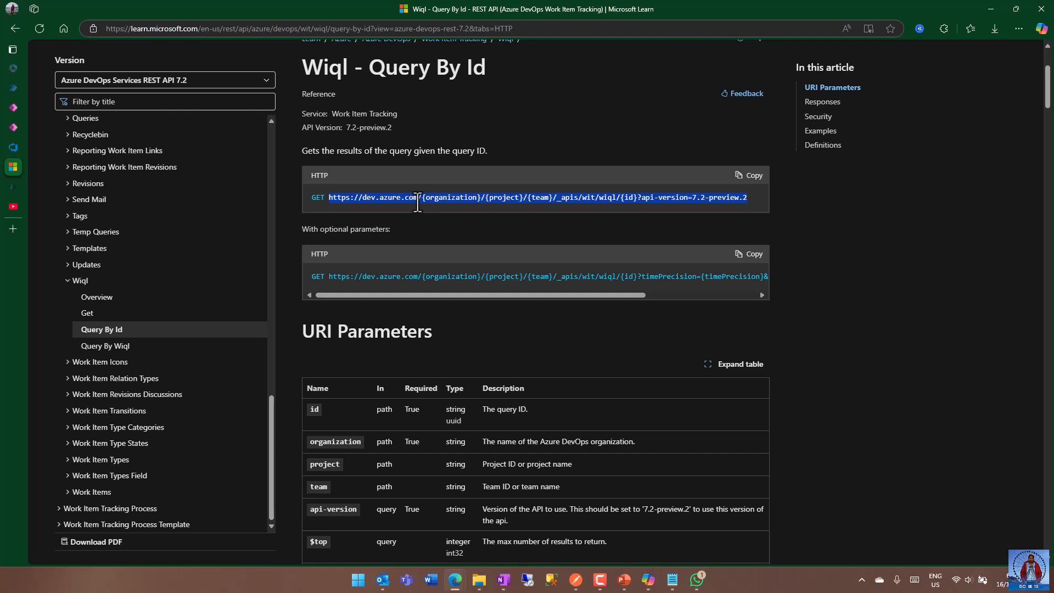
right_click(417, 202)
click(462, 208)
click(28, 130)
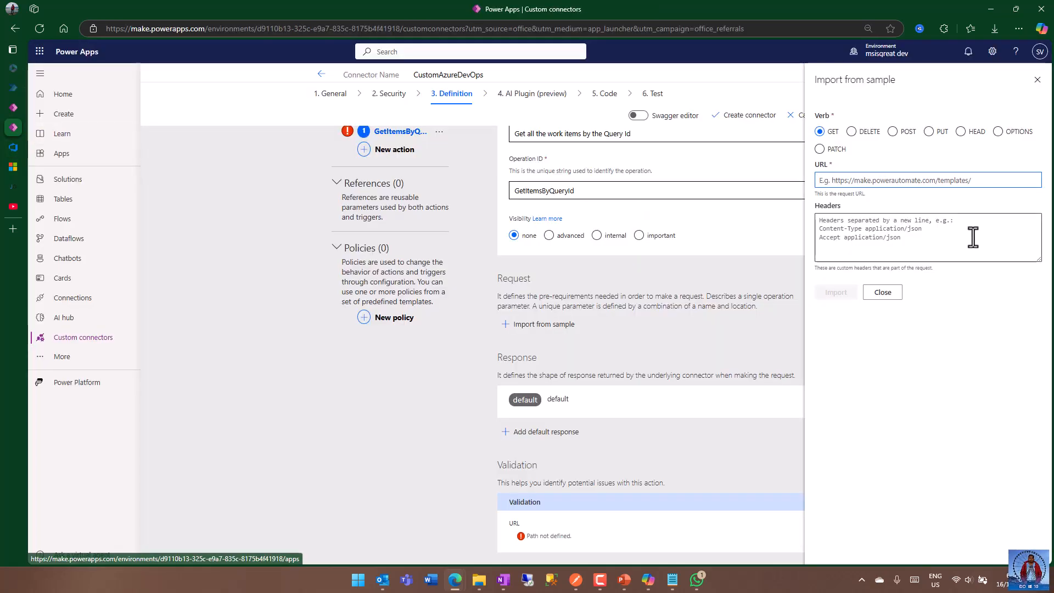
click(862, 179)
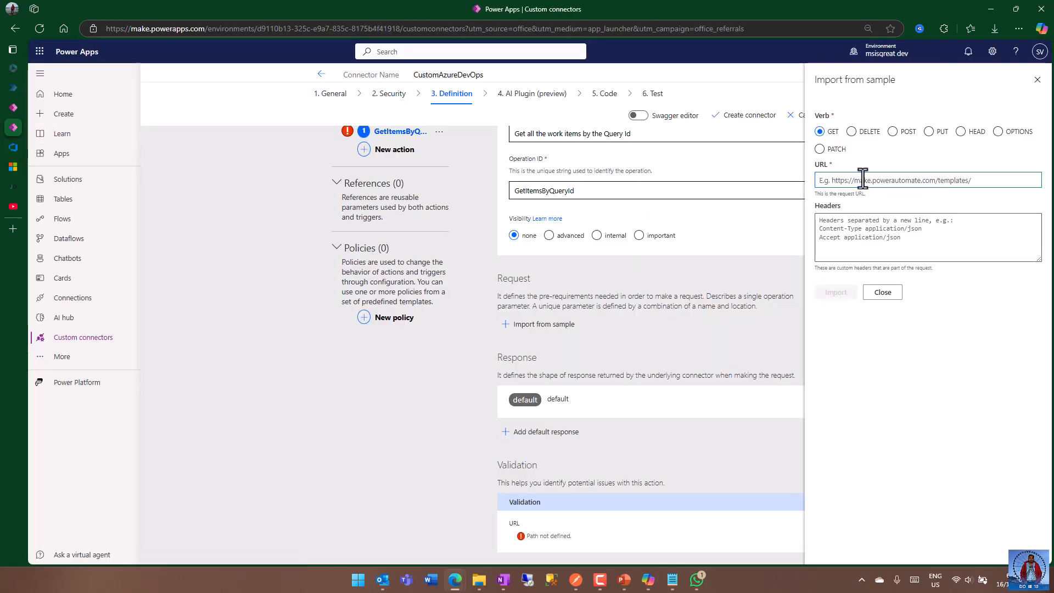
key(ctrl+v)
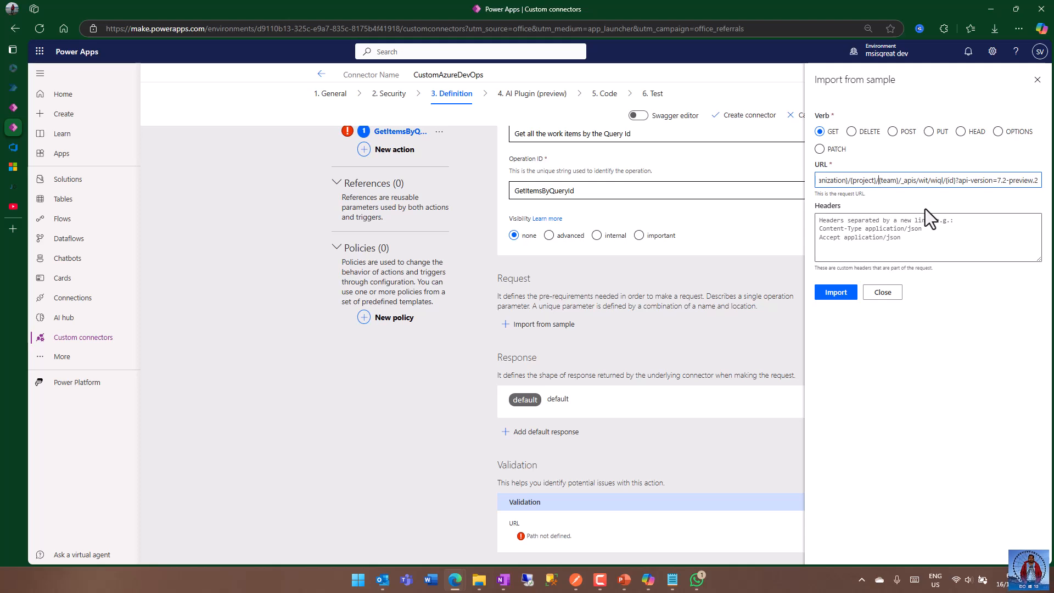
key(BackSpace)
key(BackSpace)
key(BackSpace)
key(BackSpace)
key(BackSpace)
key(BackSpace)
key(BackSpace)
Add the header Accept application/json to the sample request and import it.
click(845, 230)
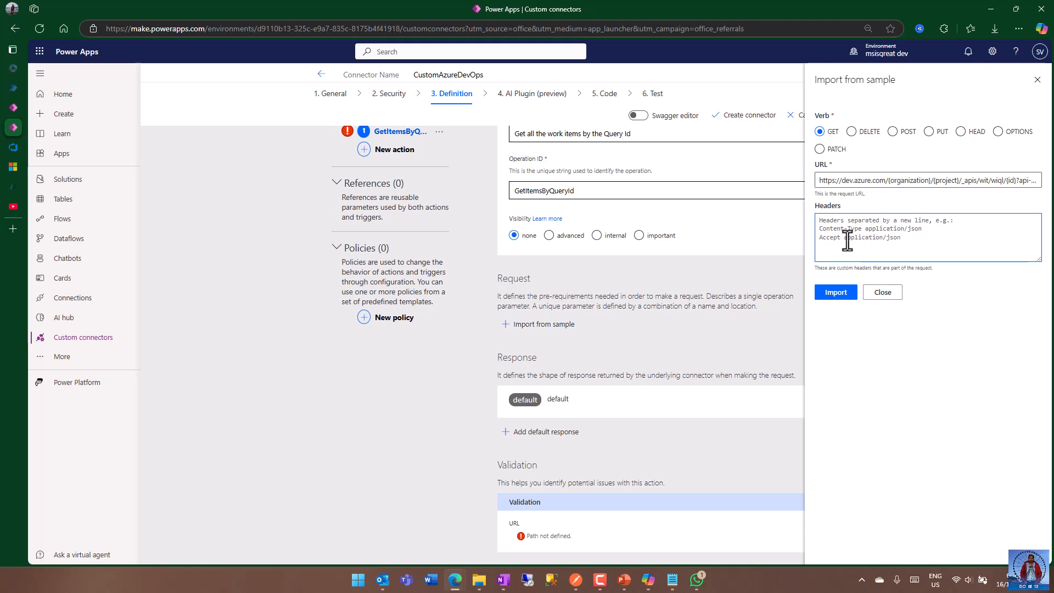
click(928, 244)
text(Acceept)
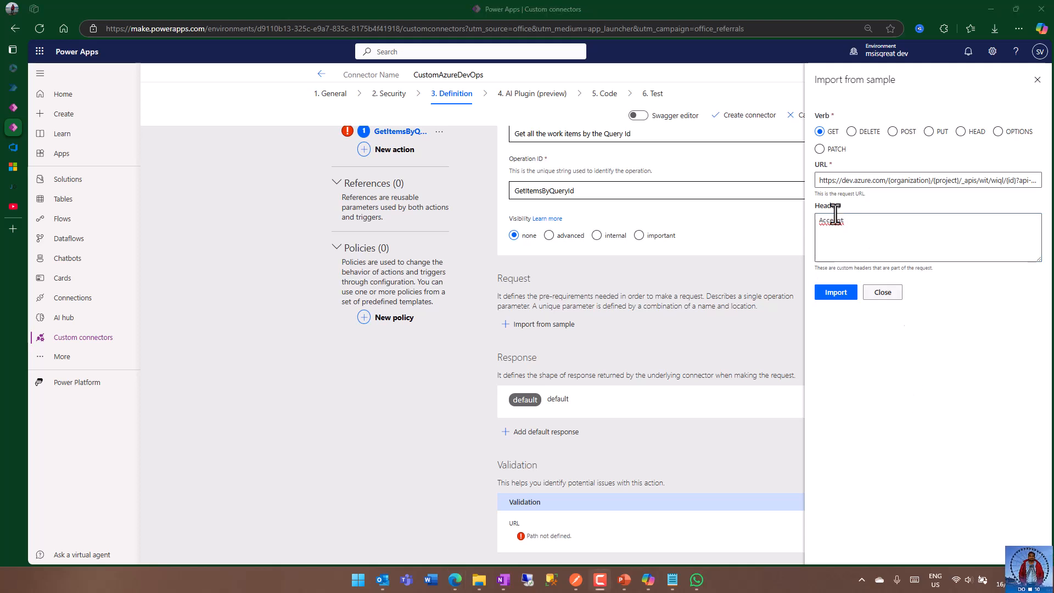
click(861, 223)
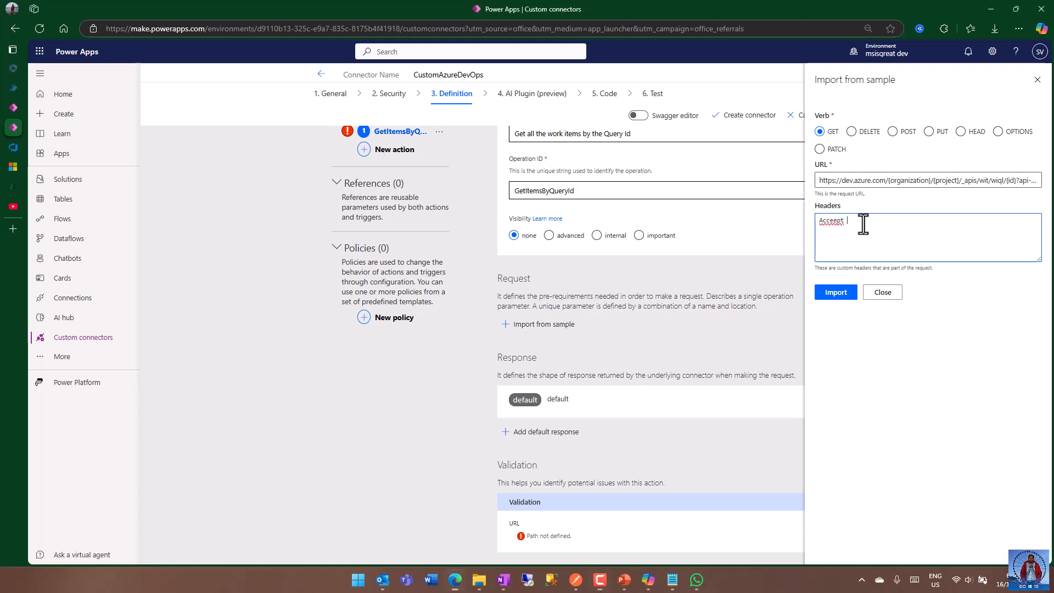
click(829, 222)
click(874, 261)
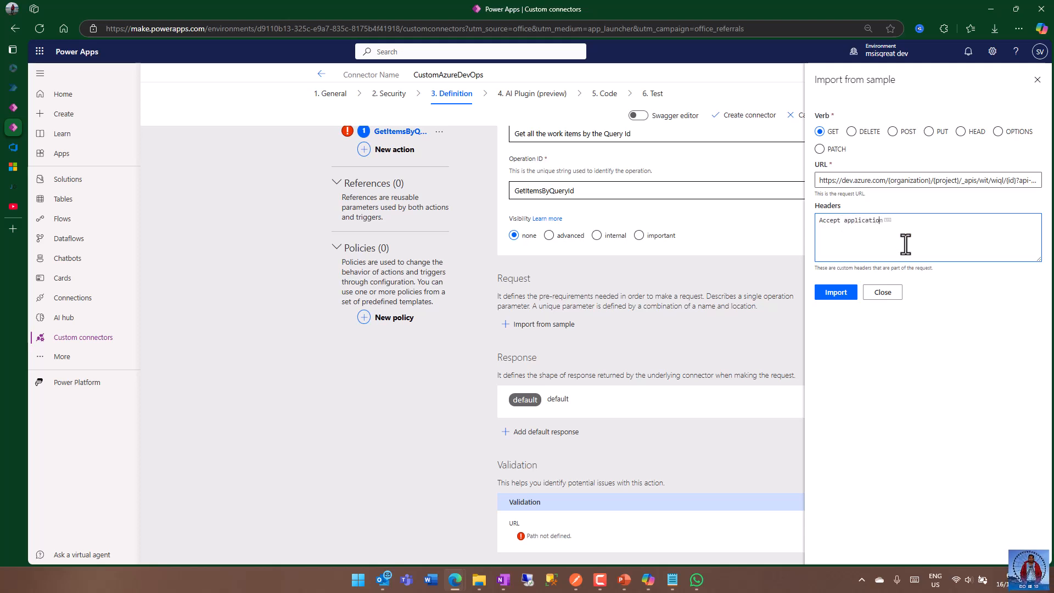
text(application/json)
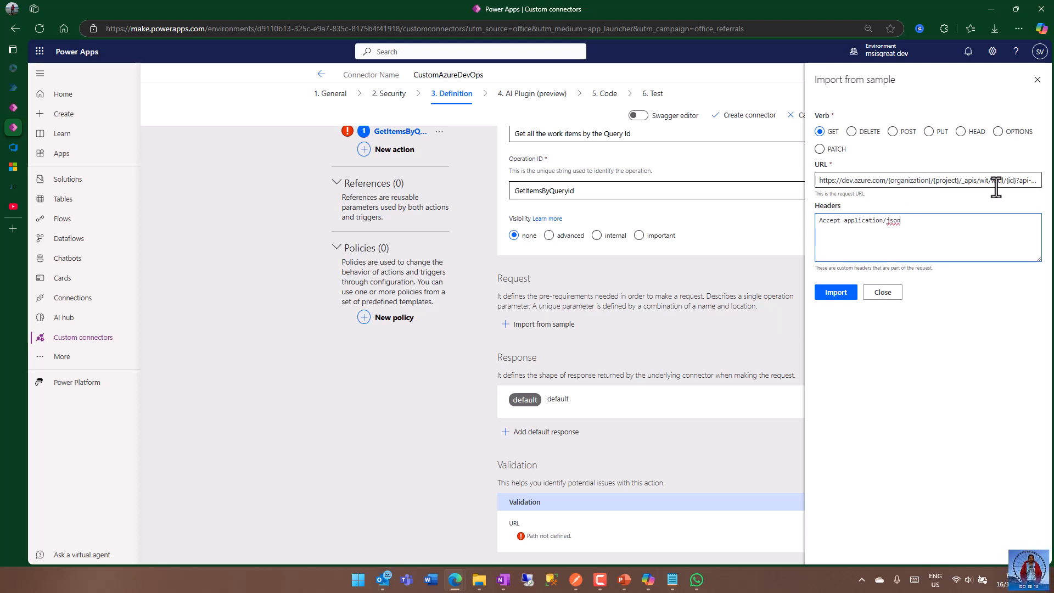
click(835, 293)
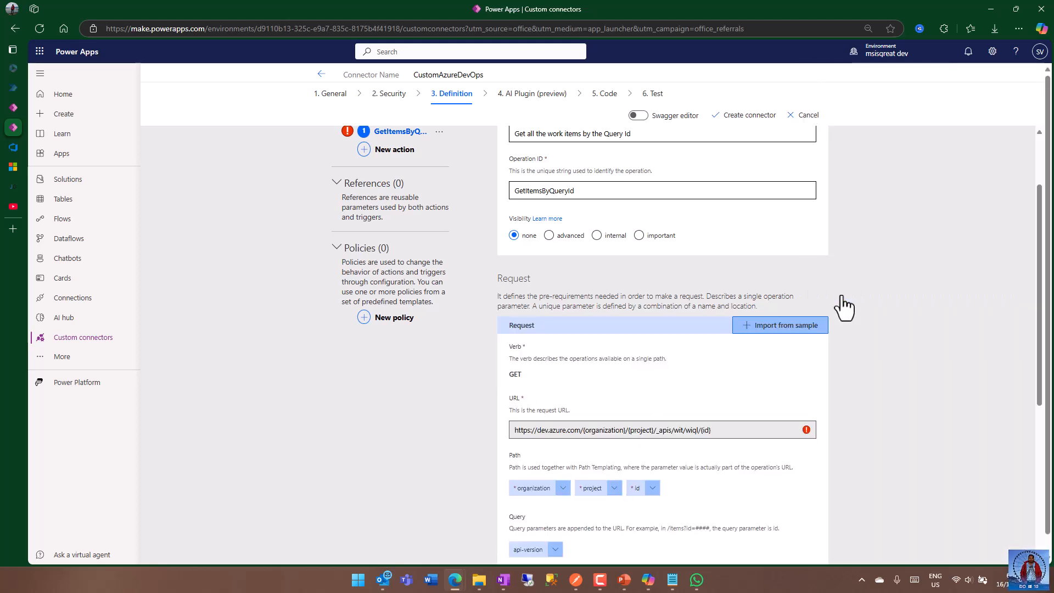
Review the imported request's URL and its path, query and header parameters.
scroll(898, 331, down, 1)
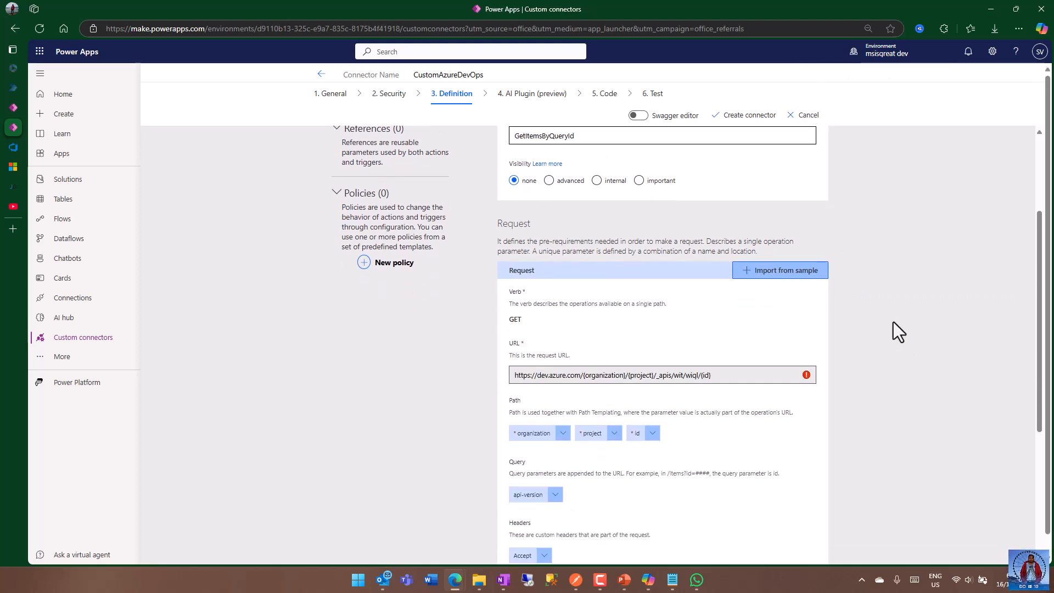
scroll(898, 331, up, 1)
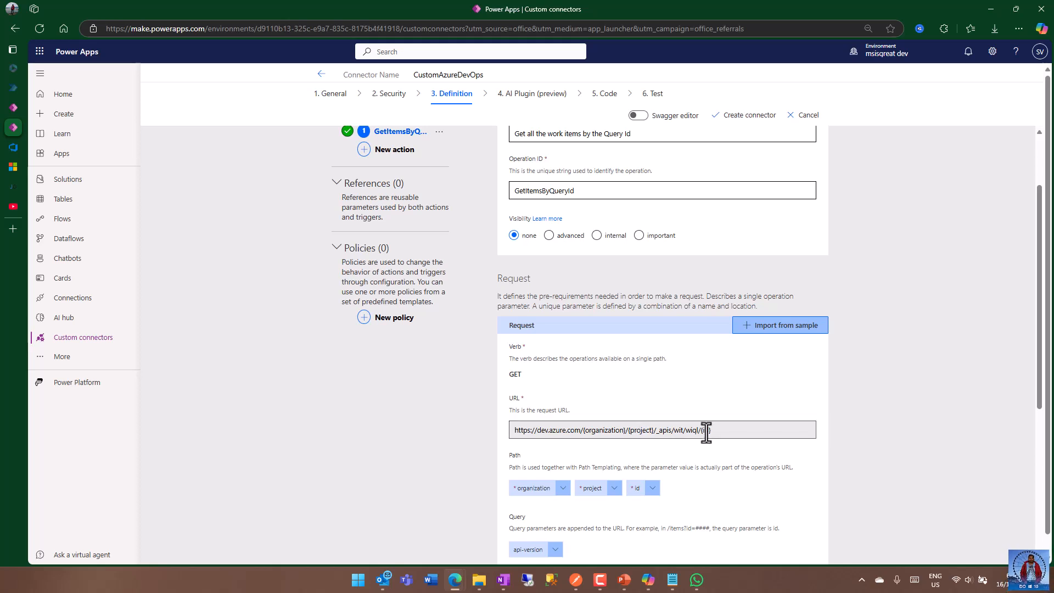
scroll(839, 431, down, 2)
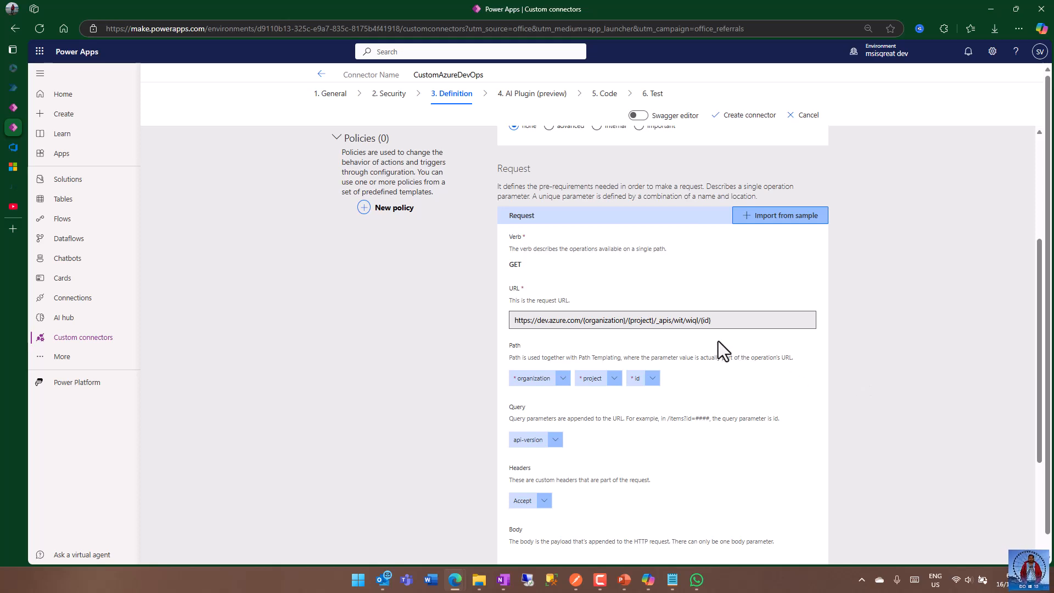
scroll(717, 340, down, 1)
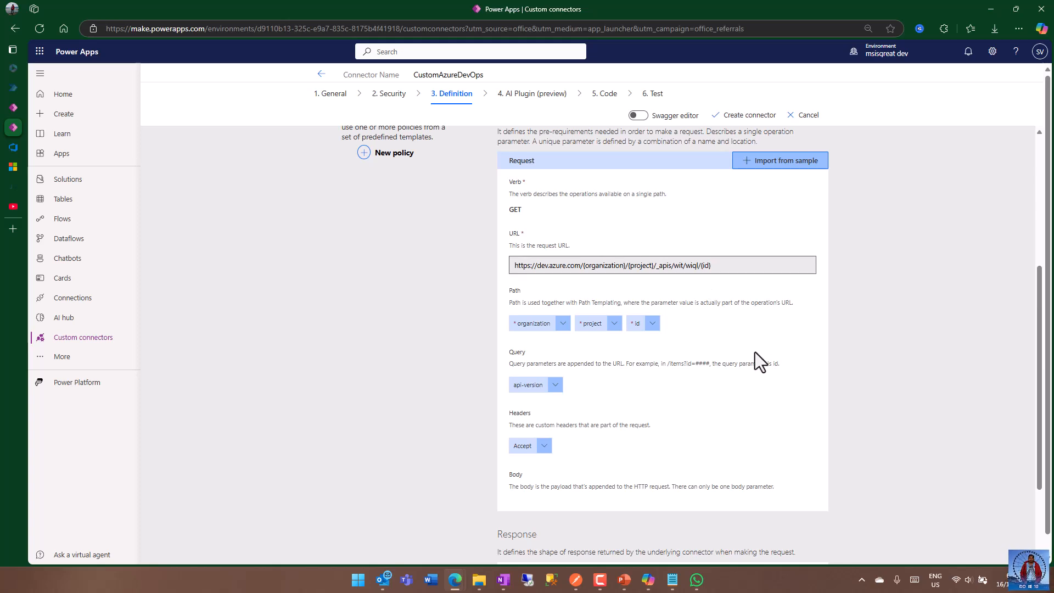
Set the default value of the api-version query parameter to 7.2-preview.2 and return to the action definition.
scroll(753, 348, down, 2)
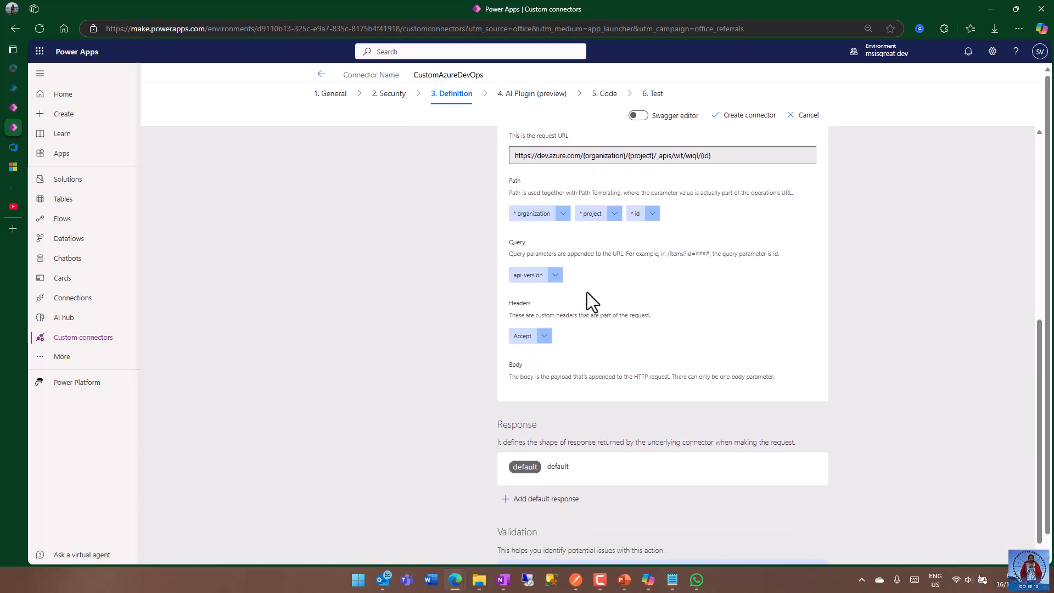
scroll(587, 292, up, 2)
click(556, 385)
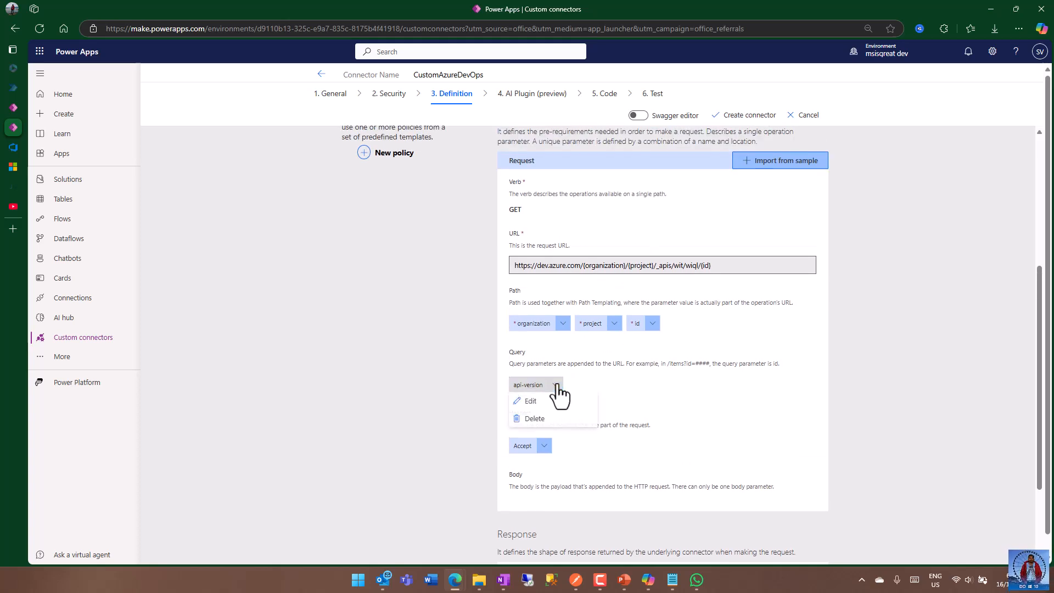
click(553, 402)
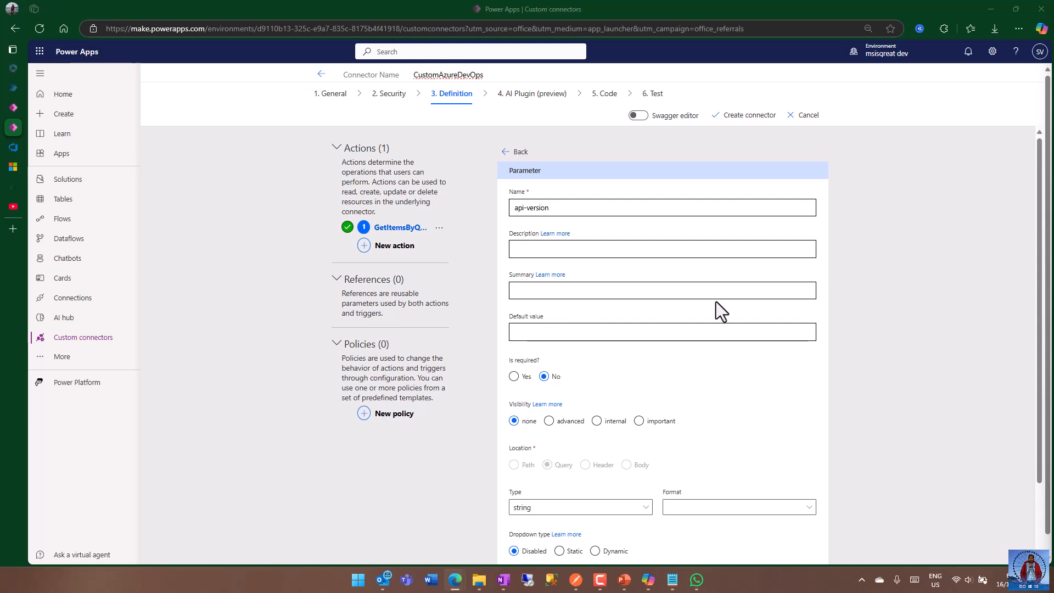
click(581, 333)
key(ctrl+v)
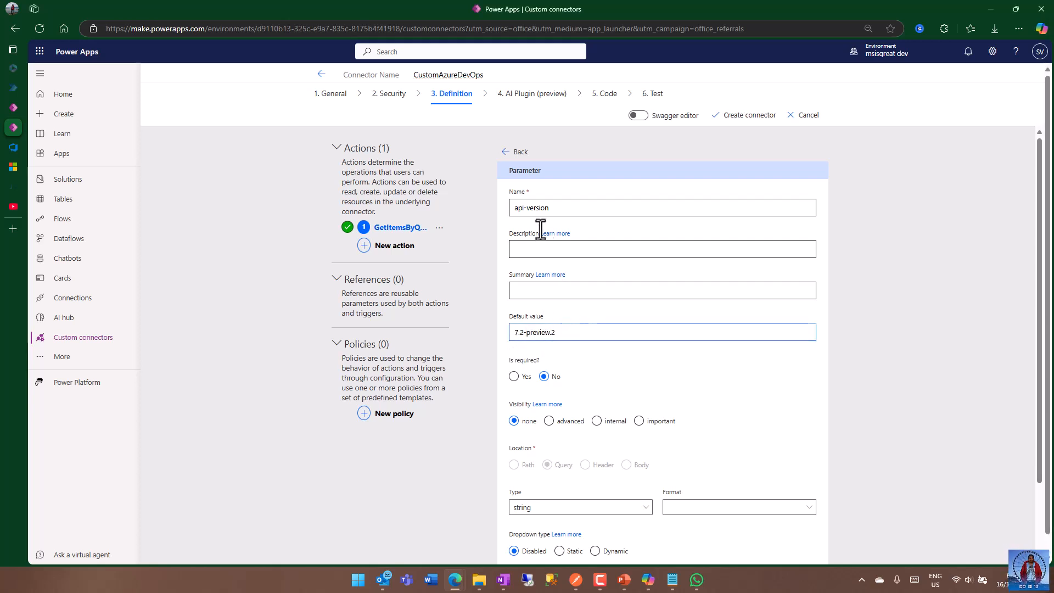
scroll(889, 387, down, 2)
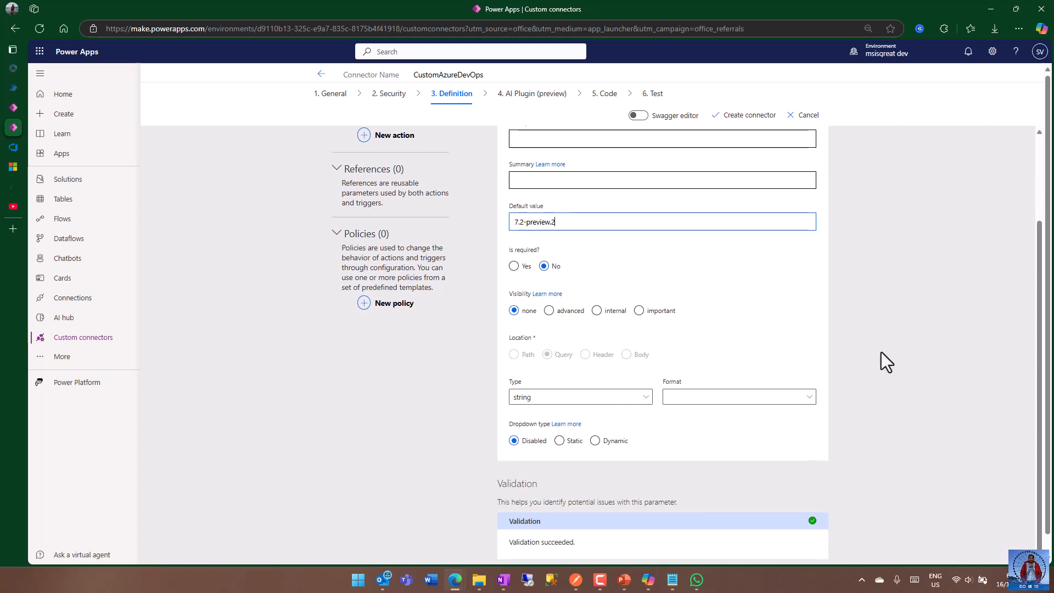
scroll(881, 351, down, 1)
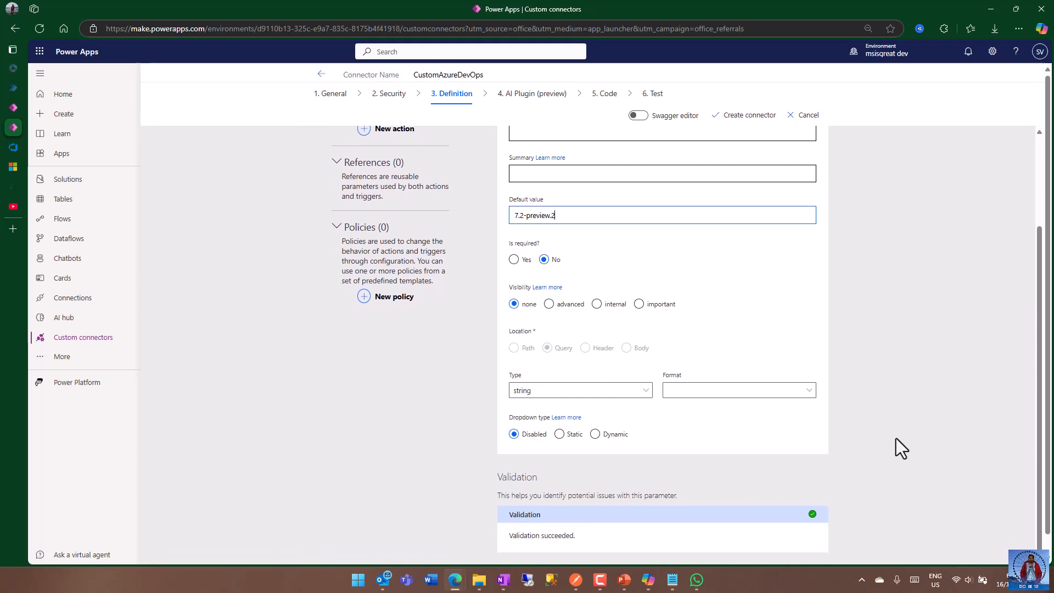
scroll(910, 352, up, 3)
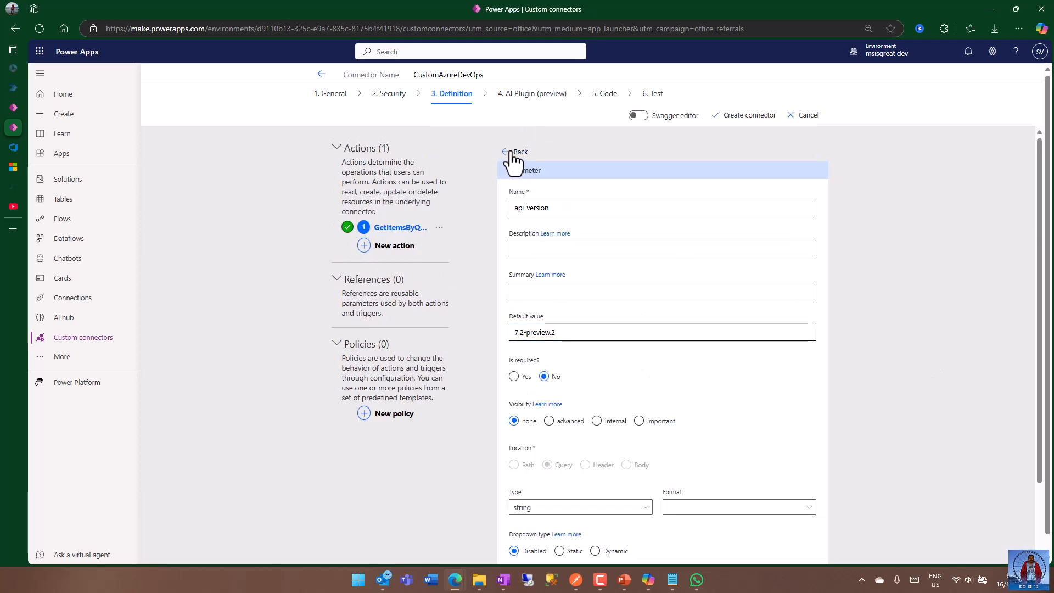
click(519, 152)
Set the default value of the Accept header parameter to application/json and return to the action definition.
scroll(643, 370, down, 3)
scroll(643, 371, down, 4)
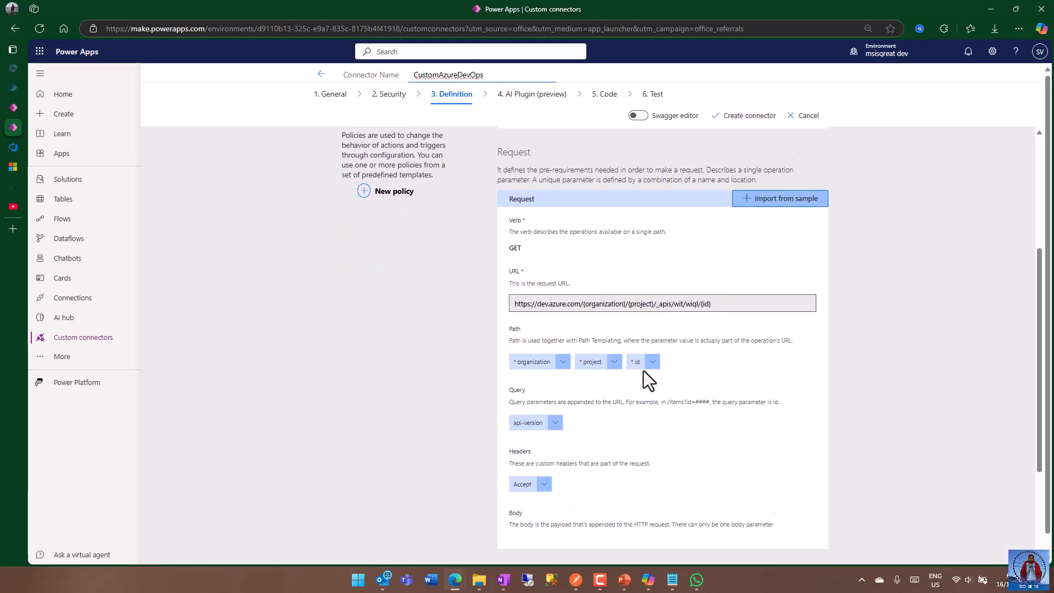
click(545, 323)
click(543, 342)
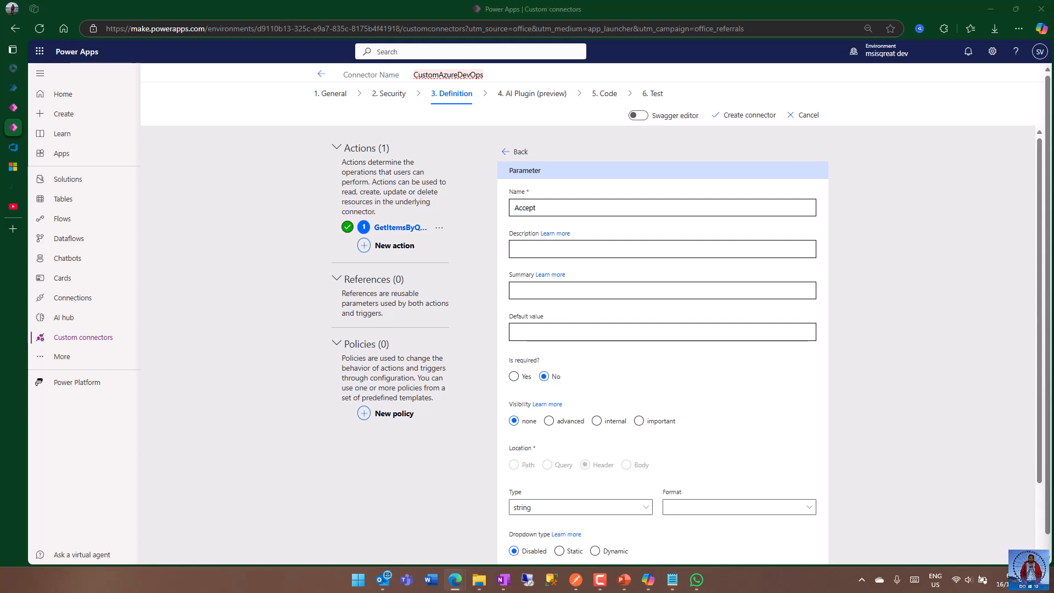
click(599, 339)
text(application/json)
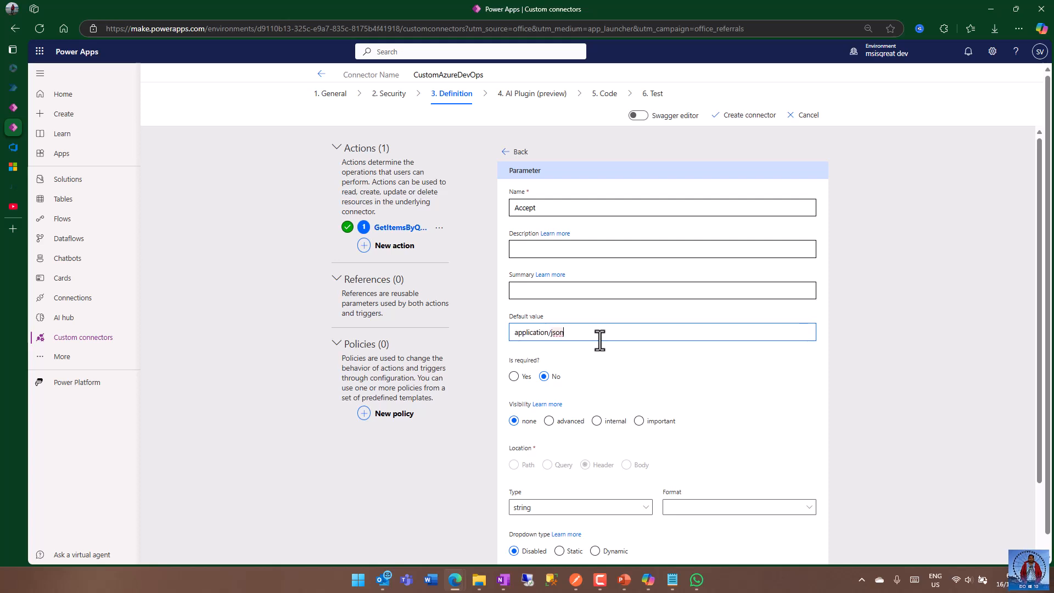
click(895, 352)
scroll(768, 417, down, 2)
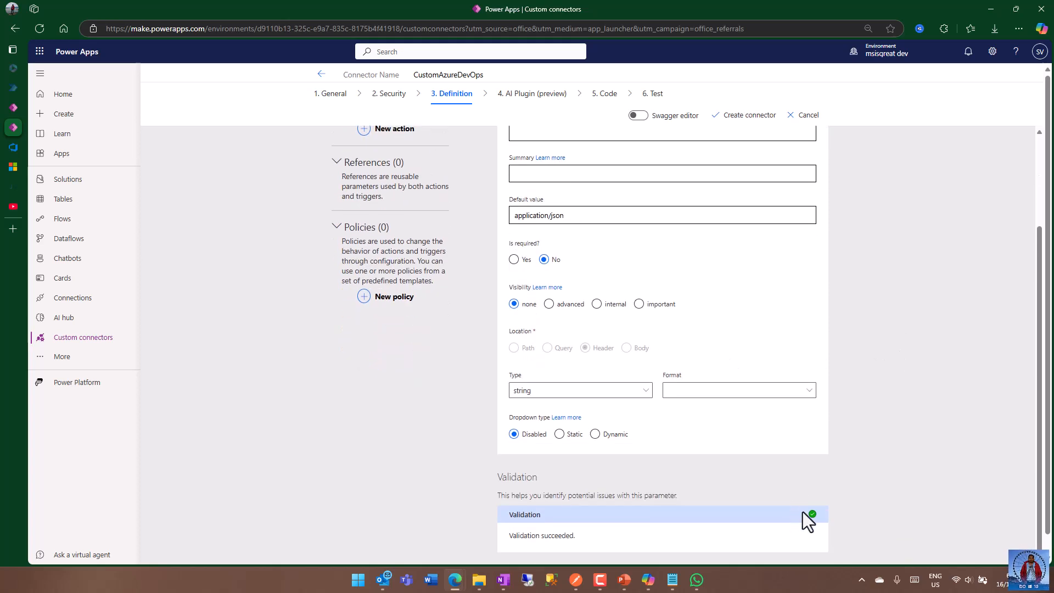
scroll(901, 458, up, 3)
click(519, 157)
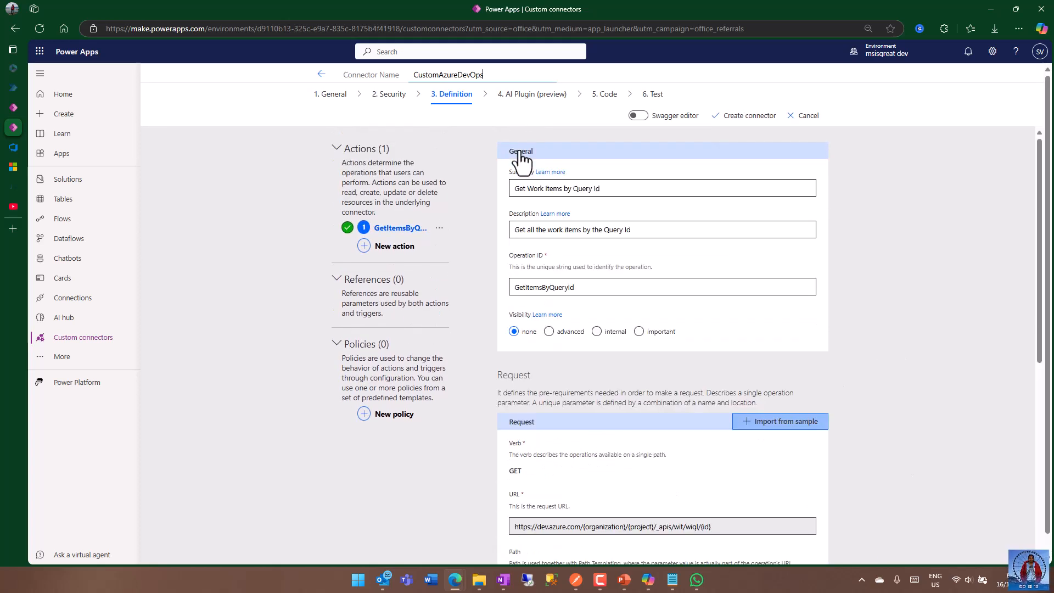
Open the action's default response and start importing its body from a sample.
scroll(868, 373, down, 5)
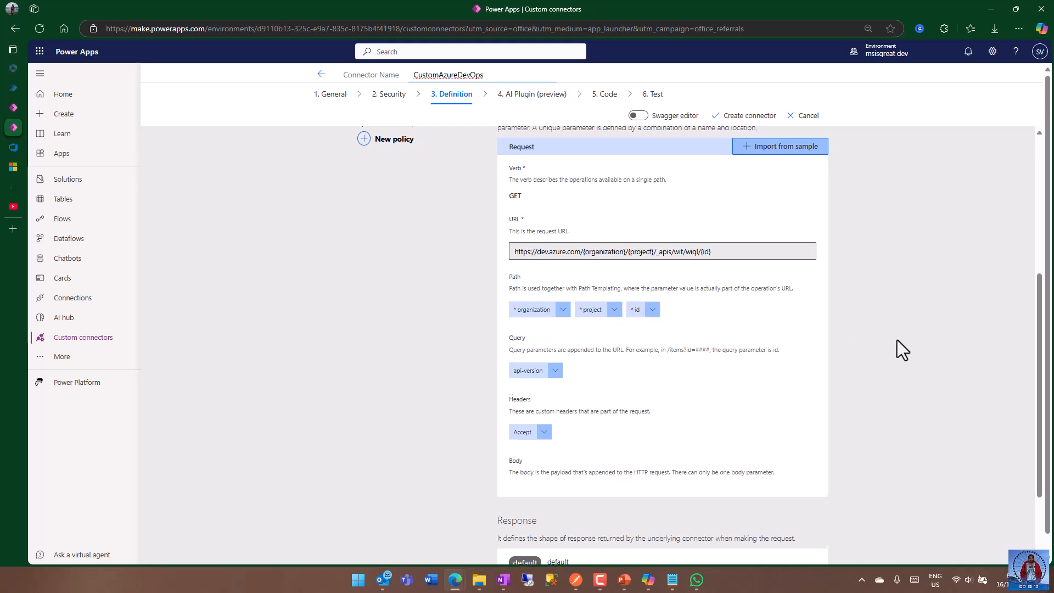
scroll(896, 341, down, 4)
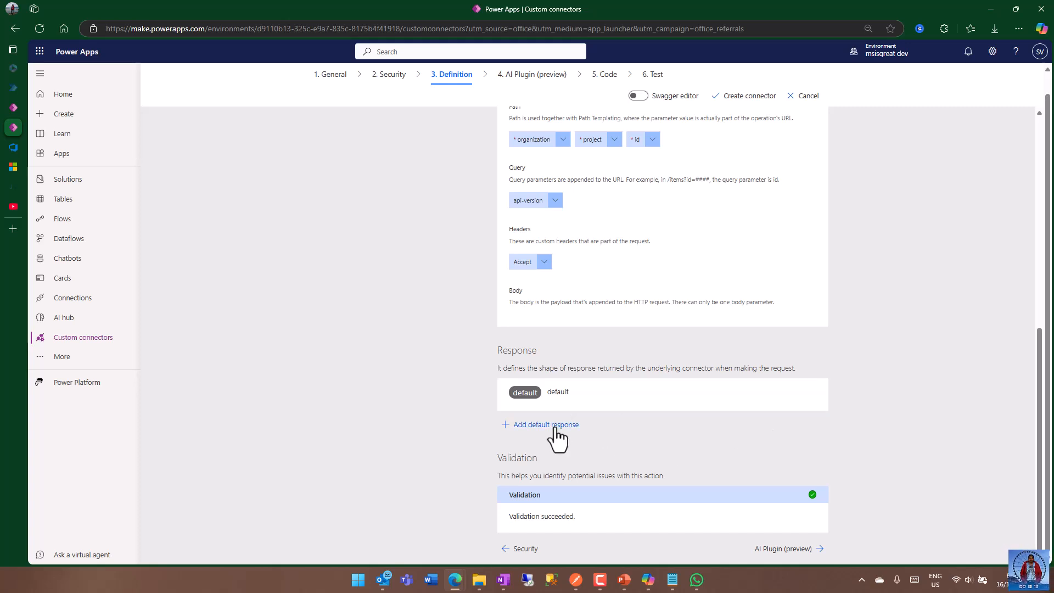
click(584, 396)
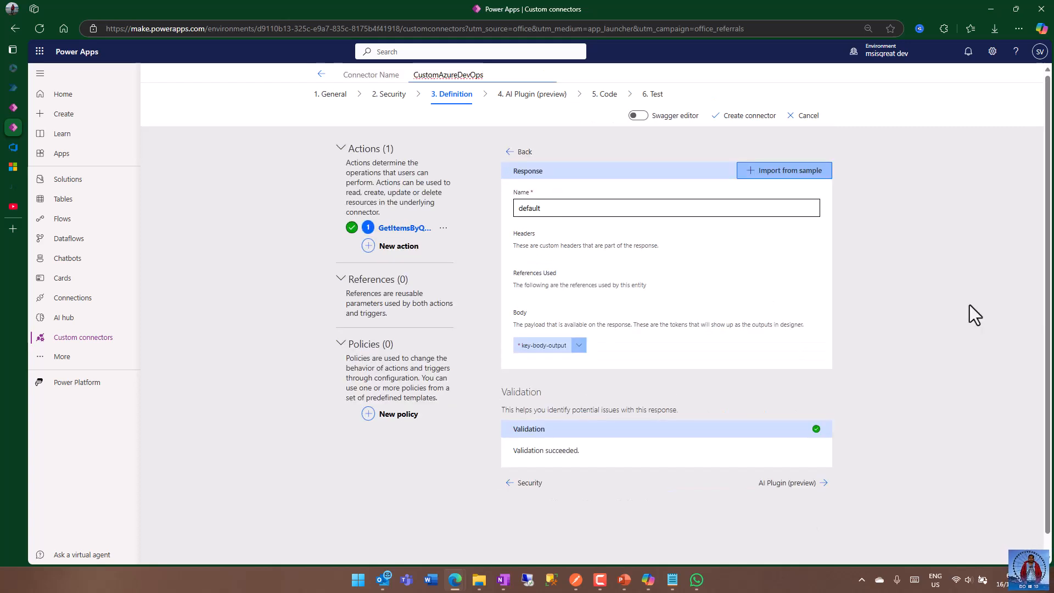
click(794, 175)
click(876, 152)
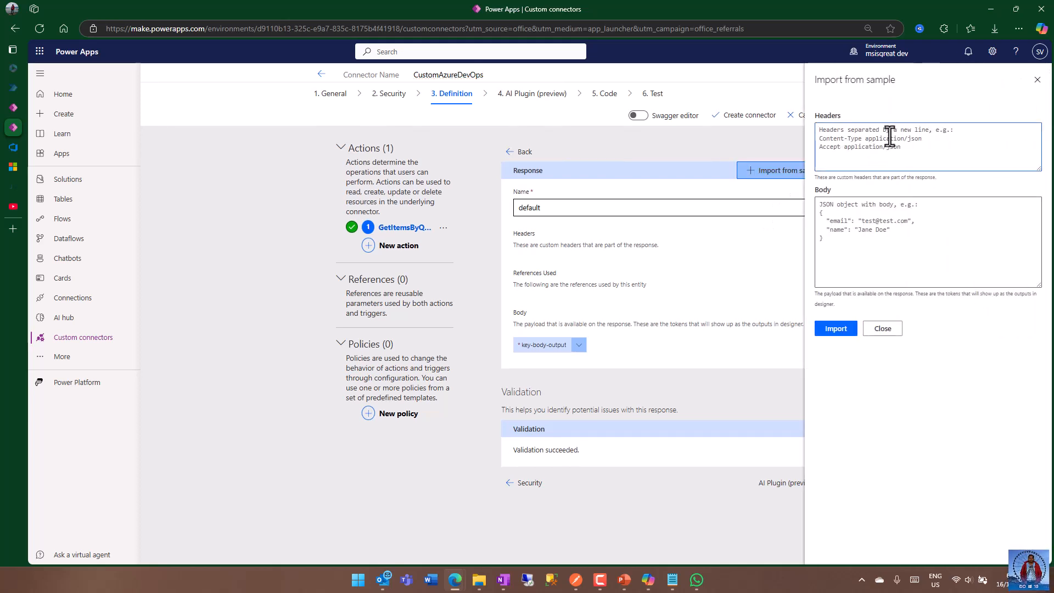
click(862, 219)
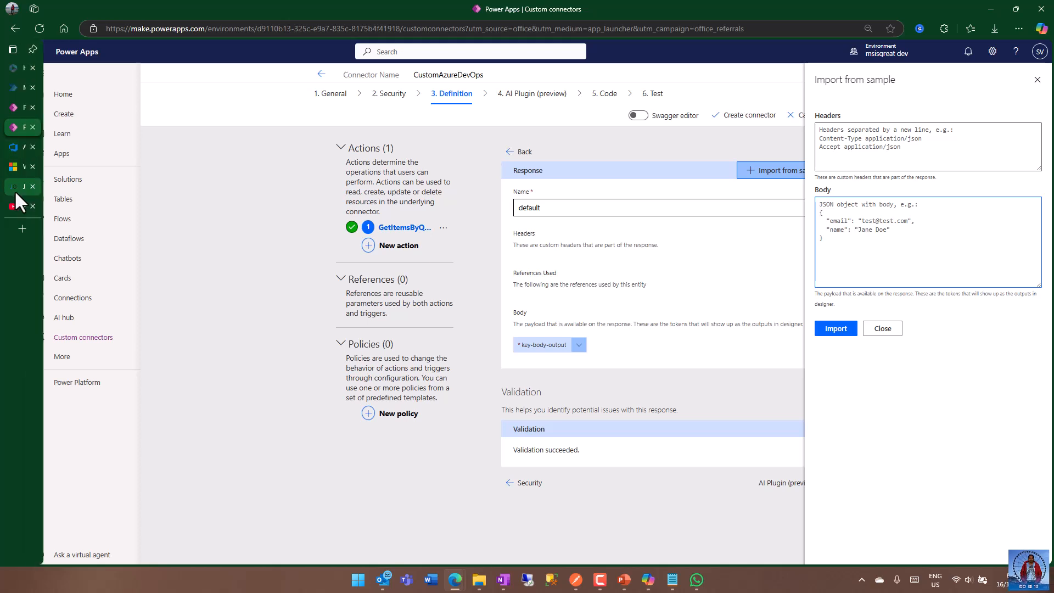
Switch to Postman and copy the entire JSON response body of the wiqById Youtube request.
click(41, 189)
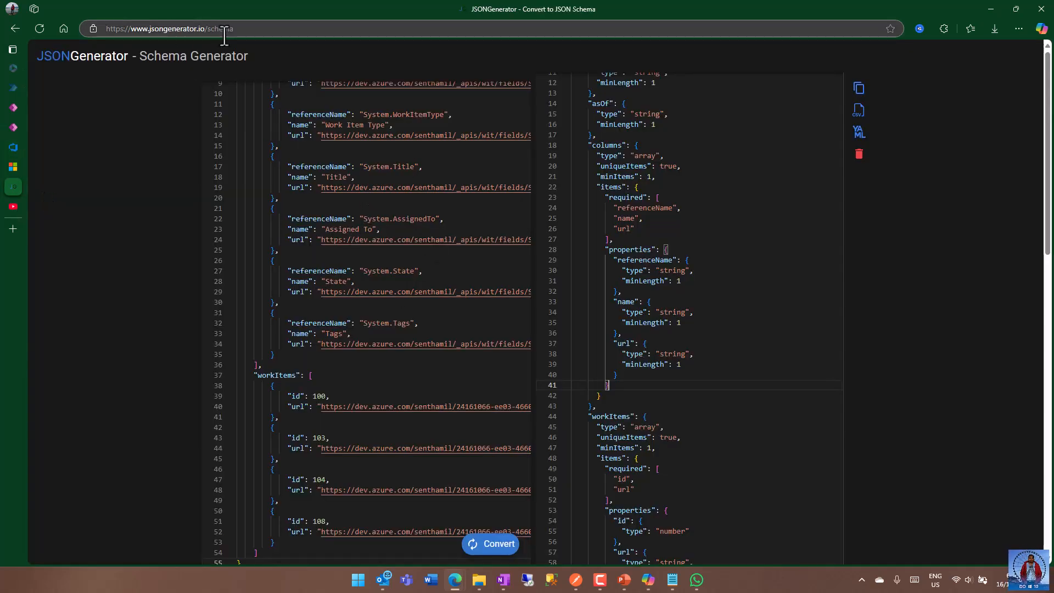
click(576, 587)
click(765, 423)
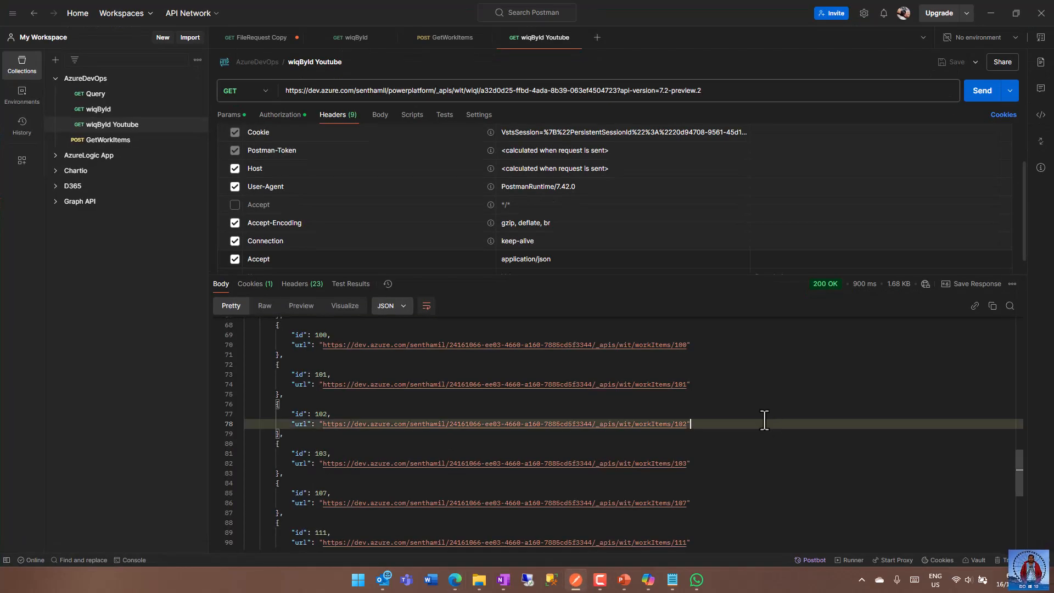
scroll(764, 419, up, 2)
scroll(763, 419, up, 6)
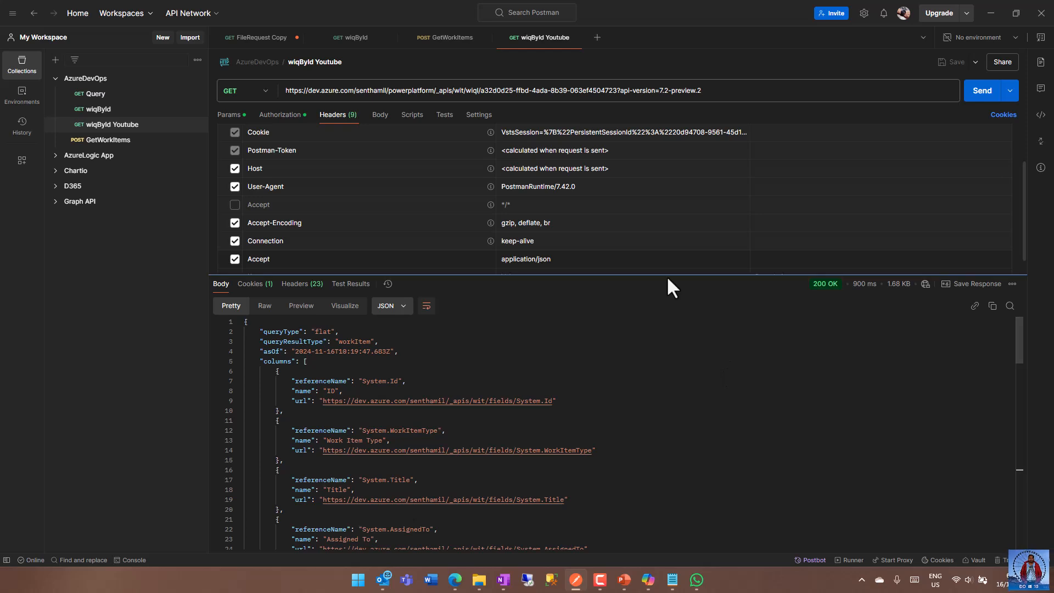
drag(666, 275, 667, 183)
click(668, 242)
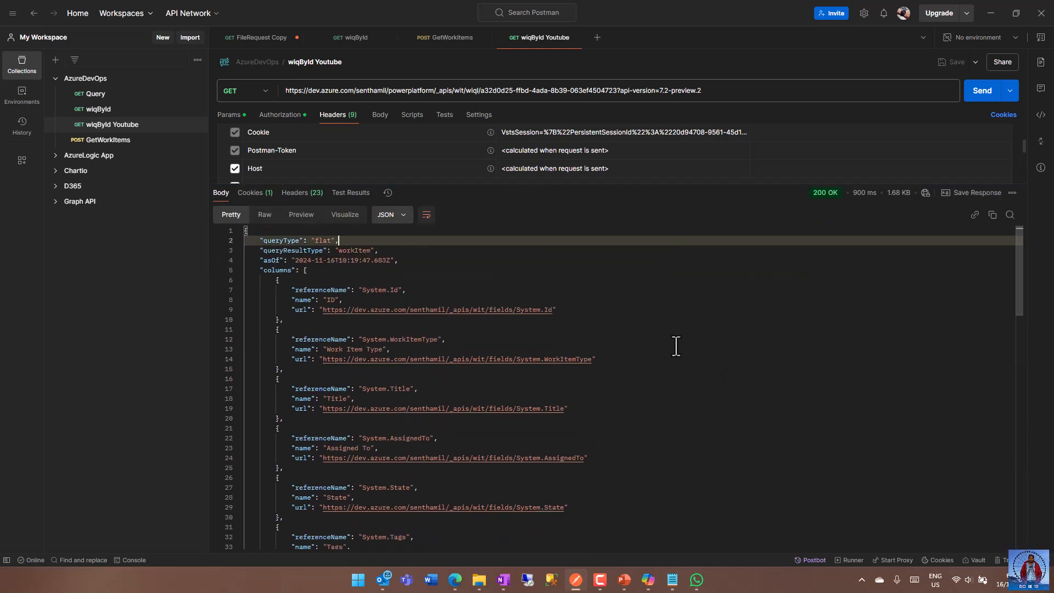
key(ctrl+a)
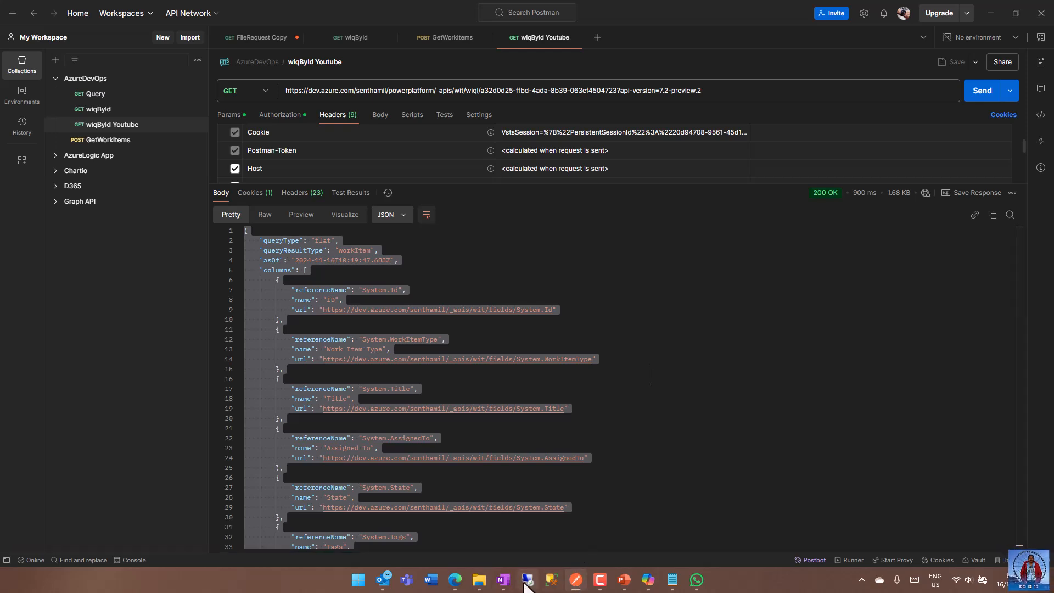
Replace the input JSON in the JSONGenerator Schema Generator with the copied Postman response and convert it to a schema.
mouse_move(454, 578)
click(455, 530)
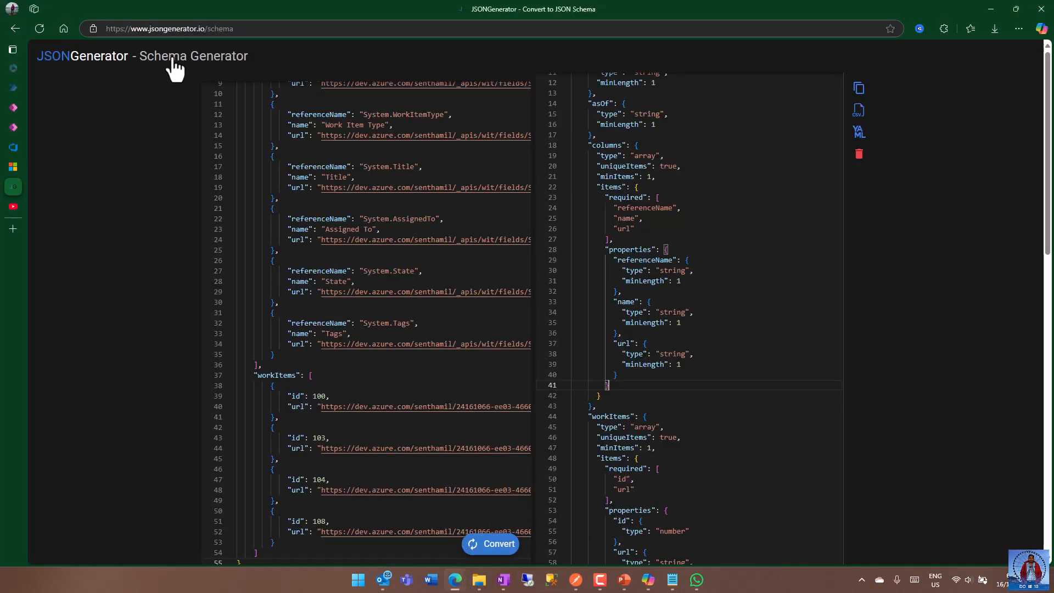
click(429, 152)
key(ctrl+a)
key(BackSpace)
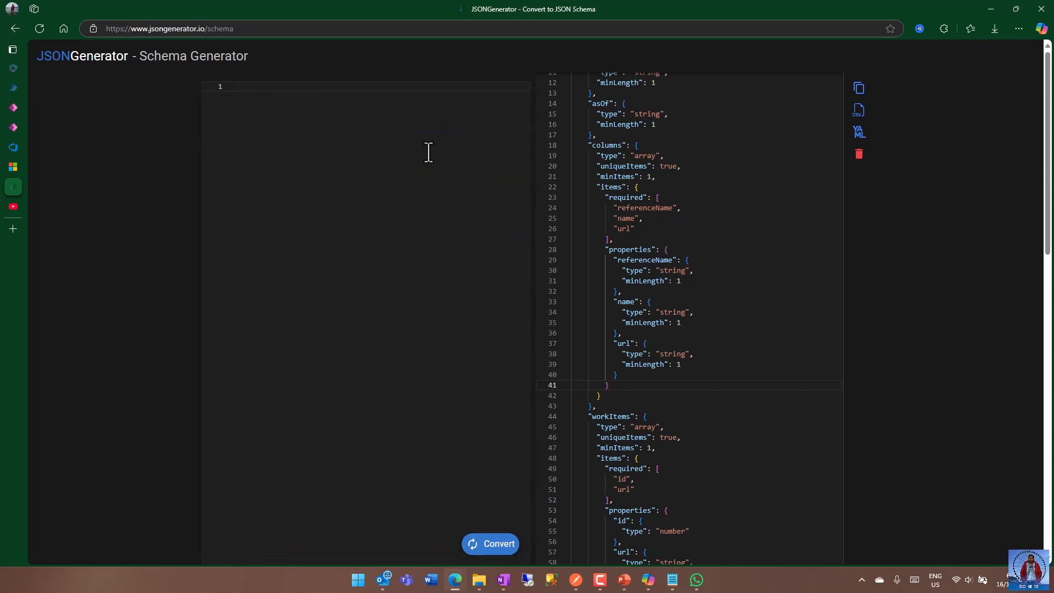
key(ctrl+v)
scroll(456, 203, up, 12)
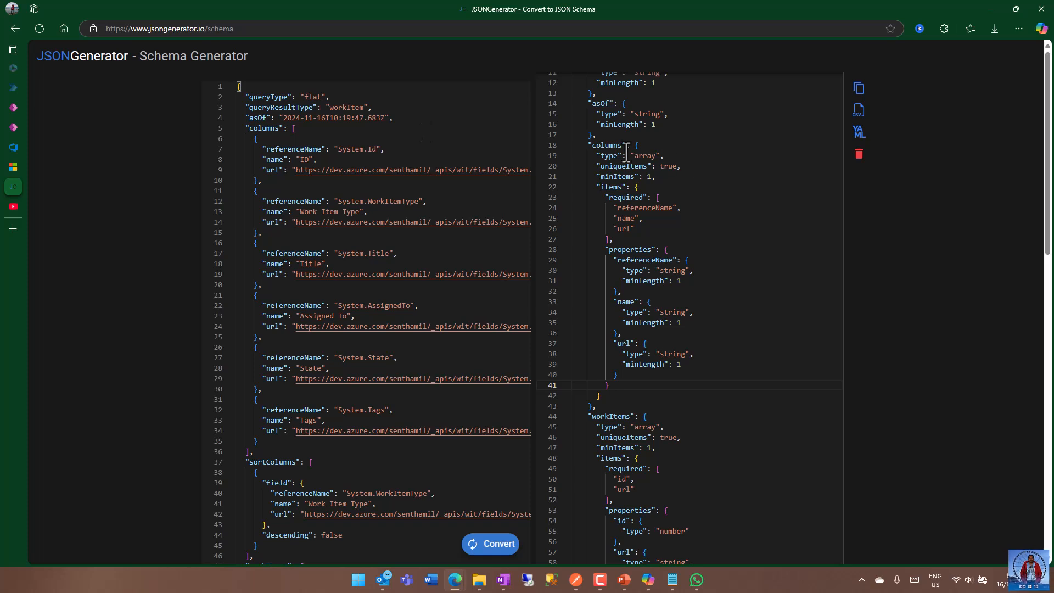
click(491, 545)
scroll(741, 289, up, 2)
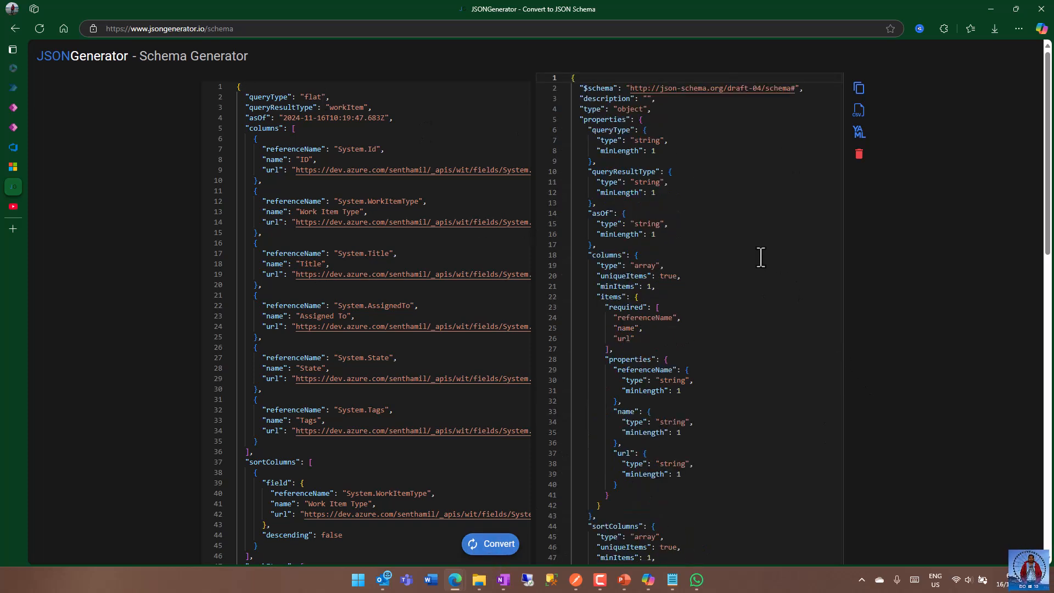
Copy the whole generated JSON schema into a new text file in Visual Studio Code.
scroll(736, 307, down, 1)
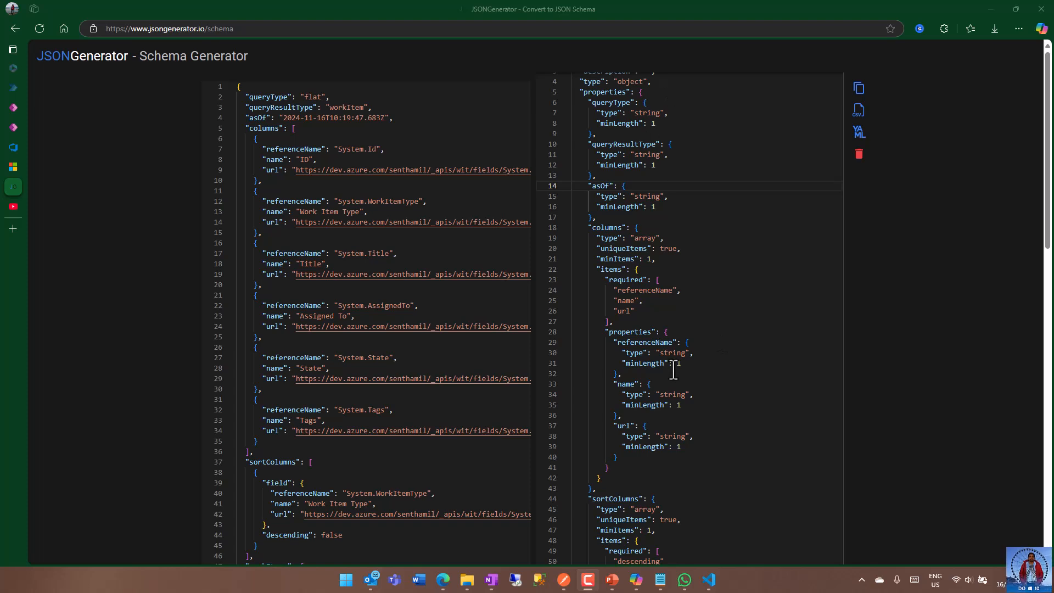
scroll(717, 332, down, 3)
click(706, 239)
key(ctrl+a)
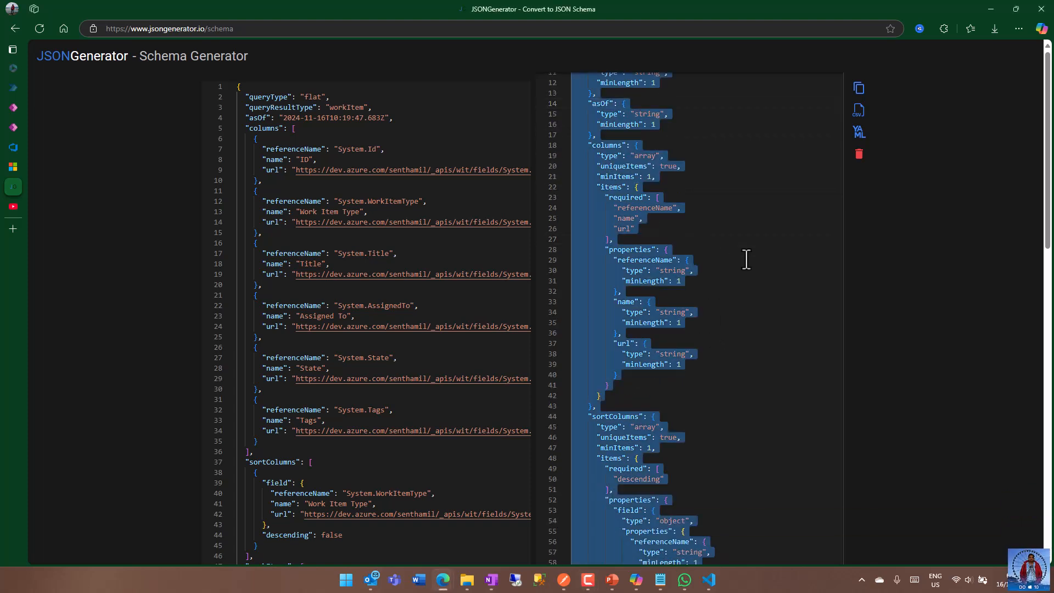
click(715, 581)
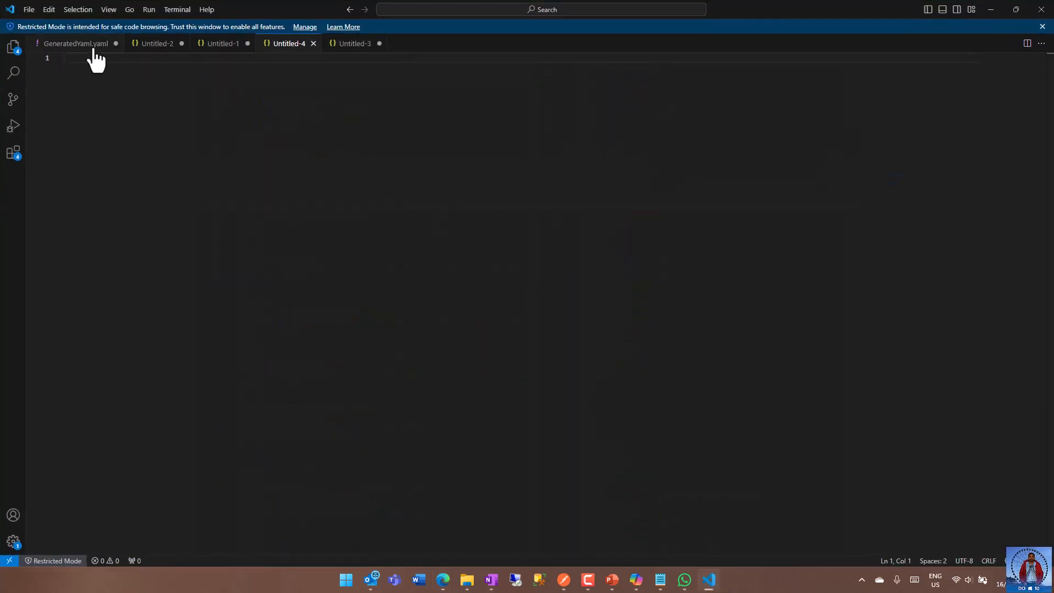
click(30, 10)
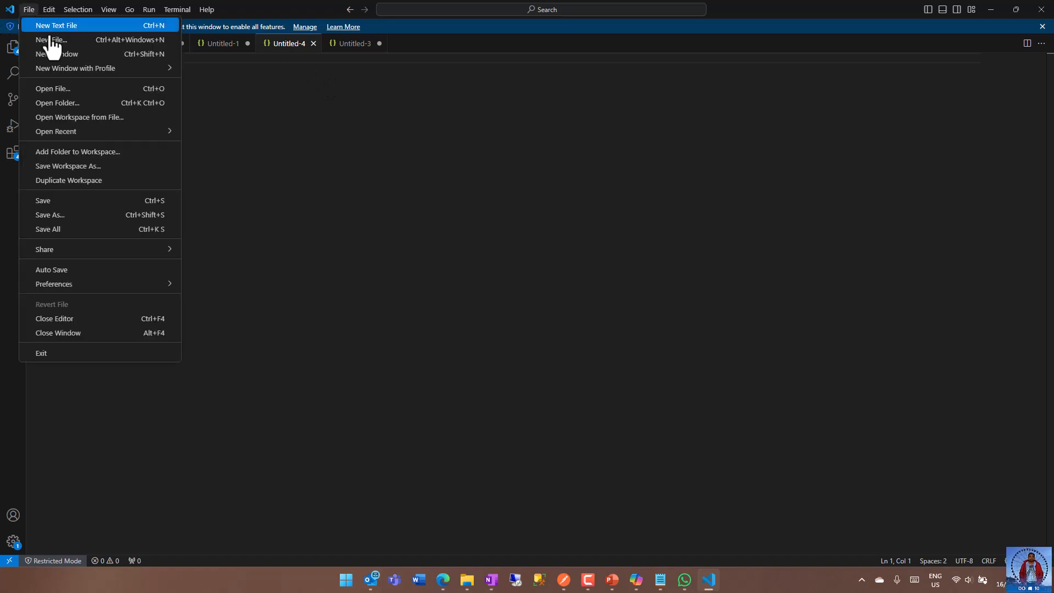
click(56, 26)
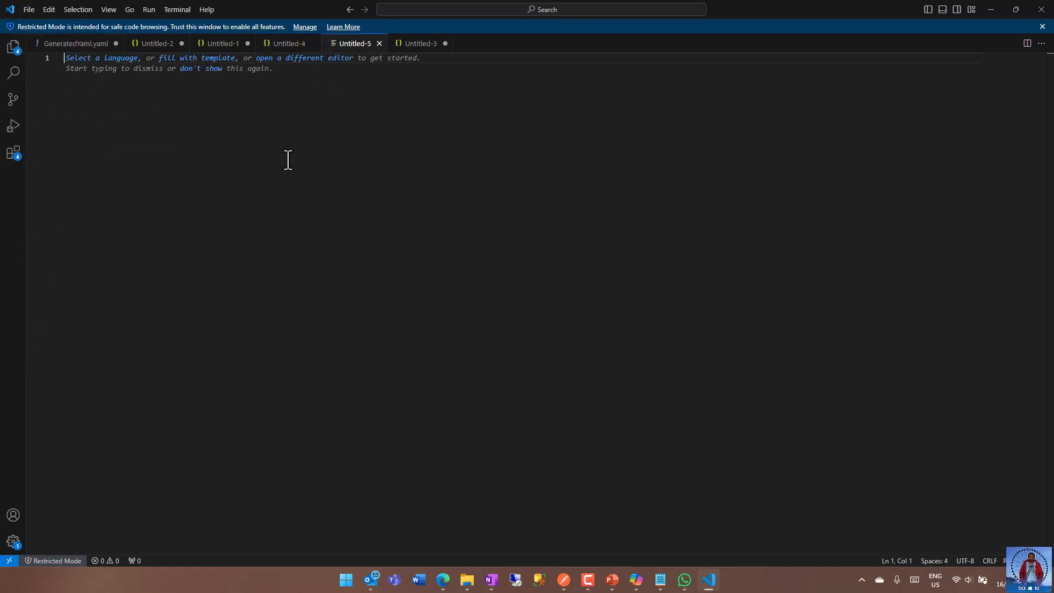
key(ctrl+v)
click(305, 252)
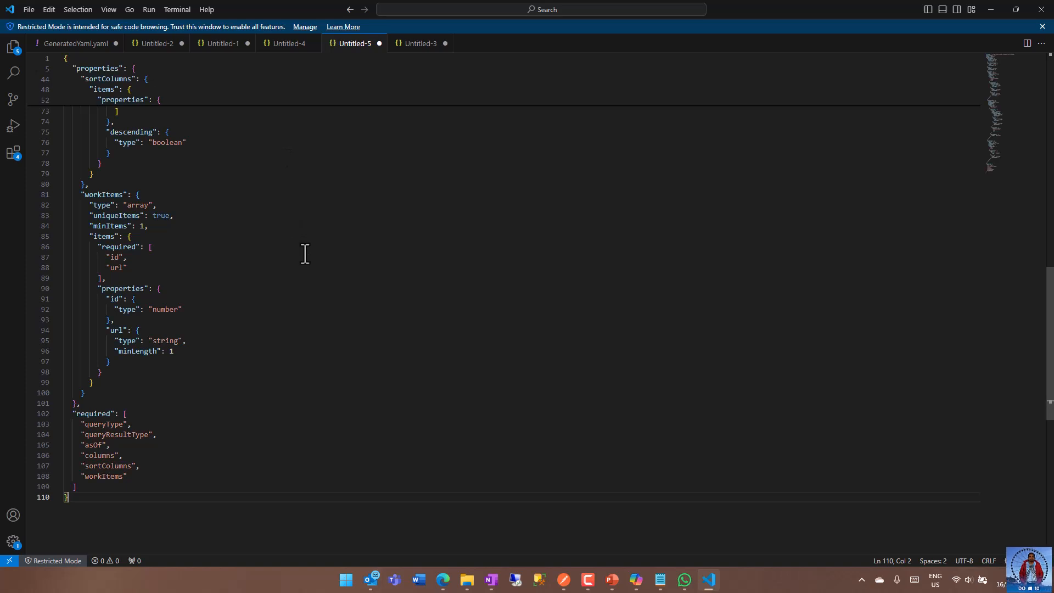
Delete the "$schema" line from the beginning of the pasted JSON schema.
scroll(341, 243, up, 4)
scroll(341, 243, up, 18)
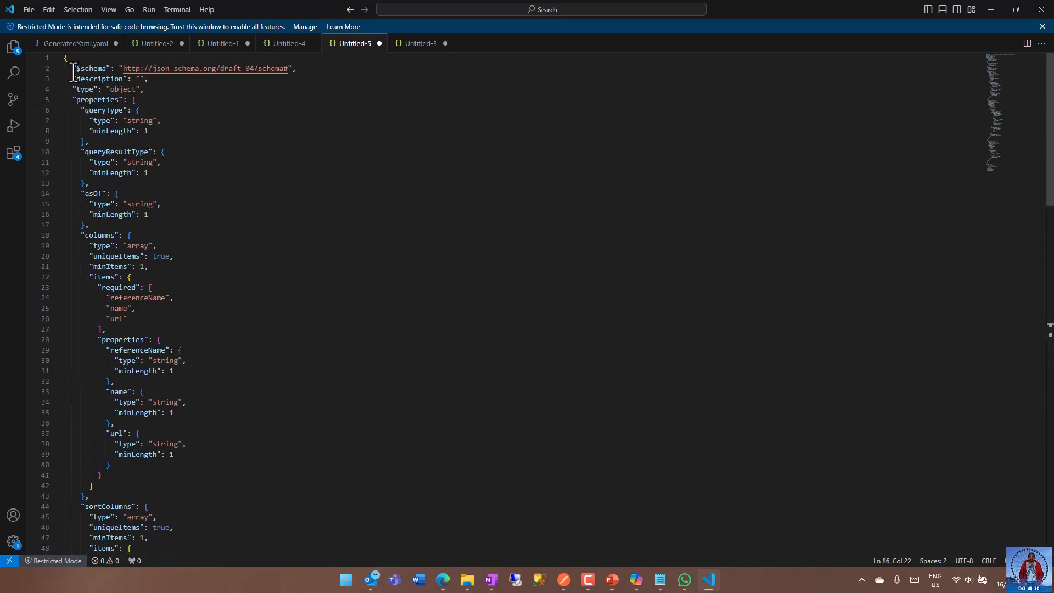
drag(71, 68, 324, 73)
key(BackSpace)
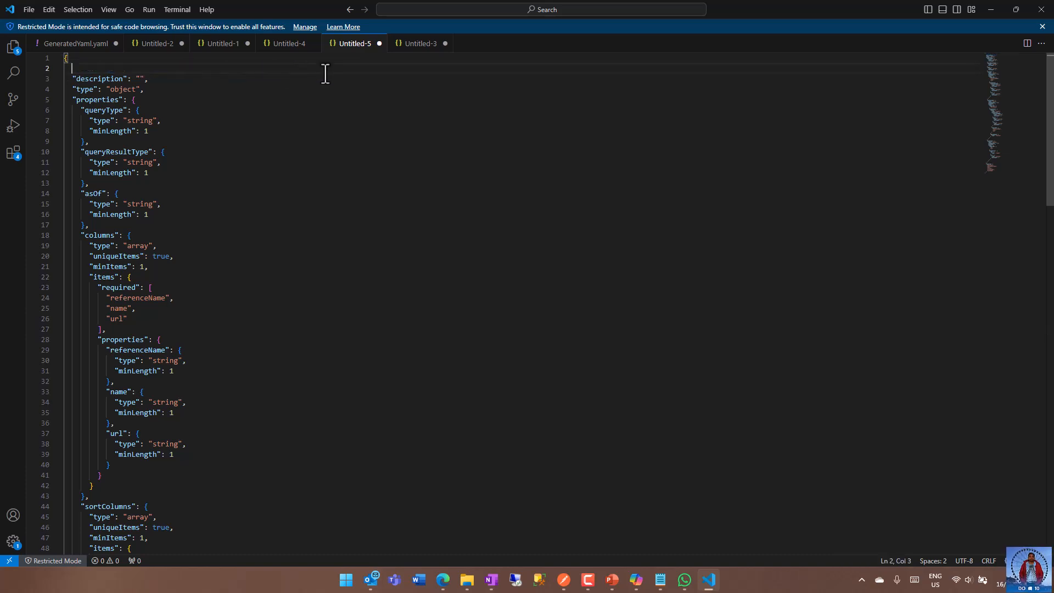
key(Delete)
click(236, 99)
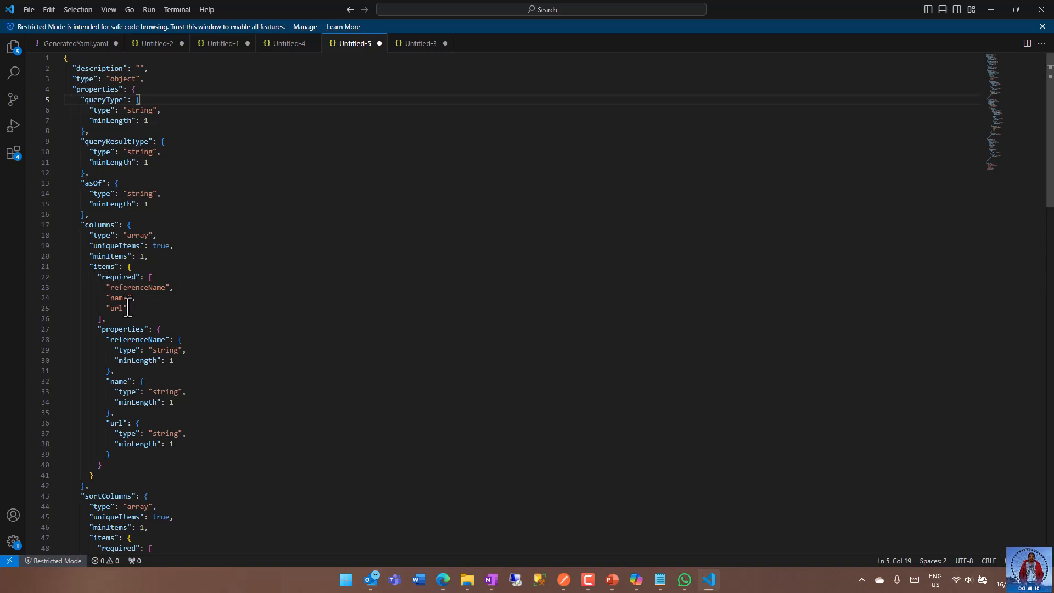
Delete the "required" array from the items of "columns" in the JSON schema, including the blank line left behind.
drag(97, 277, 103, 320)
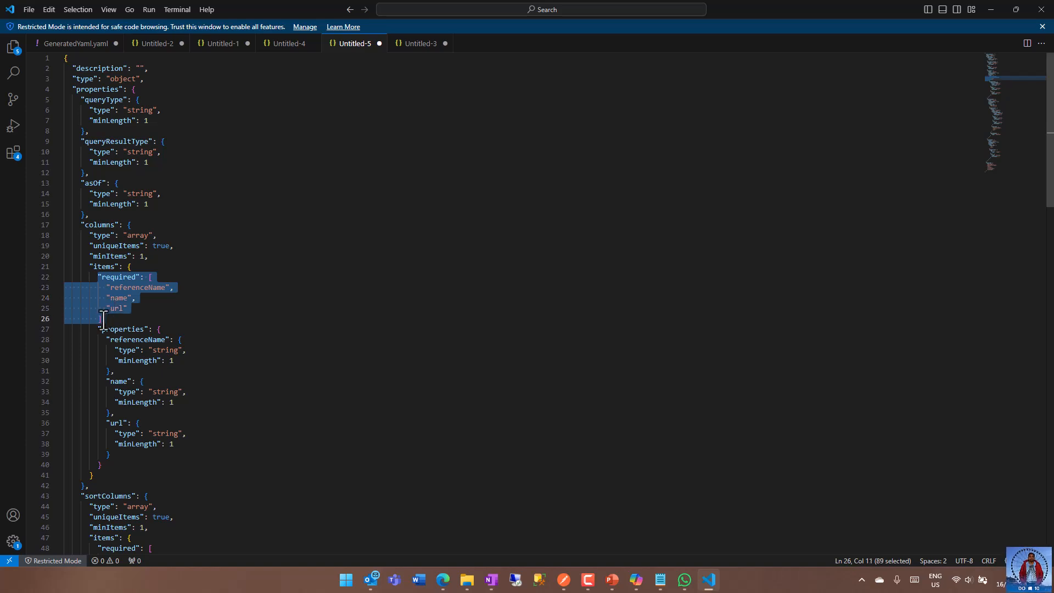
key(Delete)
click(159, 271)
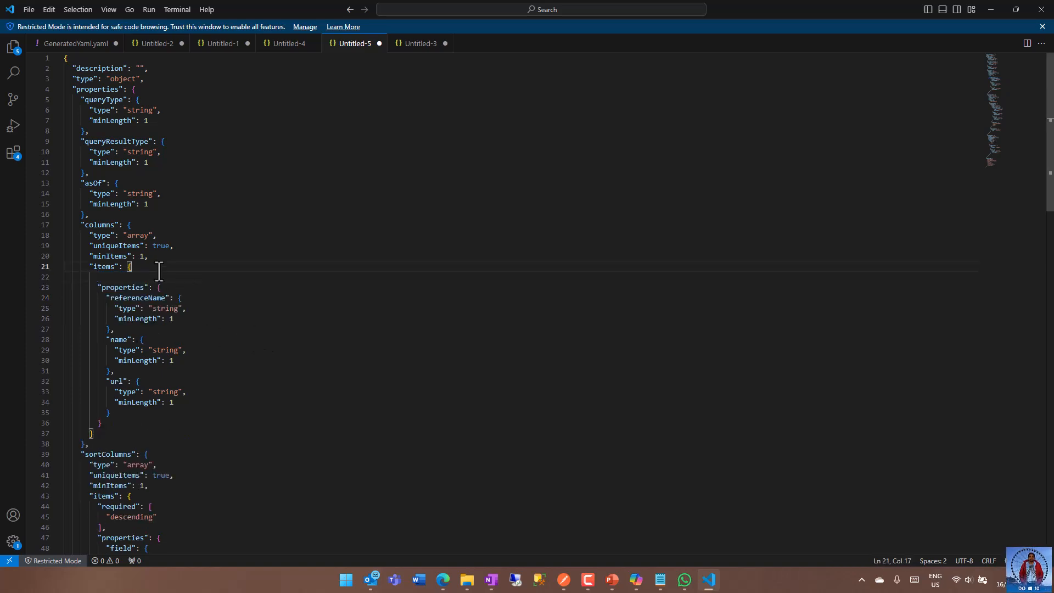
key(Delete)
click(272, 341)
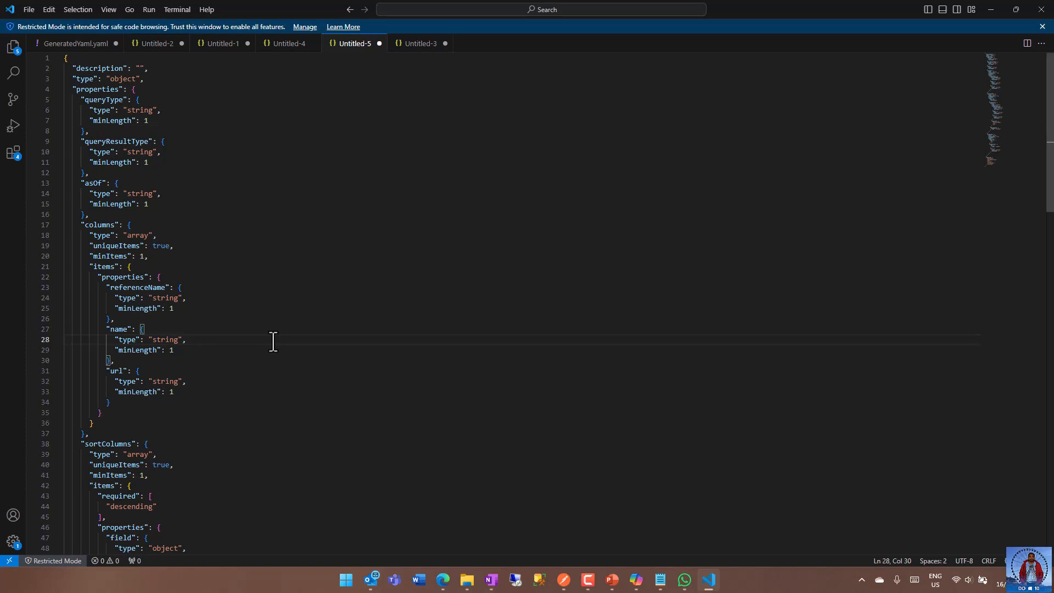
Delete the "required" array listing "descending" from the items of "sortColumns" and close up the empty line.
scroll(273, 340, down, 9)
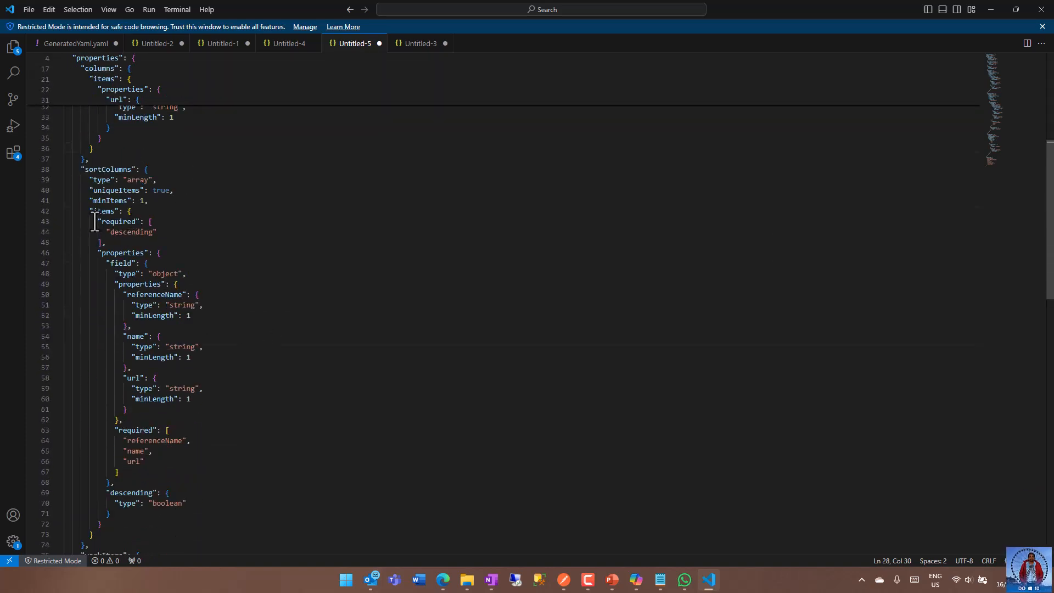
drag(94, 221, 126, 242)
key(BackSpace)
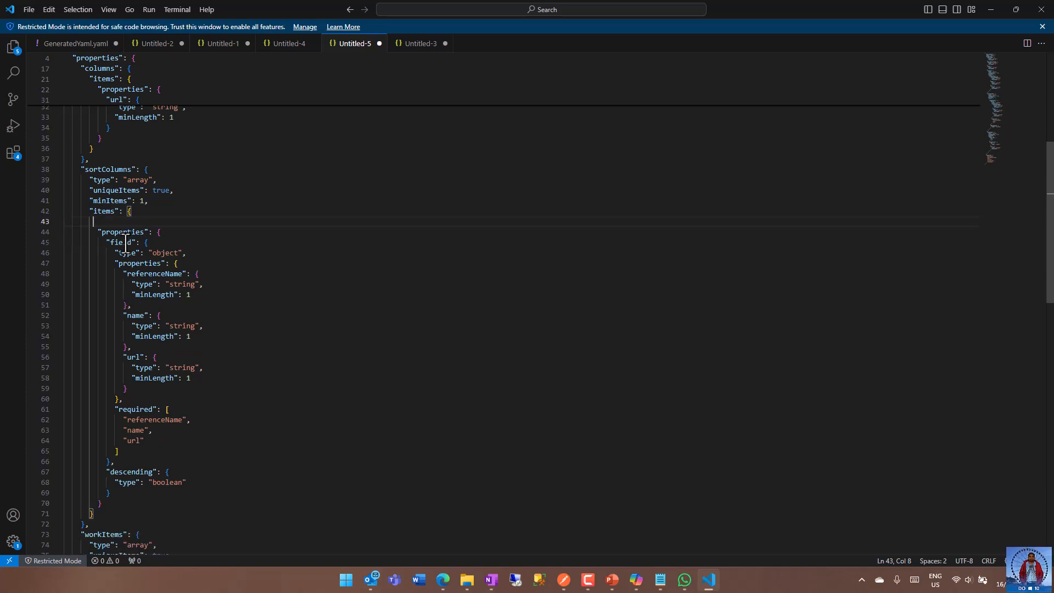
key(BackSpace)
key(BackSpace)
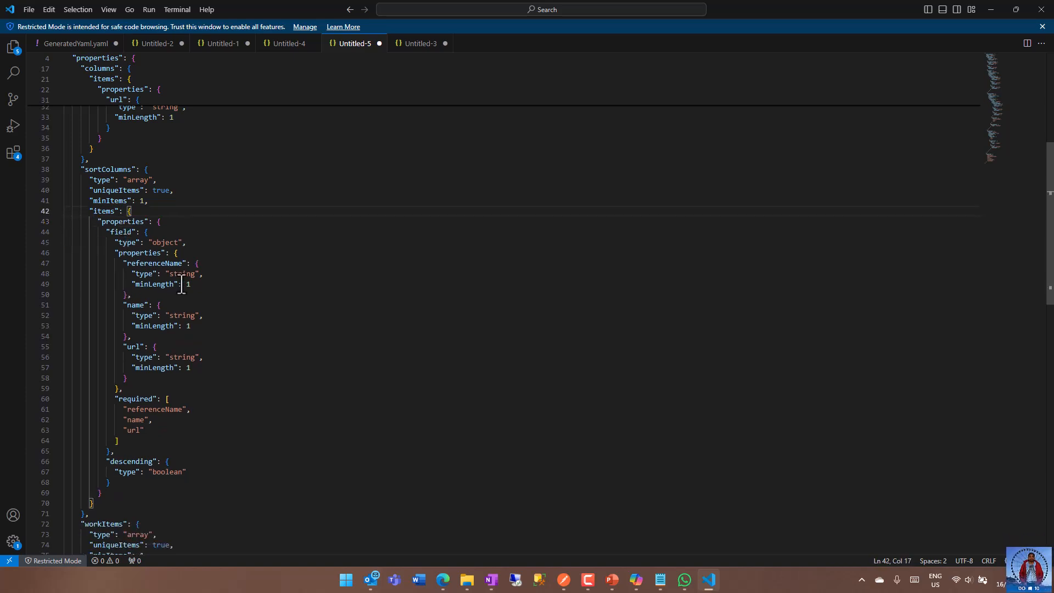
Delete the "required" array from the "field" object of "sortColumns" together with the trailing comma before it.
scroll(181, 284, down, 3)
drag(113, 206, 120, 248)
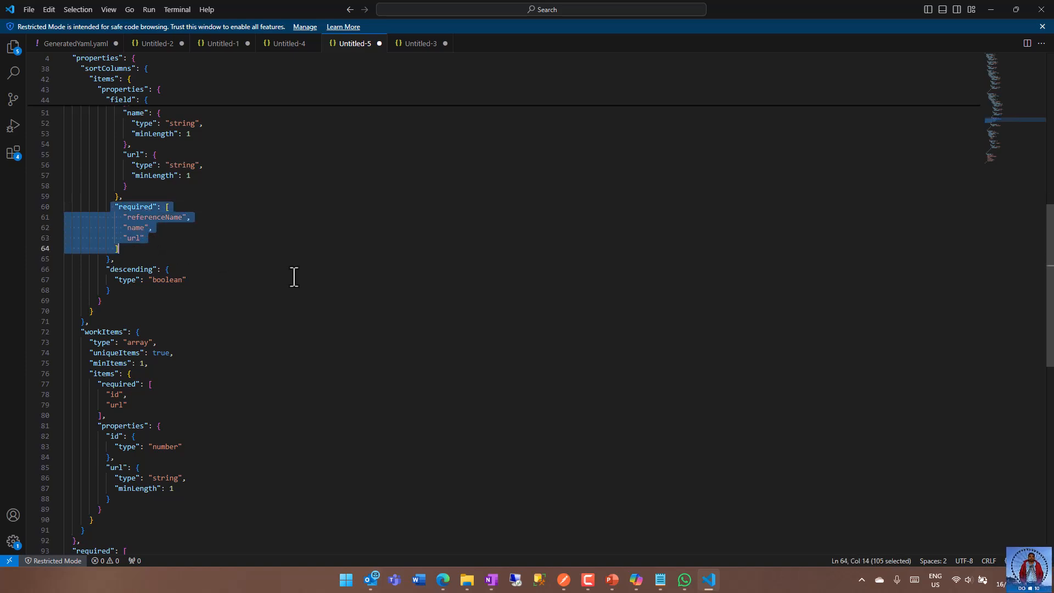
key(BackSpace)
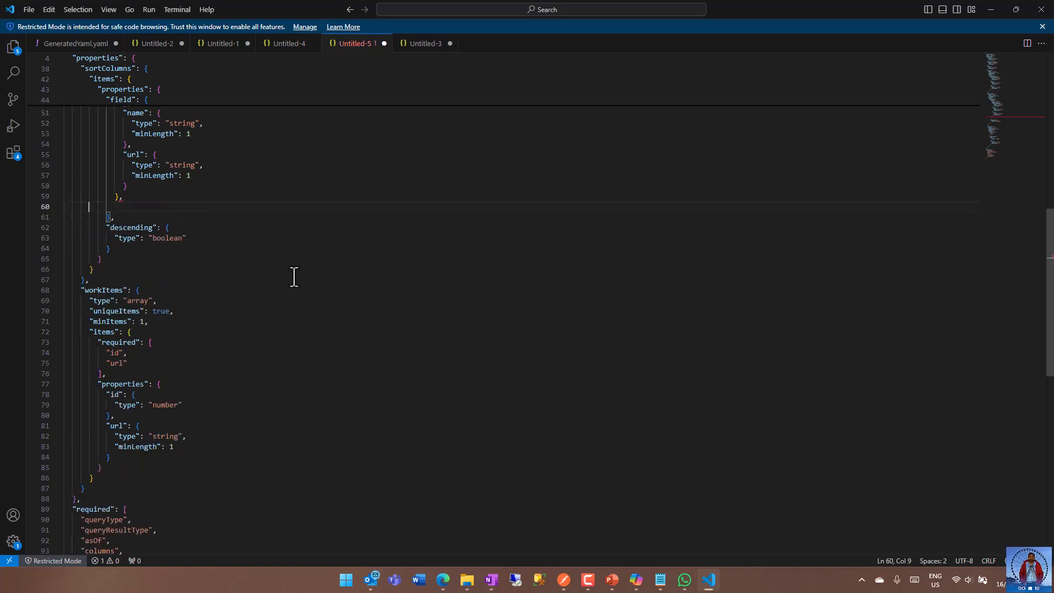
key(BackSpace)
key(BackSpace)
key(BackSpace)
click(294, 279)
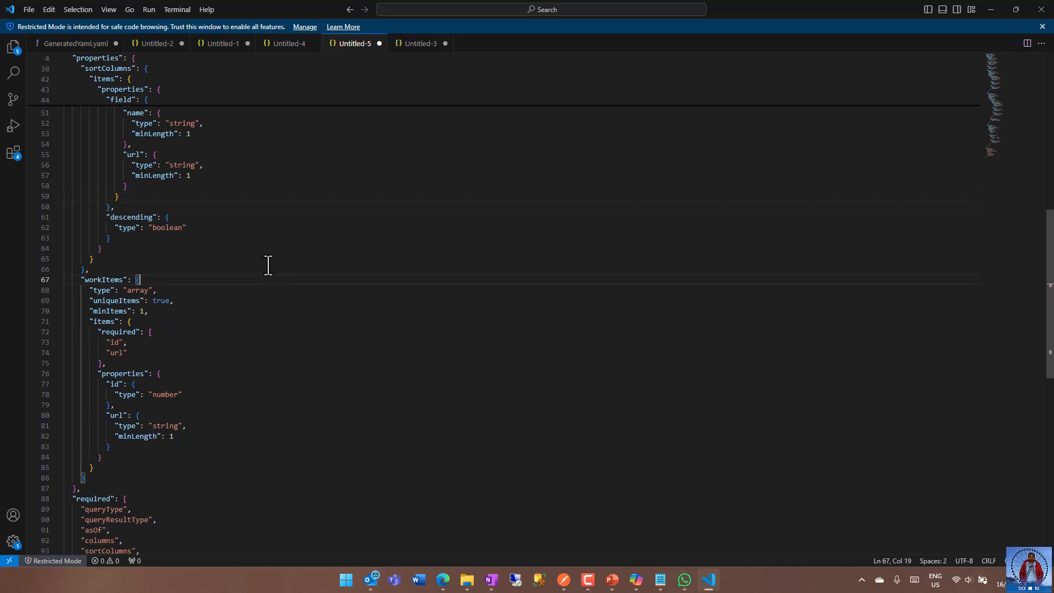
Delete the "required" array listing "id" and "url" from the items of "workItems".
scroll(268, 265, up, 3)
scroll(250, 267, down, 6)
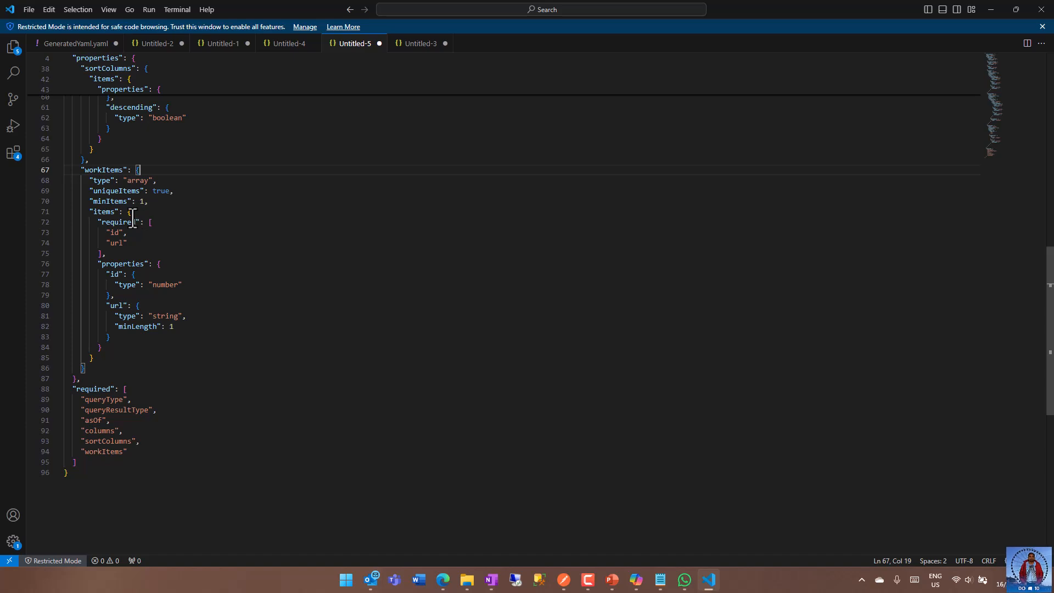
drag(94, 222, 126, 252)
key(Delete)
key(BackSpace)
Delete the top-level "required" array at the end of the schema along with the trailing comma before it.
scroll(211, 296, down, 3)
drag(72, 266, 142, 338)
key(Delete)
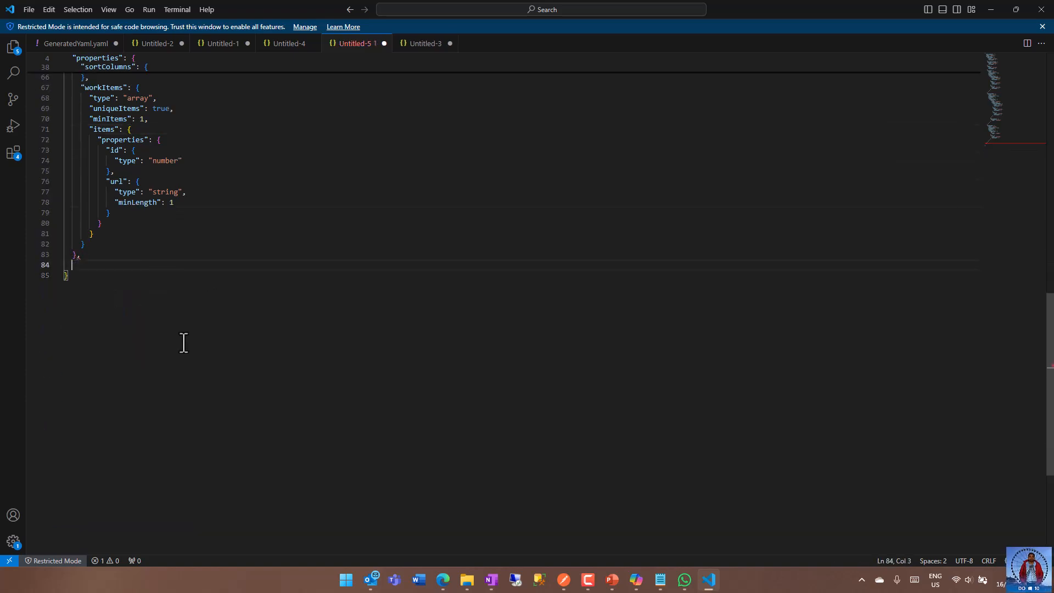
key(BackSpace)
key(BackSpace)
key(BackSpace)
key(Down)
click(237, 225)
Copy the entire cleaned JSON schema.
scroll(269, 236, up, 7)
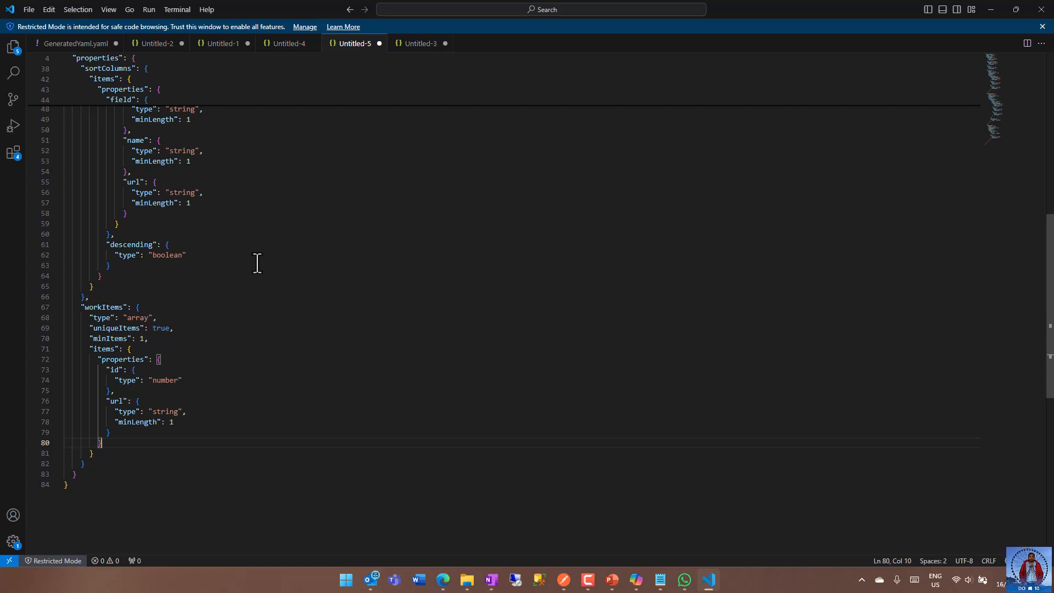
scroll(256, 263, up, 15)
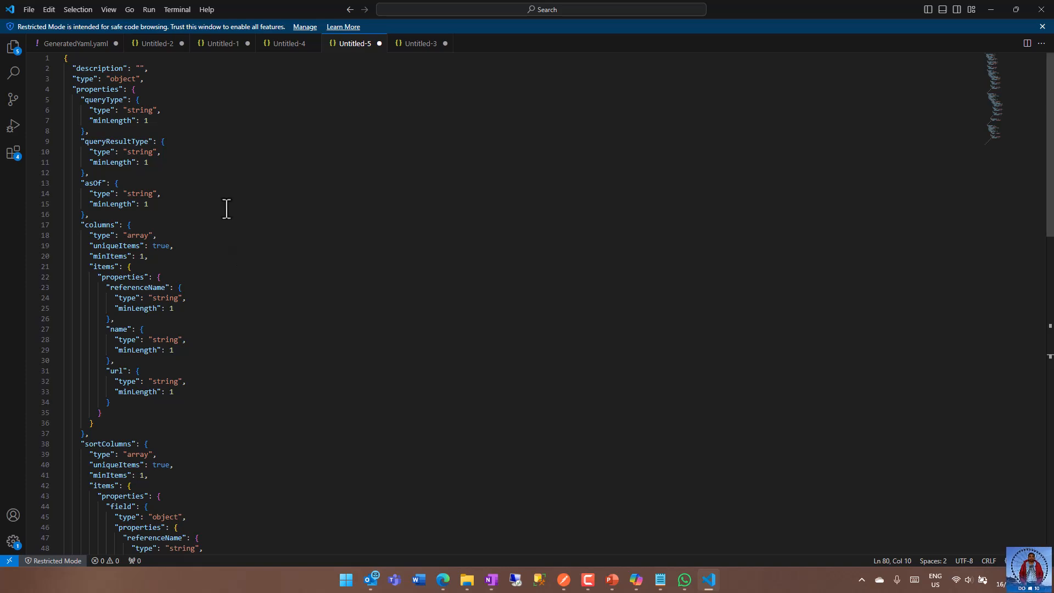
click(252, 174)
key(ctrl+a)
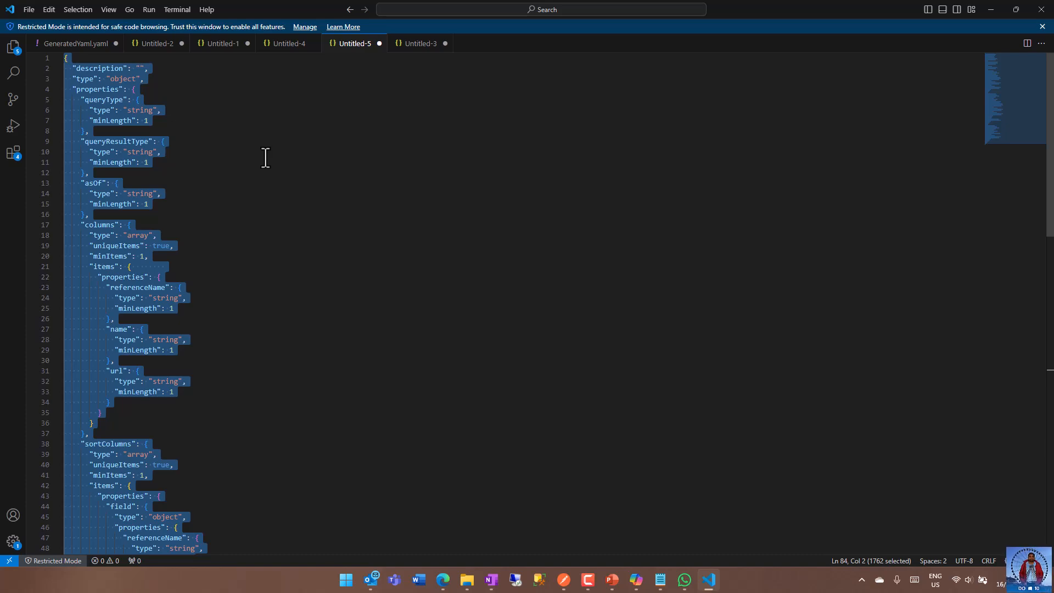
Switch to the Power Apps custom connector, close the sample import without importing, and turn on the Swagger editor.
key(alt+Tab)
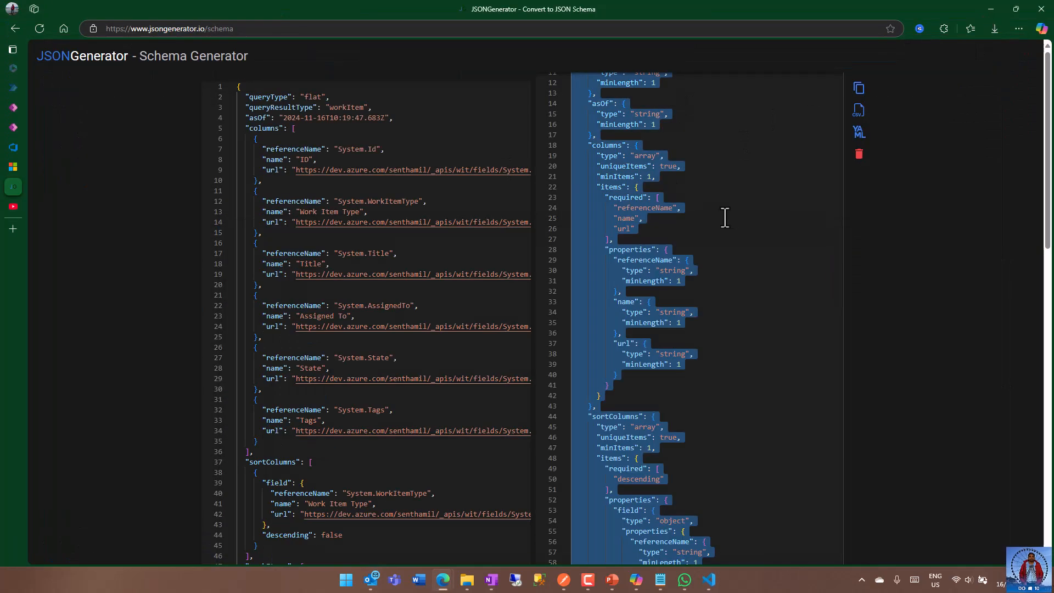
click(12, 126)
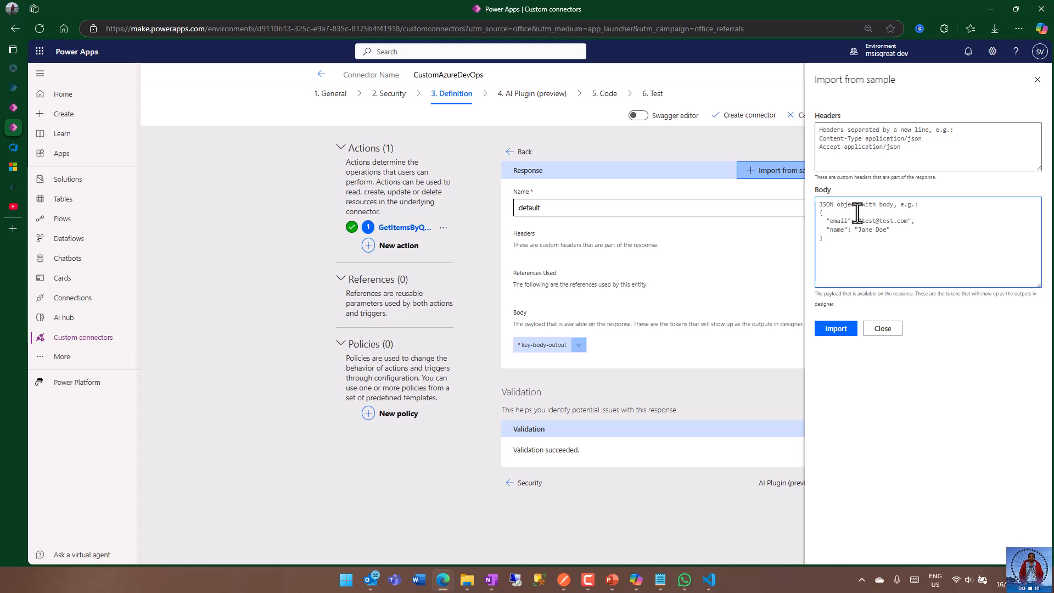
click(882, 330)
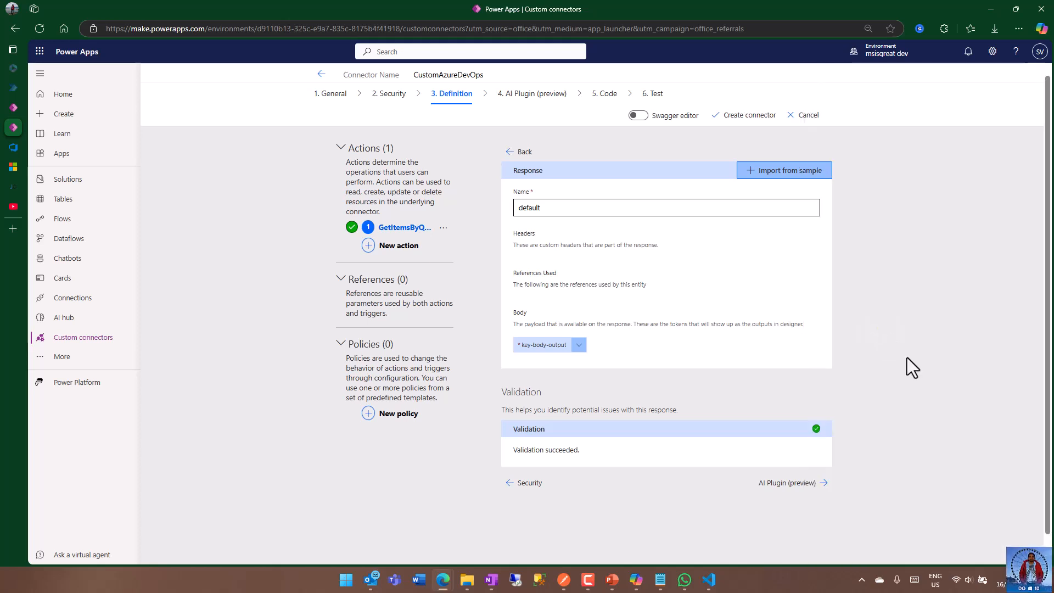
click(638, 115)
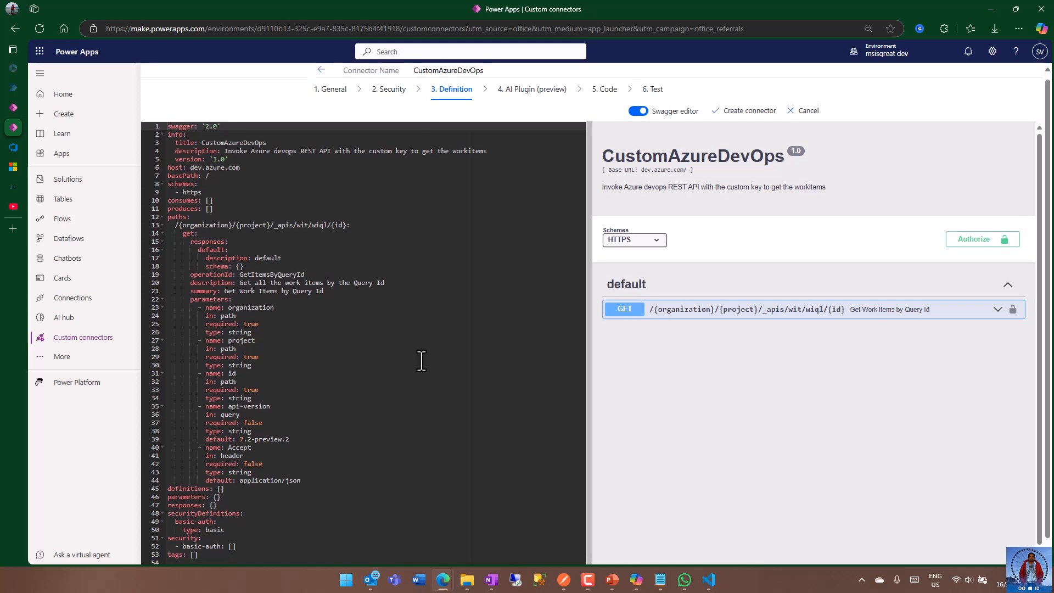
scroll(421, 360, down, 1)
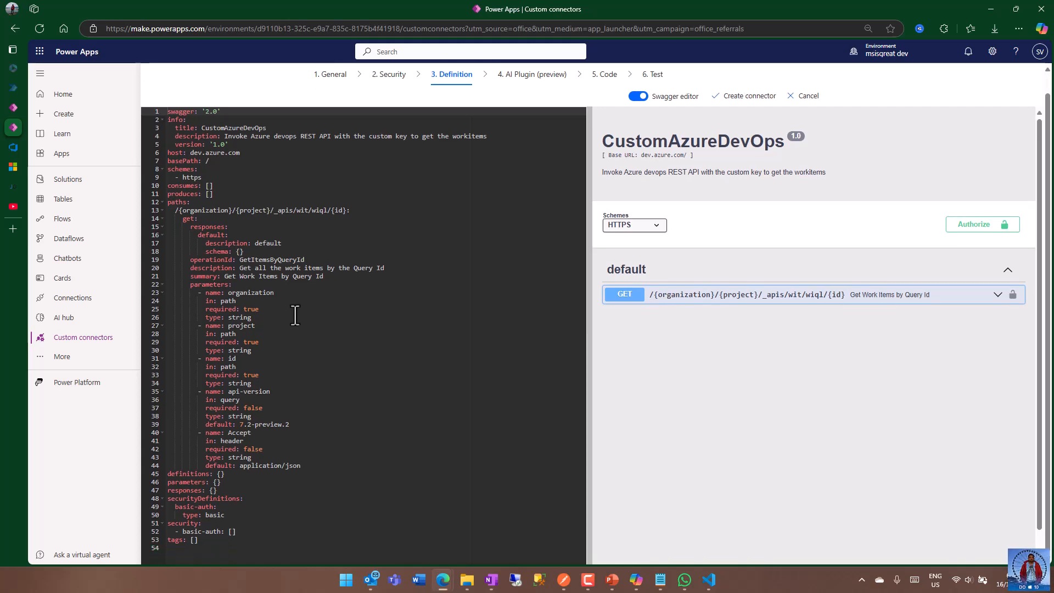
Replace the empty braces of the default response's schema with the copied schema, convert it to YAML, and remove the blank line after it.
click(236, 235)
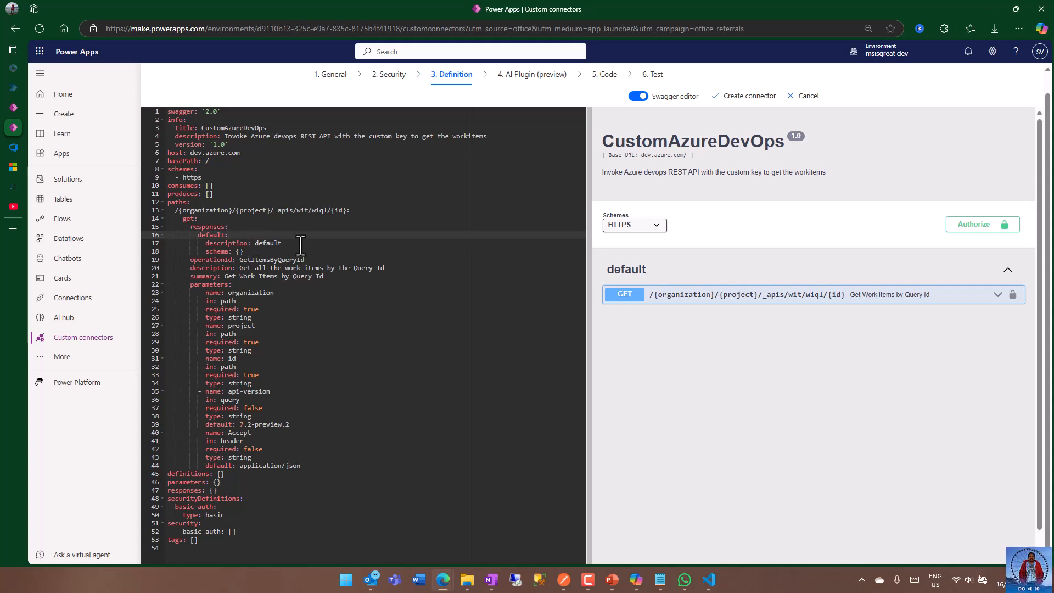
click(240, 252)
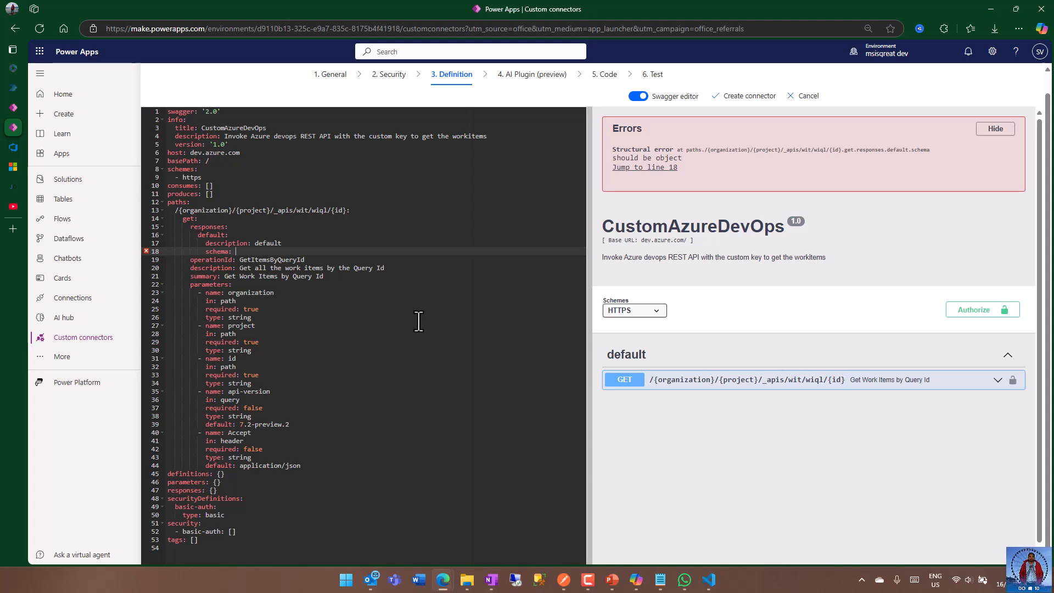
key(ctrl+v)
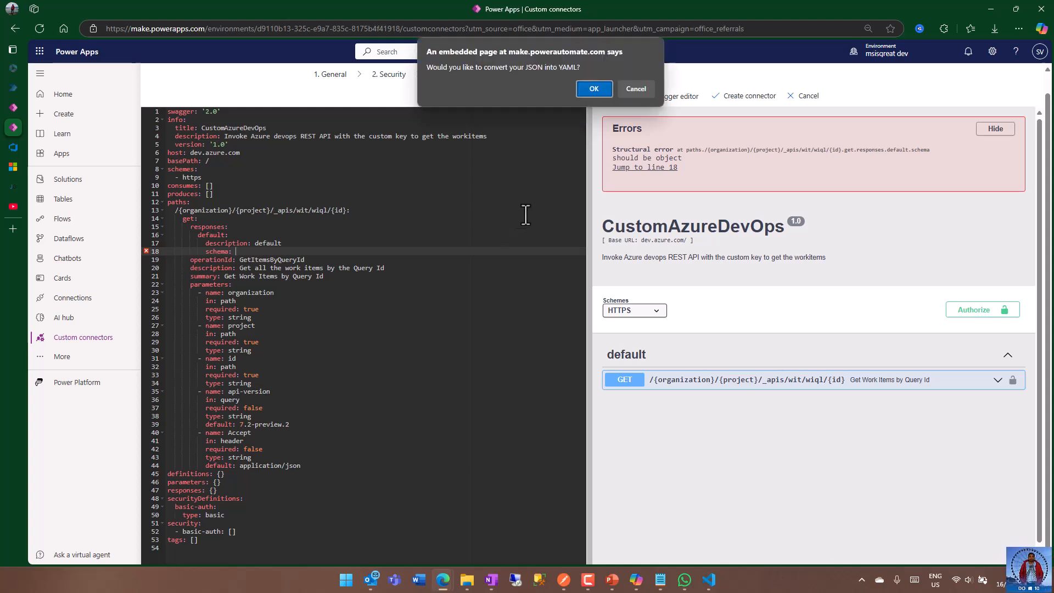
click(591, 88)
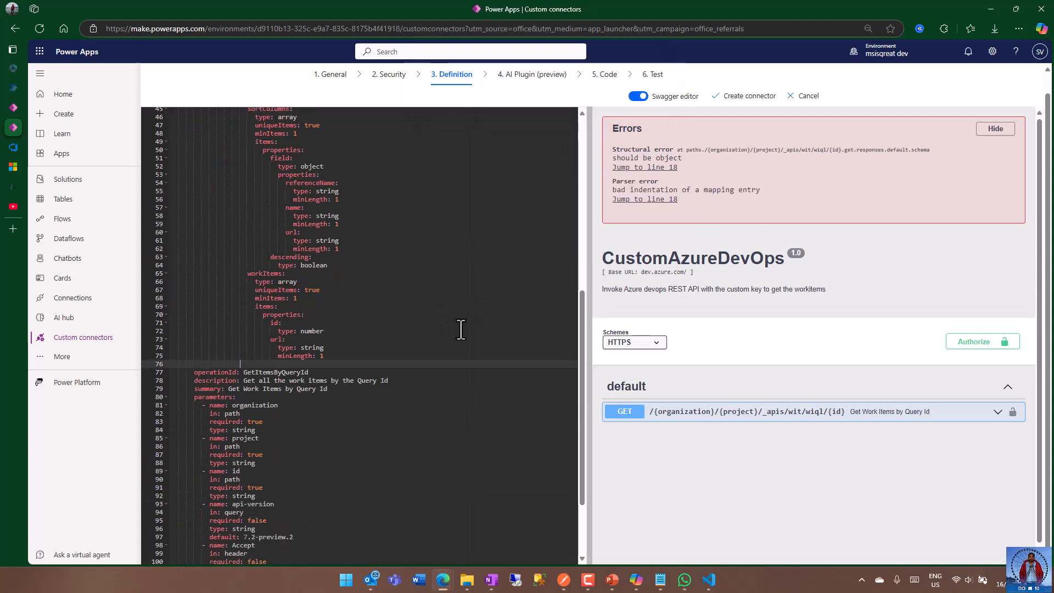
click(337, 356)
key(Delete)
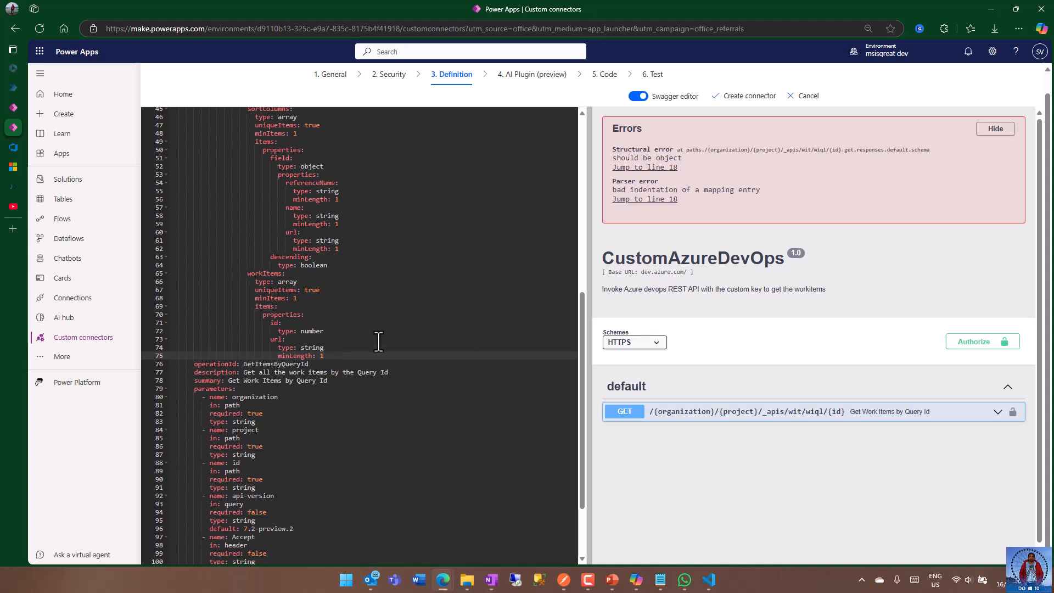
Remove the empty quotes after the schema's description and move the description onto its own line below schema.
scroll(376, 341, up, 1)
click(384, 257)
click(385, 225)
scroll(390, 231, up, 5)
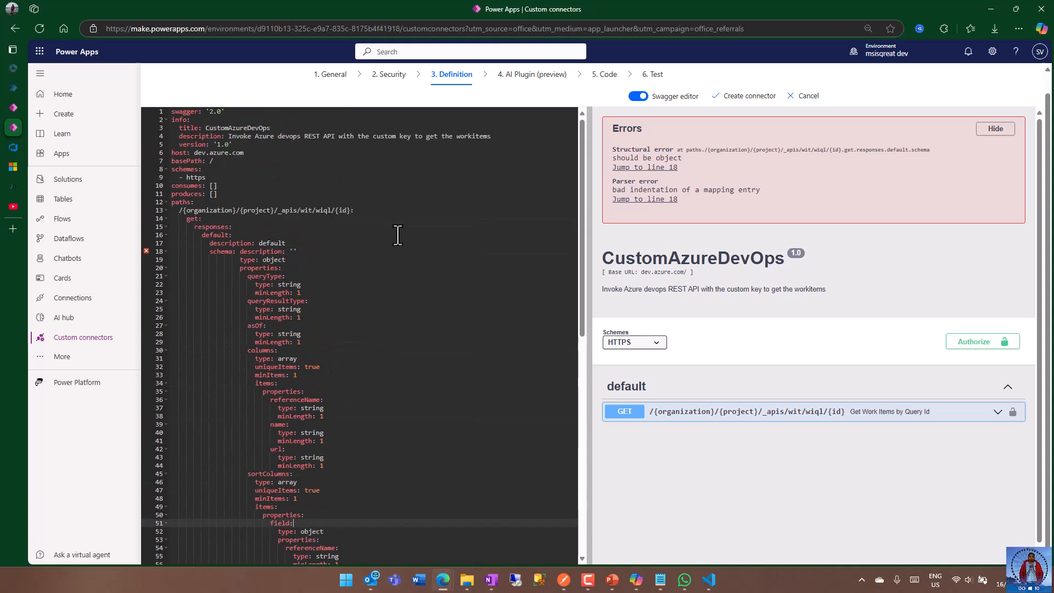
click(329, 250)
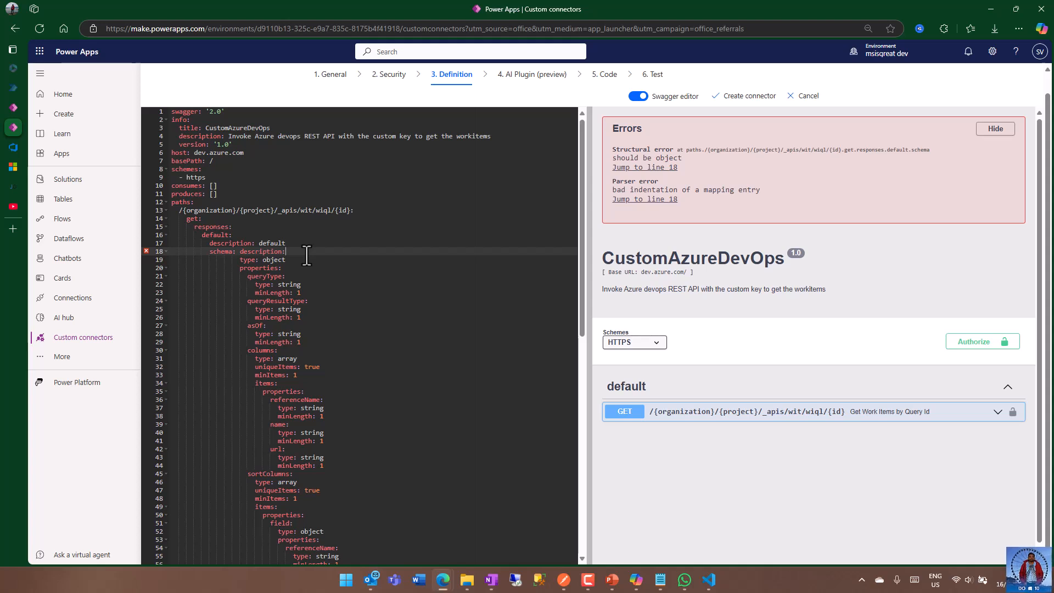
click(239, 251)
key(Return)
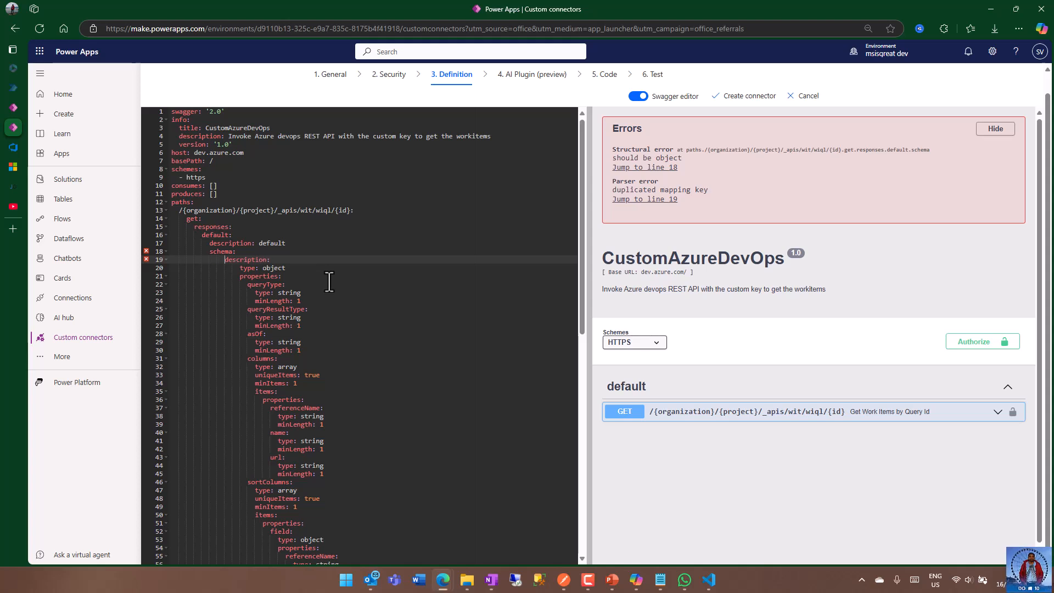
Indent the description line under schema one level deeper.
click(308, 284)
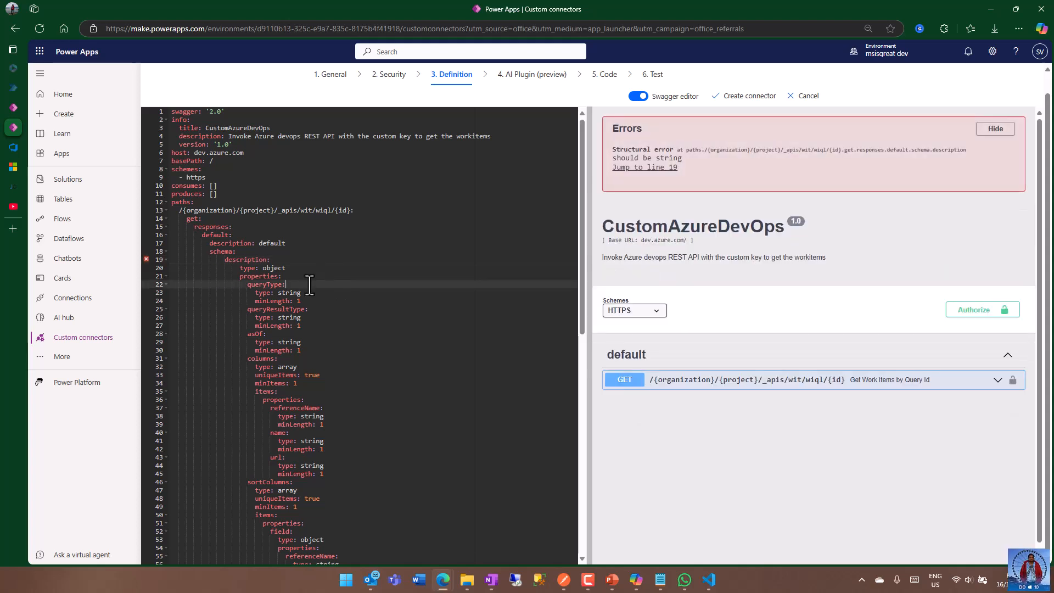
click(224, 259)
key(BackSpace)
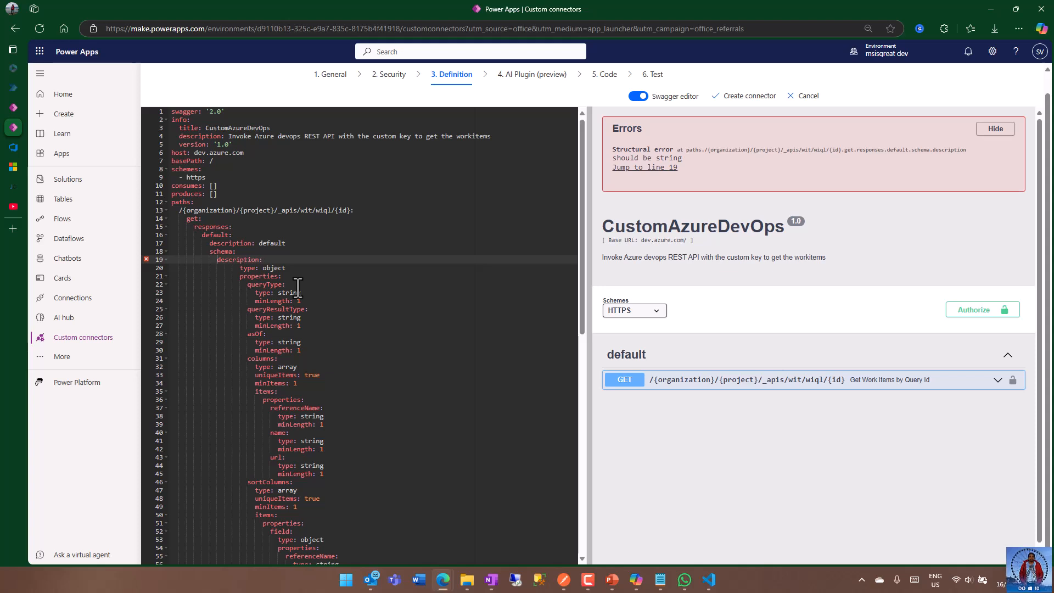
key(Tab)
key(Tab)
click(364, 300)
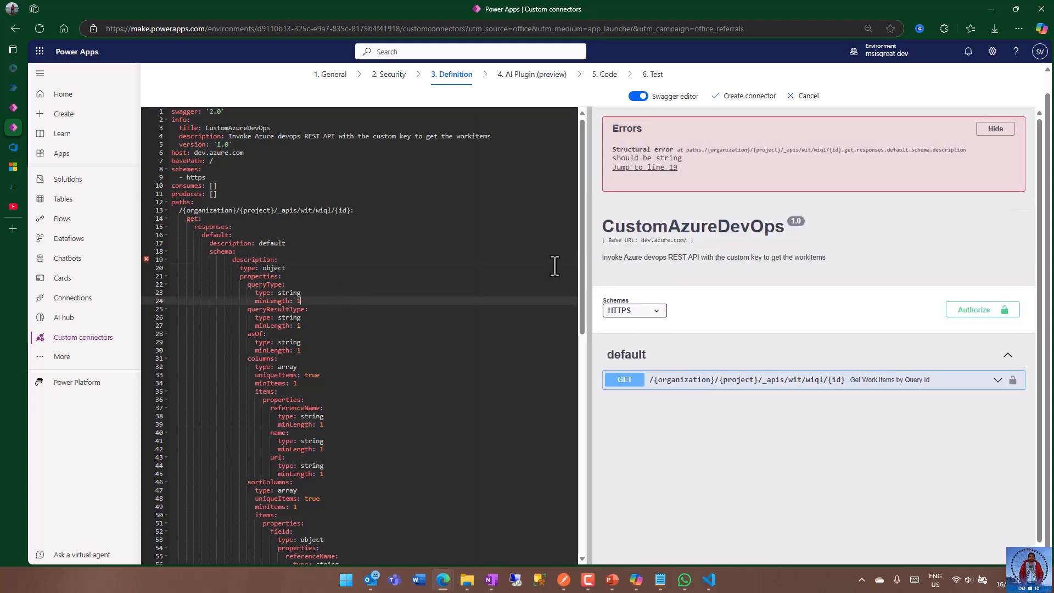
Set the description inside the response schema to default.
scroll(463, 325, down, 10)
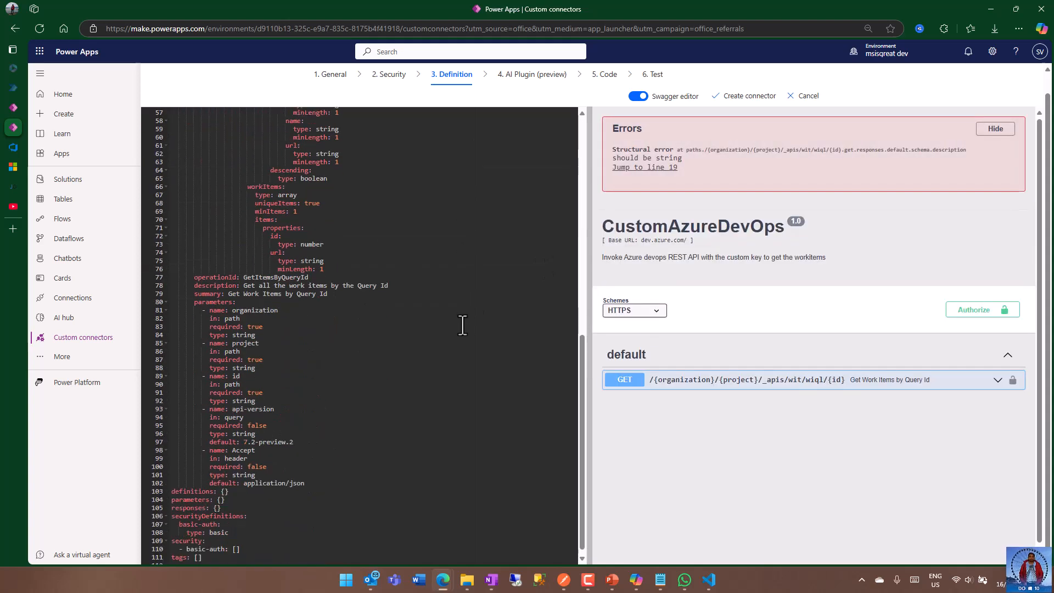
scroll(463, 324, down, 1)
scroll(447, 278, up, 4)
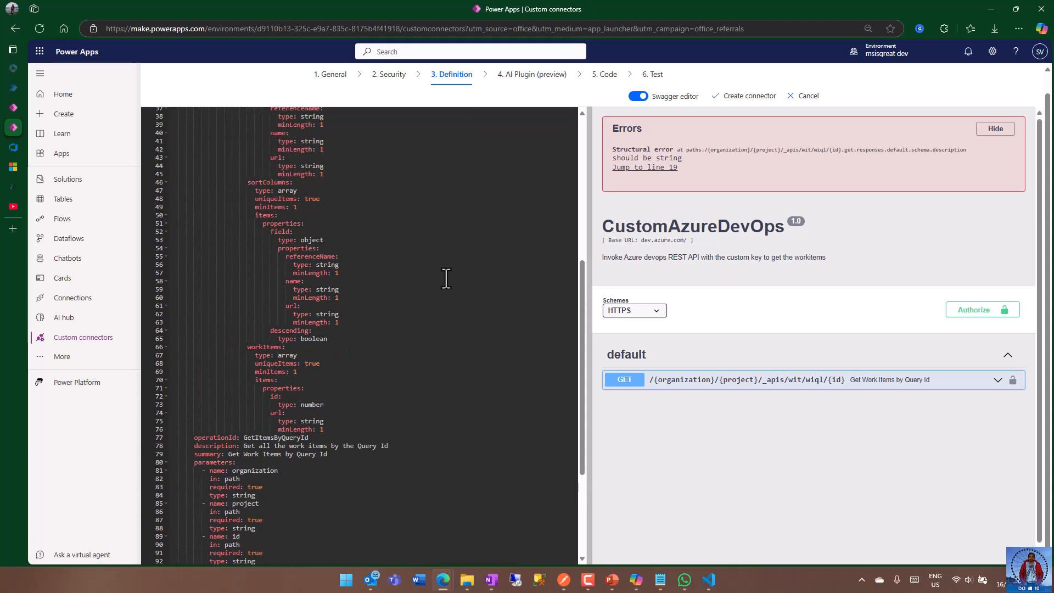
scroll(446, 278, up, 2)
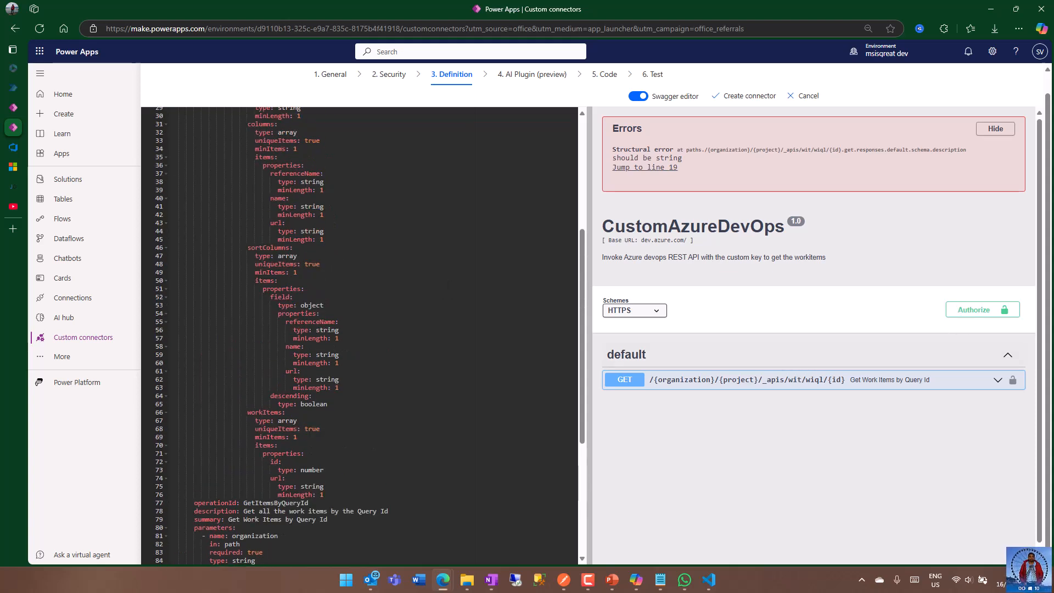
click(484, 280)
scroll(461, 252, up, 5)
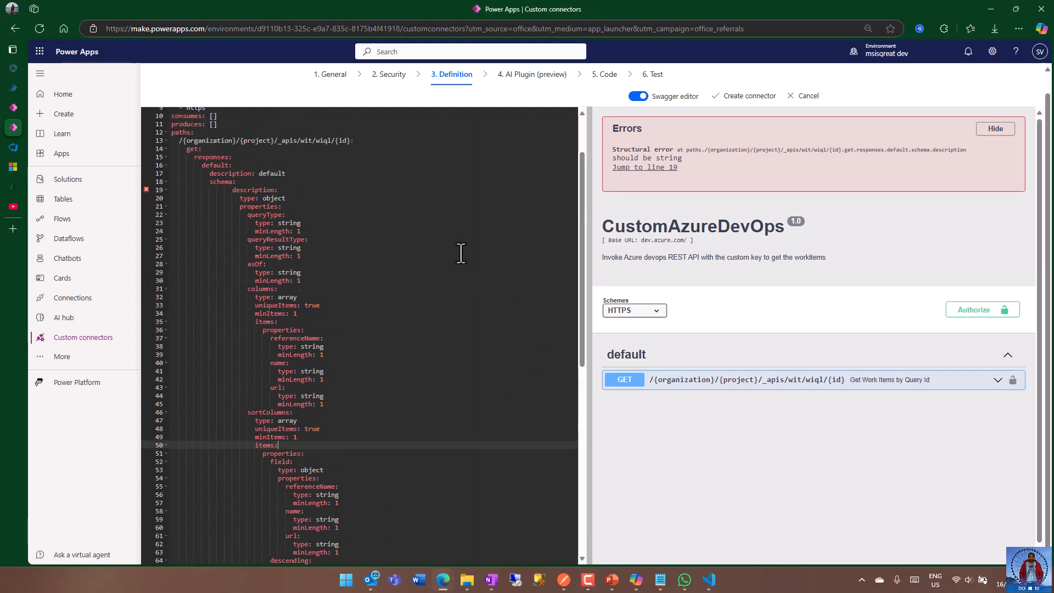
click(310, 224)
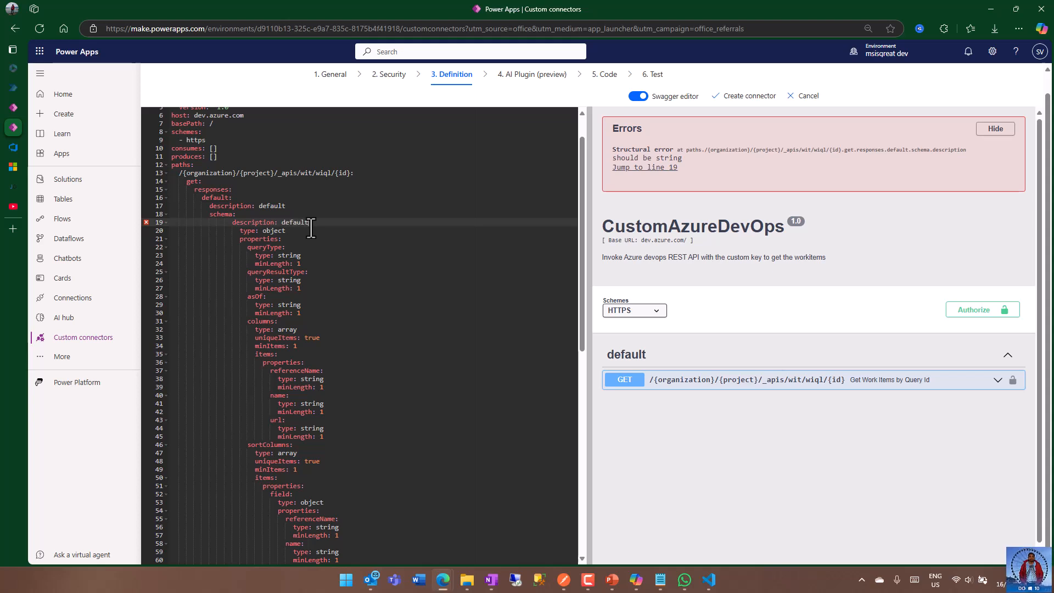
Delete the description line from the response schema and keep type: object aligned with properties.
click(311, 230)
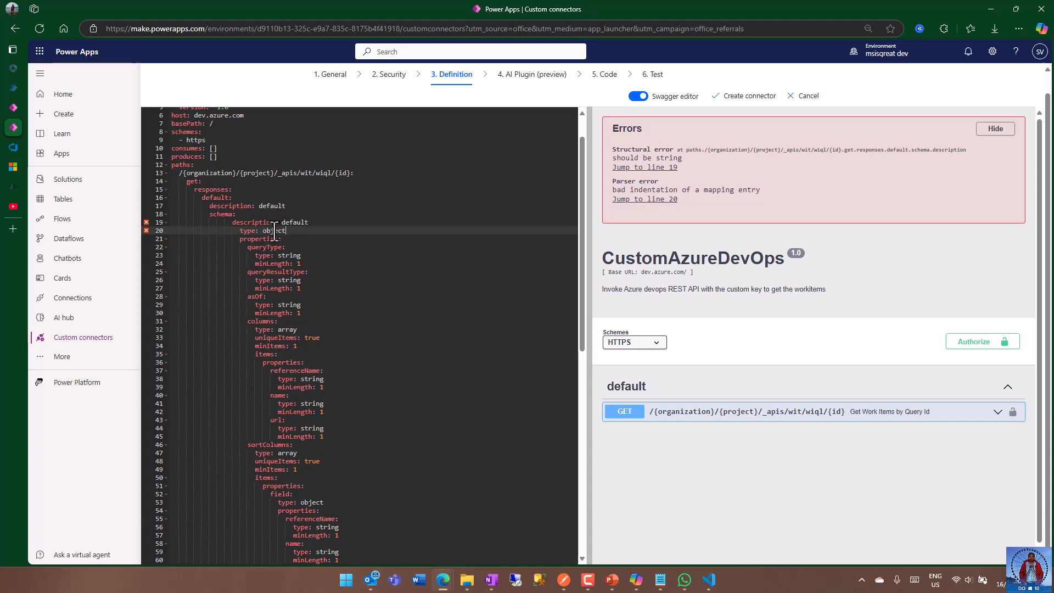
drag(233, 224, 339, 223)
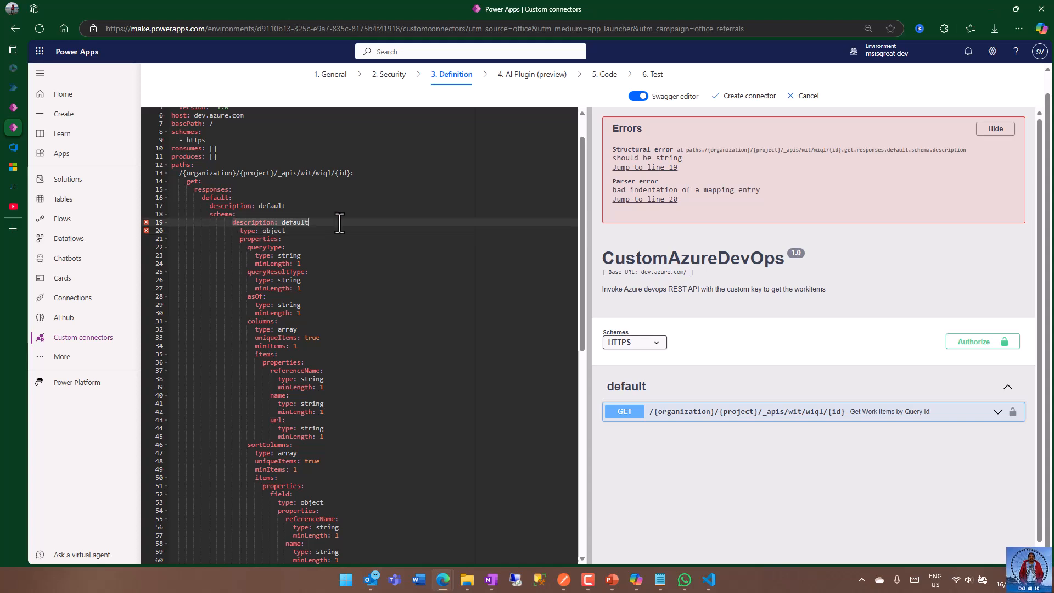
key(BackSpace)
key(BackSpace)
key(BackSpace)
key(BackSpace)
key(BackSpace)
key(BackSpace)
key(BackSpace)
key(BackSpace)
key(BackSpace)
key(BackSpace)
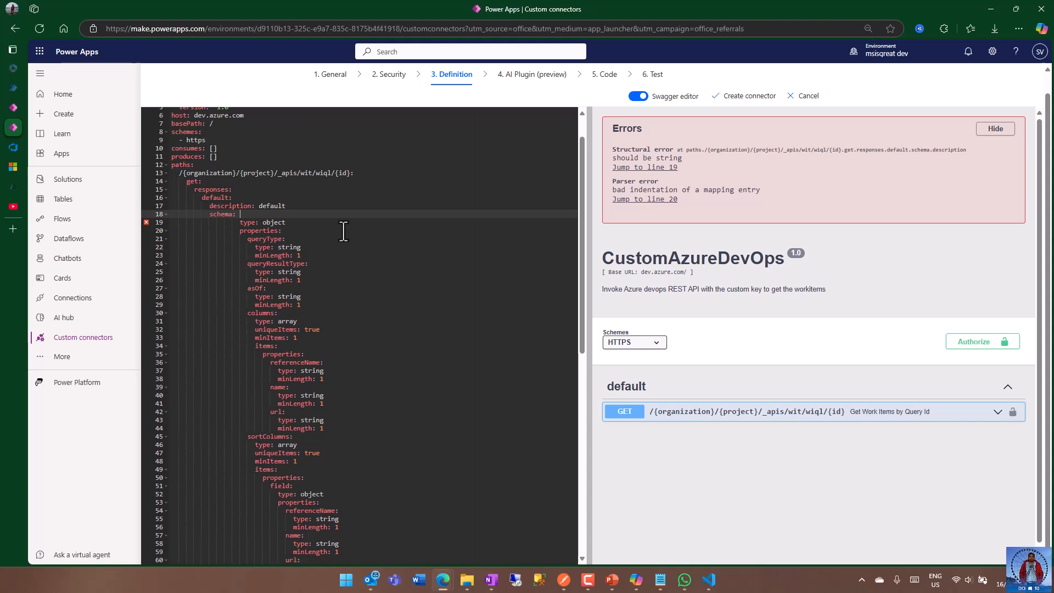
click(240, 223)
key(BackSpace)
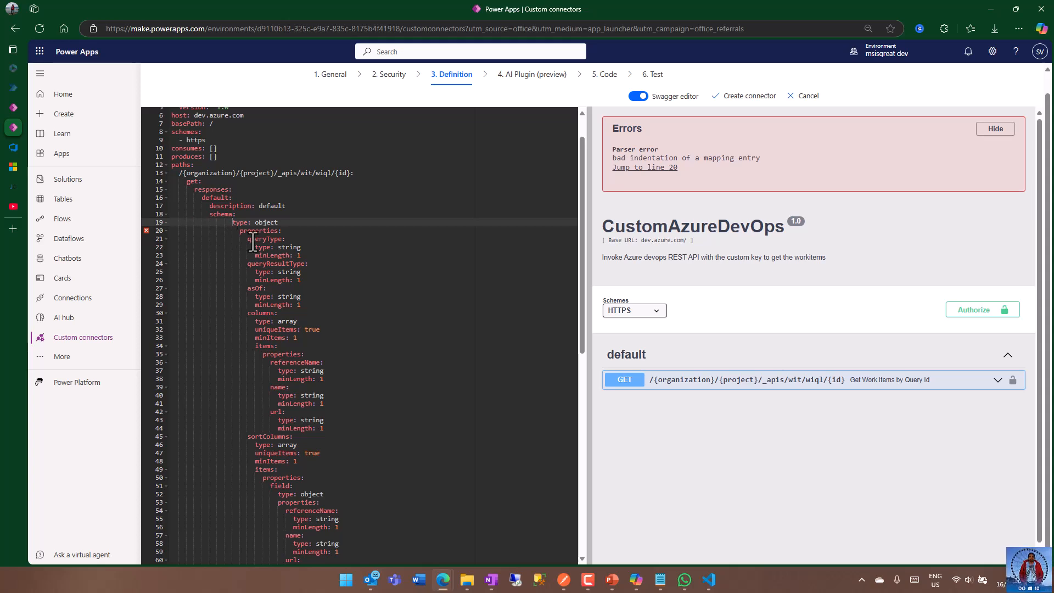
click(331, 255)
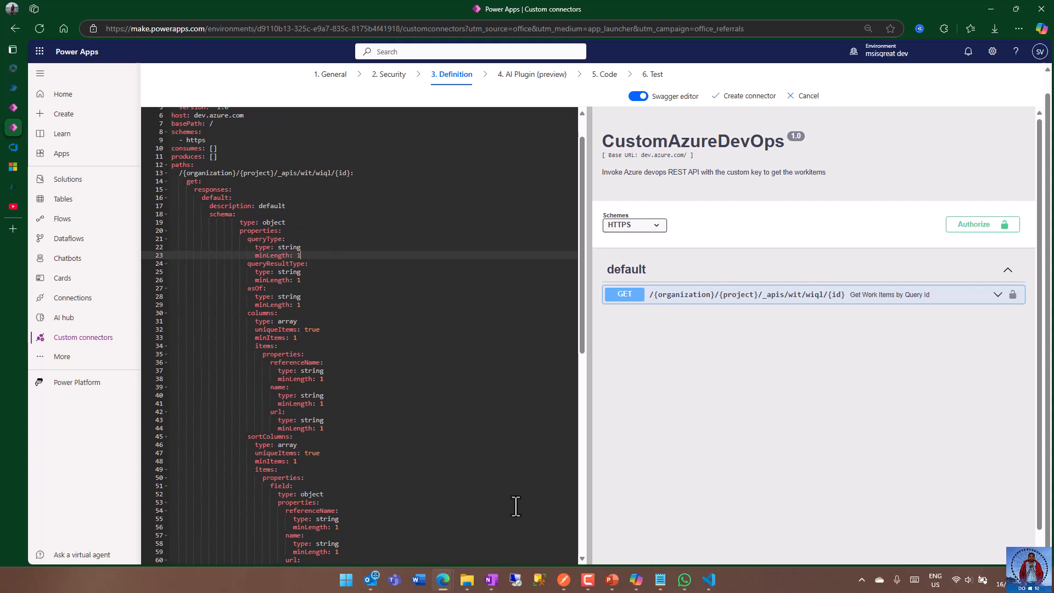
Switch to Visual Studio Code, remove the empty description property from the JSON schema in Untitled-5, and return to Power Apps.
click(709, 579)
click(401, 237)
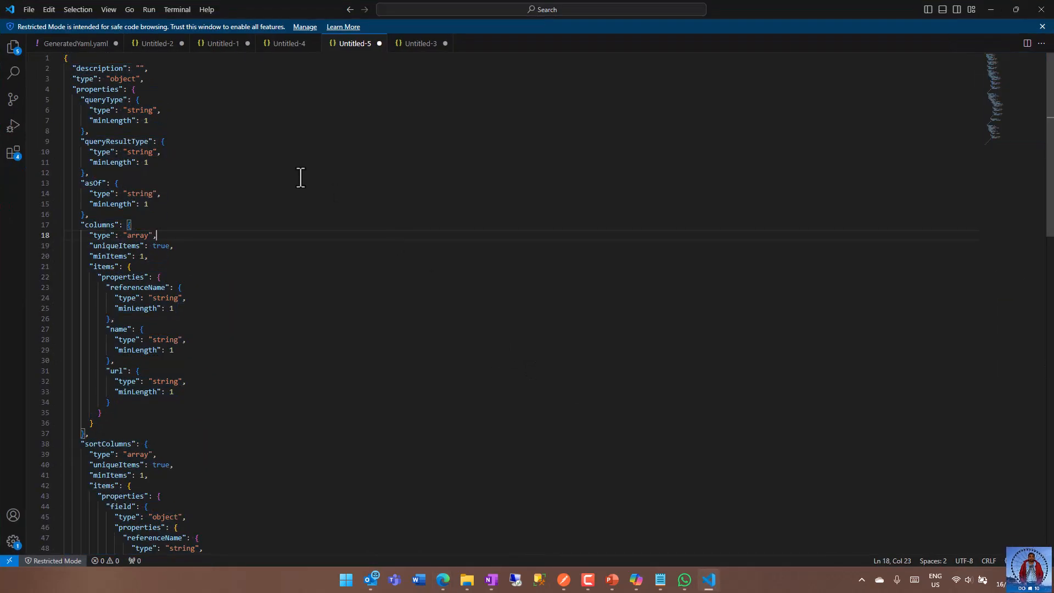
drag(71, 68, 181, 69)
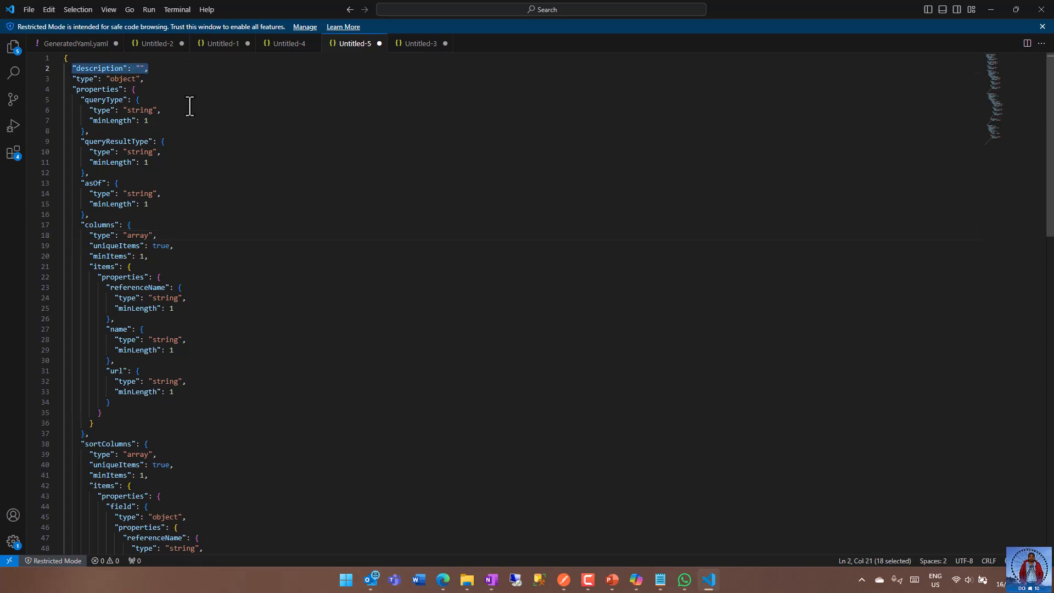
click(190, 103)
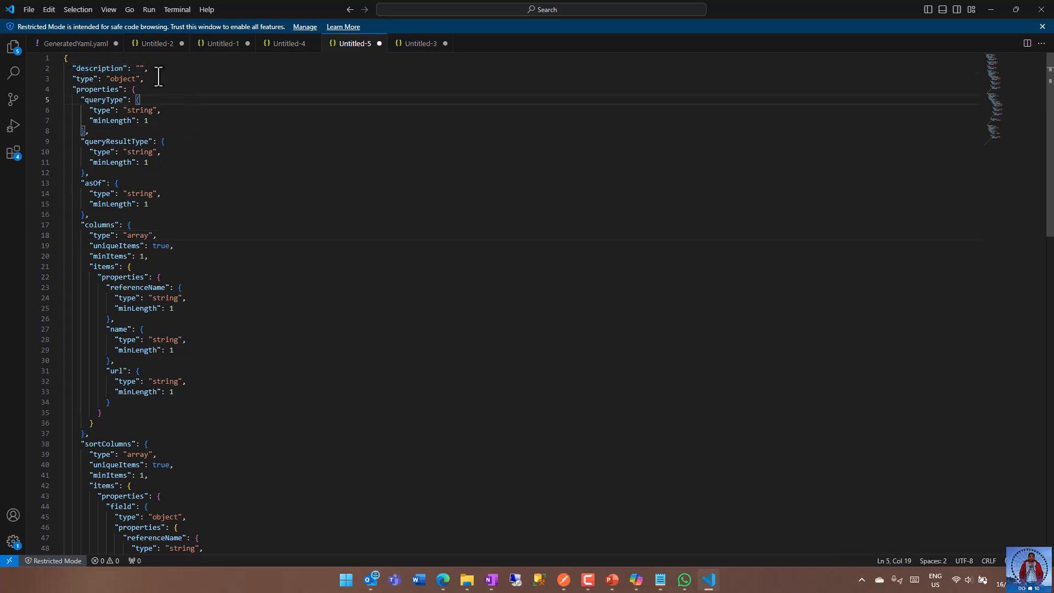
click(58, 59)
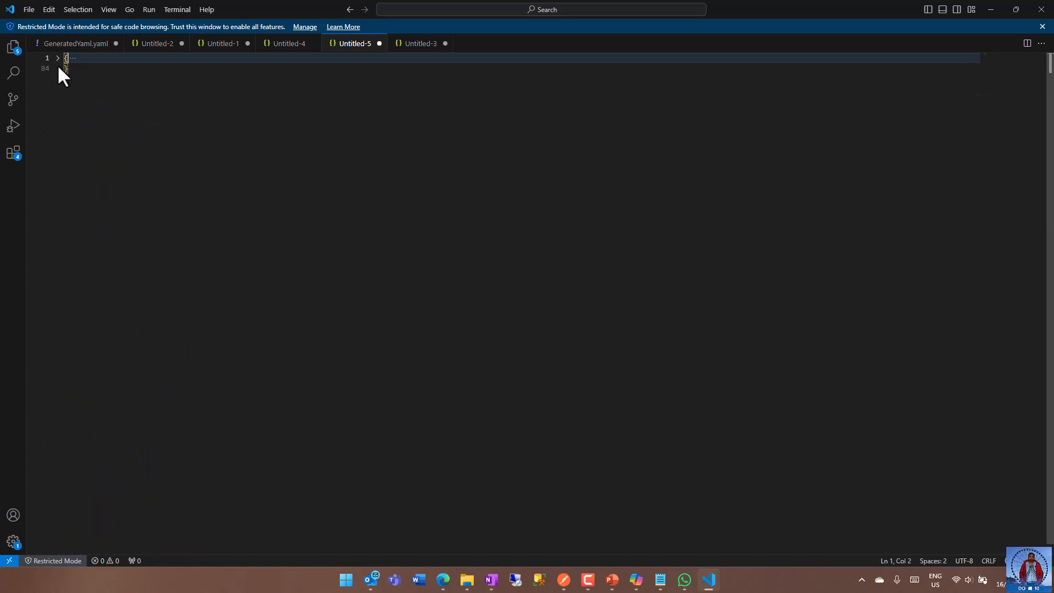
click(57, 59)
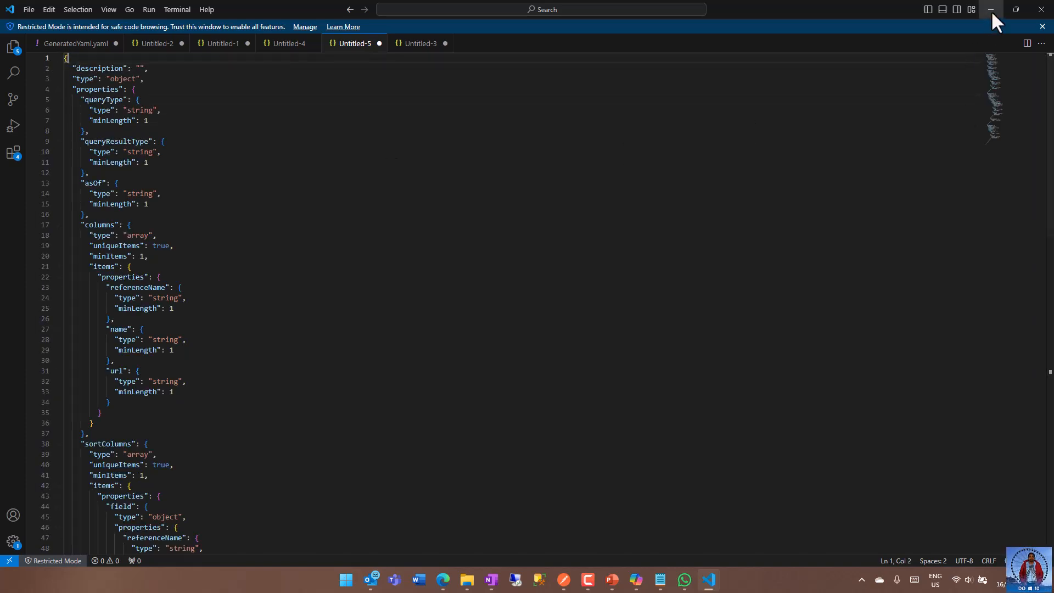
drag(72, 68, 218, 65)
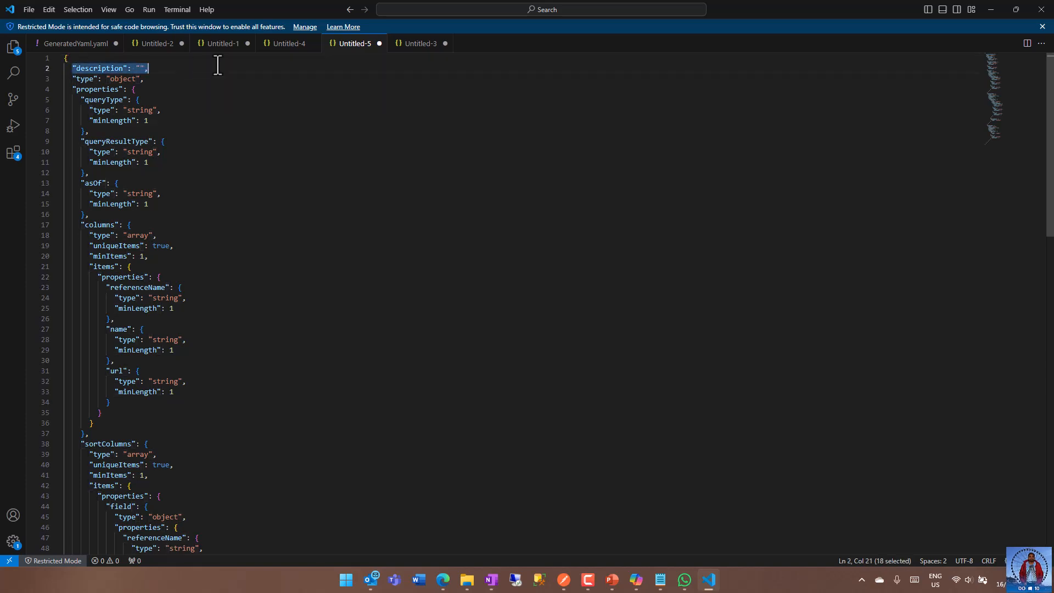
key(BackSpace)
key(BackSpace)
key(BackSpace)
click(109, 89)
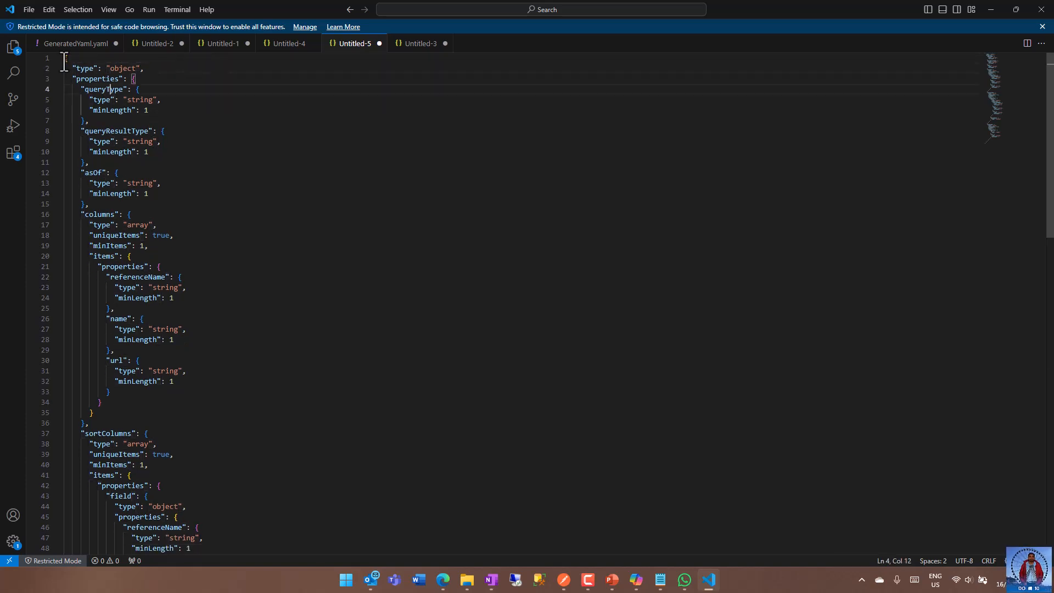
click(988, 8)
Review the YAML response schema and try to create the connector.
scroll(345, 287, down, 5)
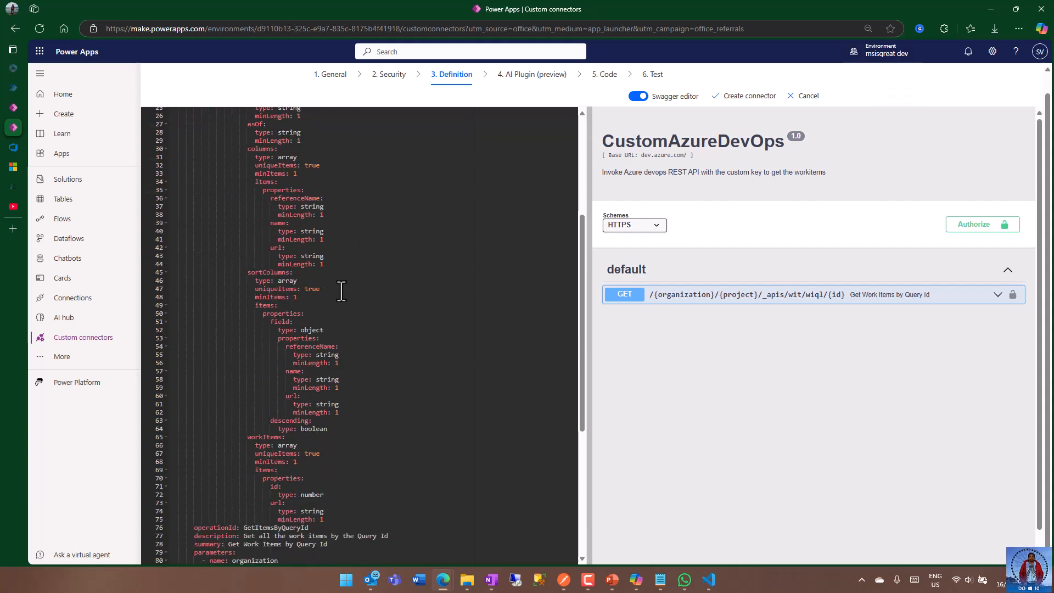
scroll(341, 291, up, 2)
click(749, 97)
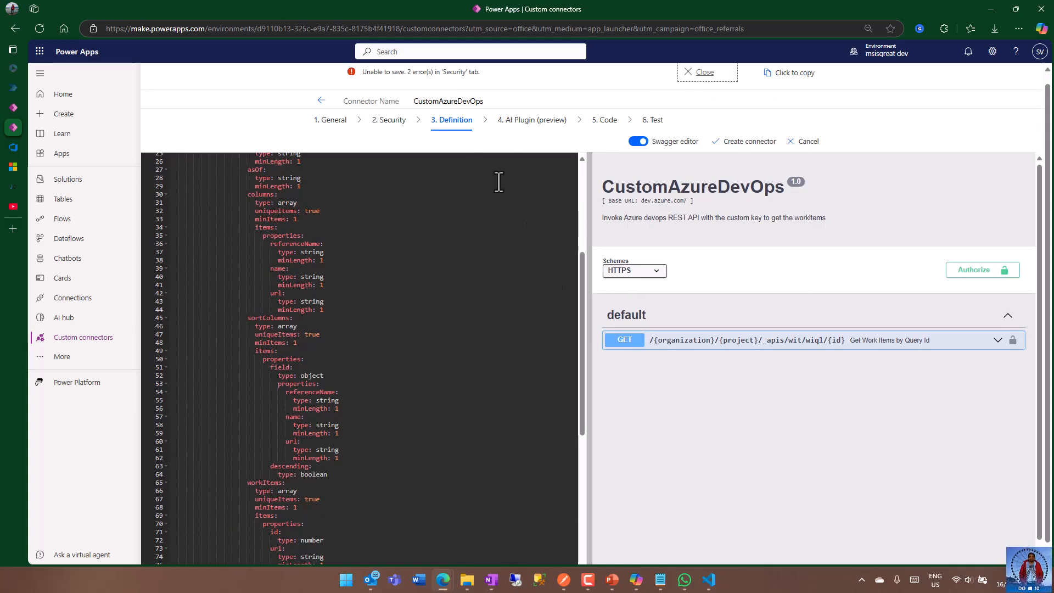
In the connector's security settings, label the basic authentication parameters username and password, and create the connector.
click(393, 124)
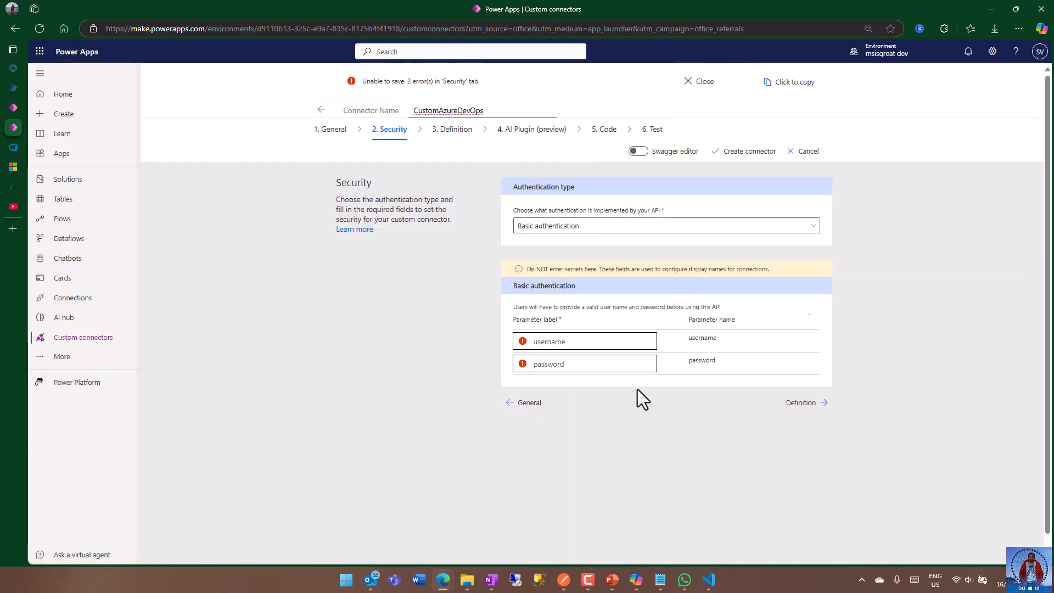
click(602, 343)
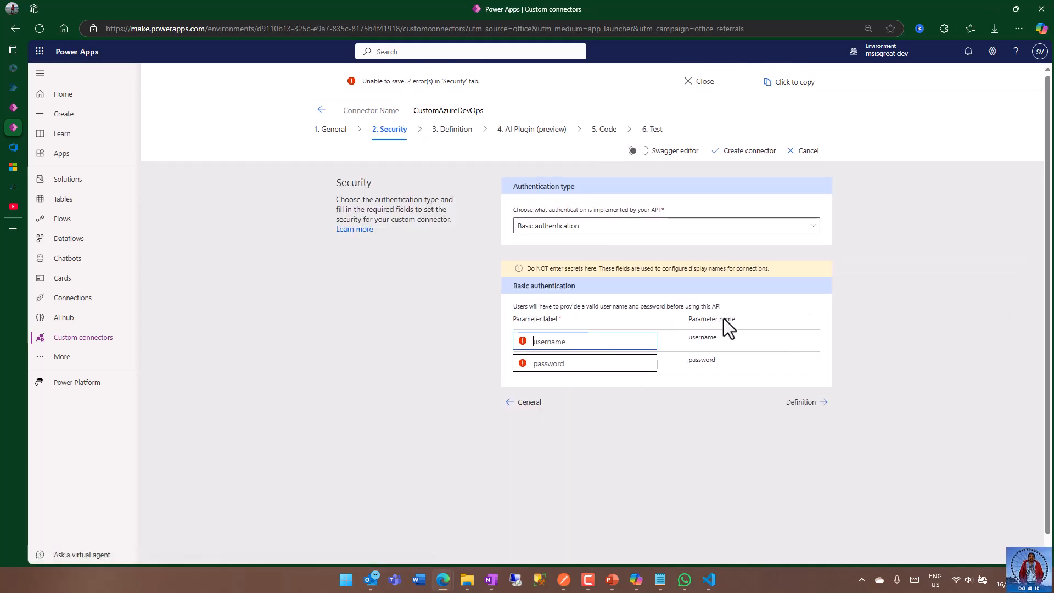
click(697, 345)
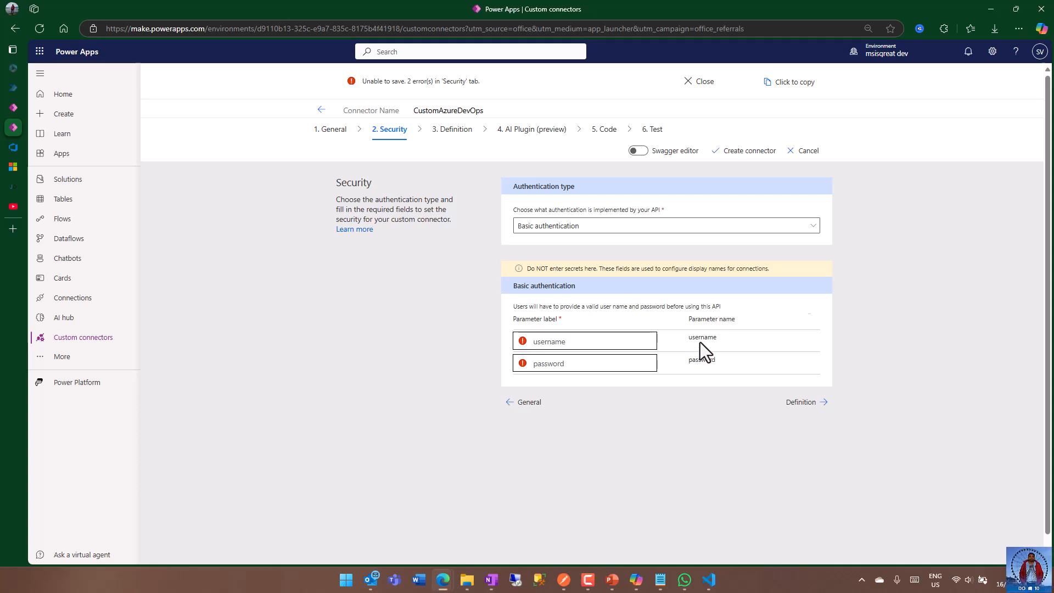
mouse_move(522, 341)
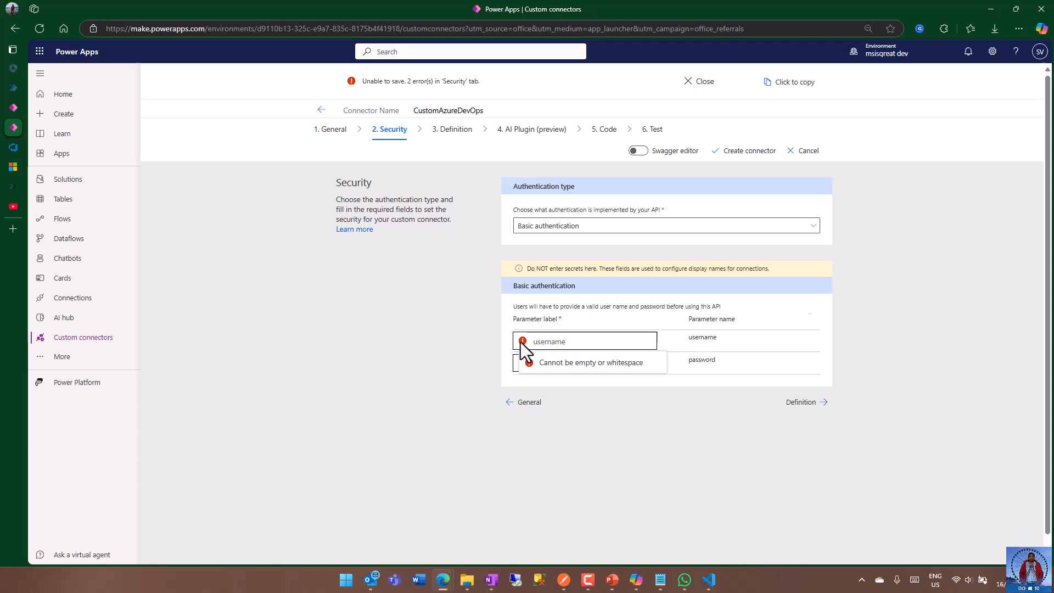
click(596, 341)
text(username)
click(608, 367)
text(password)
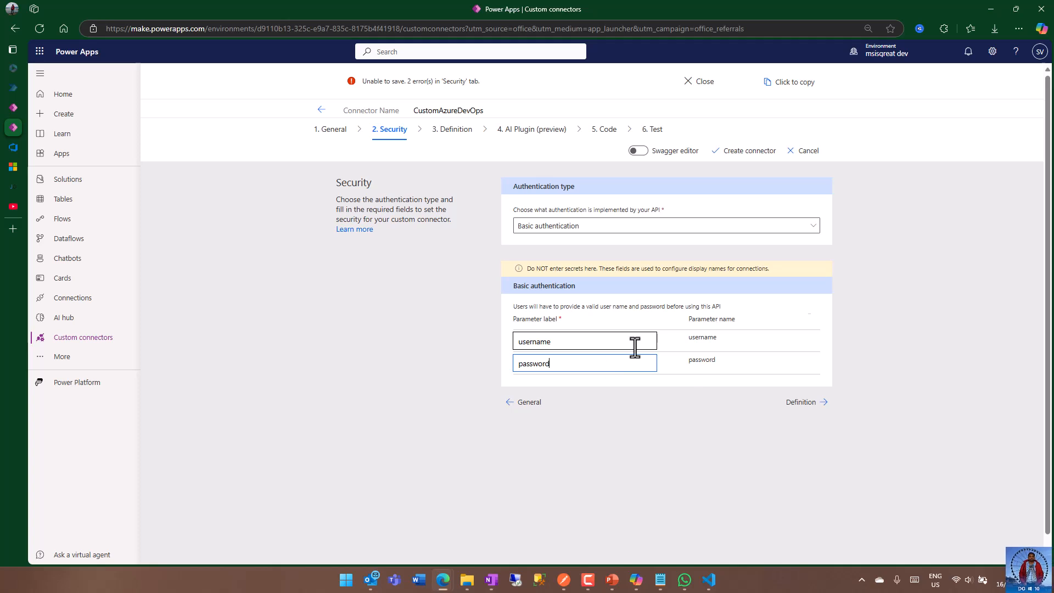
click(694, 414)
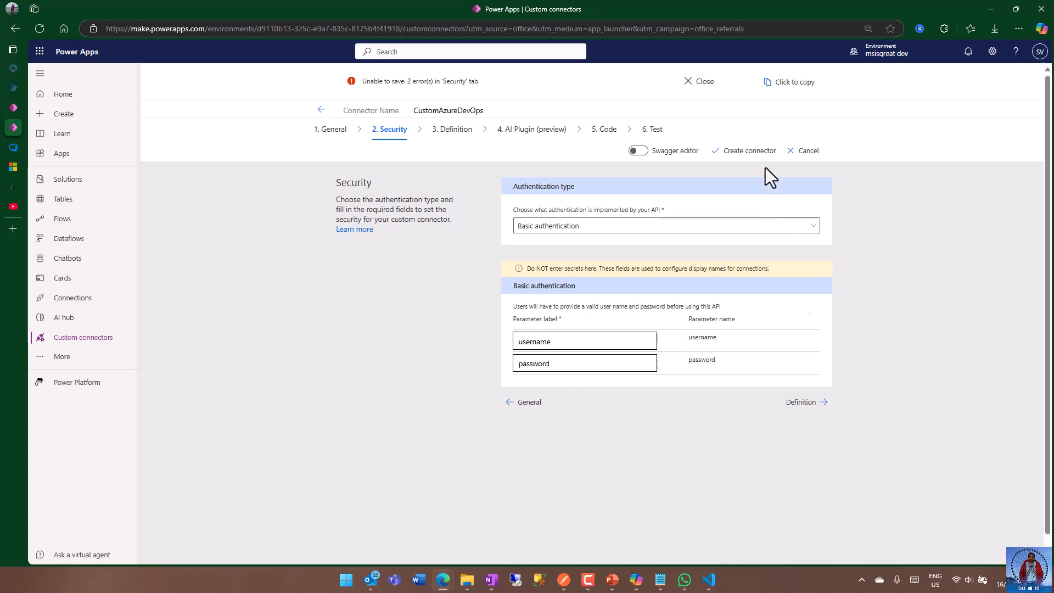
click(742, 151)
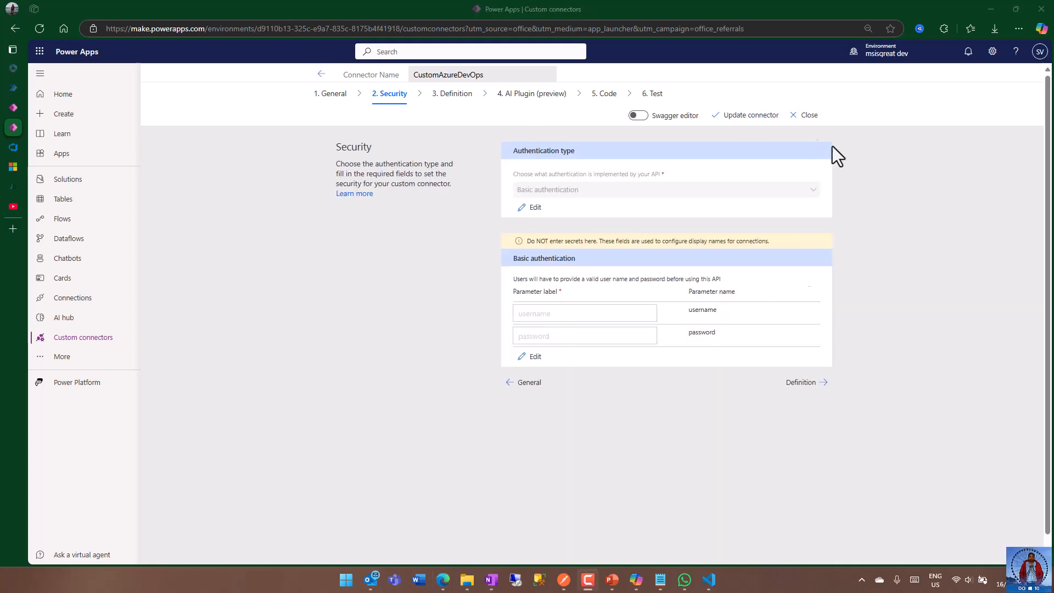
Start a new connection for testing the connector and set its username to basic.
click(657, 100)
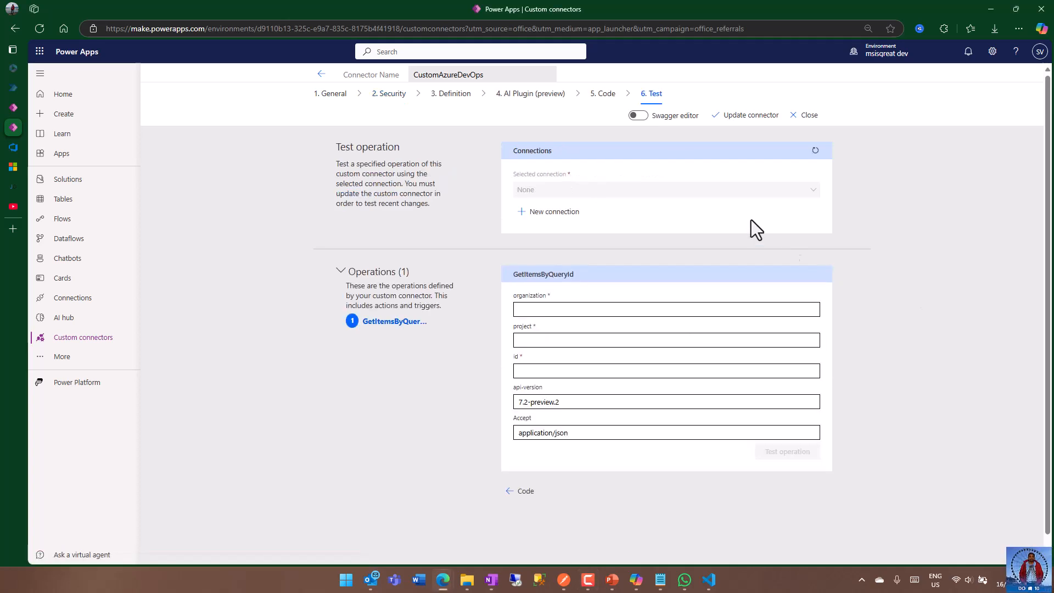
click(554, 213)
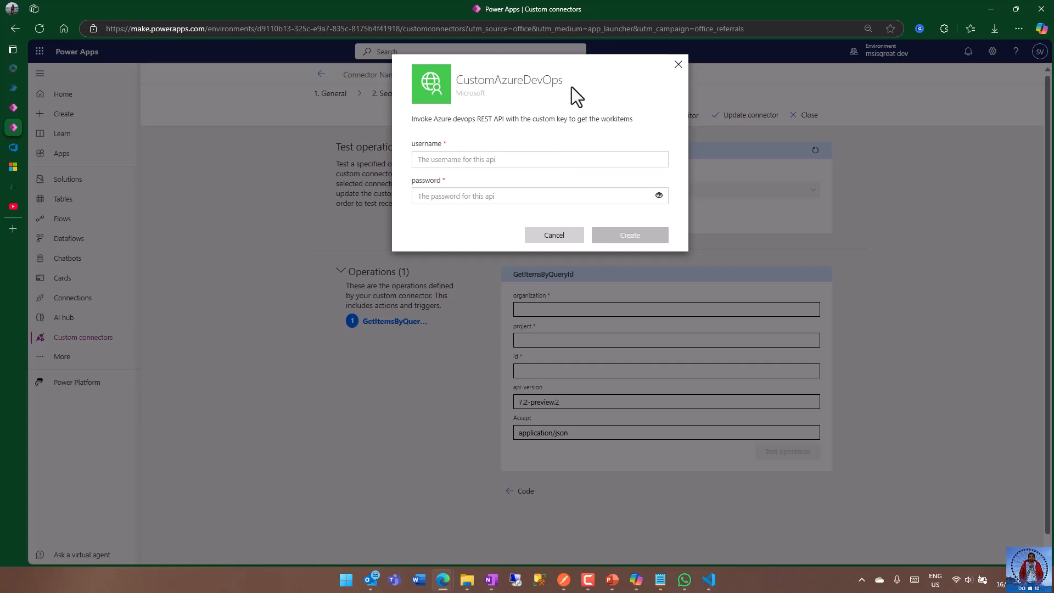
click(431, 158)
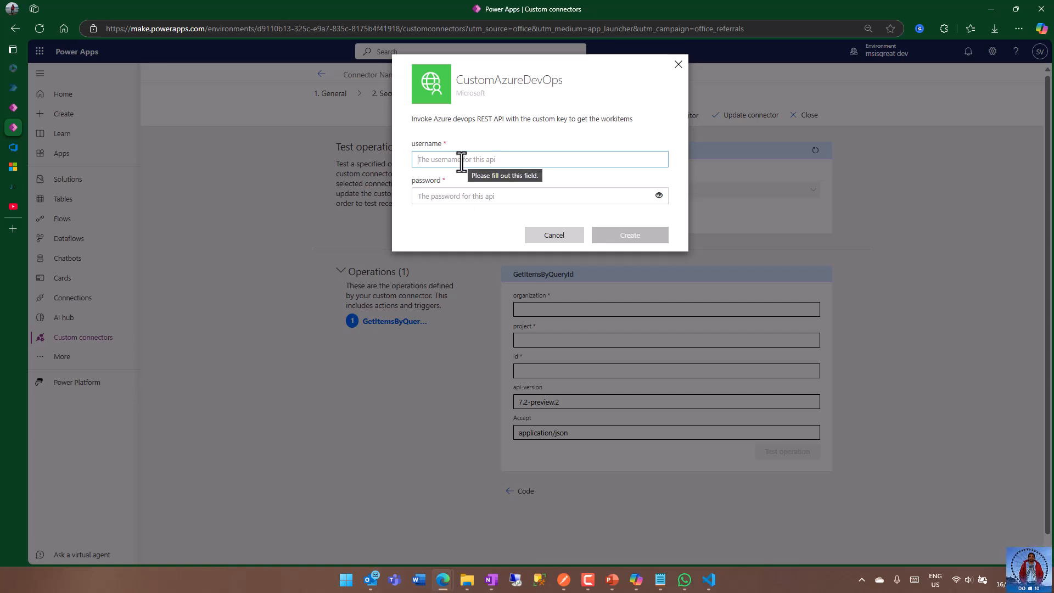
text(basic)
click(470, 140)
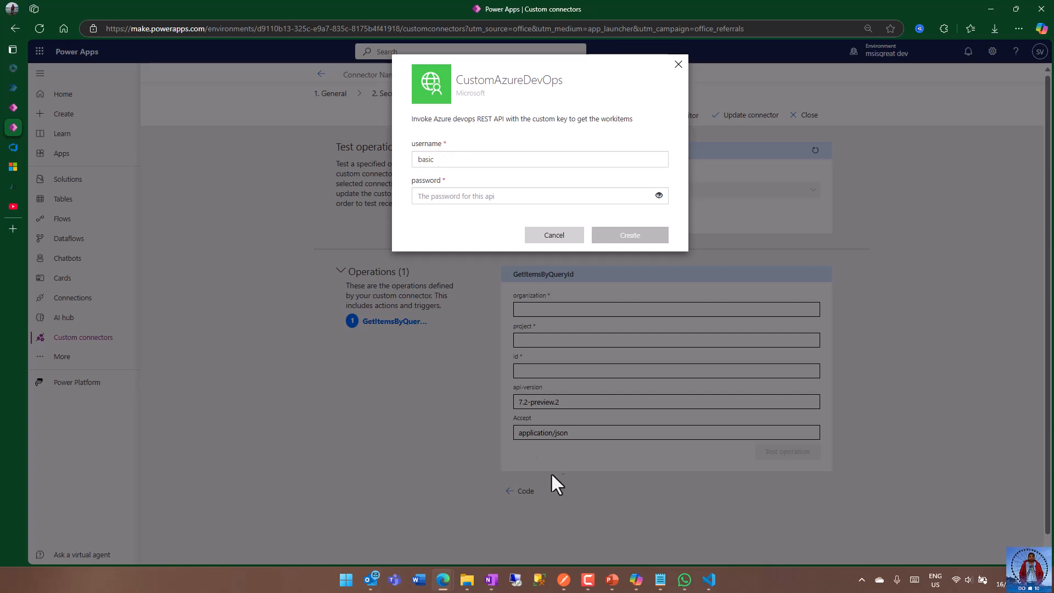
Switch to Postman, examine the Basic Auth credentials of the wiqById Youtube request, and return to Power Apps.
click(588, 579)
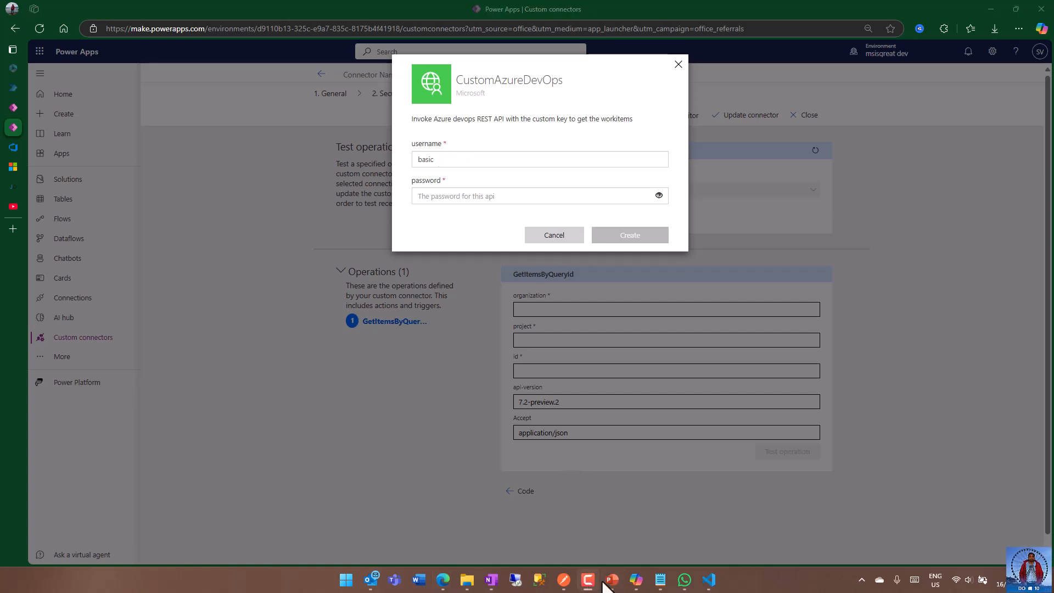
click(563, 580)
click(467, 262)
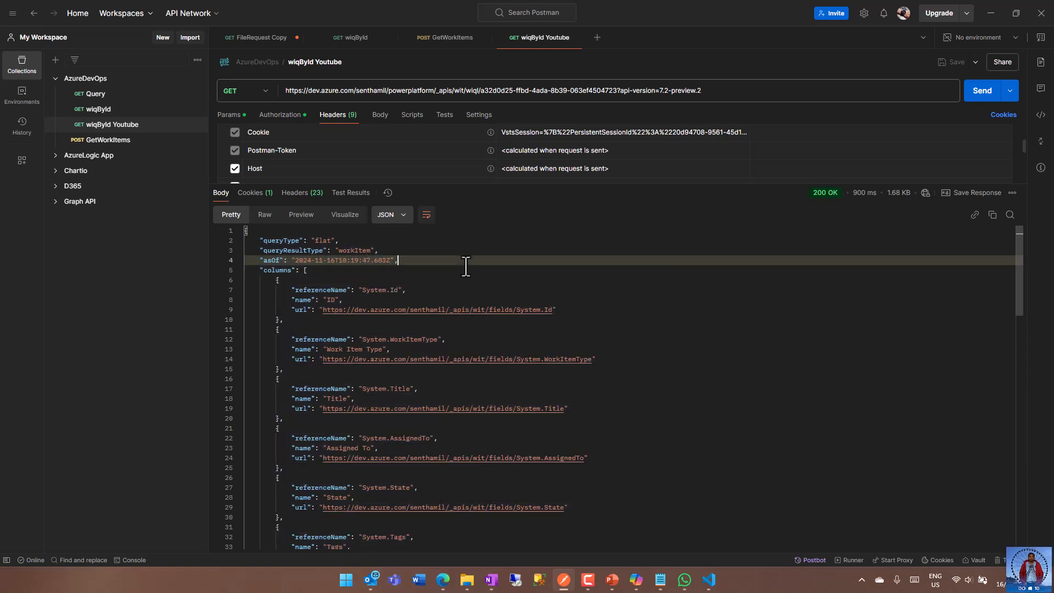
click(280, 114)
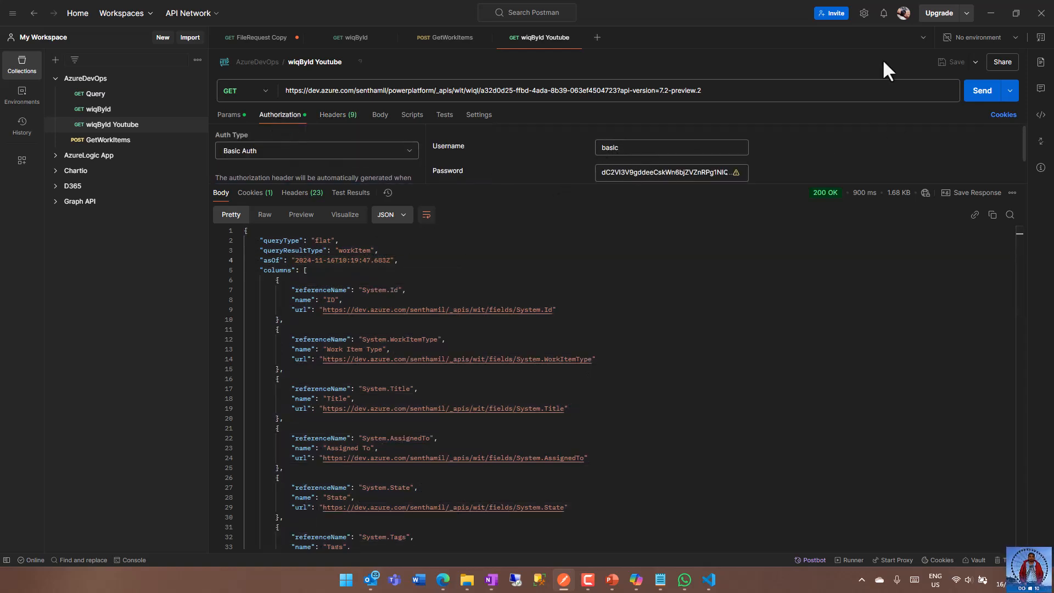
click(990, 13)
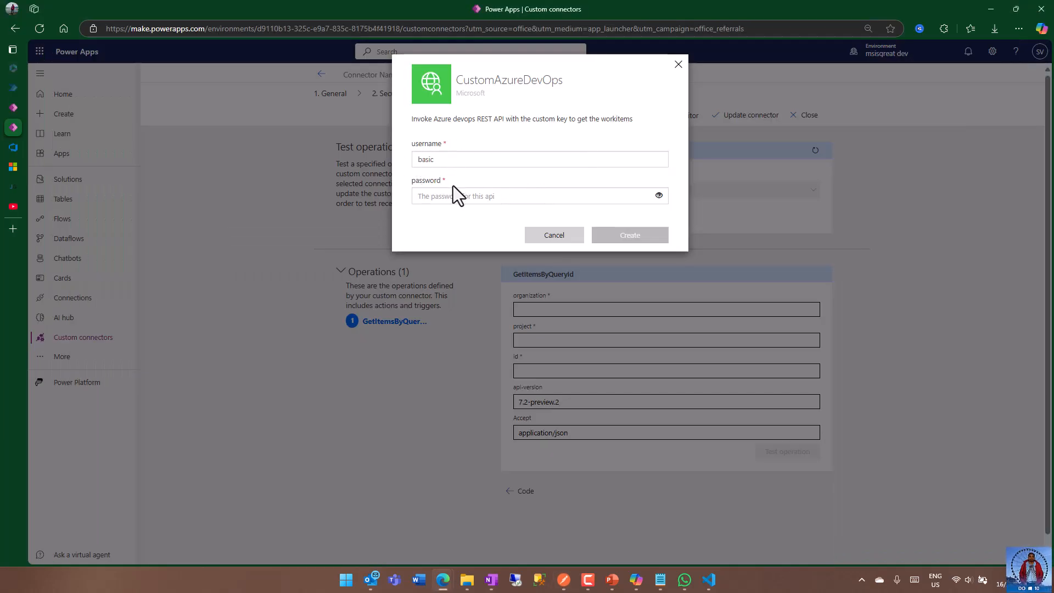
Paste the access token as the connection's password, create the connection, and decline saving the password in the browser.
click(436, 195)
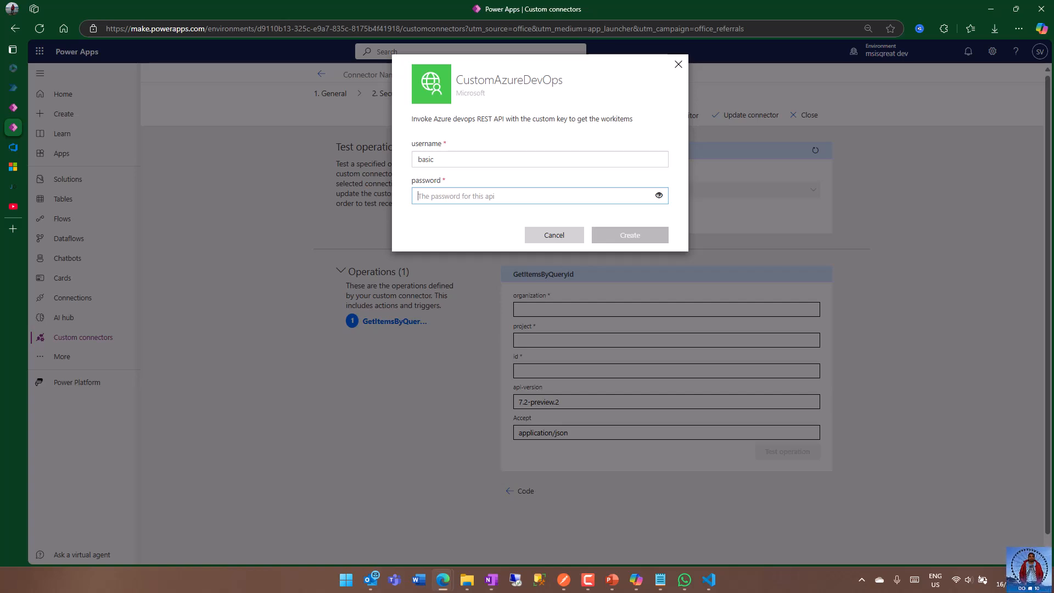
key(ctrl+v)
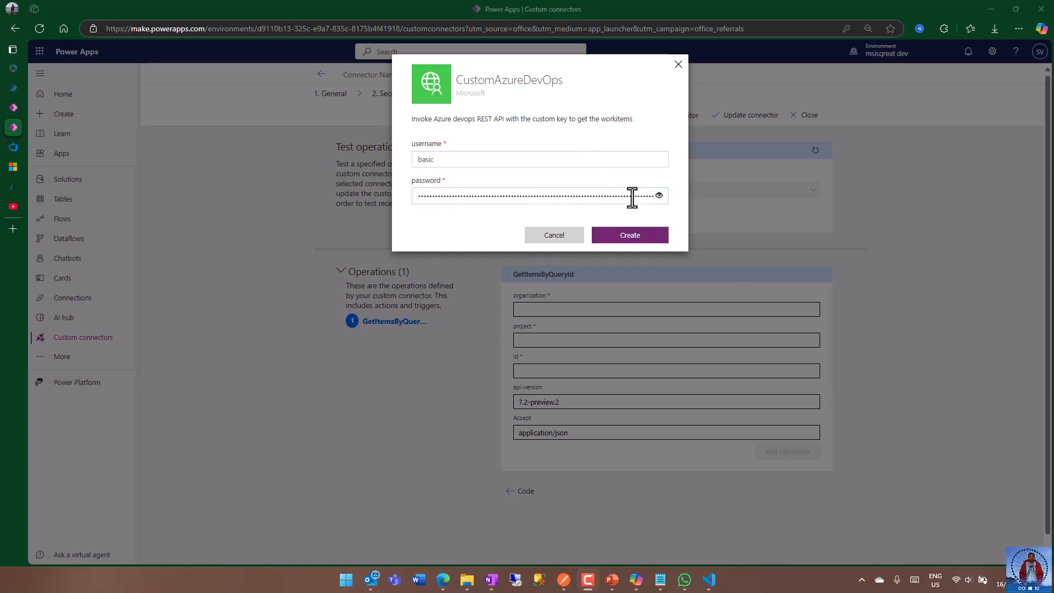
click(631, 236)
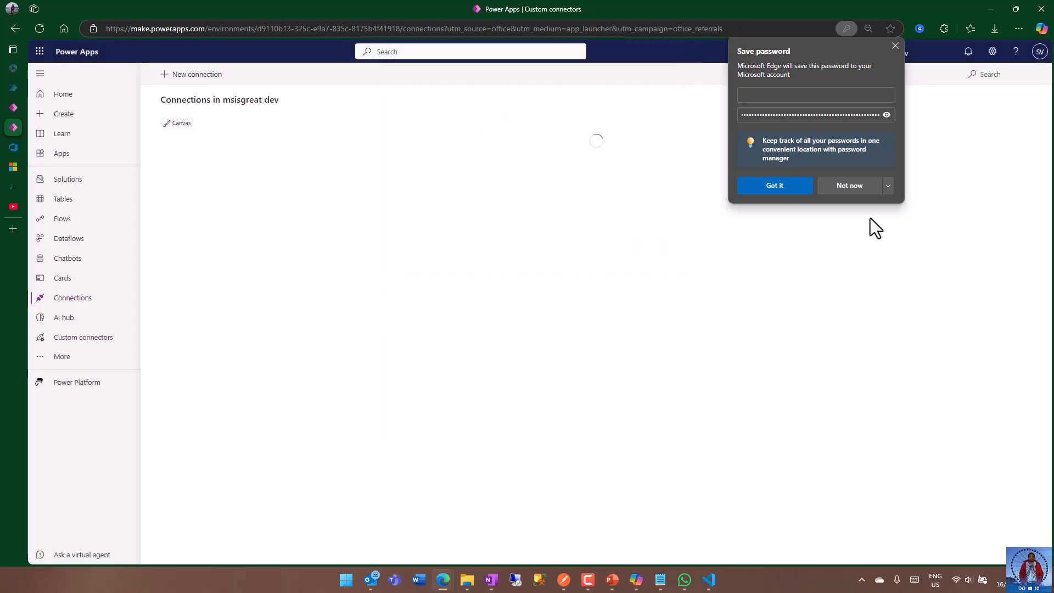
click(856, 186)
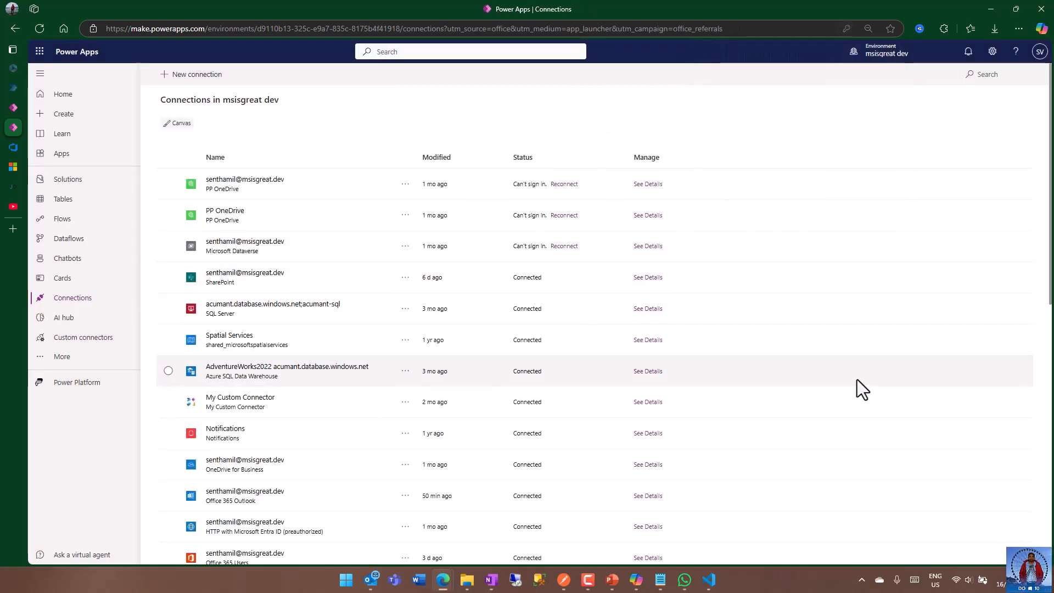
Open the CustomAzureDevOps custom connector for editing and go to its operation test page.
click(81, 340)
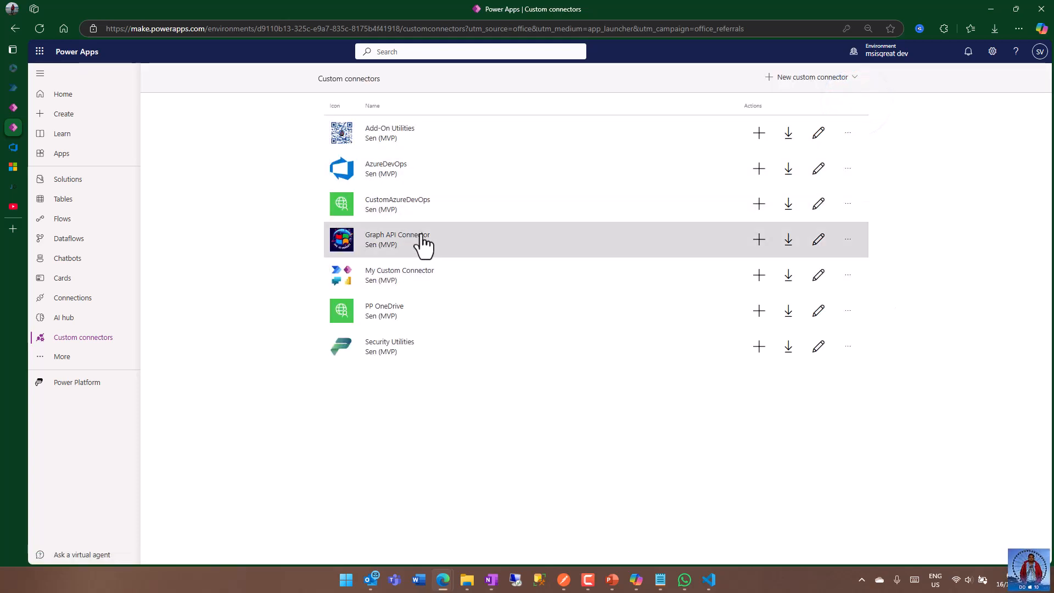
click(390, 203)
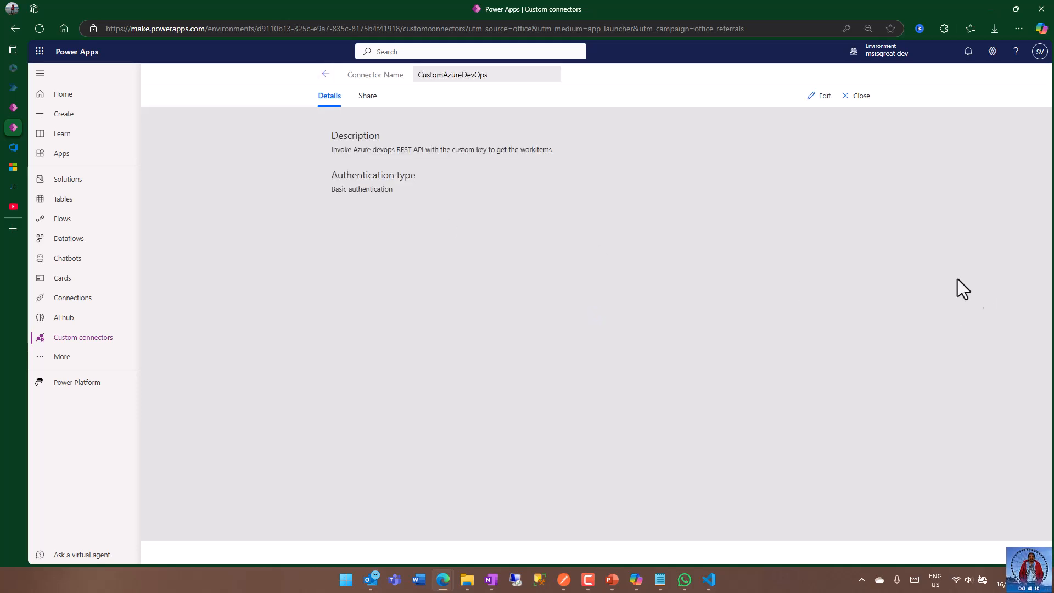
click(820, 97)
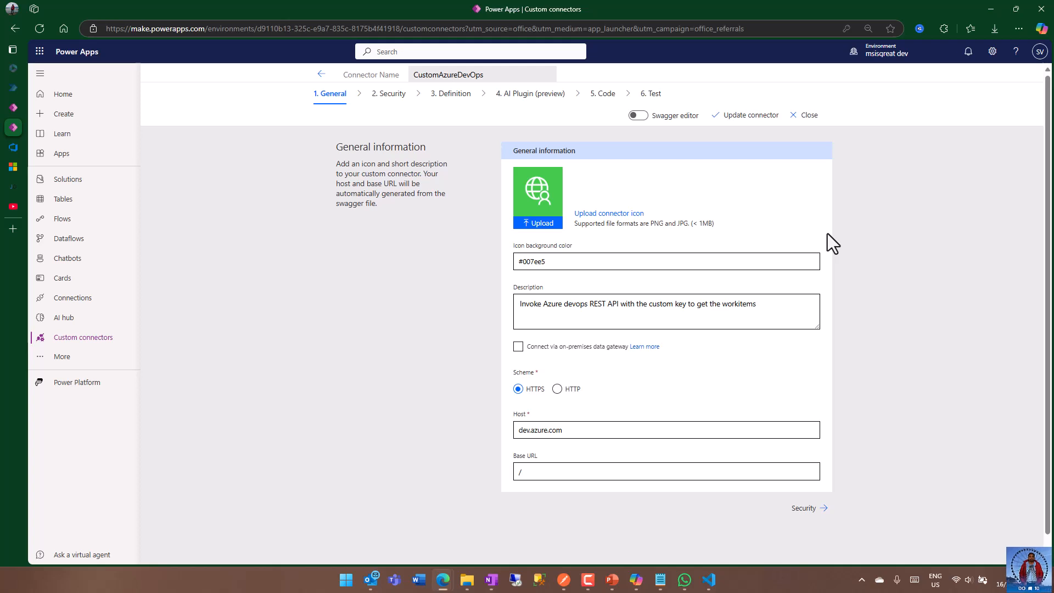
click(658, 97)
For the GetItemsByQueryId test, enter the Azure DevOps organization name and set the project to powerplatform.
click(606, 310)
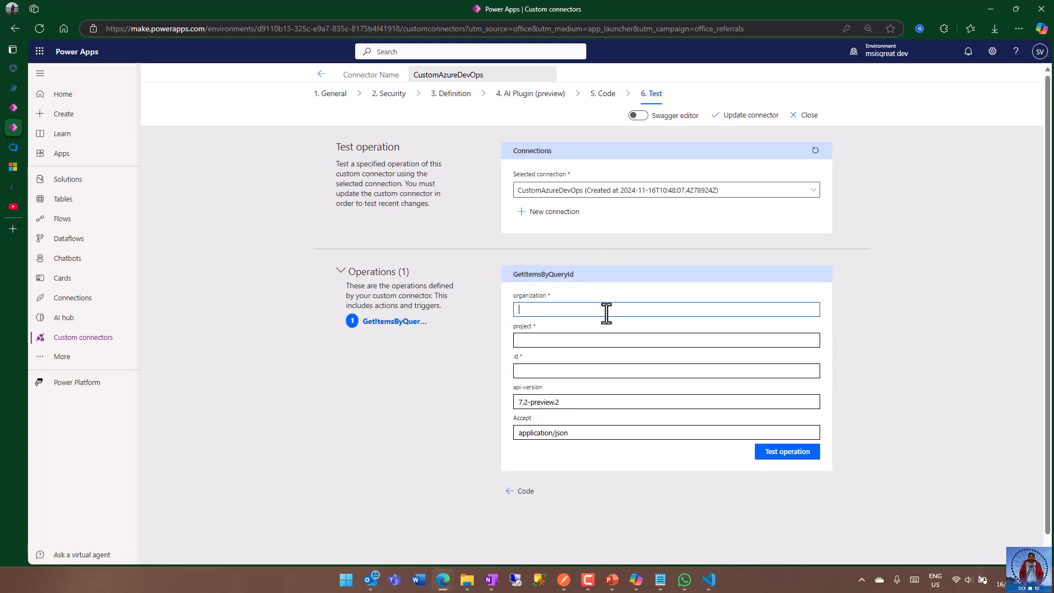
text(senthamil)
key(Tab)
text(powerplatform)
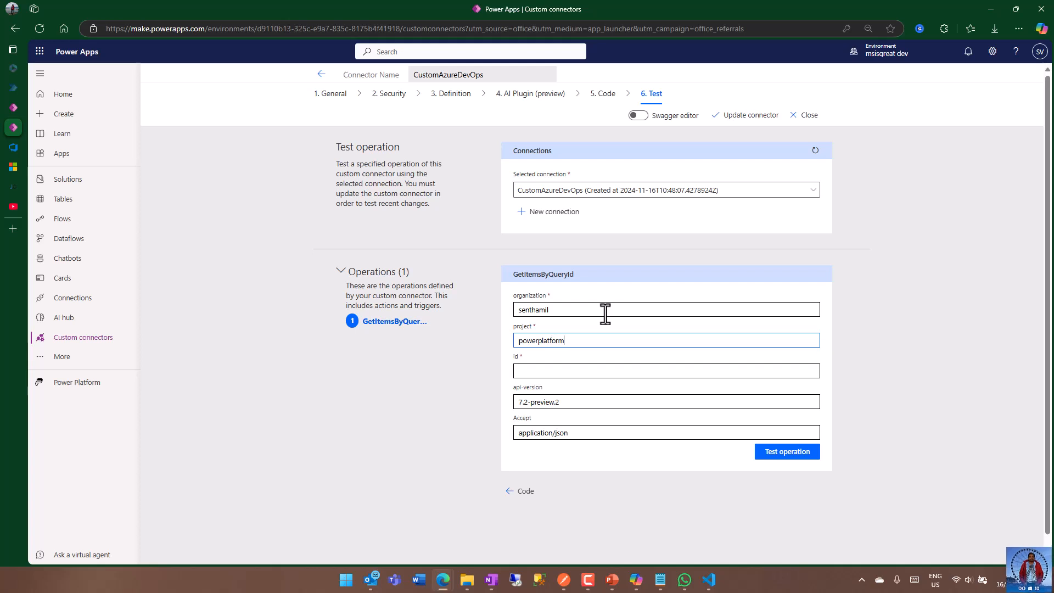
Copy the All WorkItems query ID from the Azure DevOps page address and paste it as the test's id in Power Apps.
click(557, 370)
click(13, 147)
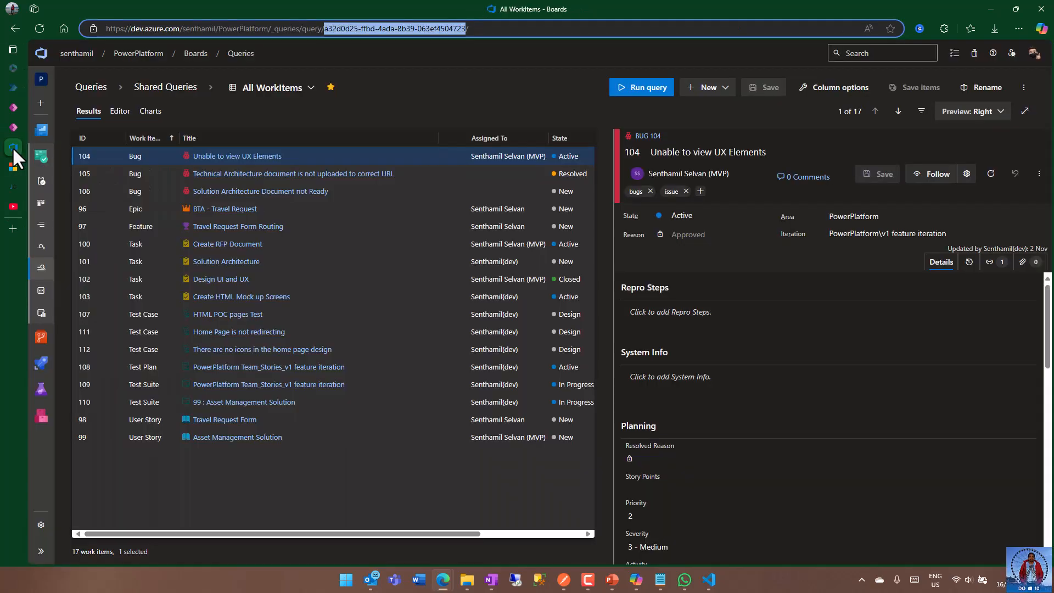
right_click(364, 28)
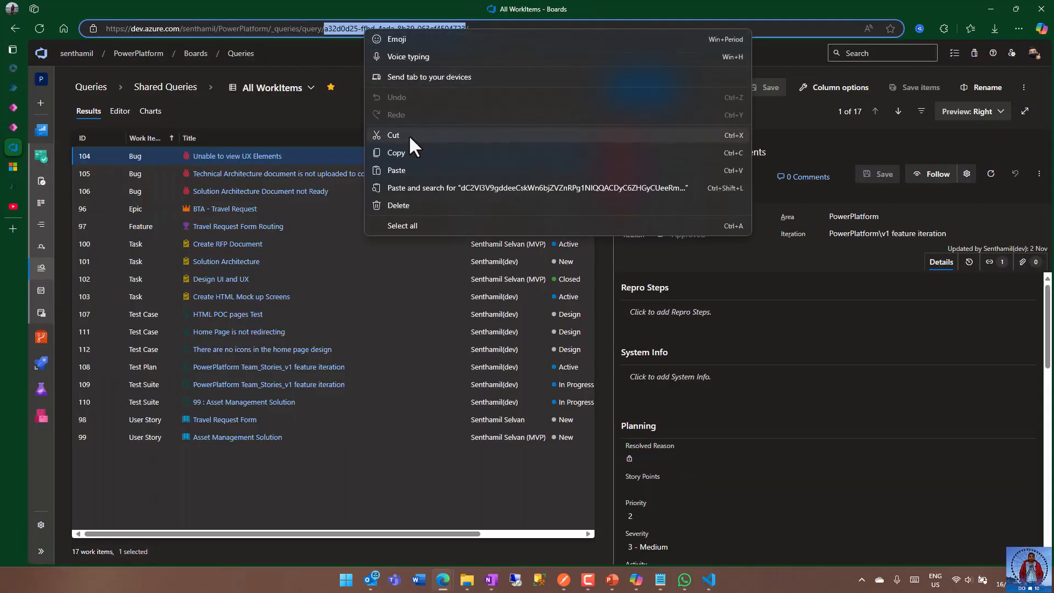
click(407, 155)
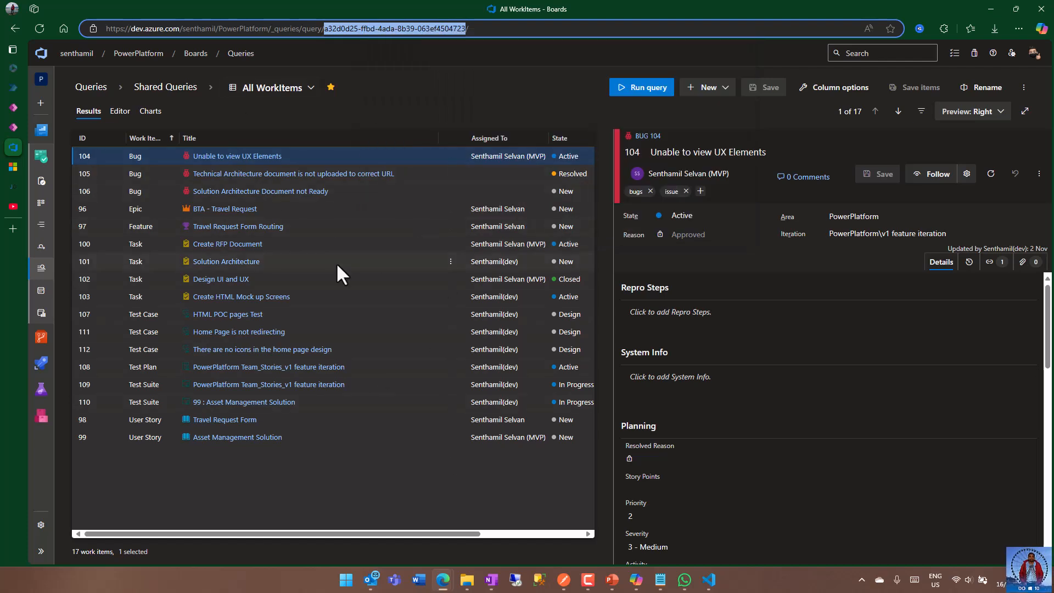
click(14, 127)
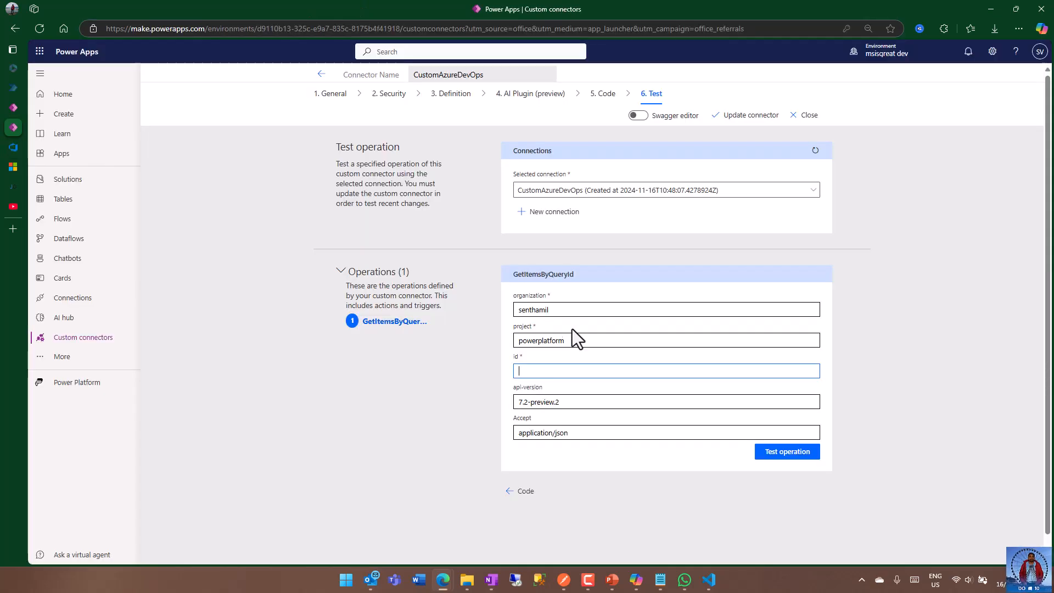
key(ctrl+v)
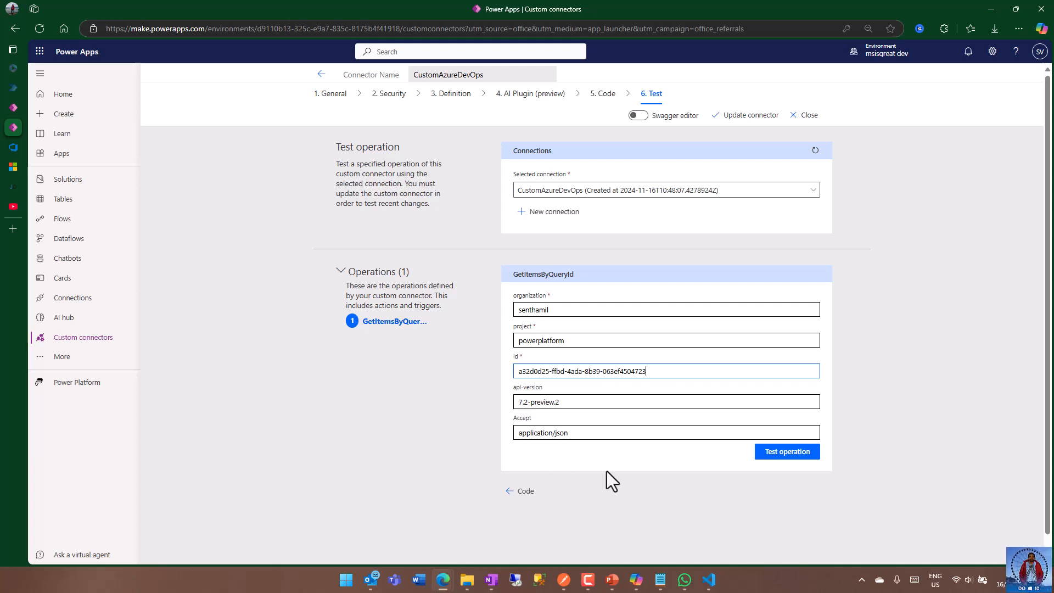
Run the GetItemsByQueryId test operation and examine the work item IDs and URLs in the response body.
click(797, 455)
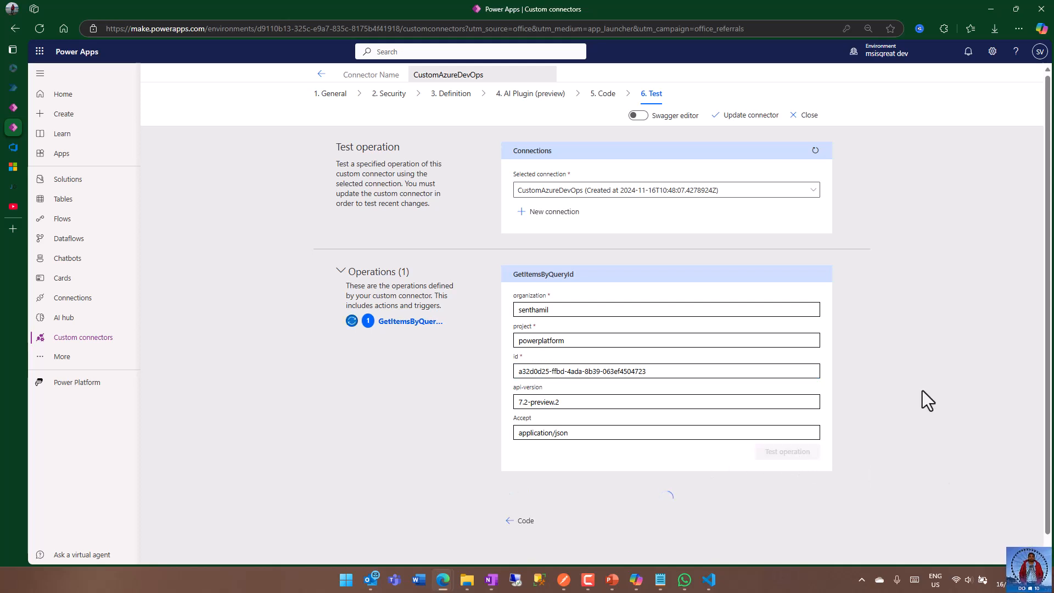
scroll(922, 360, down, 5)
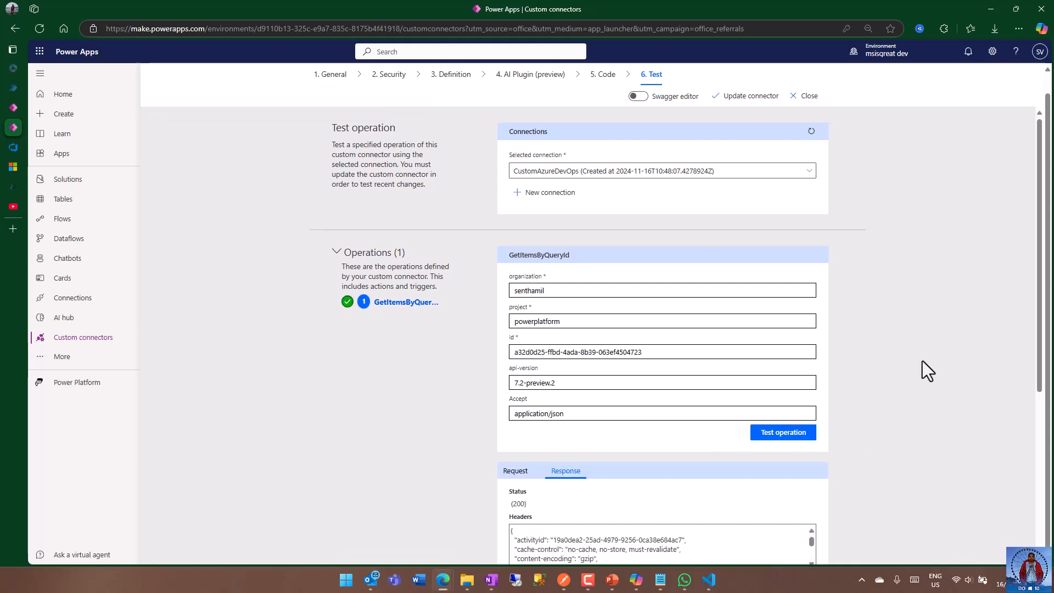
drag(812, 394, 812, 426)
scroll(714, 436, down, 3)
scroll(617, 440, up, 3)
scroll(522, 460, down, 3)
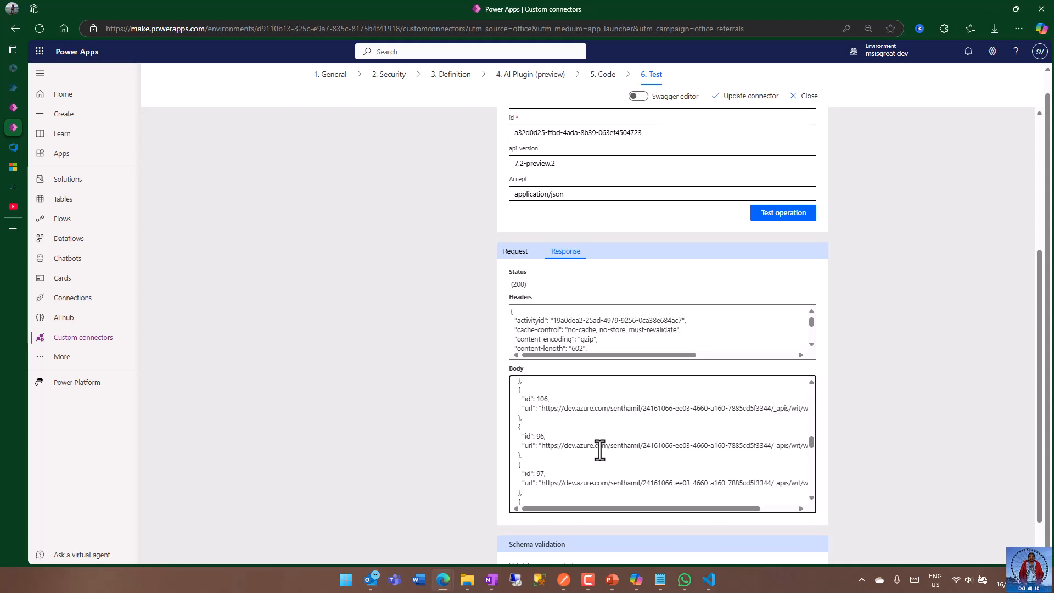
scroll(860, 379, up, 1)
scroll(861, 380, up, 4)
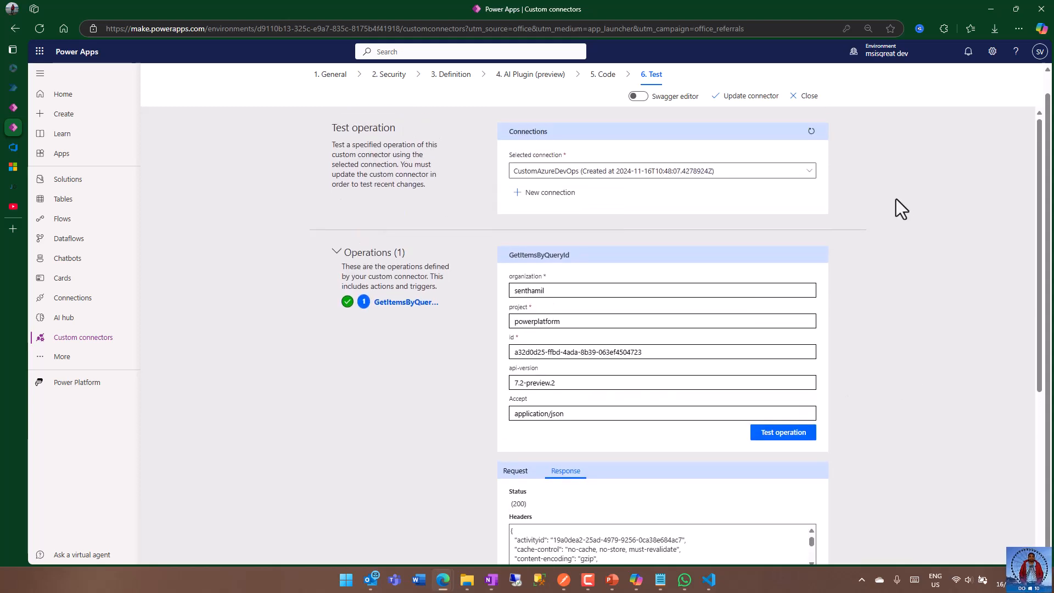
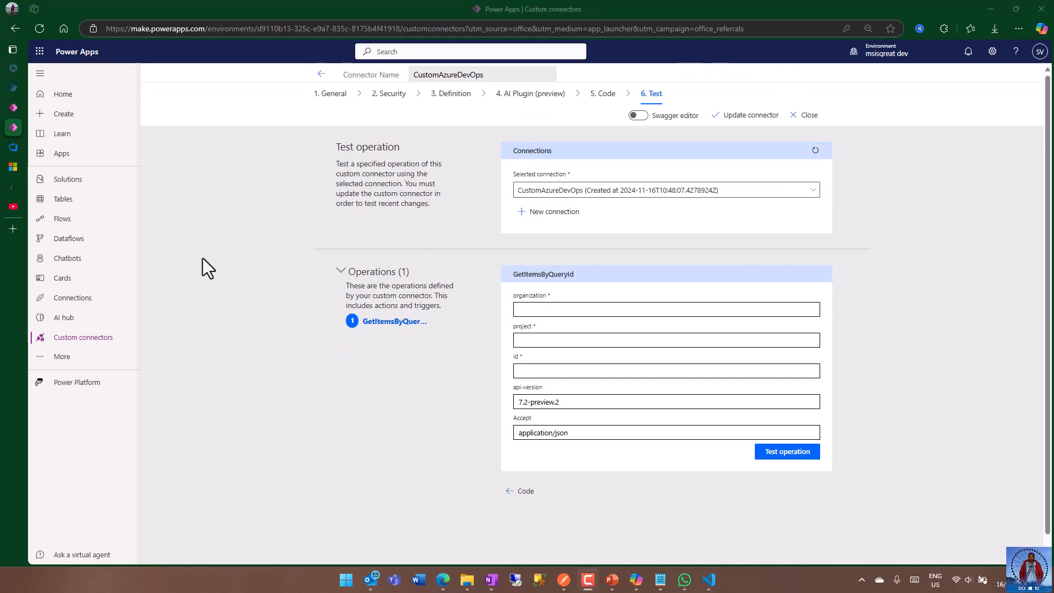
Switch to the Azure DevOps - Youtube app in Power Apps Studio, exit its preview, and reload the editor.
click(12, 111)
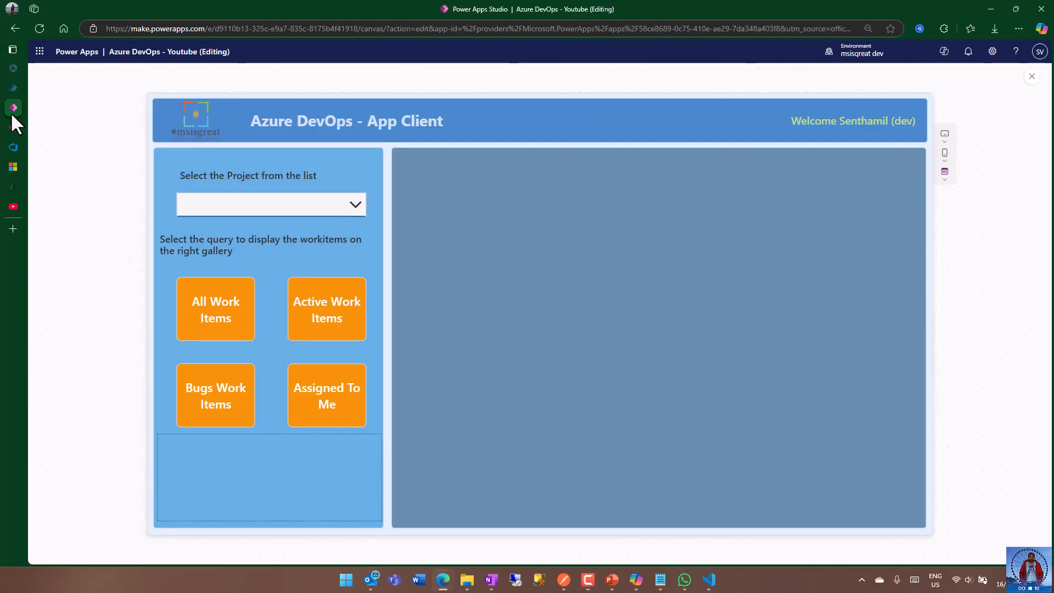
click(1032, 77)
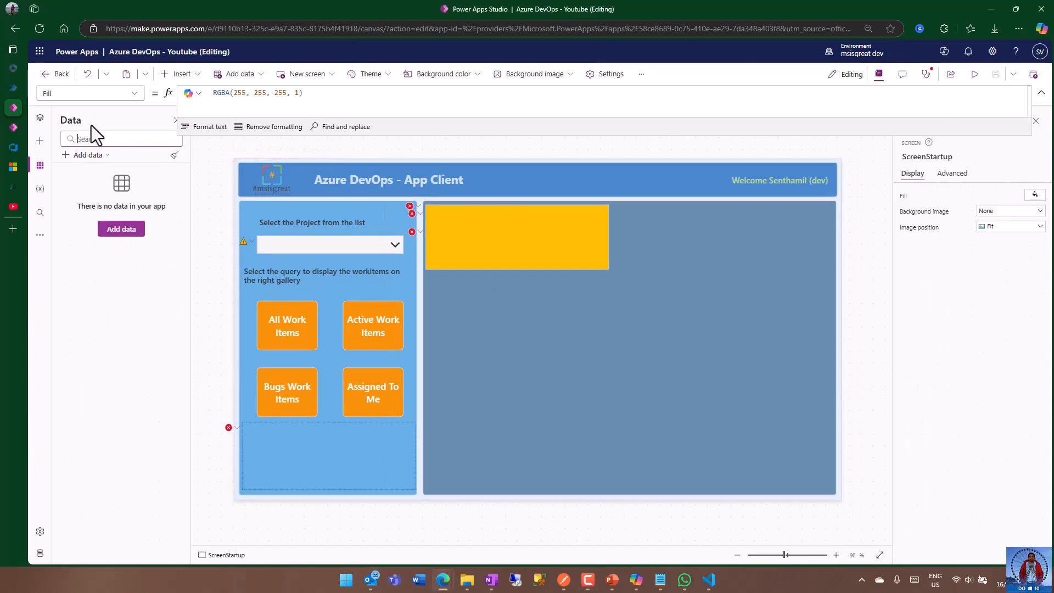
click(39, 29)
click(591, 88)
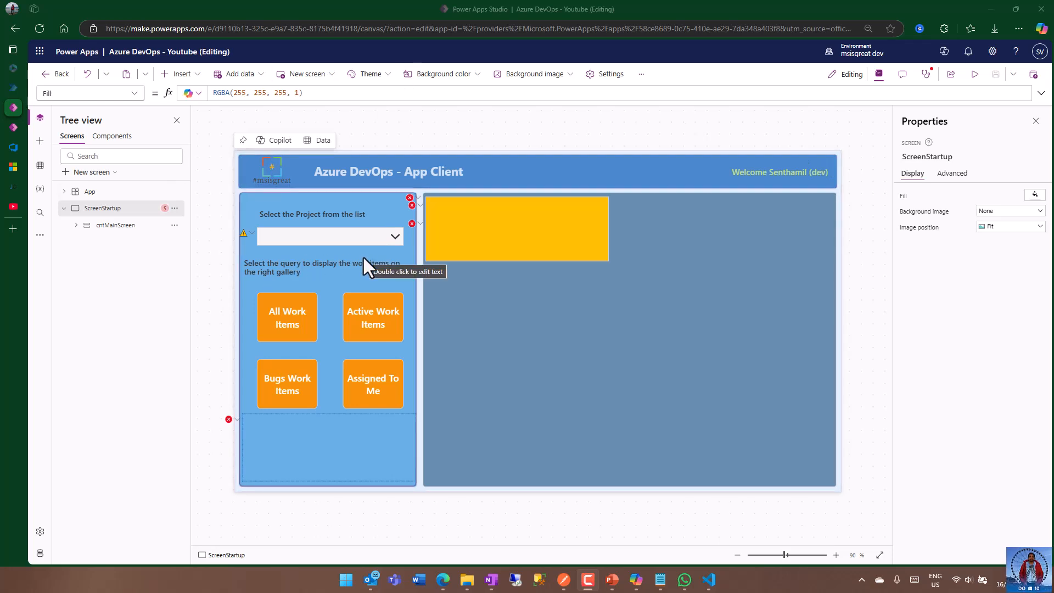
Find the standard Azure DevOps connector by searching for devops and add it to the app as a data source using the existing connection.
click(318, 237)
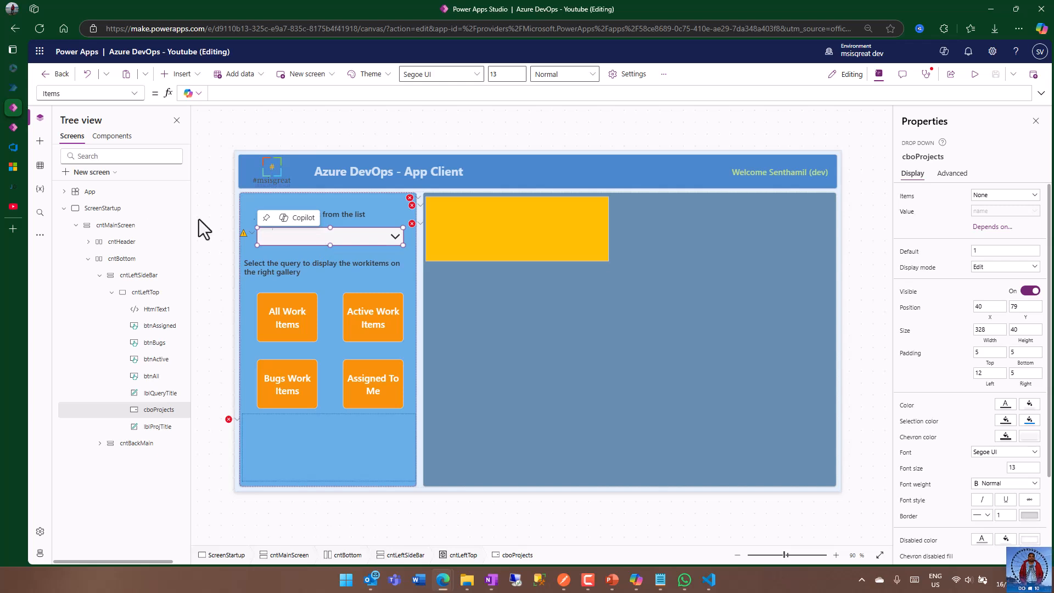
click(40, 166)
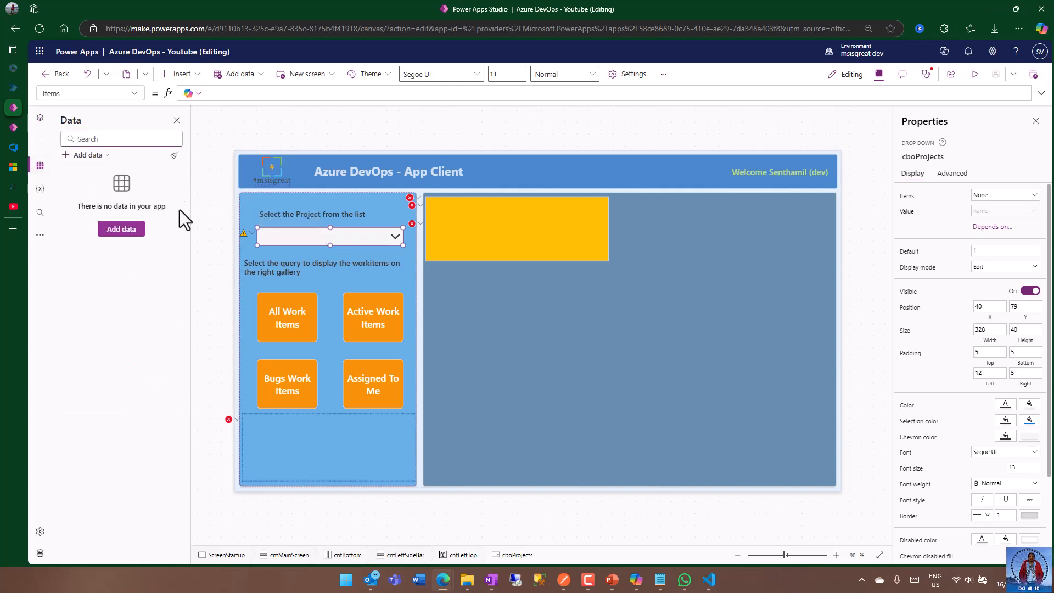
click(122, 230)
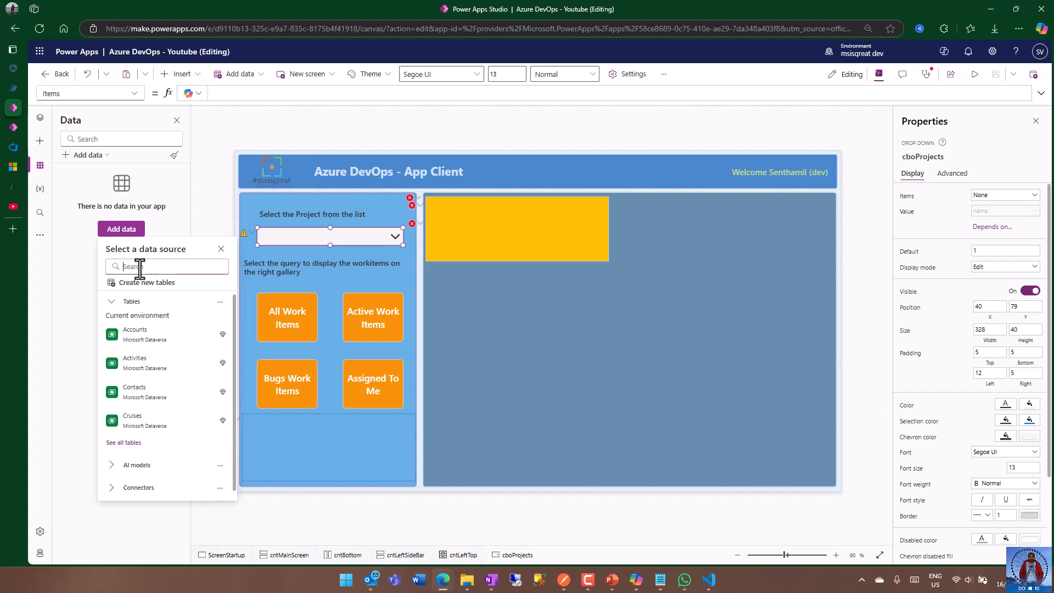
text(devops)
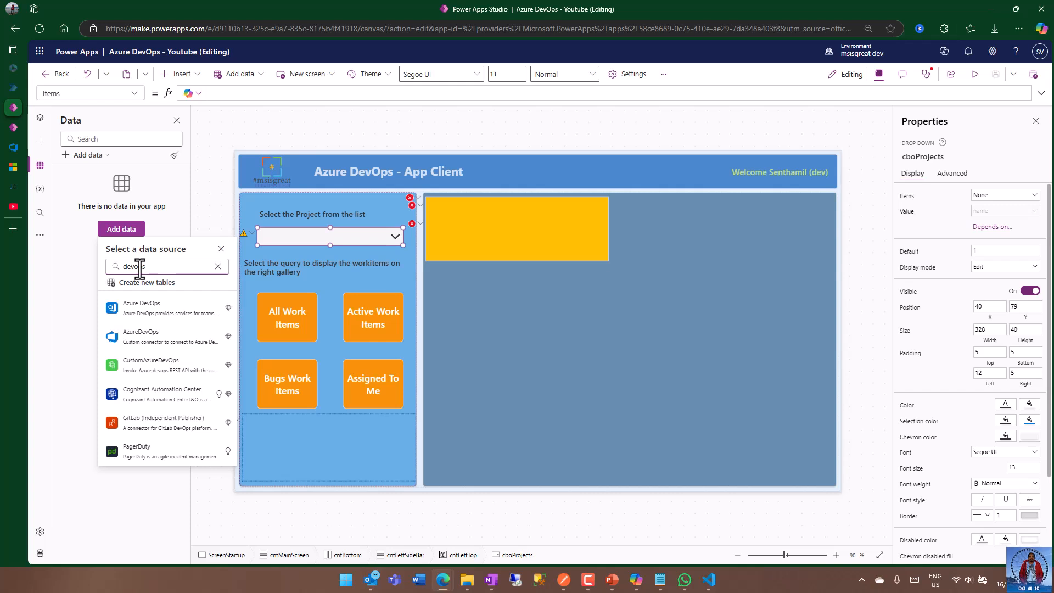
mouse_move(138, 315)
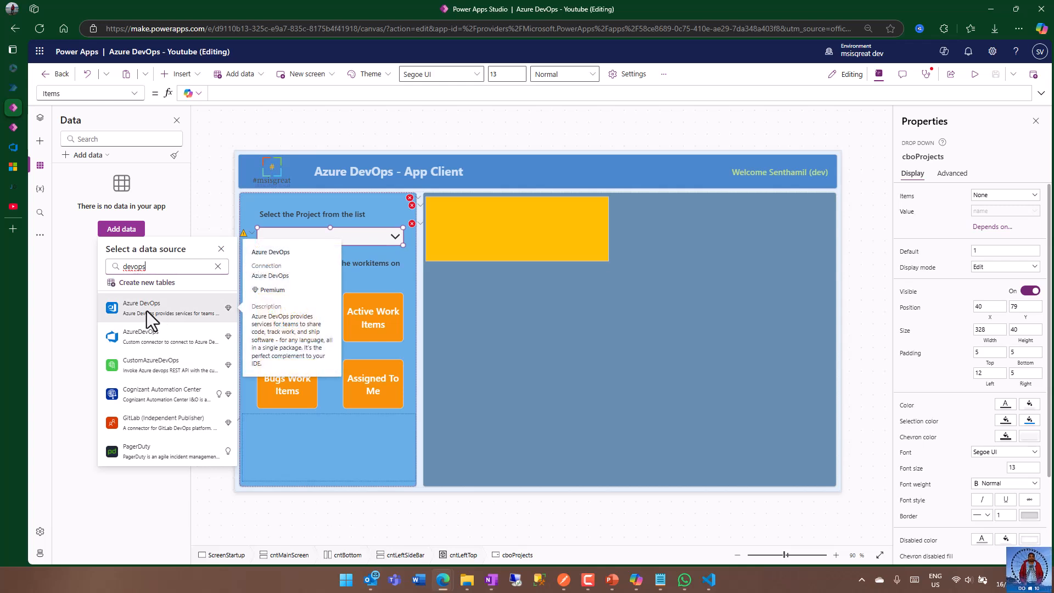
click(146, 311)
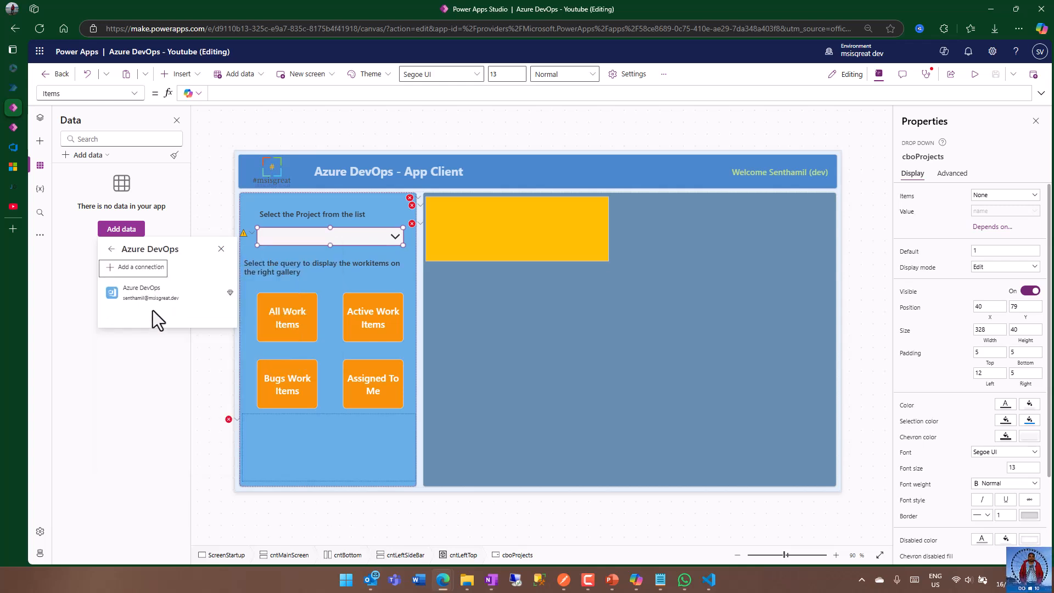
click(157, 295)
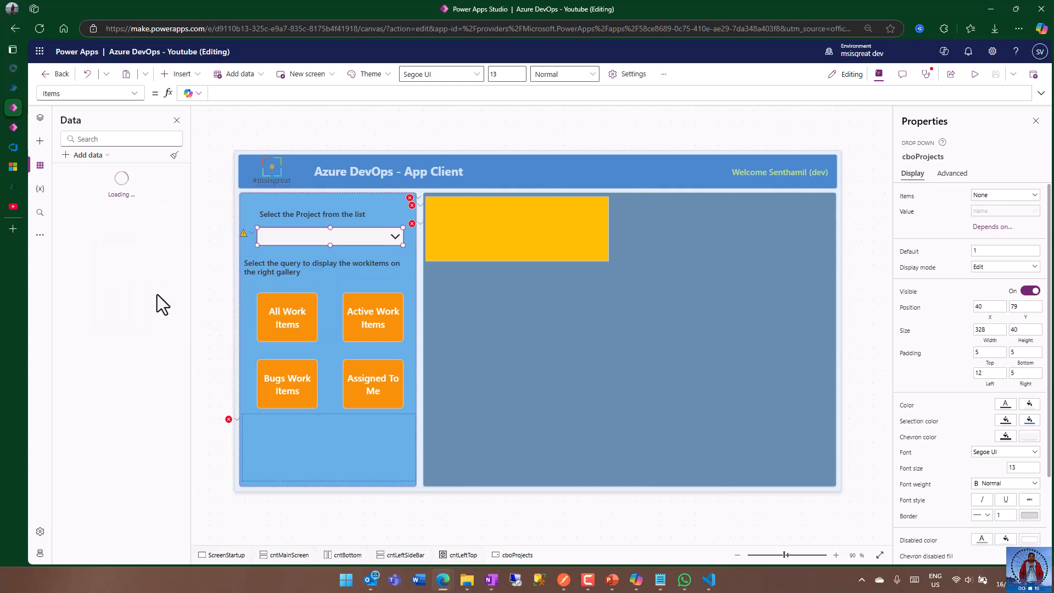
mouse_move(305, 243)
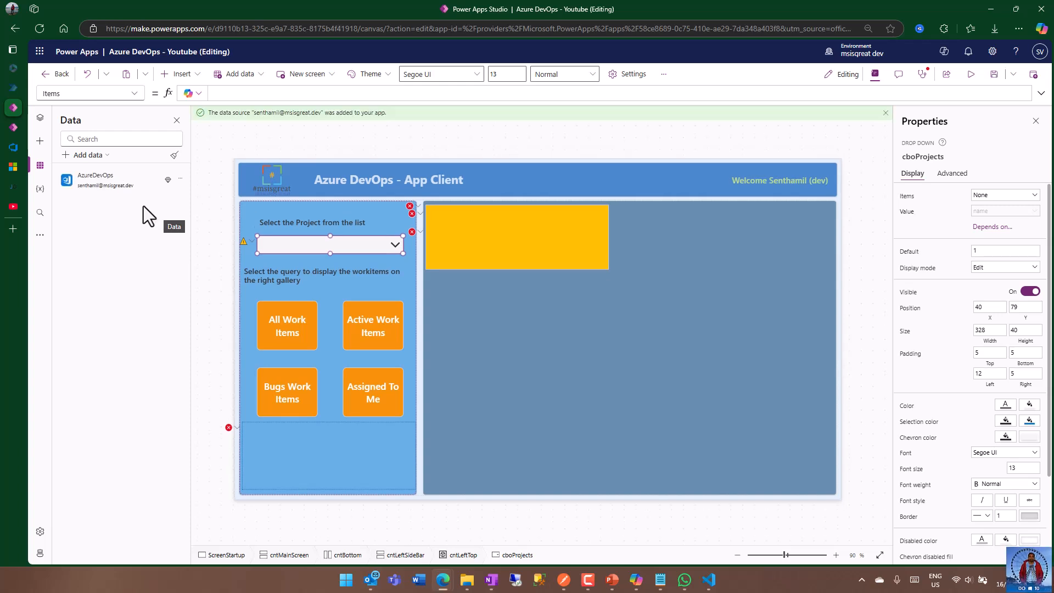
click(179, 180)
click(131, 209)
In the App object's OnStart property, begin a ClearCollect formula with projectCollection as the collection.
click(40, 118)
click(90, 192)
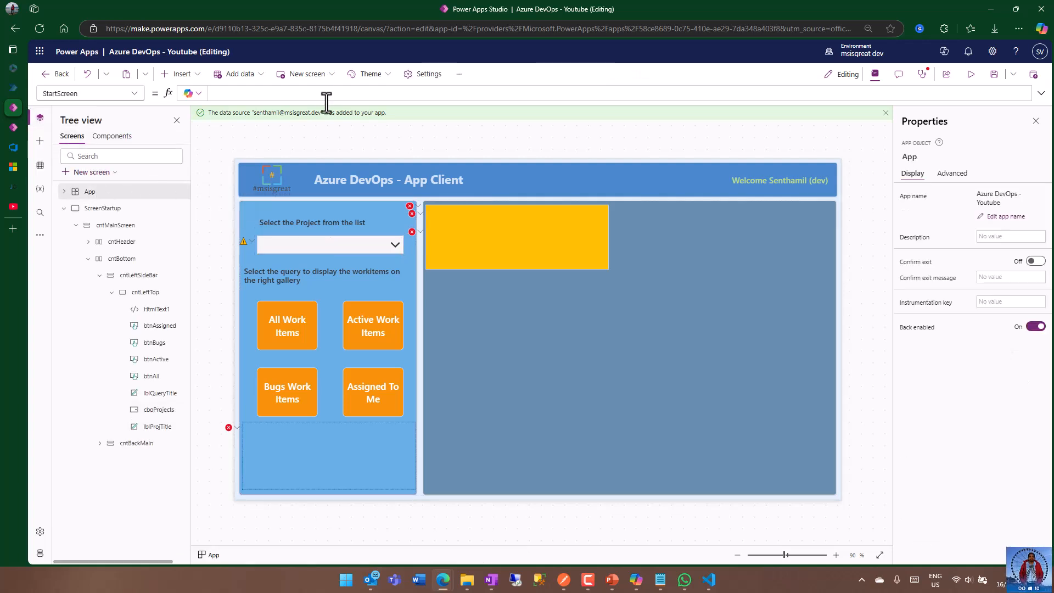
drag(330, 101, 317, 169)
click(141, 94)
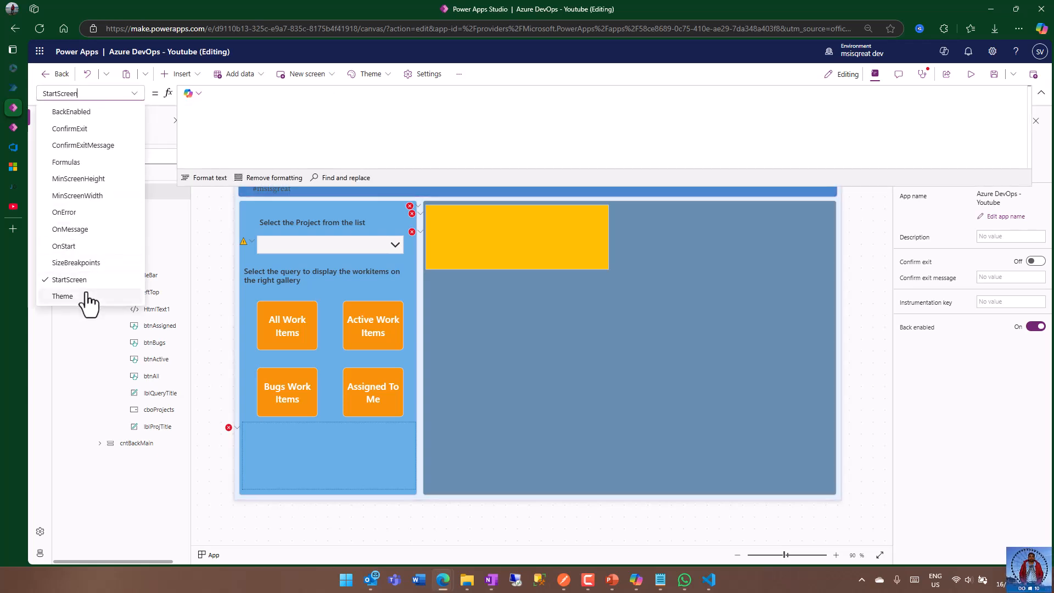
click(87, 248)
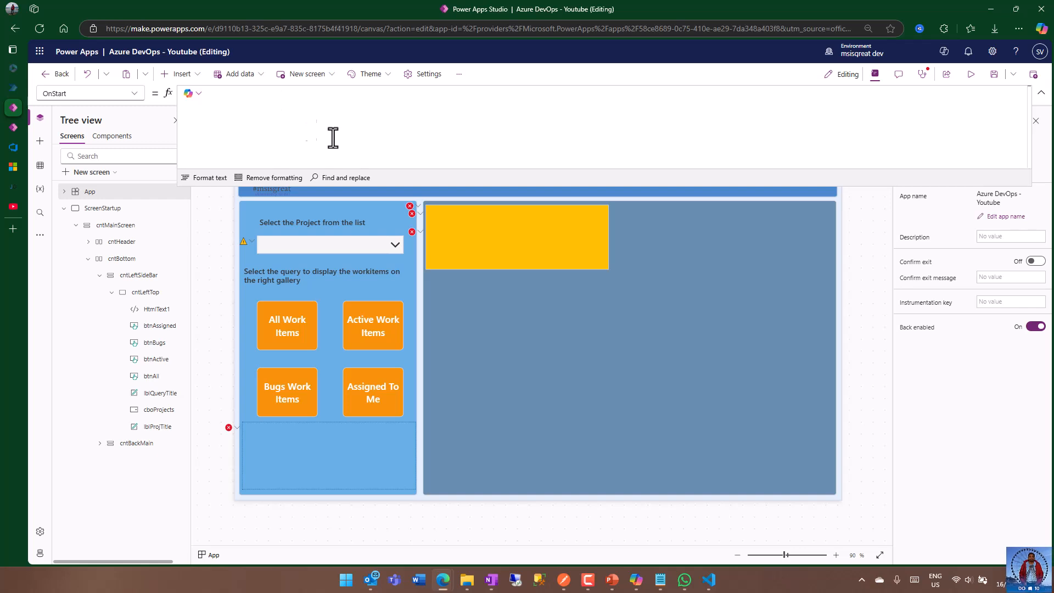
drag(390, 187, 398, 145)
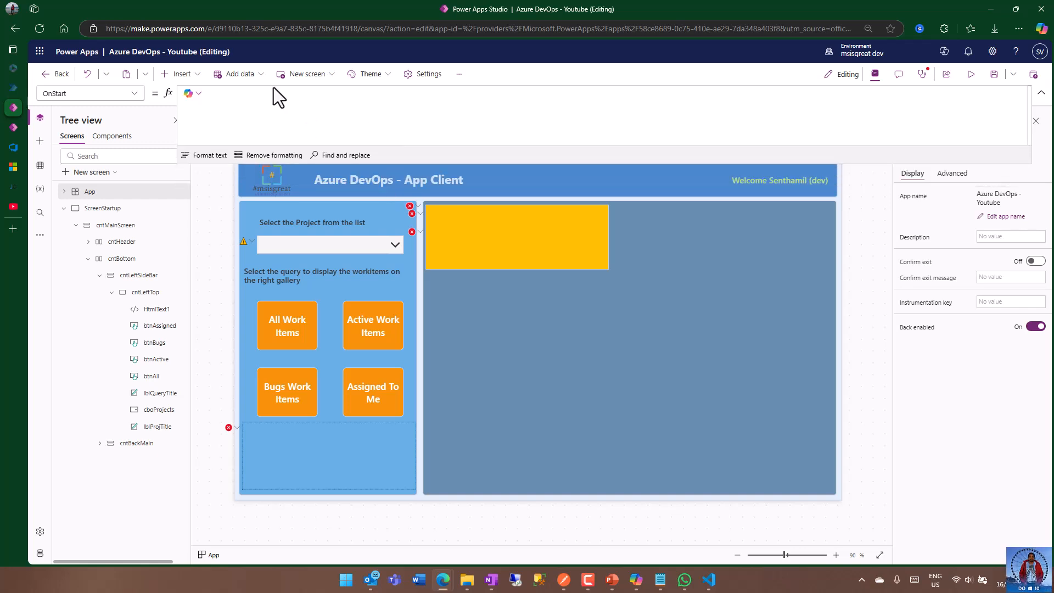
click(277, 99)
text(clear)
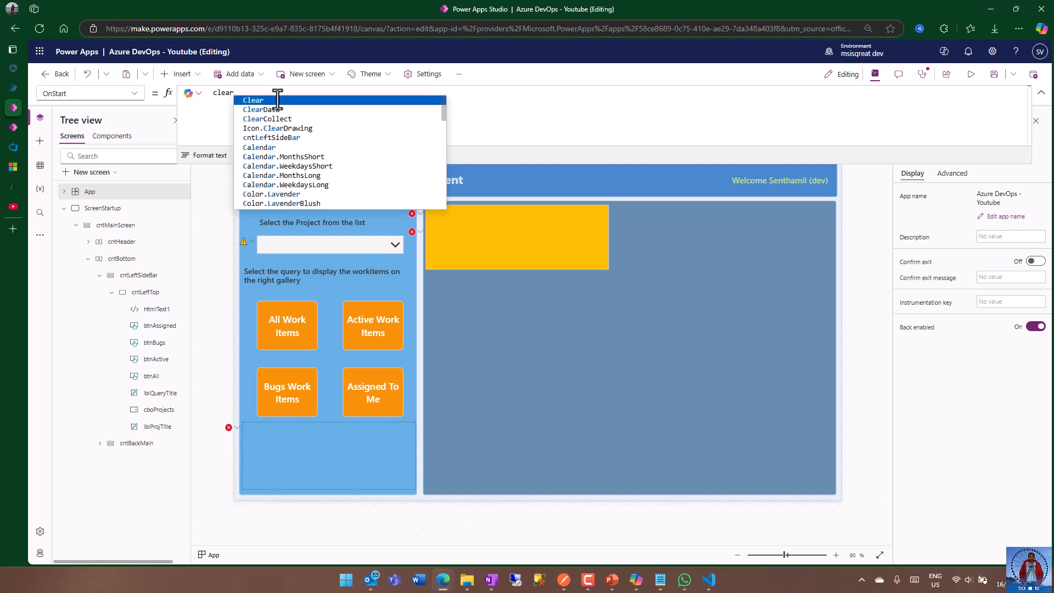
key(Down)
key(Down)
key(Tab)
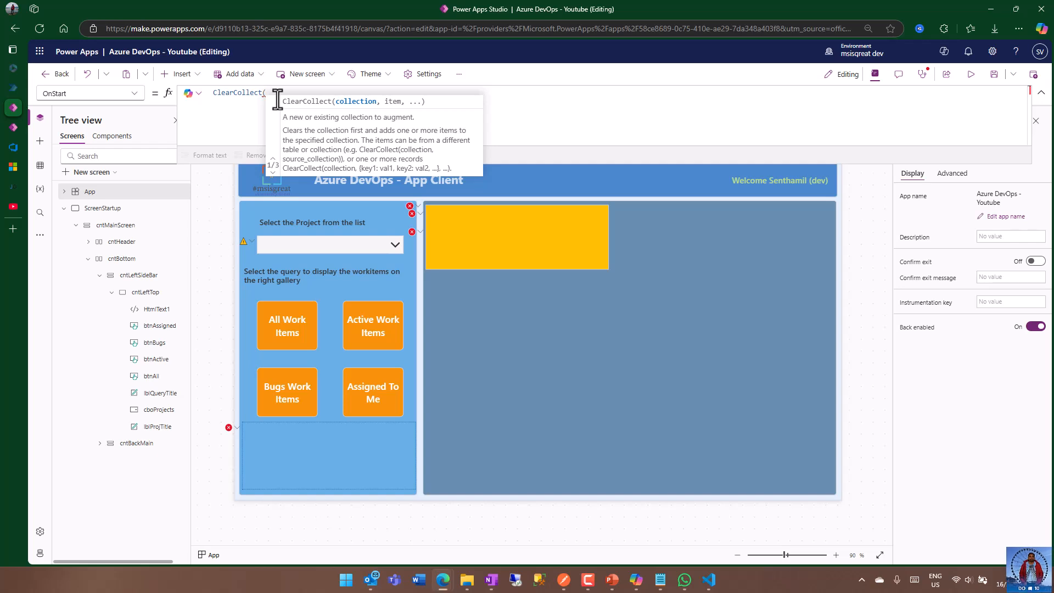
text(projectC)
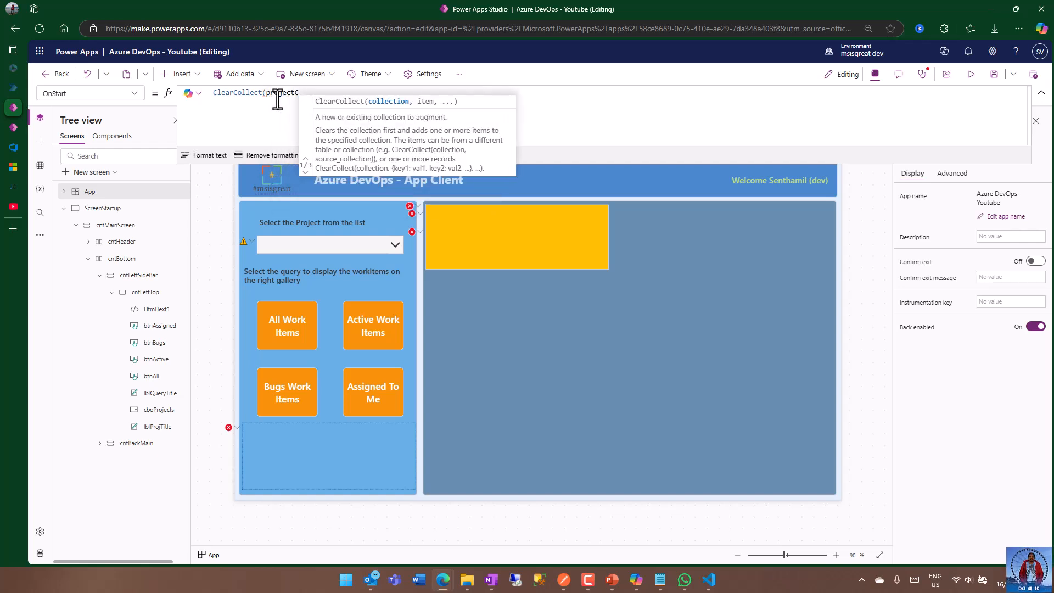
text(ollection)
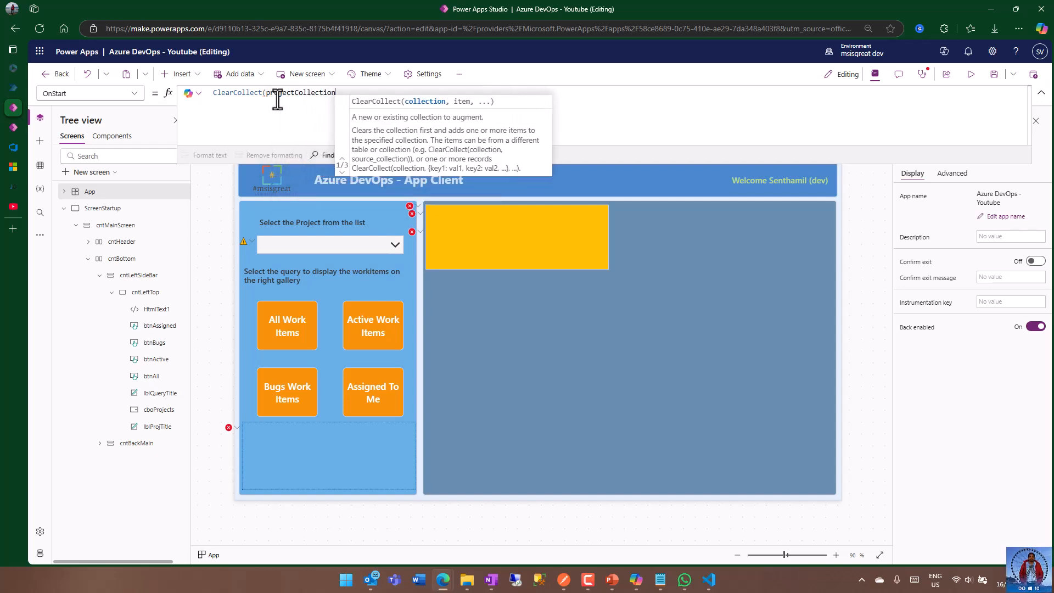
text(,)
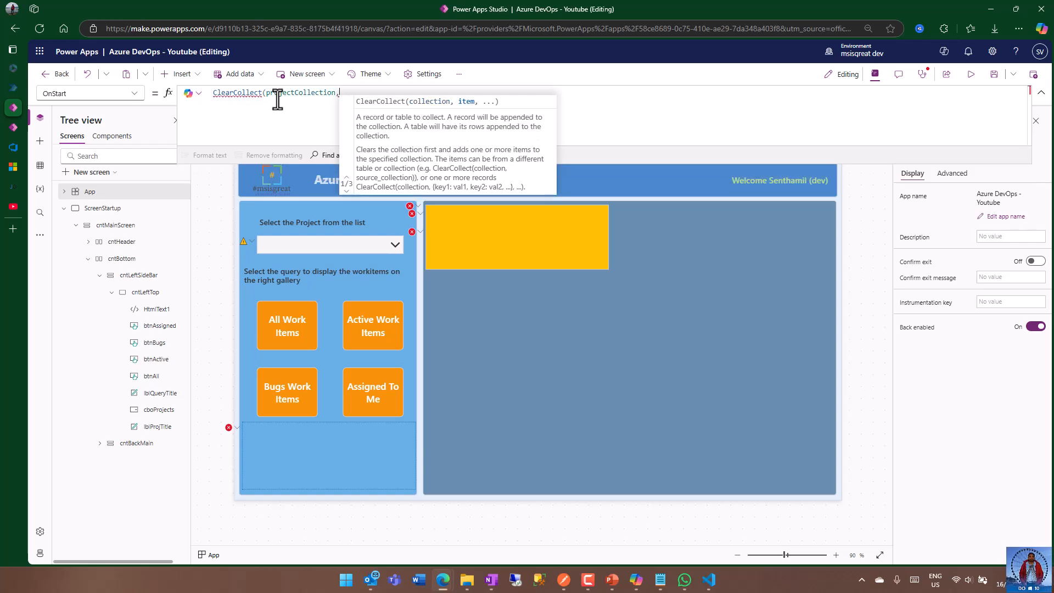
text(Azuredev)
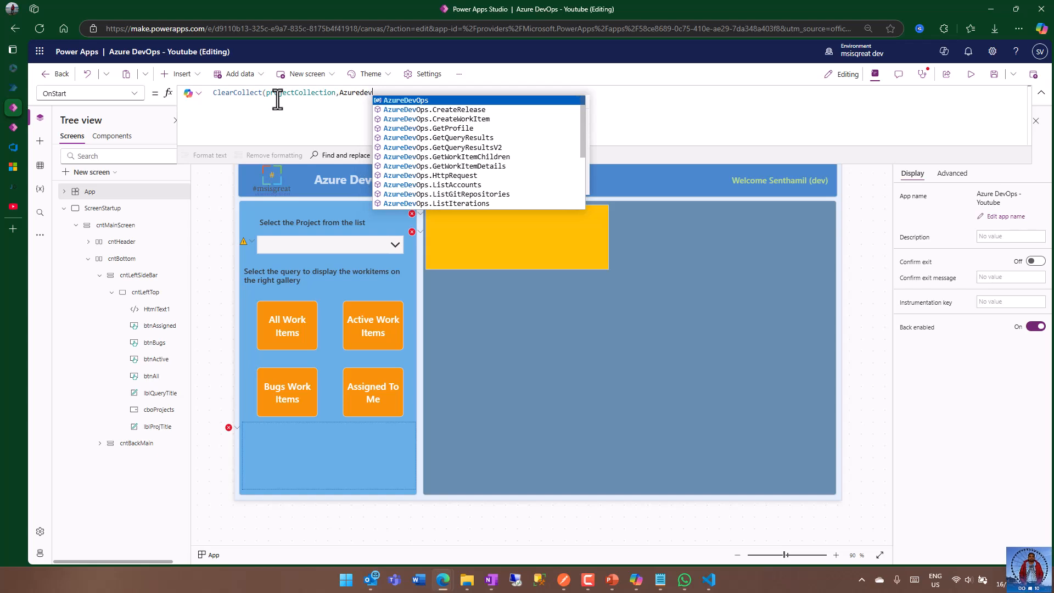
Complete the ClearCollect formula with the value table of AzureDevOps.ListProjects for the quoted organization name, end it with a semicolon, and save the app.
key(Tab)
text(.)
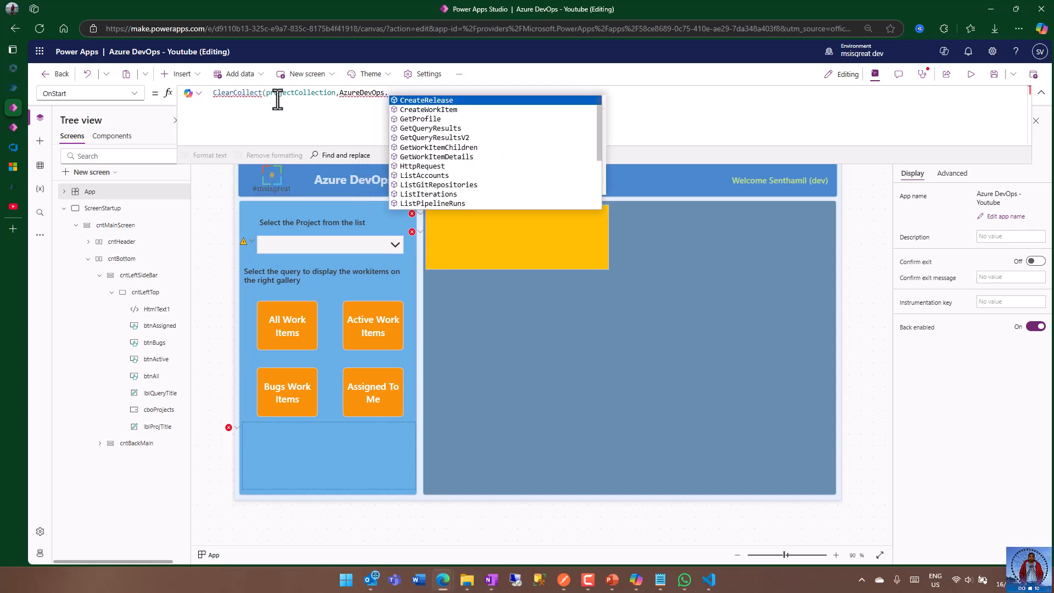
text(listpro)
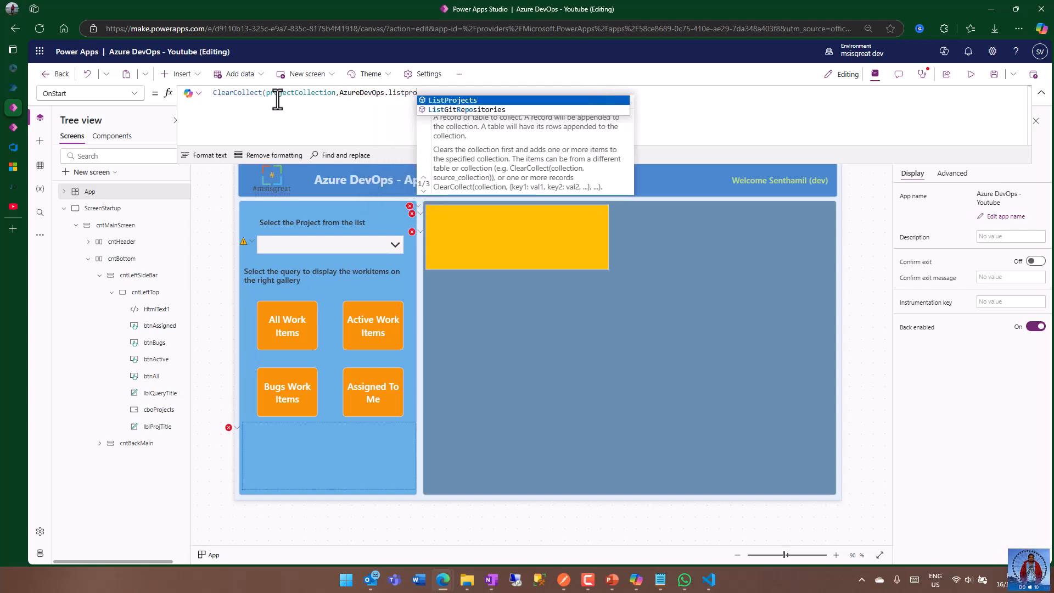
key(Tab)
text(()
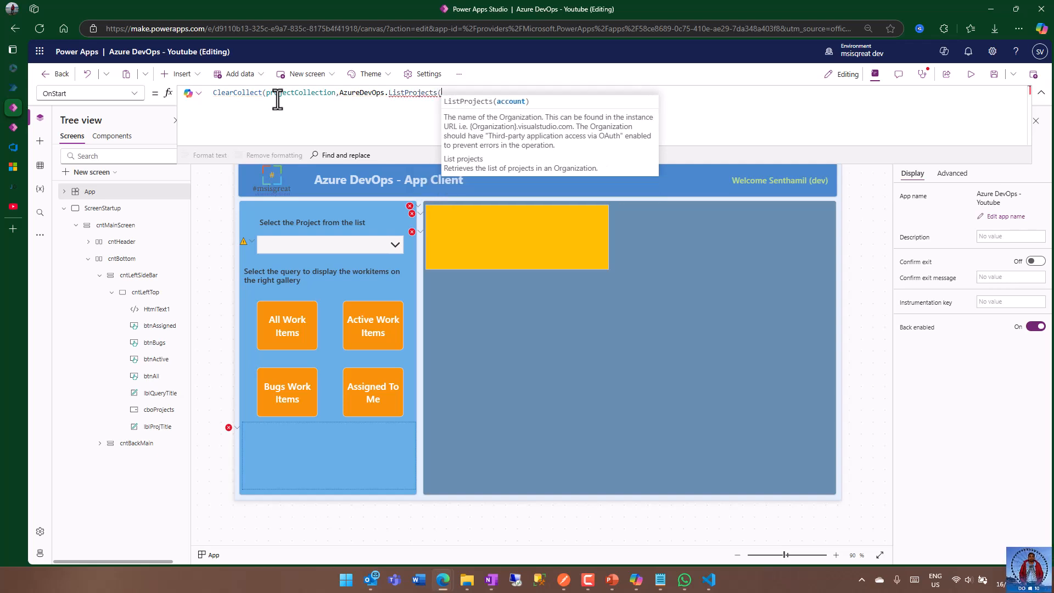
text("senthamil)
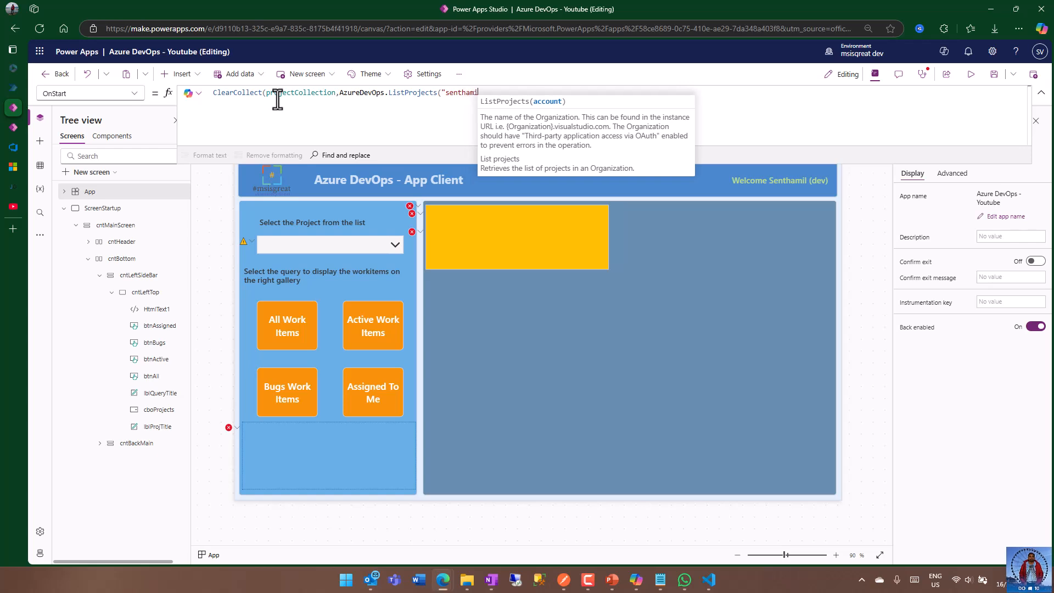
text(").)
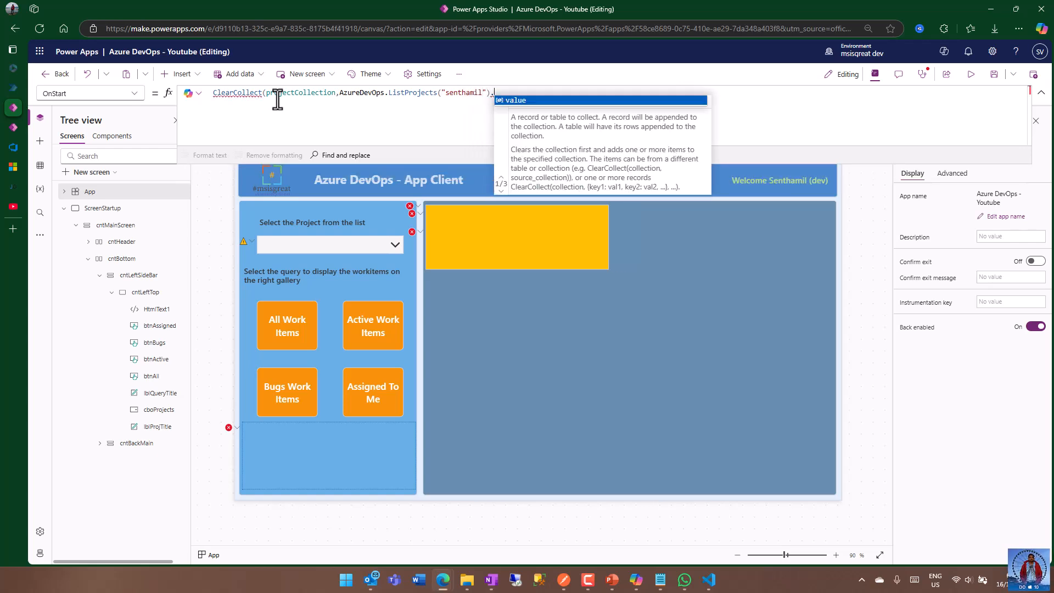
key(Tab)
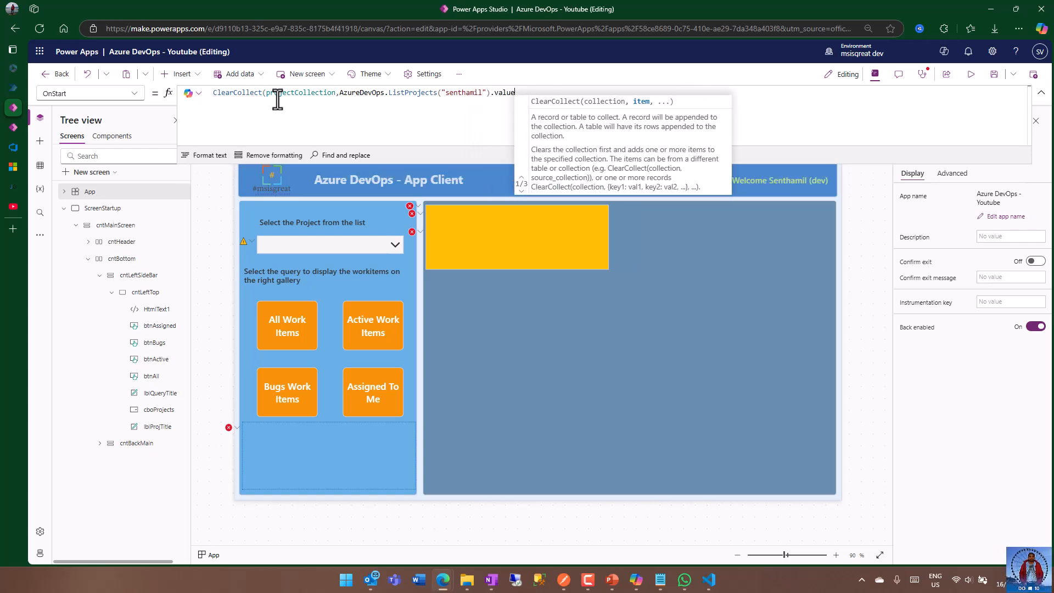
text())
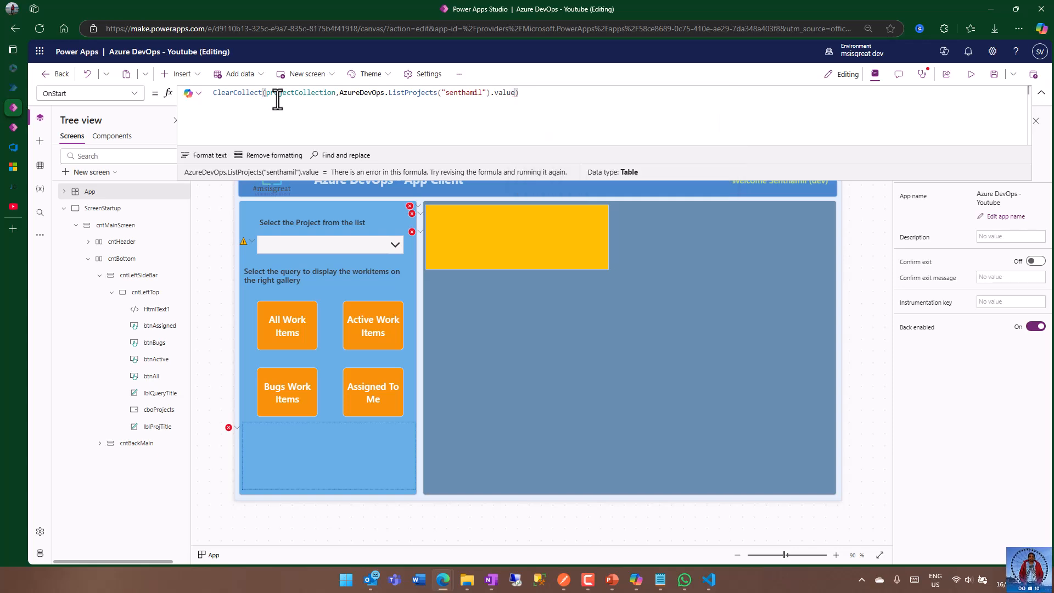
text(;)
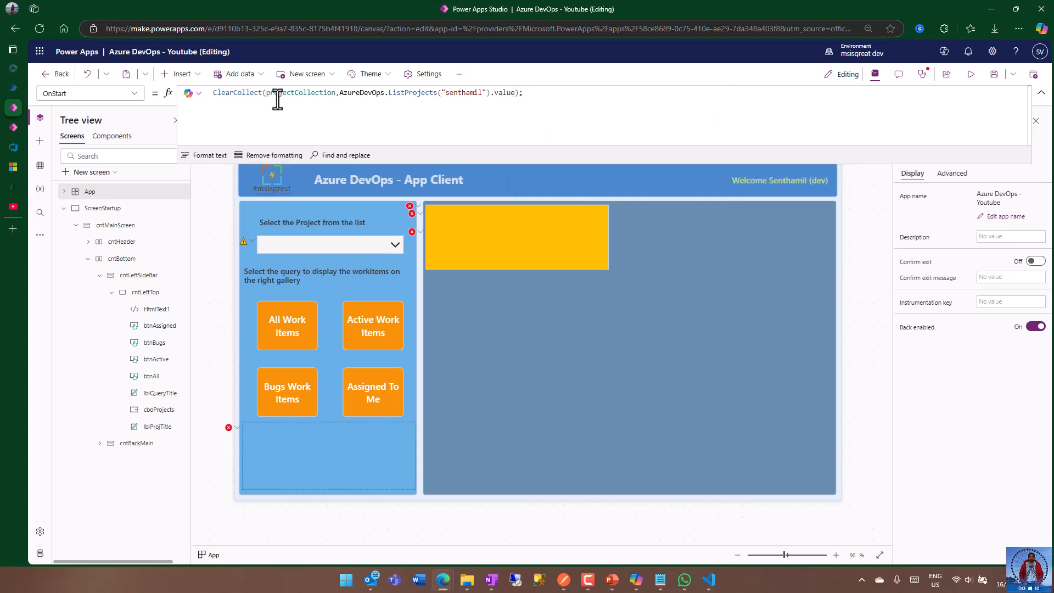
click(995, 79)
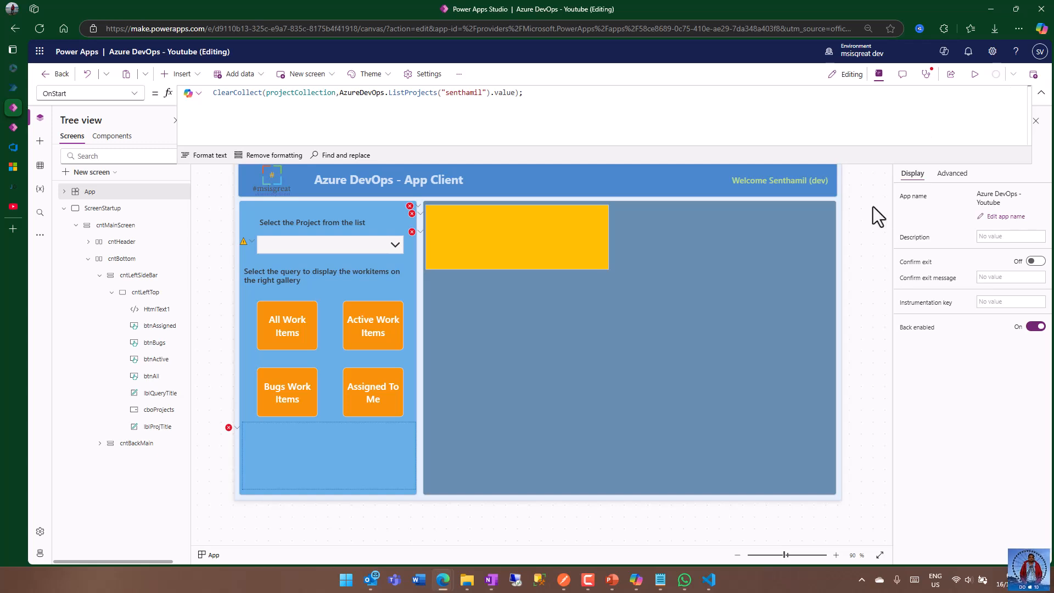
Run the App object's OnStart and inspect the records stored in projectCollection.
right_click(83, 193)
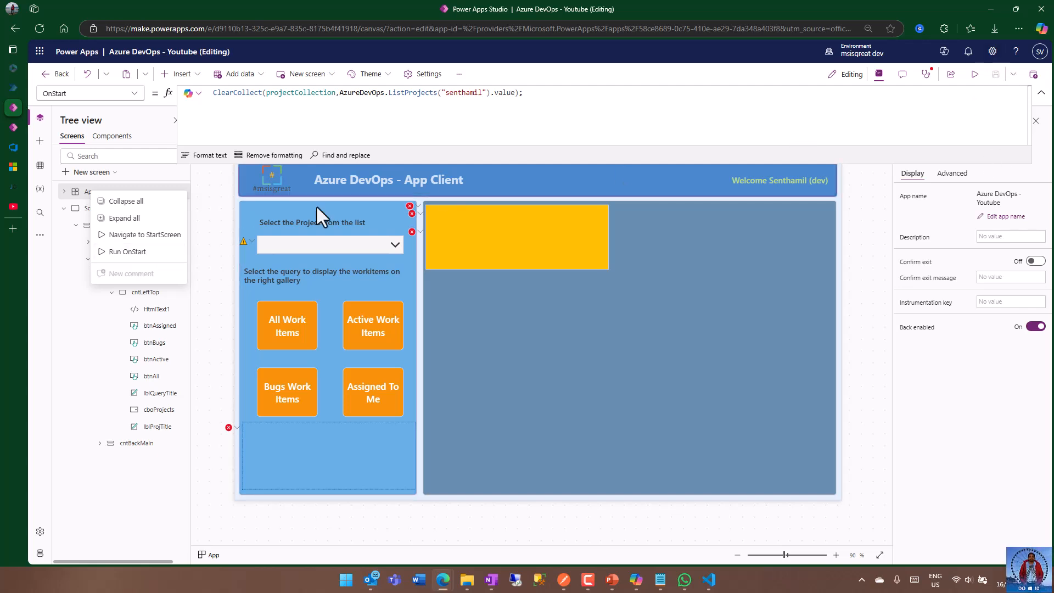
click(159, 253)
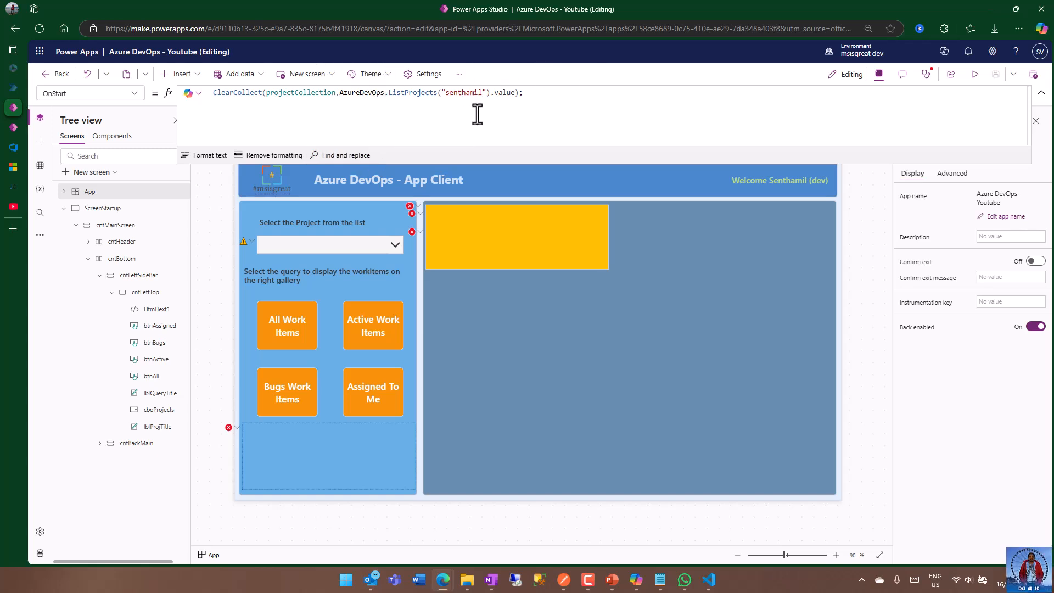
double_click(297, 93)
key(ctrl+c)
click(187, 173)
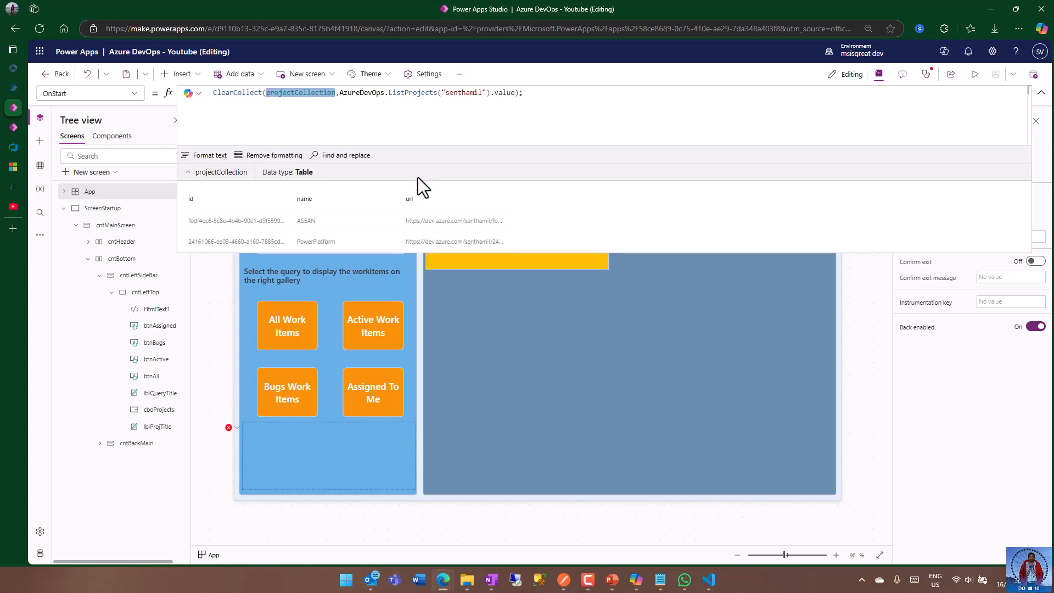
Set the Items property of the cboProjects project dropdown to projectCollection.
click(860, 336)
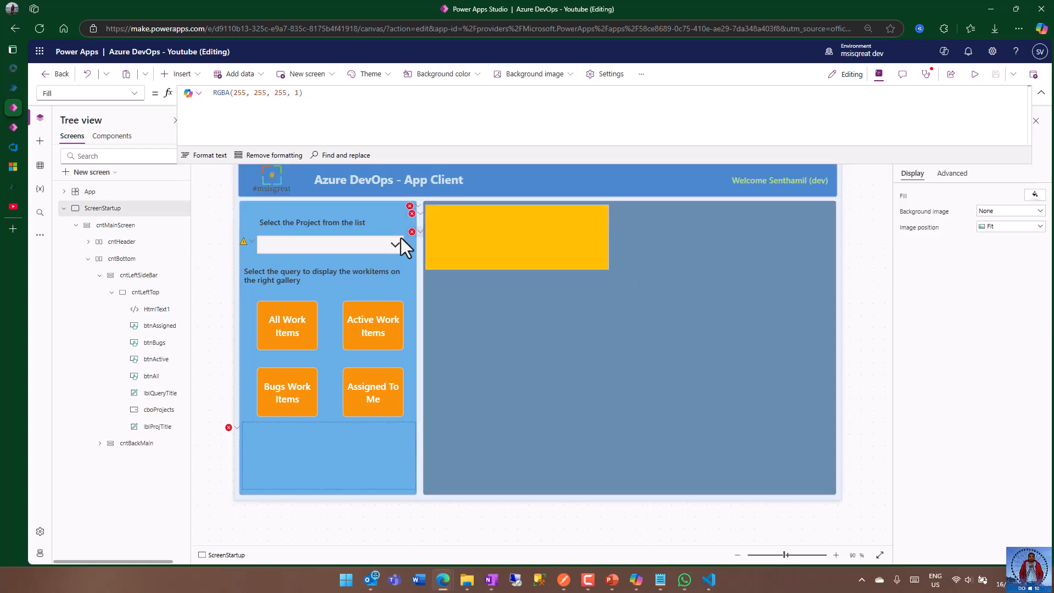
click(328, 250)
click(253, 105)
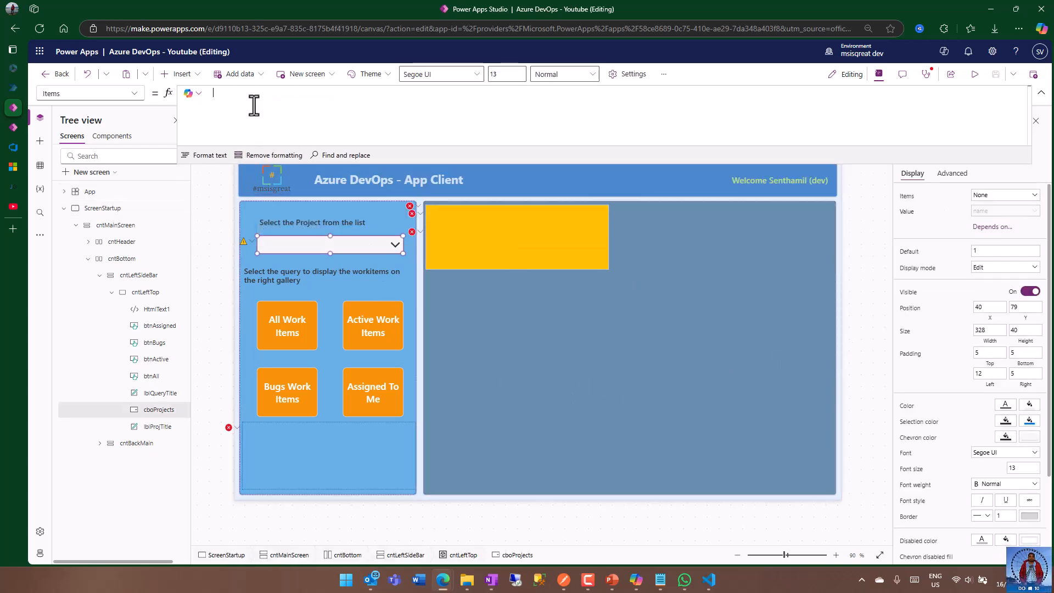
key(ctrl+v)
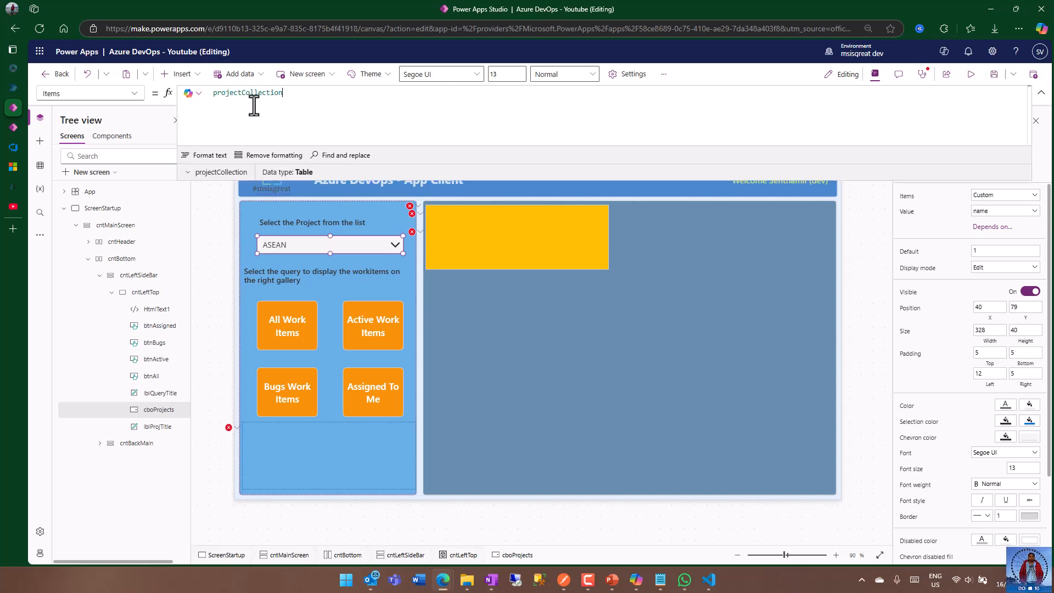
click(848, 272)
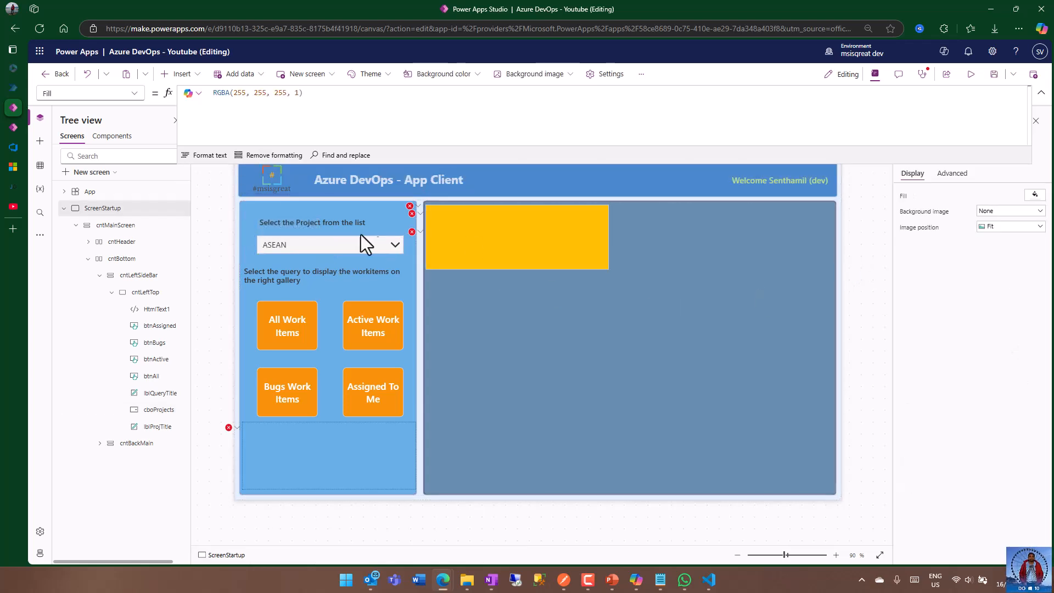
click(325, 246)
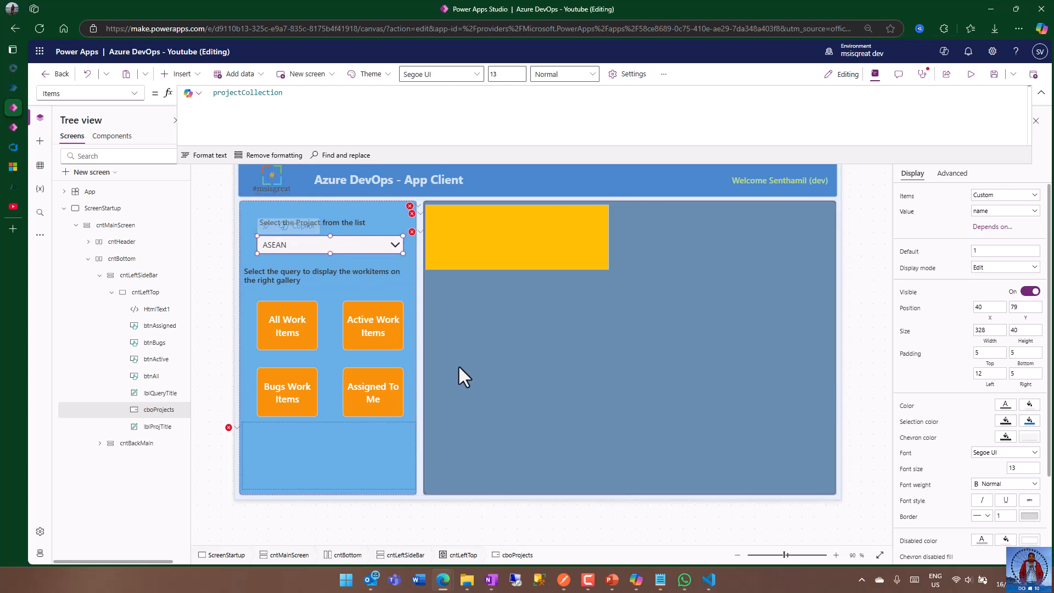
In the All Work Items button's OnSelect property, begin a ClearCollect formula with workItemIds as the collection.
click(284, 330)
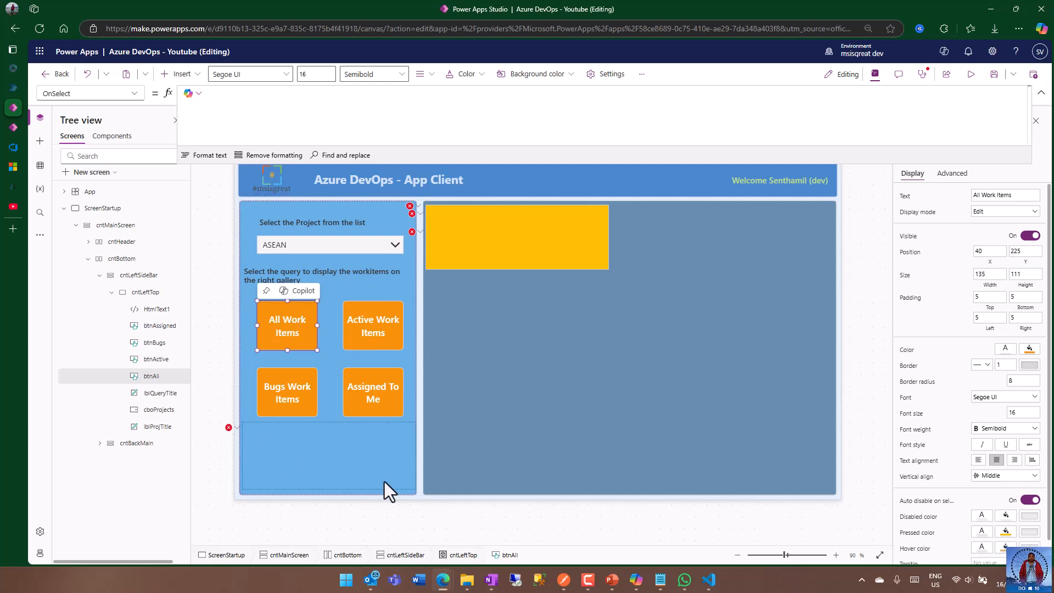
click(292, 101)
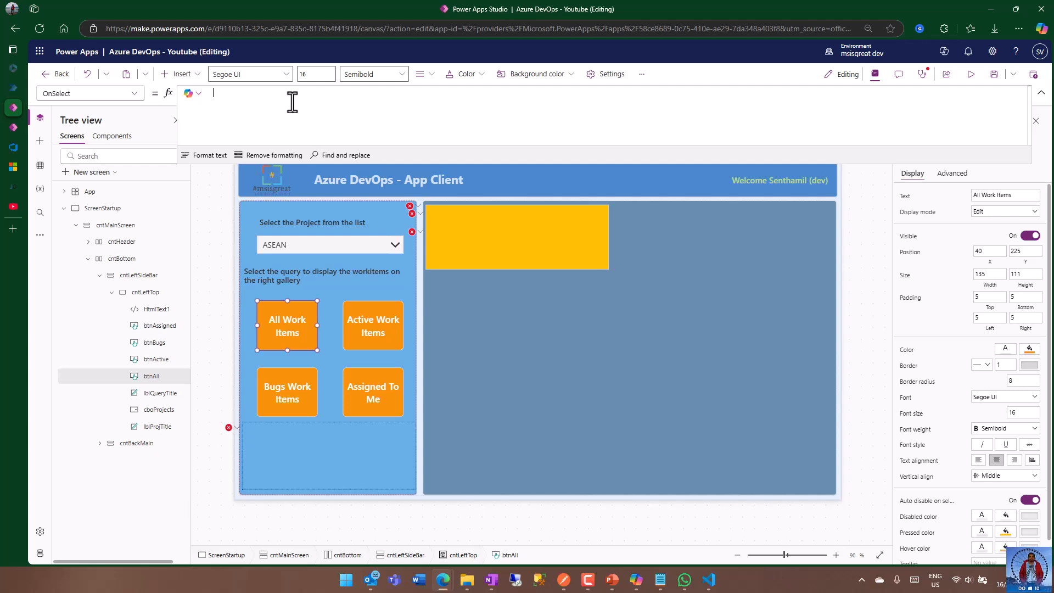
text(Clea)
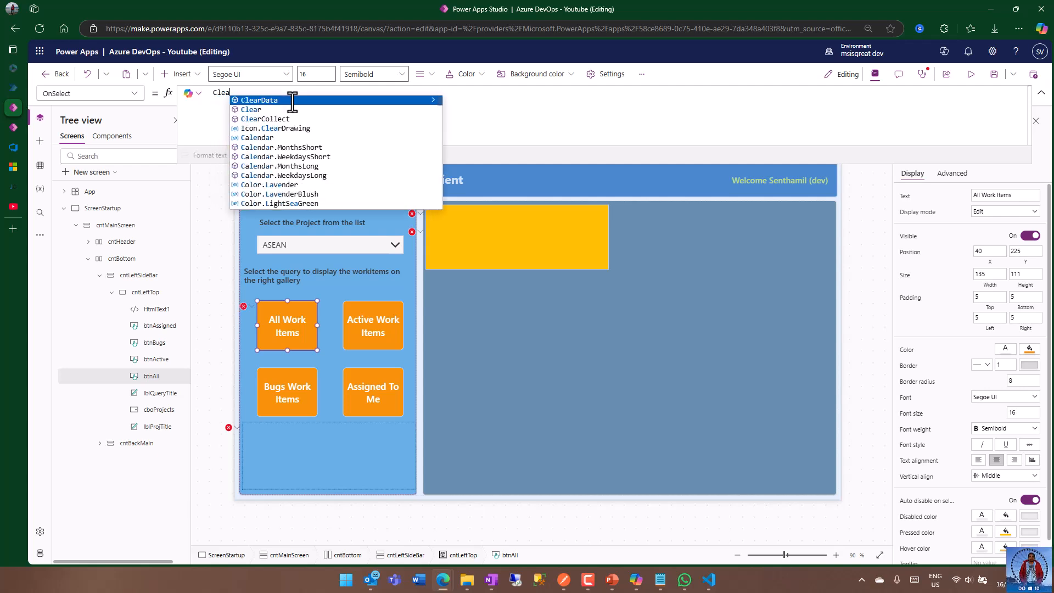
text(rCollect()
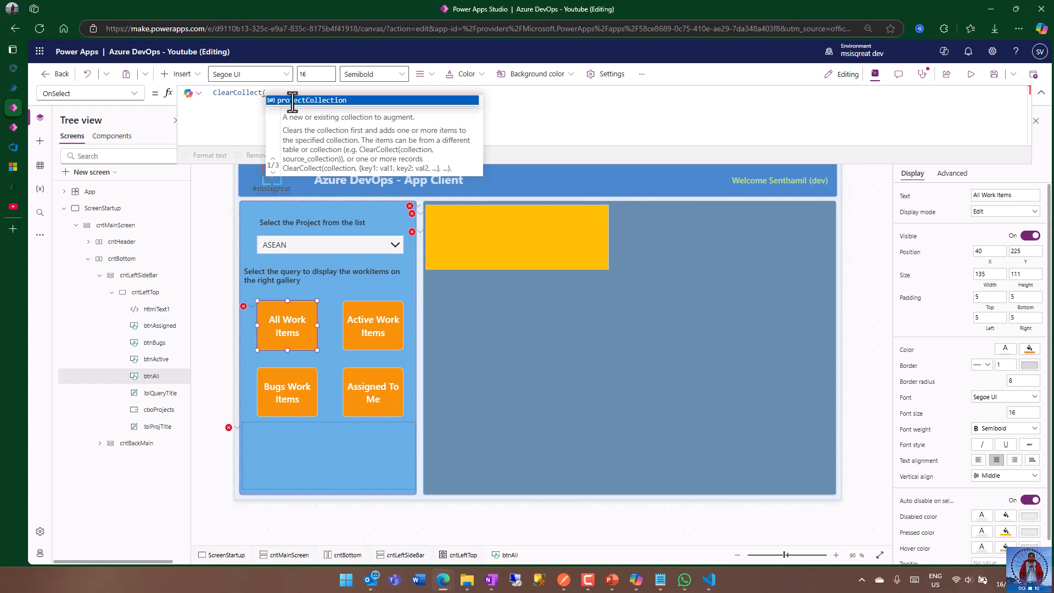
text(workItem)
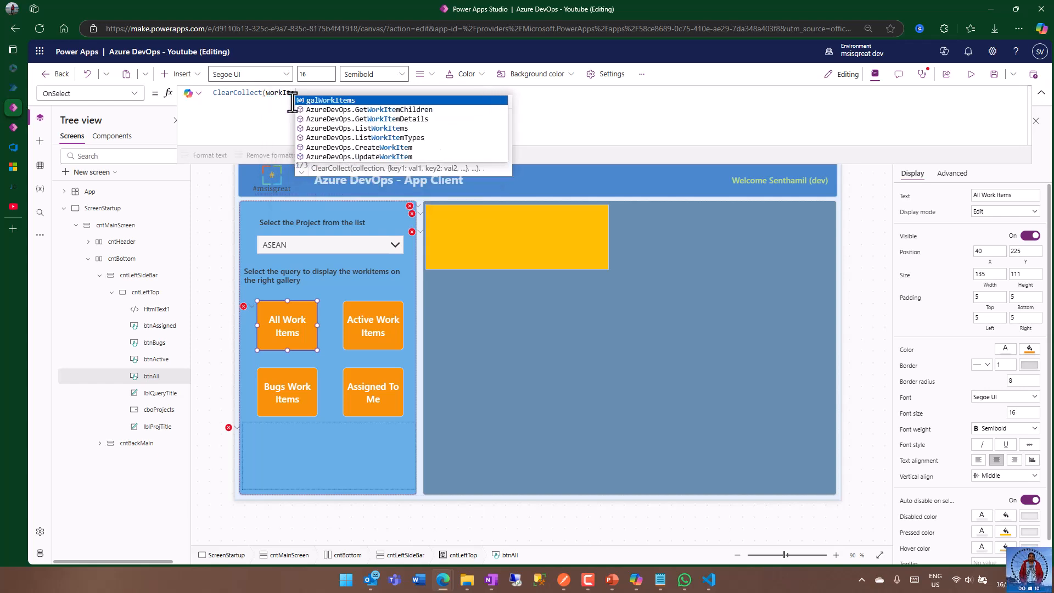
text(Ids)
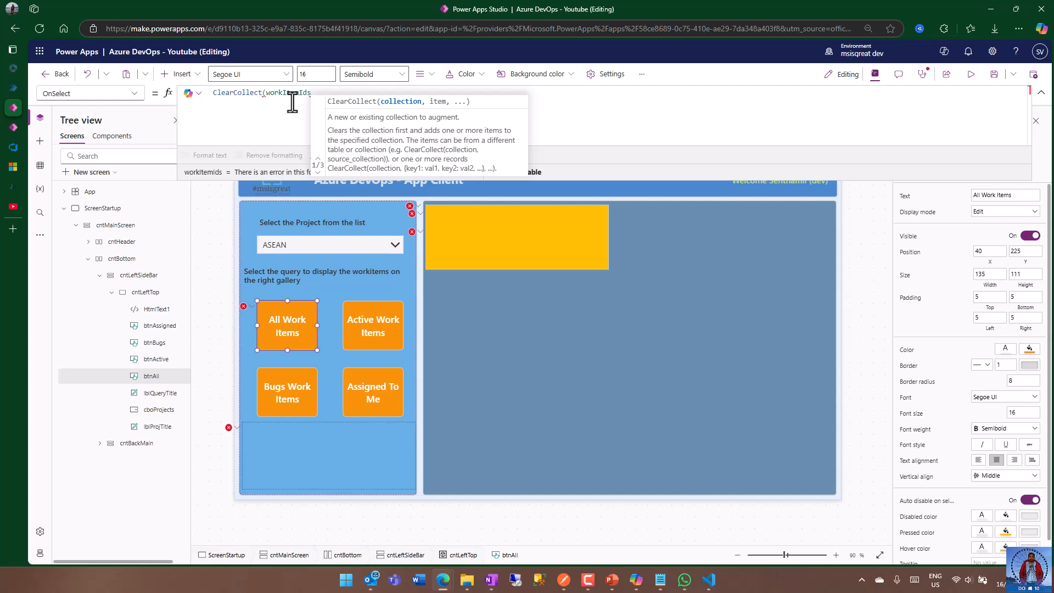
text(,)
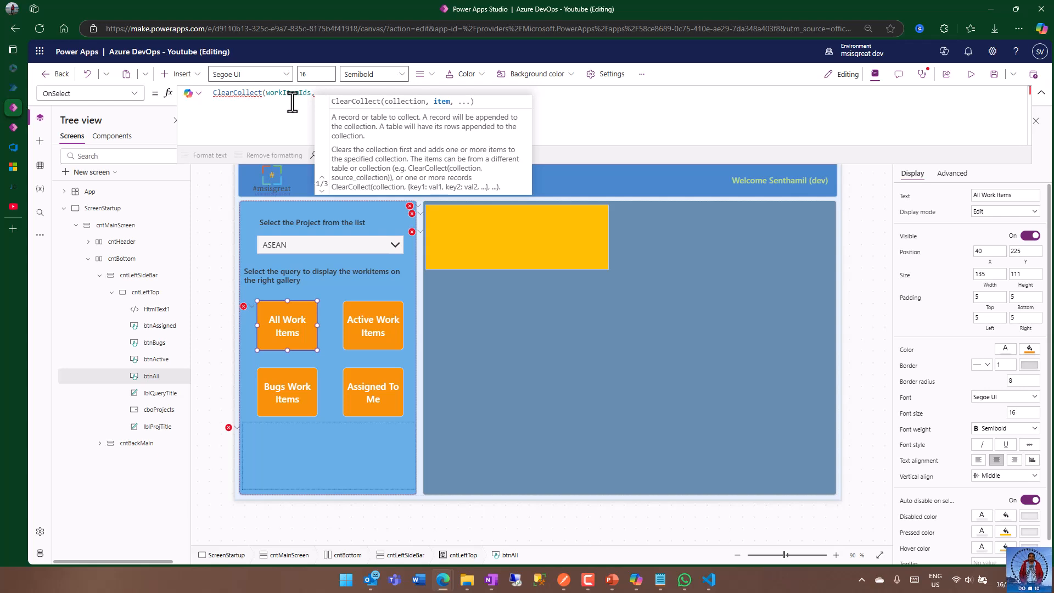
Find the CustomAzureDevOps connector by searching for CustomAz and add it to the app as a data source using the existing connection.
click(40, 167)
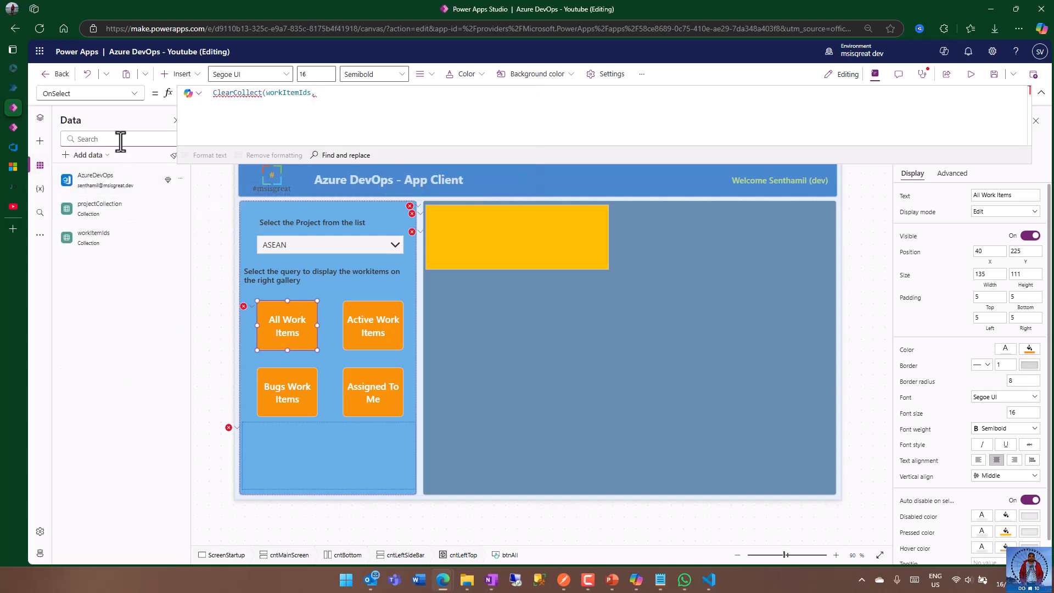
click(87, 155)
text(Custom)
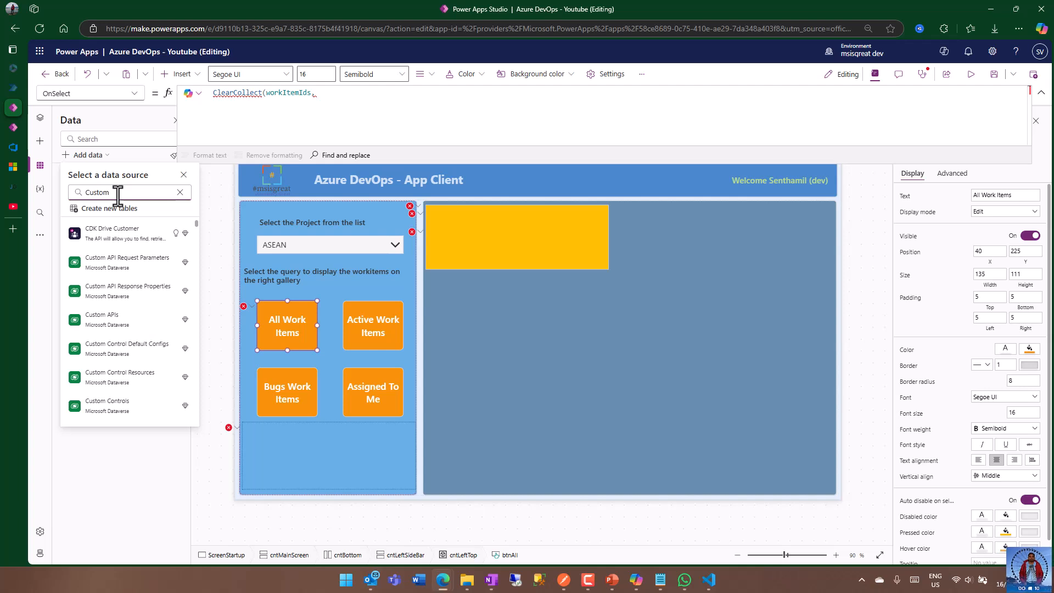
text(Az)
mouse_move(123, 235)
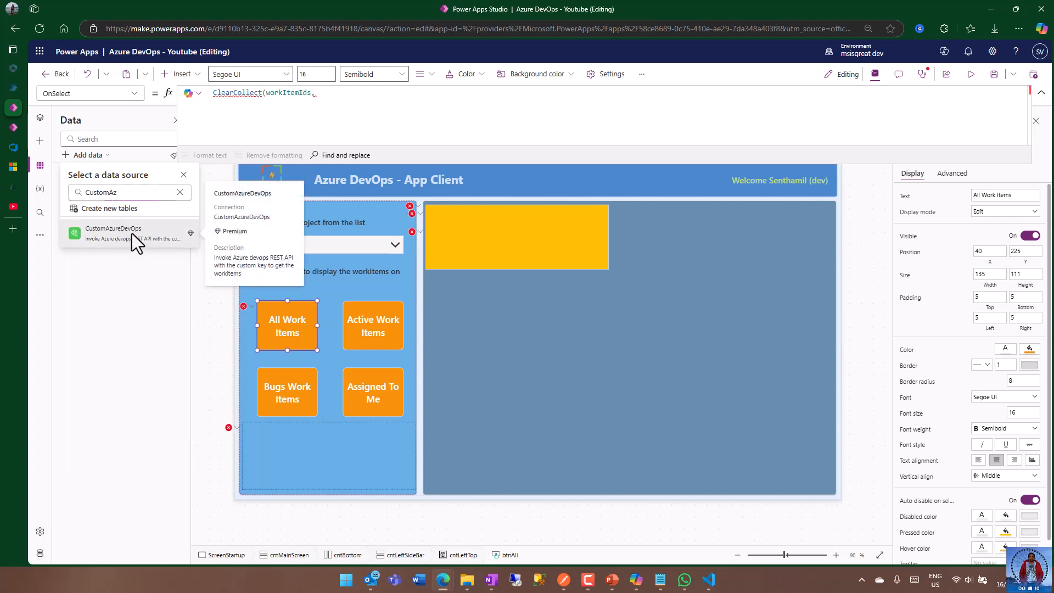
click(131, 233)
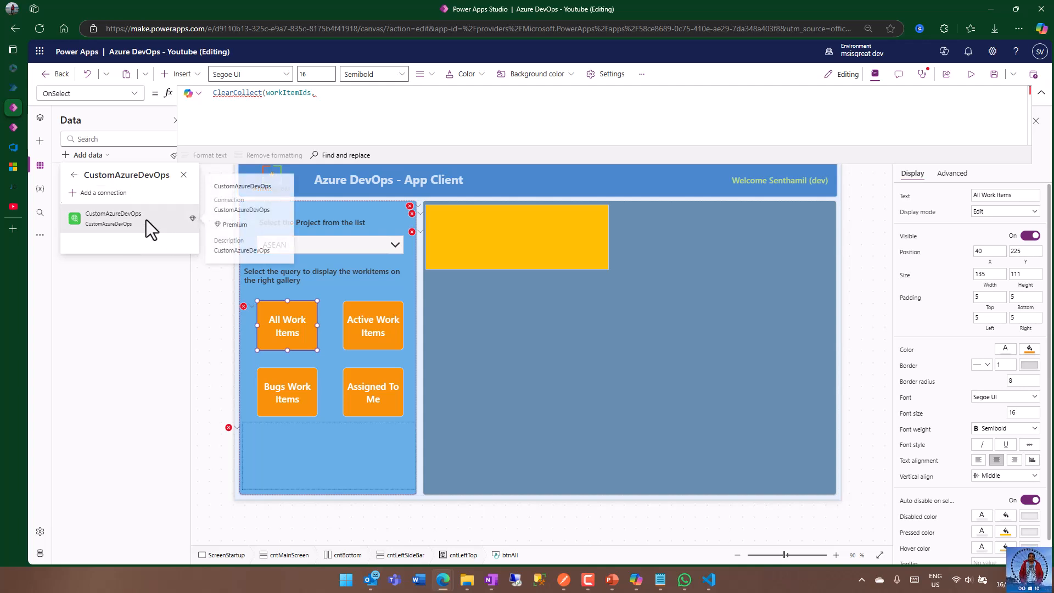
click(146, 219)
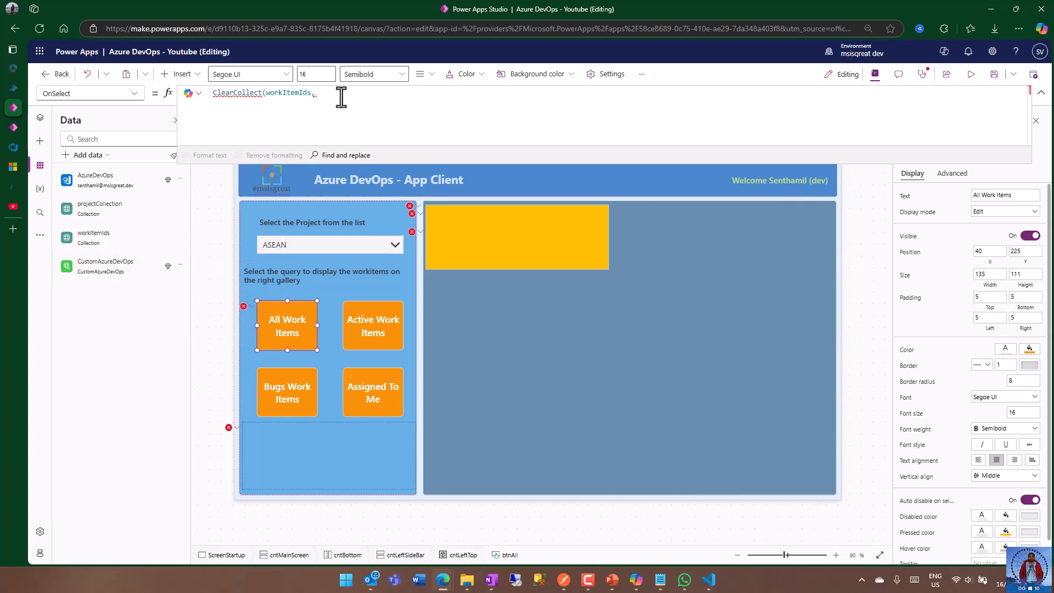
Continue the ClearCollect formula with a CustomAzureDevOps.GetItemsByQueryId call and pass the quoted organization name as its first argument.
text(ustomAzureDevOps)
key(Tab)
text(.)
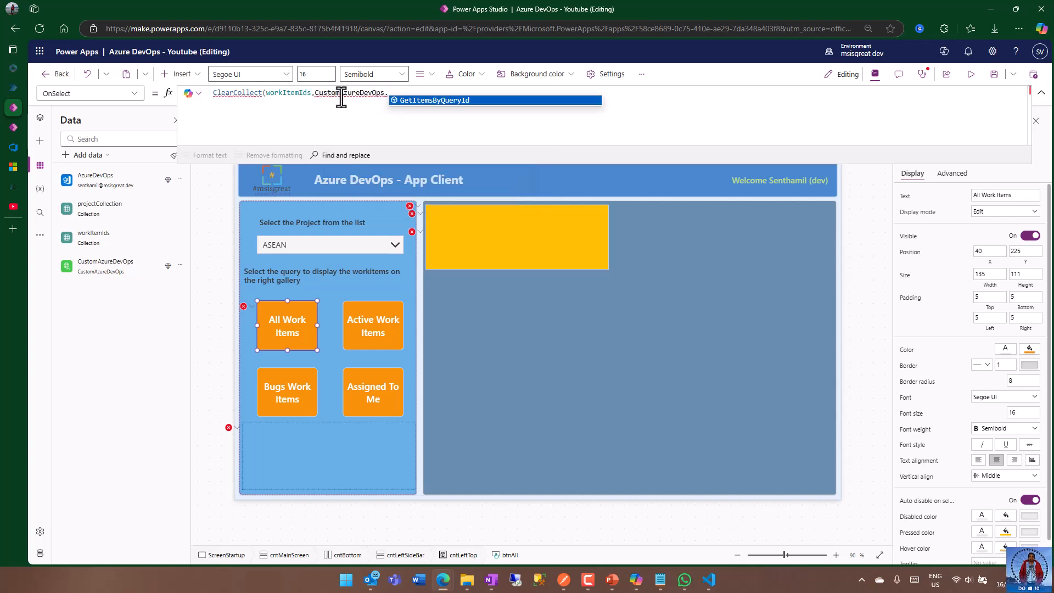
key(Tab)
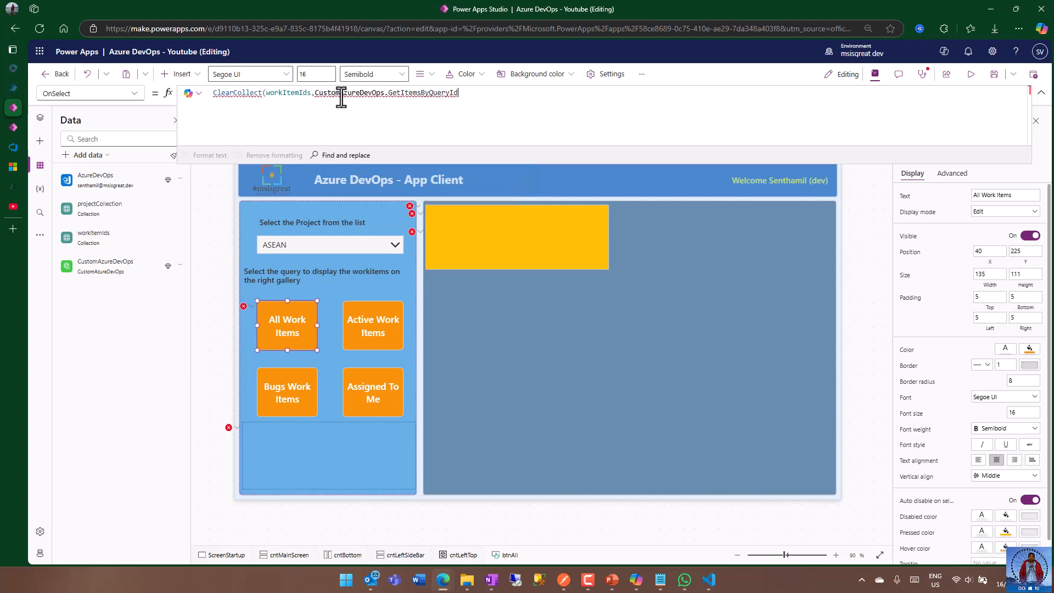
text(()
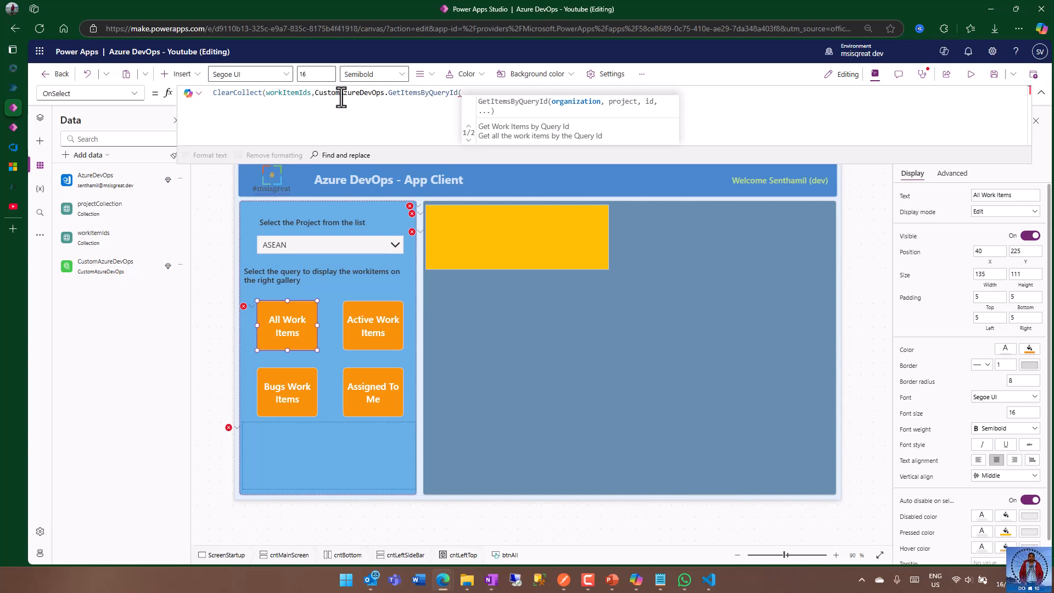
text("senthamil",)
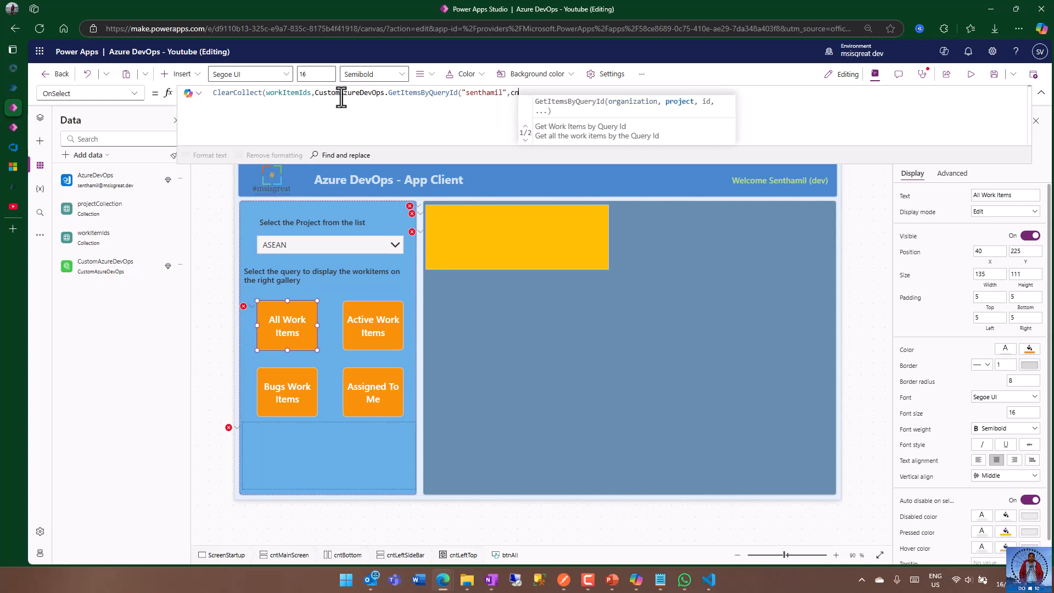
text(cbo)
Pass cboProjects.Selected.name as the project argument and an empty quoted string as the id, and close the GetItemsByQueryId call.
key(Tab)
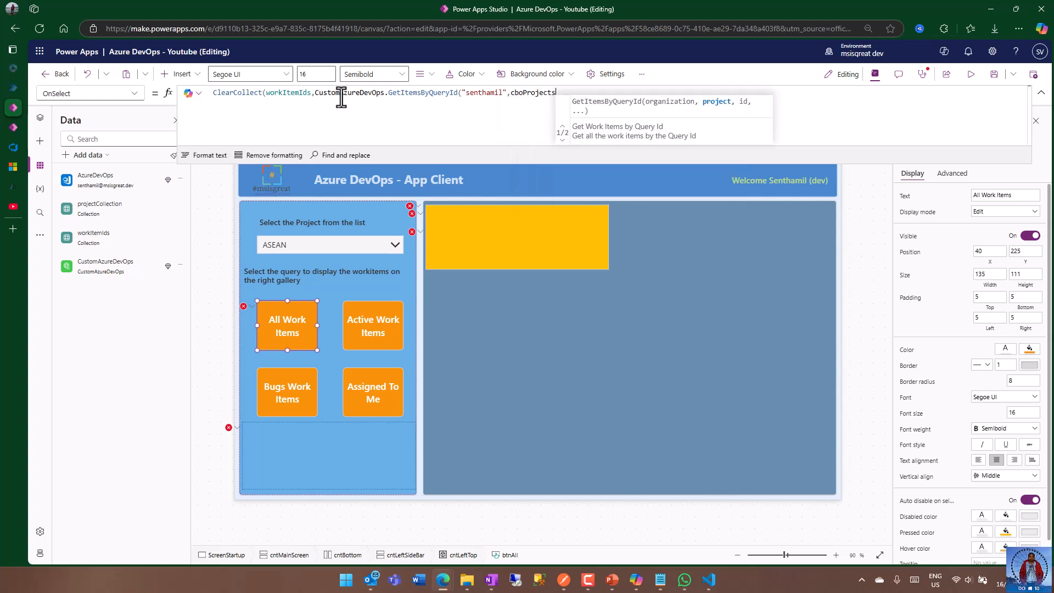
text(.se)
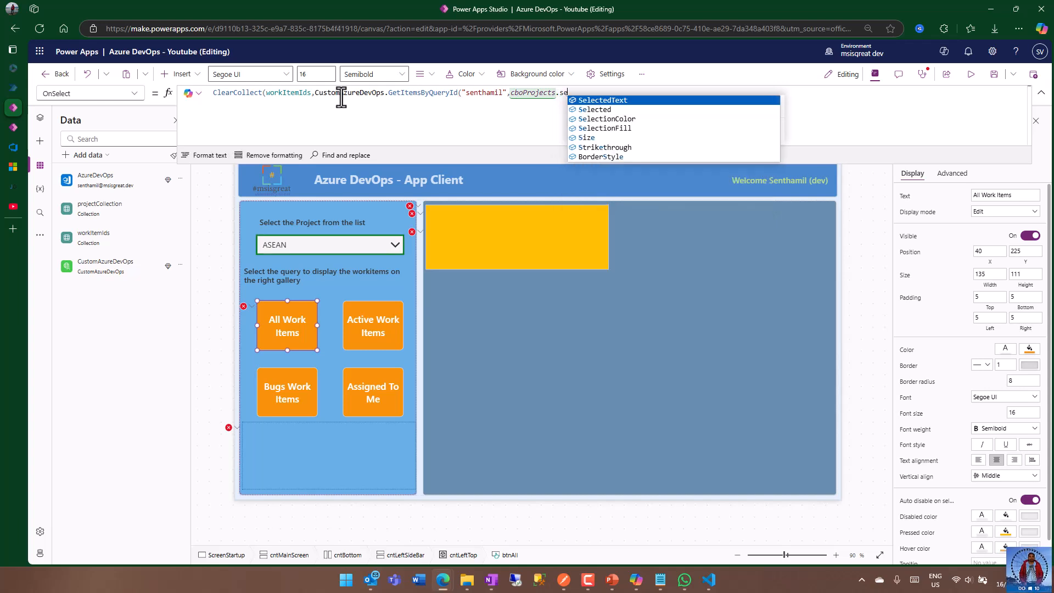
key(Down)
key(Tab)
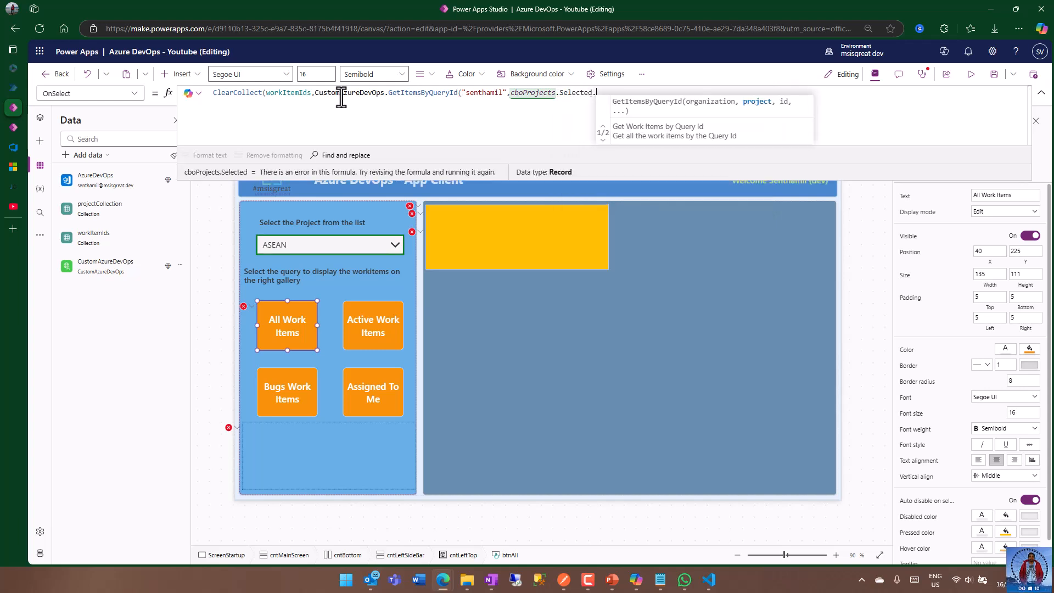
text(.)
key(Down)
key(Tab)
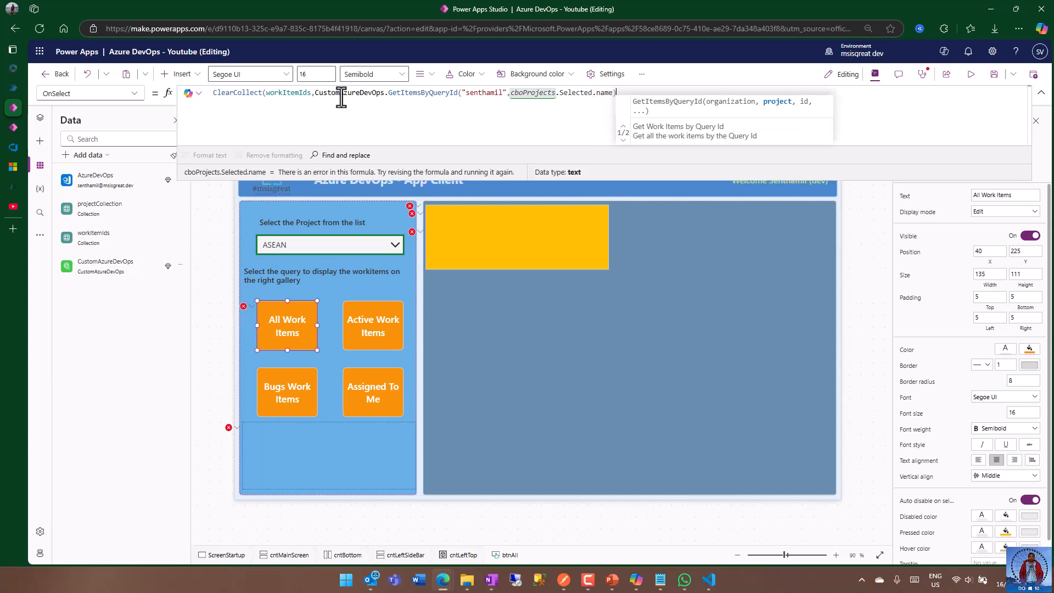
text(,)
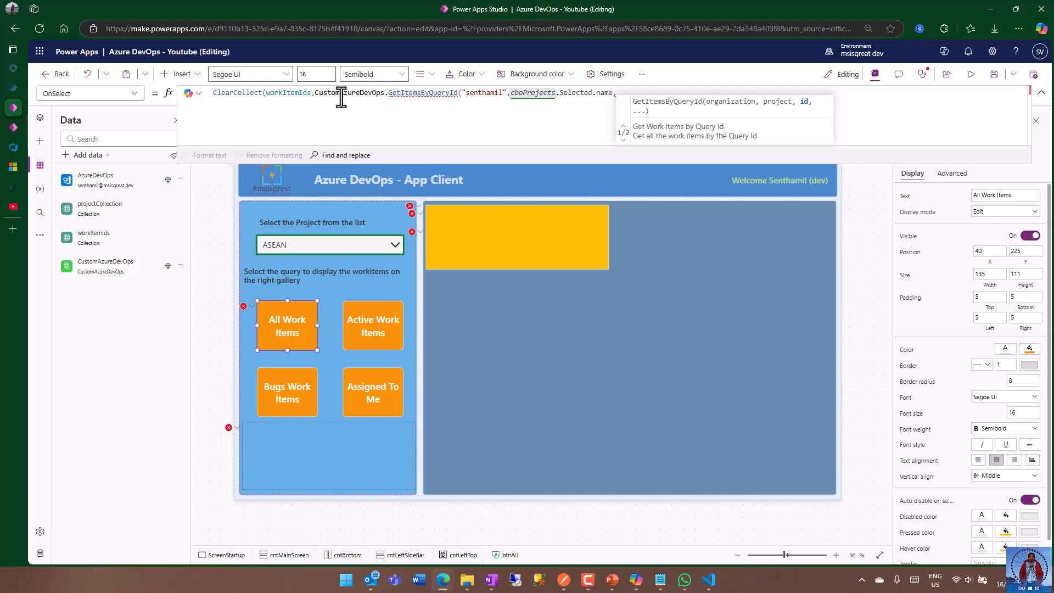
text(""))
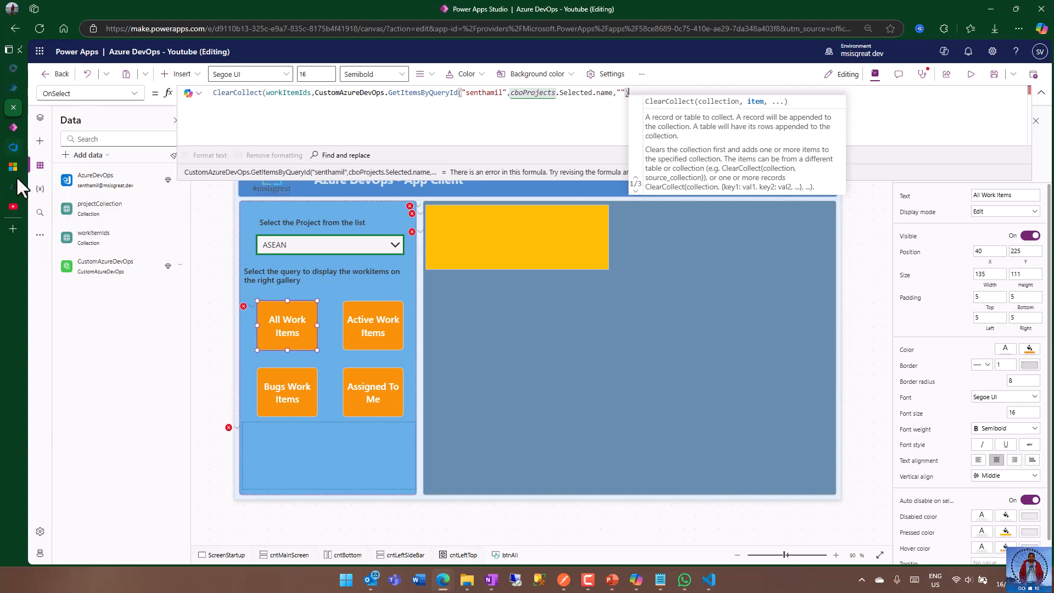
Copy the All WorkItems query ID from its Azure DevOps page address and insert it between the empty quotes in the Power Apps formula.
click(18, 149)
right_click(400, 28)
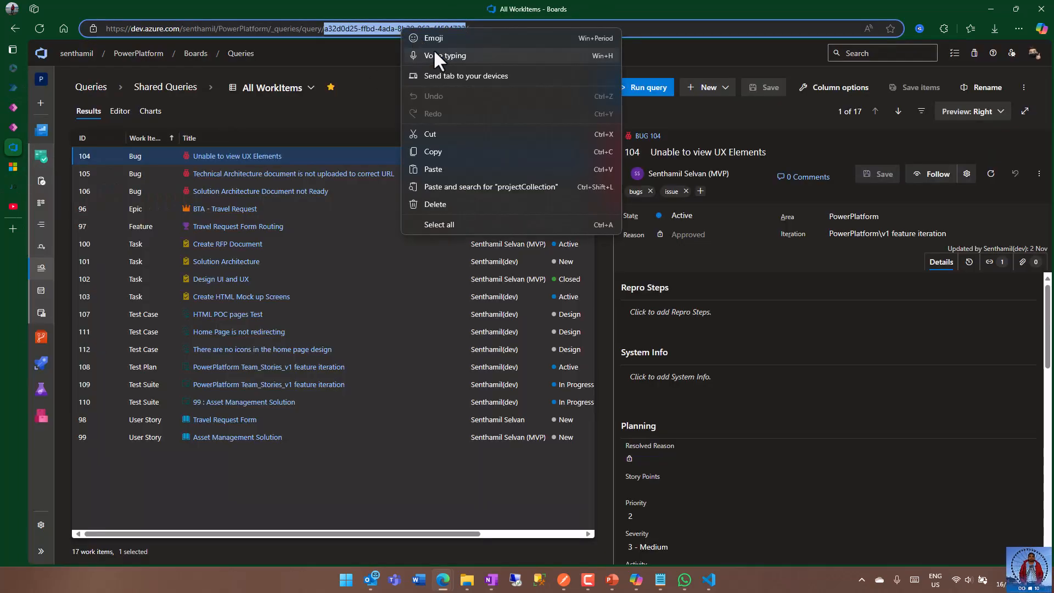
click(439, 151)
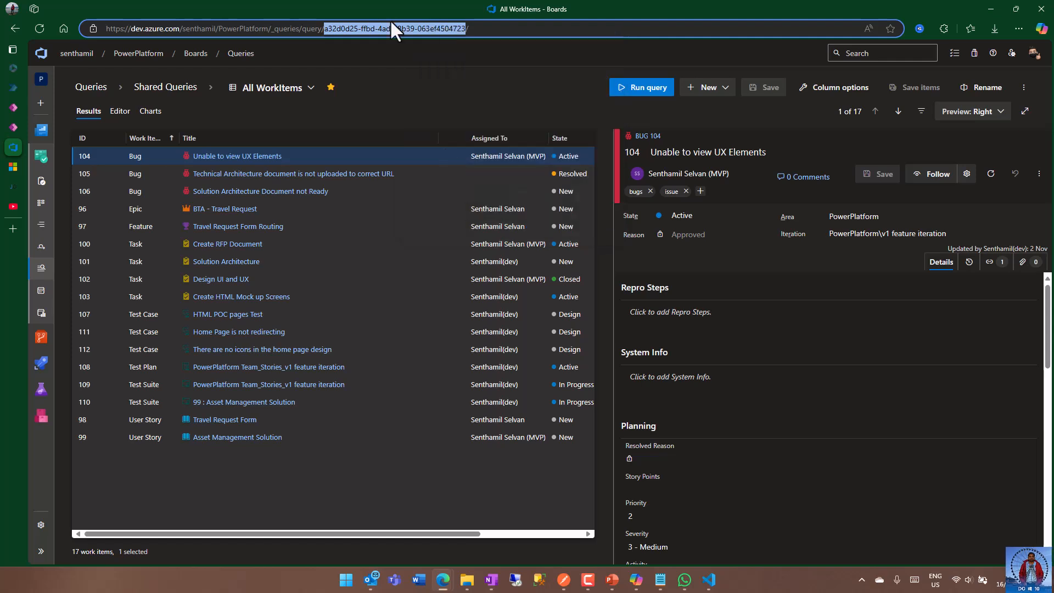
click(15, 126)
click(15, 109)
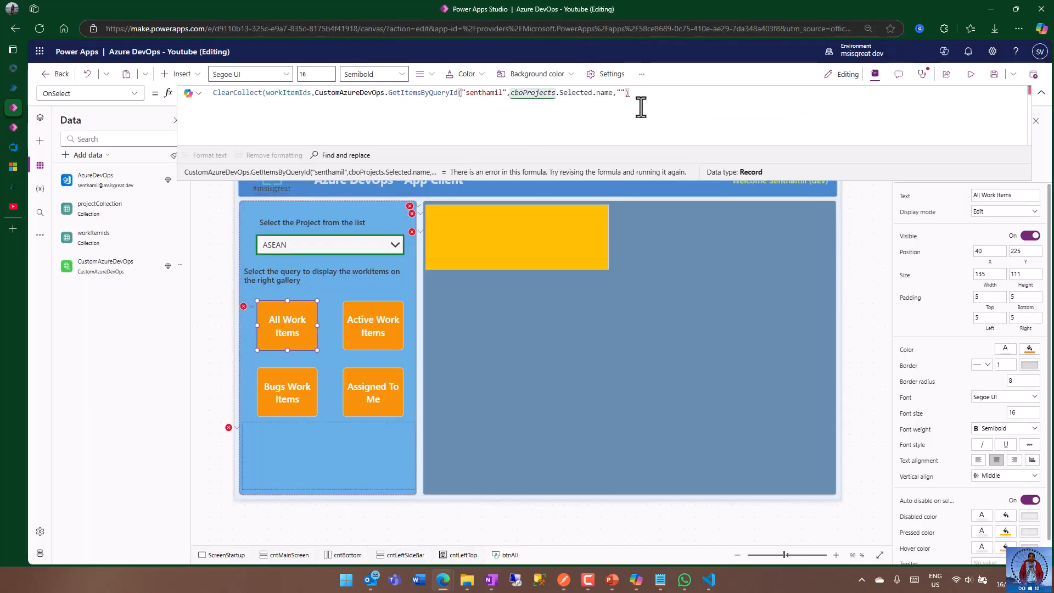
key(Left)
text(a32d0d25-ffbd-4ada-8b39-063ef4504723)
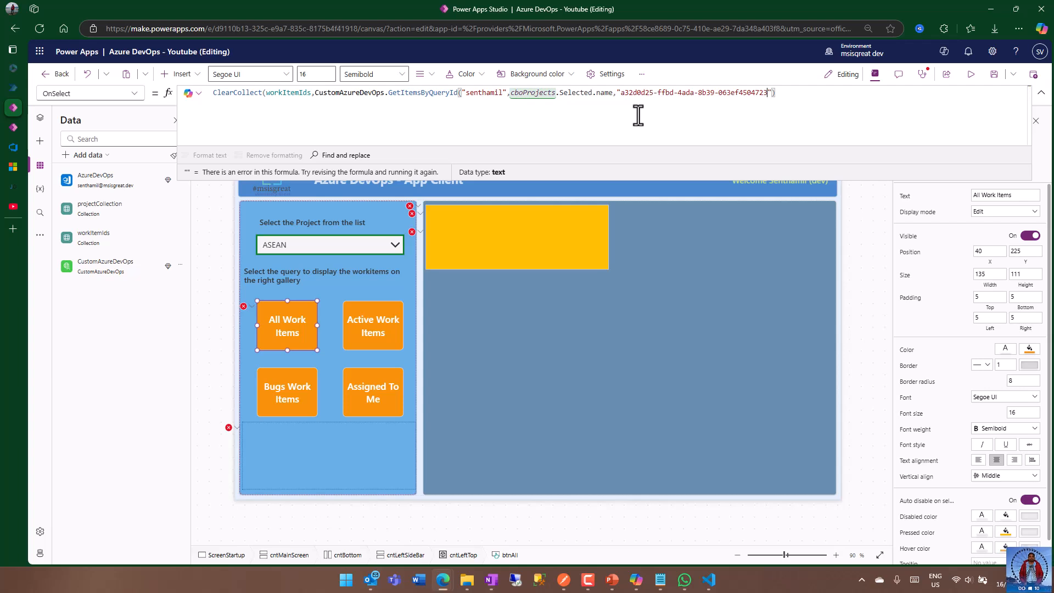
Append the workItems property to the result of the GetItemsByQueryId call.
click(794, 96)
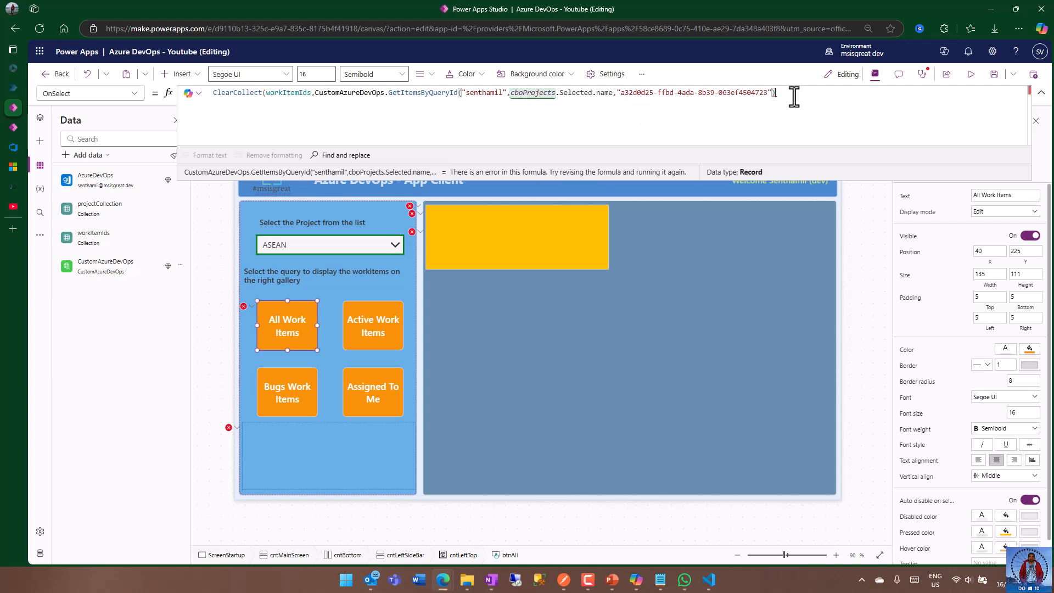
text(.)
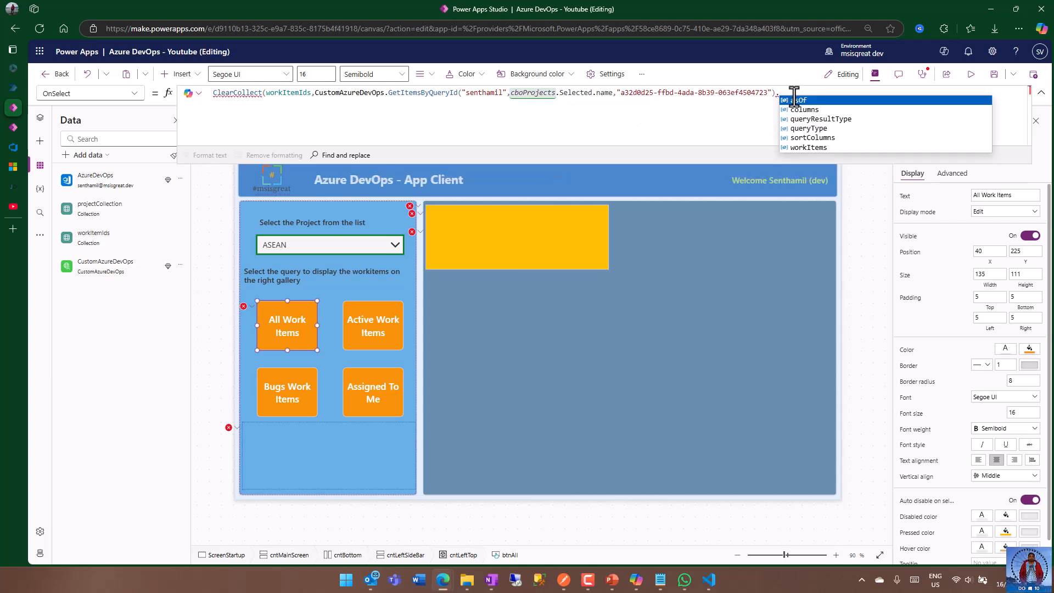
key(Down)
key(Down)
key(Down)
key(Down)
key(Down)
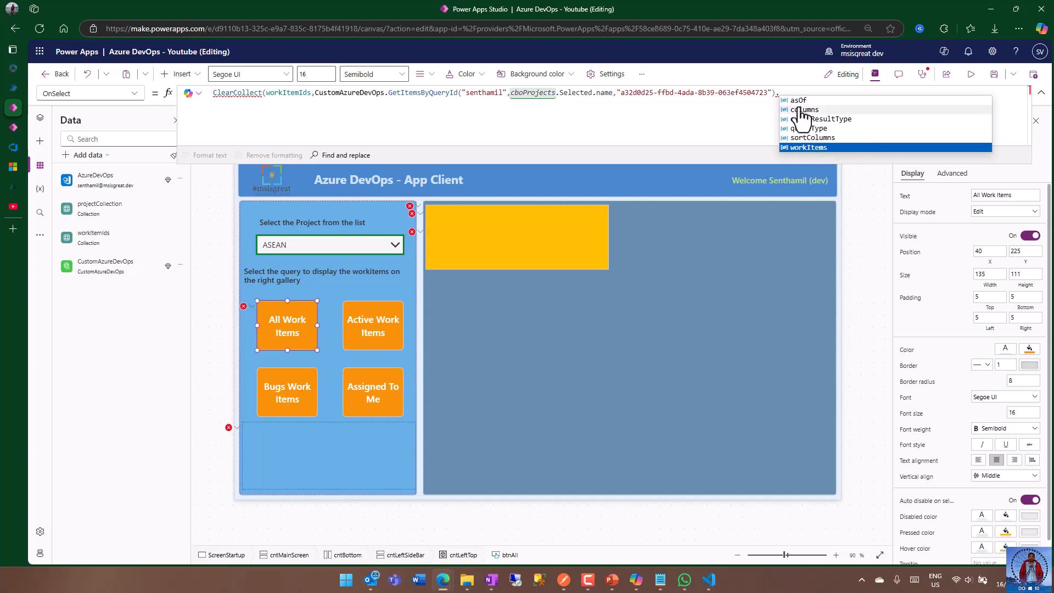
click(799, 147)
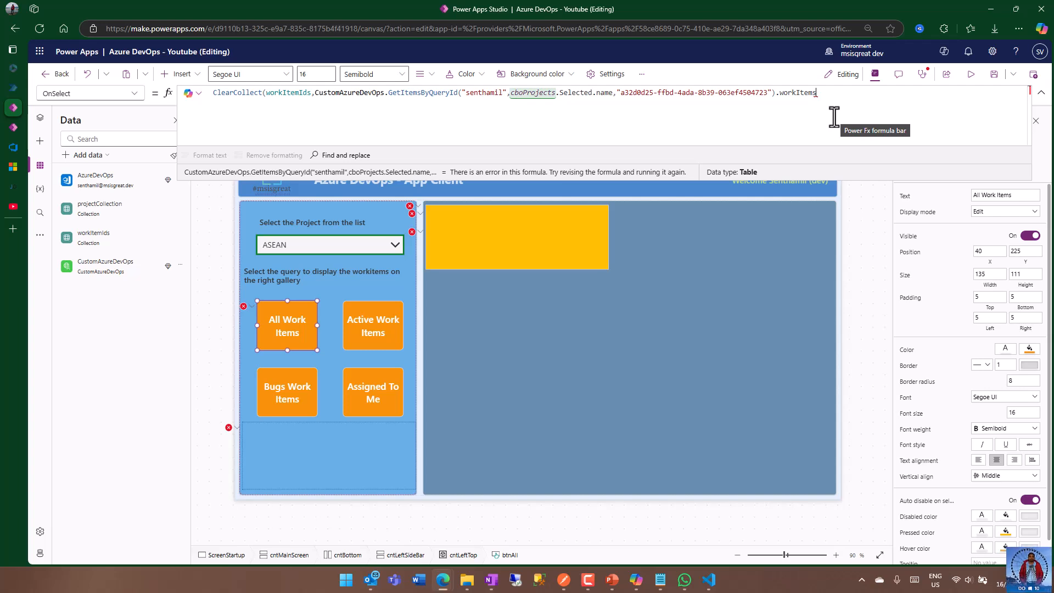
Close the ClearCollect formula with a parenthesis and semicolon, and save the app.
text();)
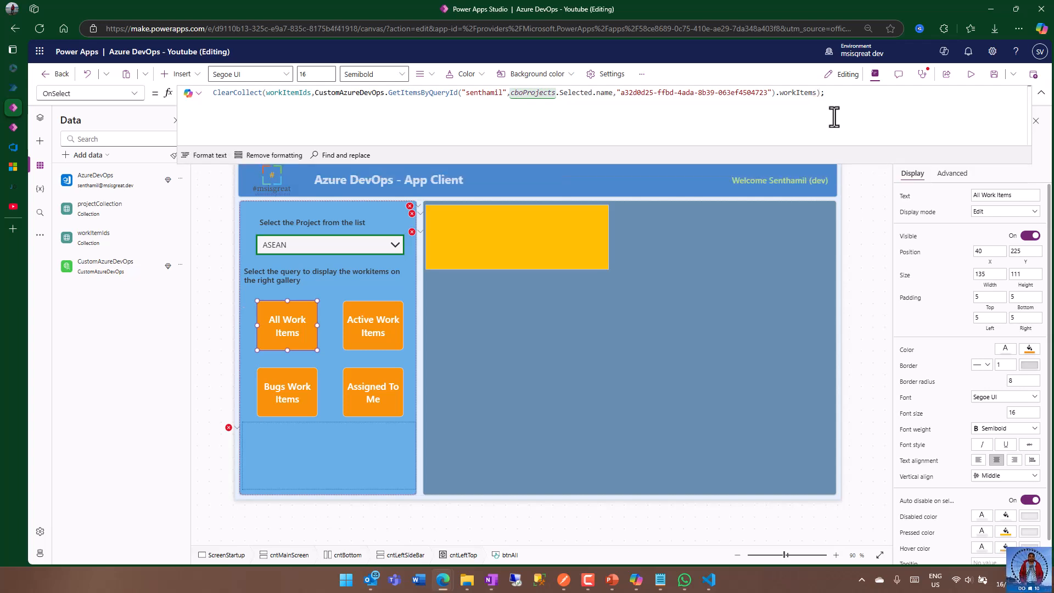
click(994, 74)
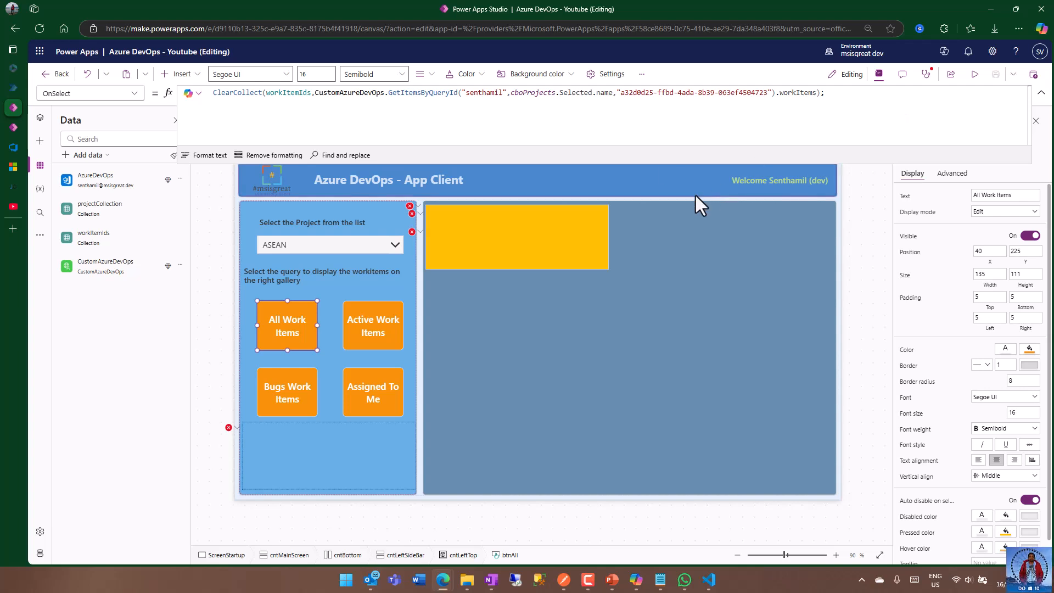
Start a second formula line with a Set call that uses jsonText as the variable name.
click(288, 94)
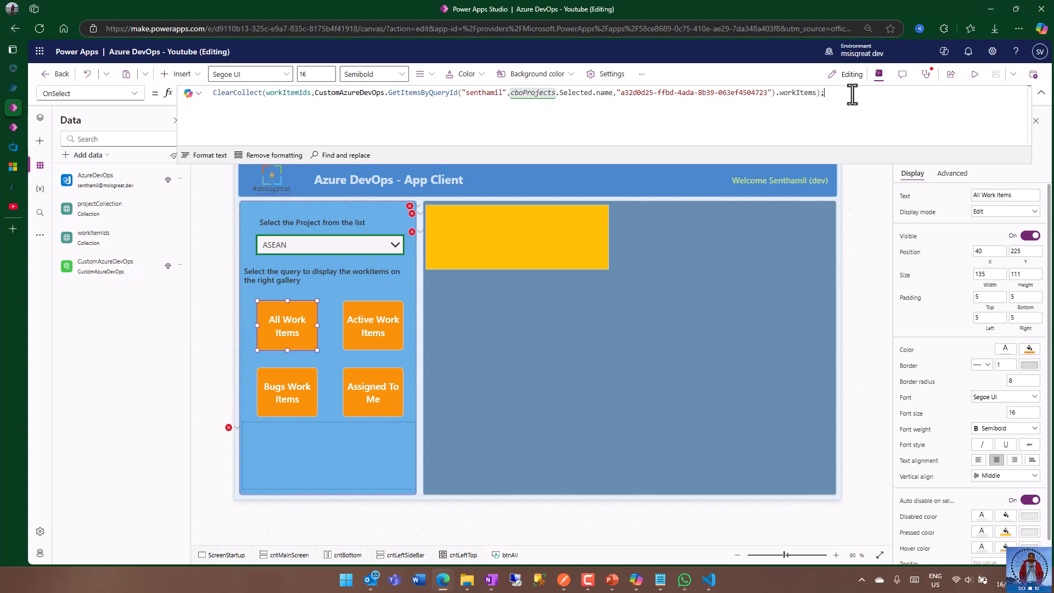
key(Return)
text(Set)
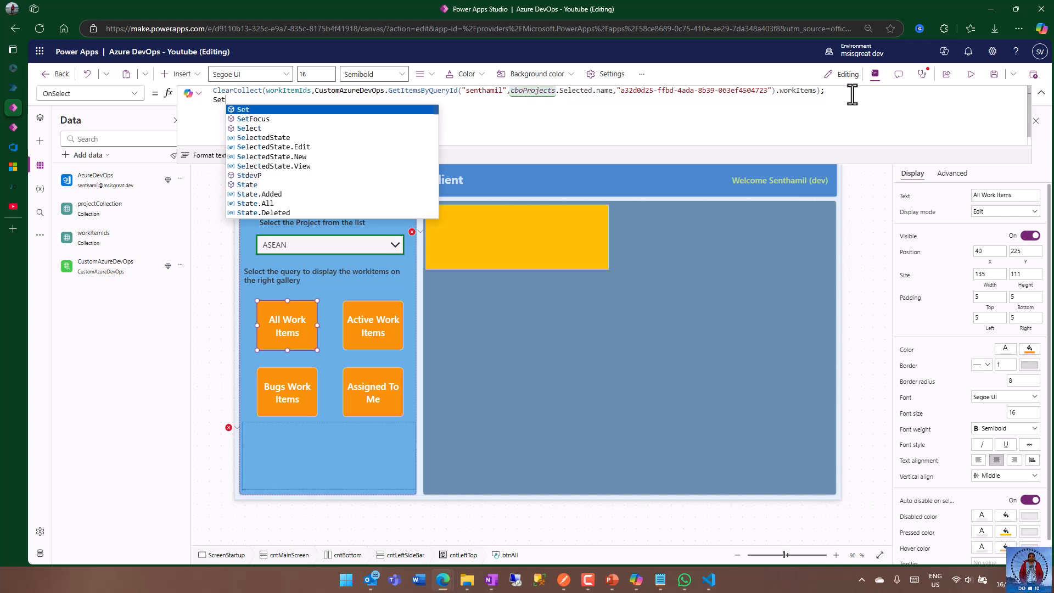
text(()
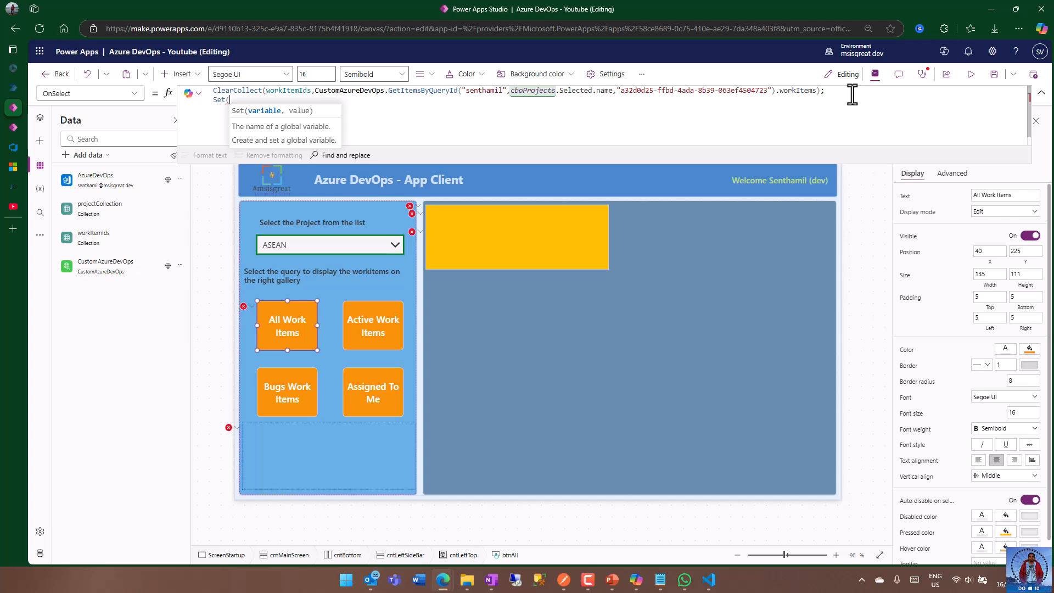
text(jsonText)
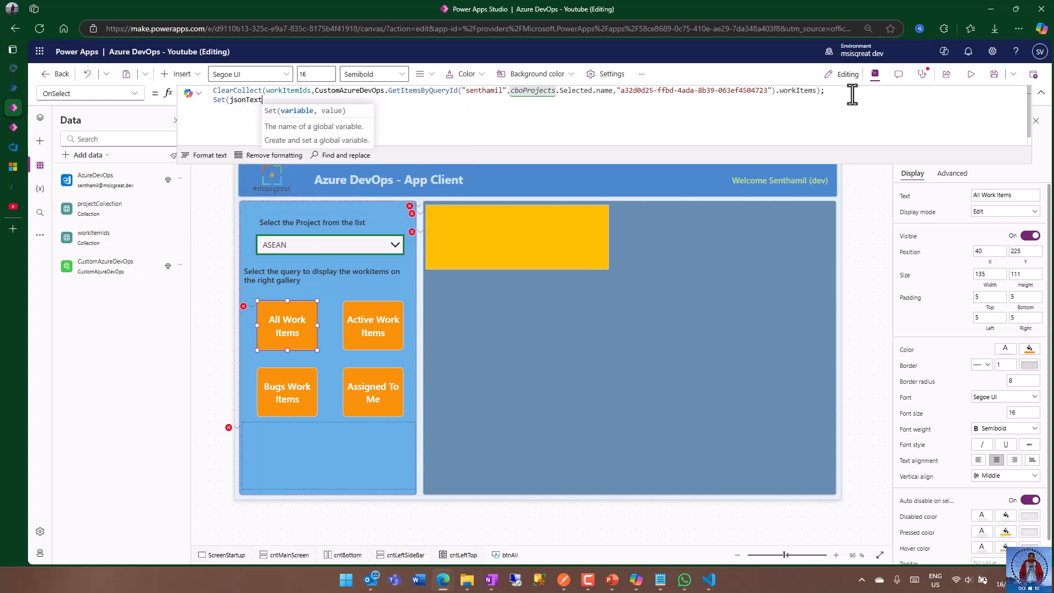
text(,)
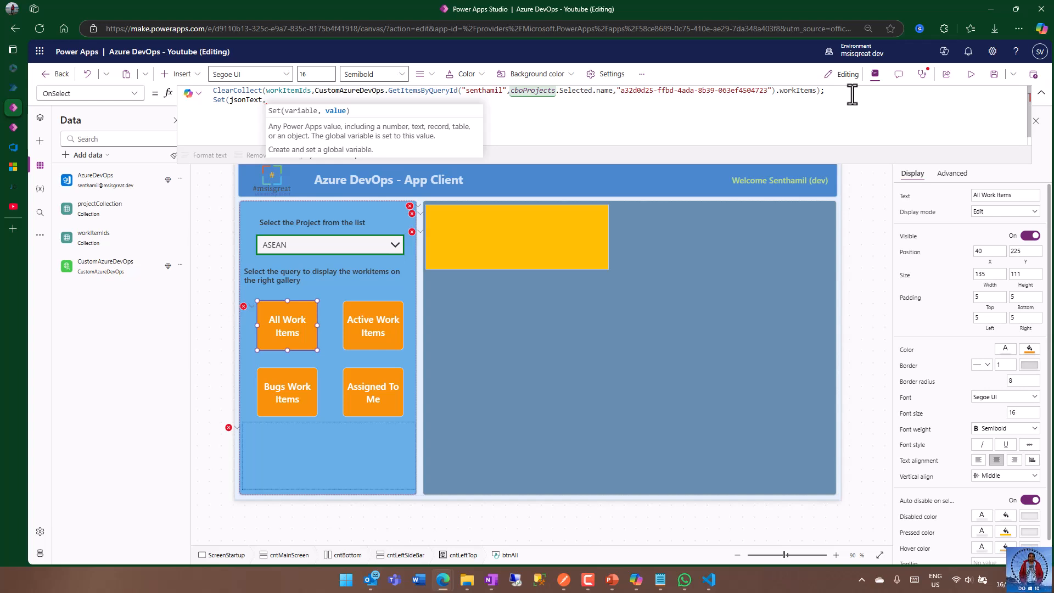
text(json)
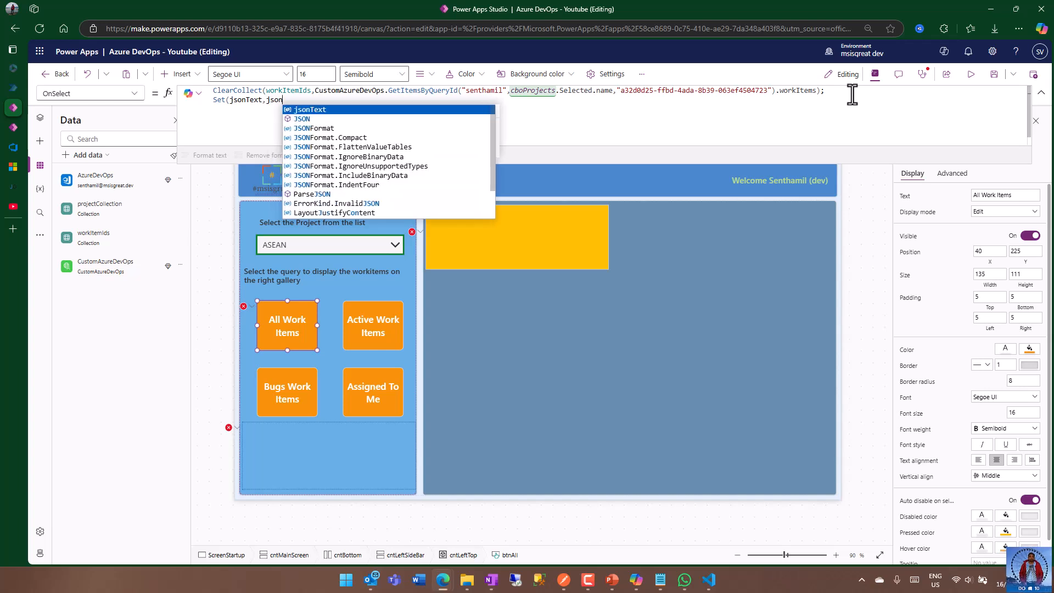
Pass JSON(galWorkItems) as the value of the Set call, close the statement with a semicolon, and save the app.
key(Down)
key(Tab)
text(()
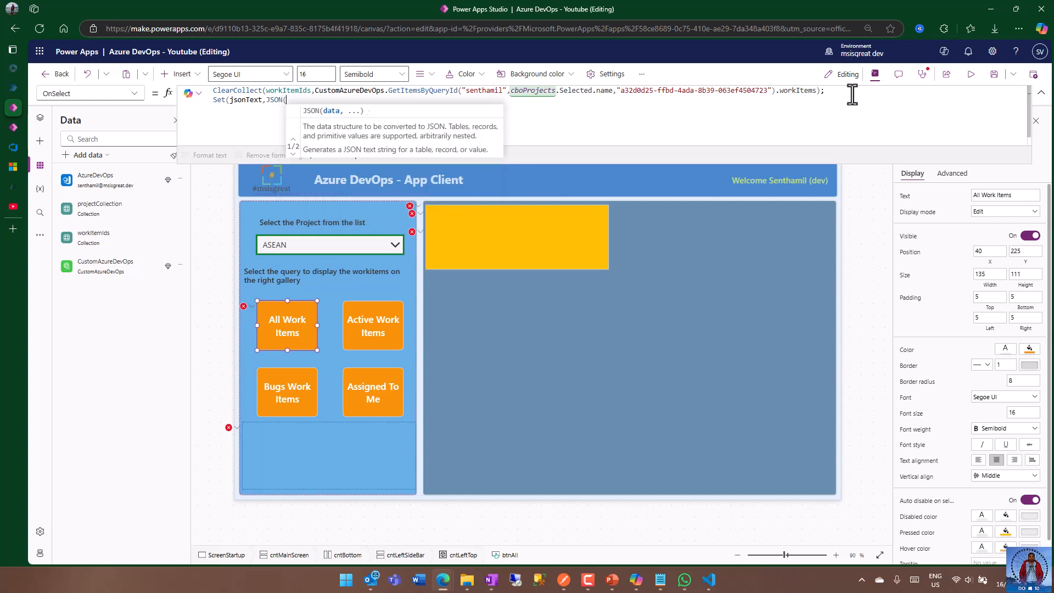
text(worki)
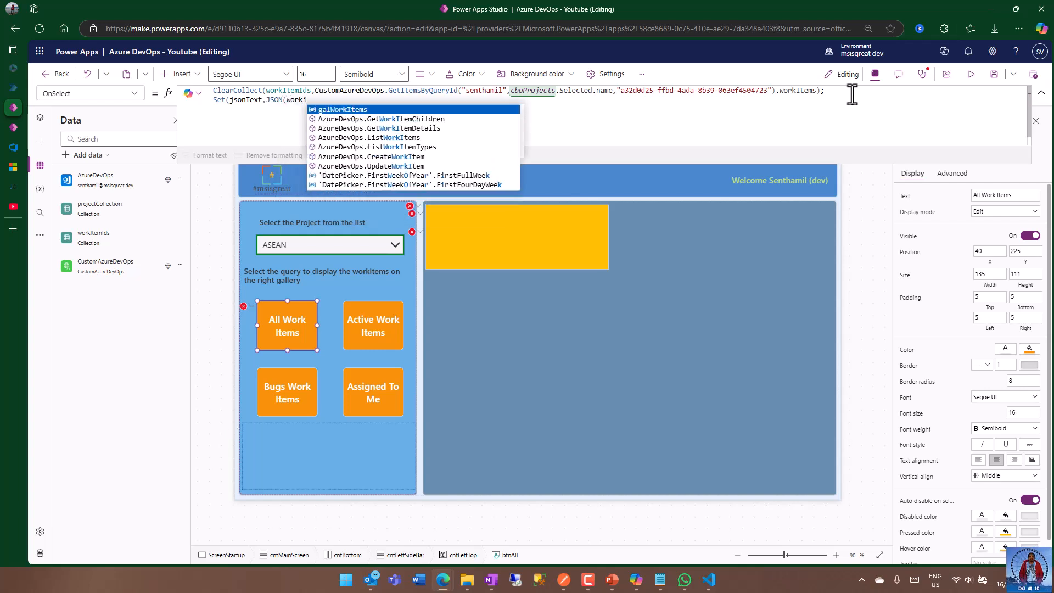
key(Tab)
text())
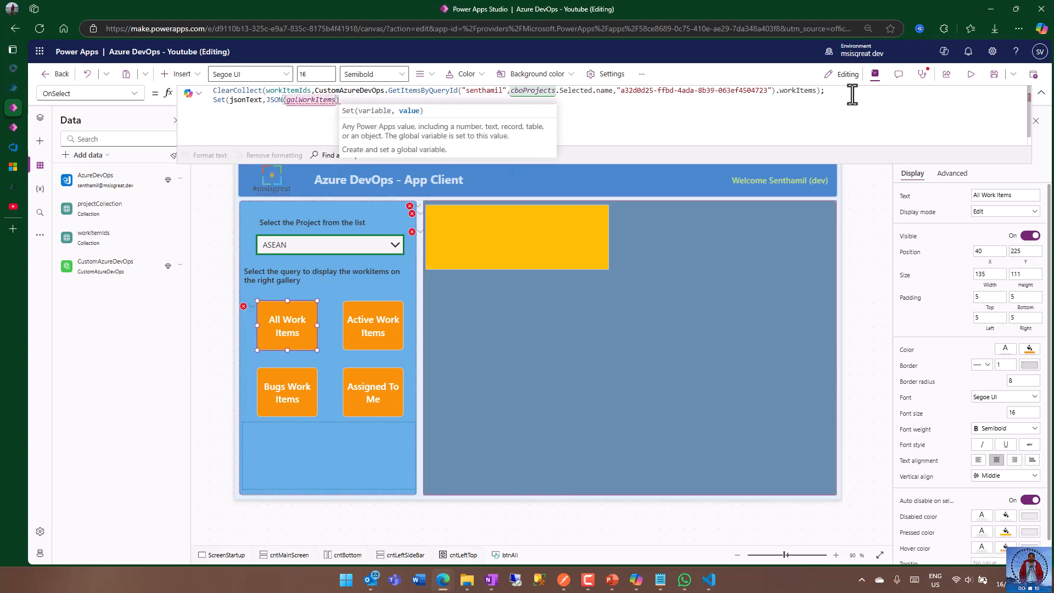
text();)
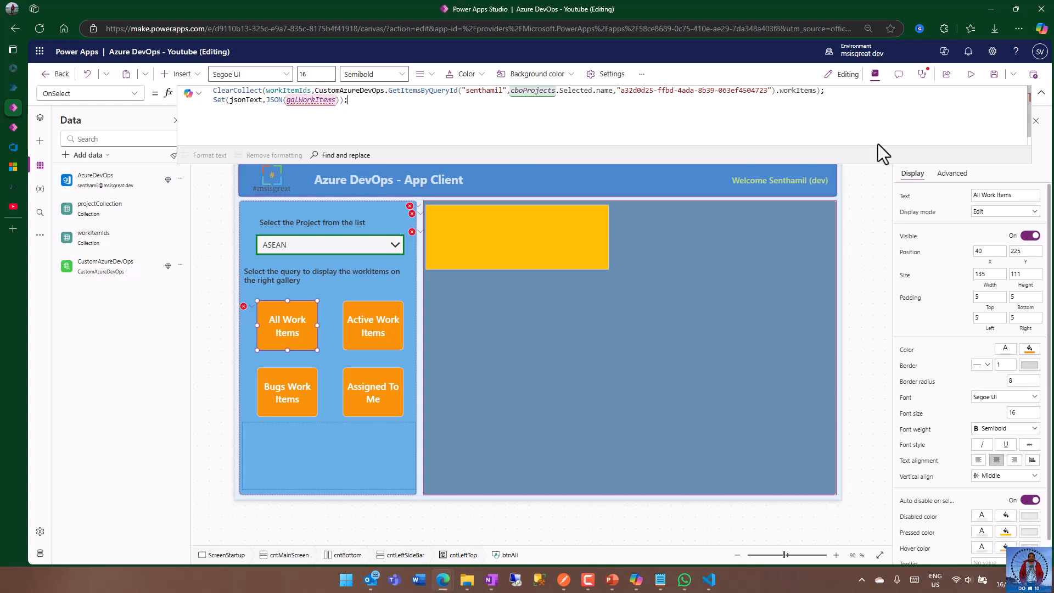
click(994, 74)
Replace galWorkItems inside the JSON function with the workItemIds collection name.
click(363, 112)
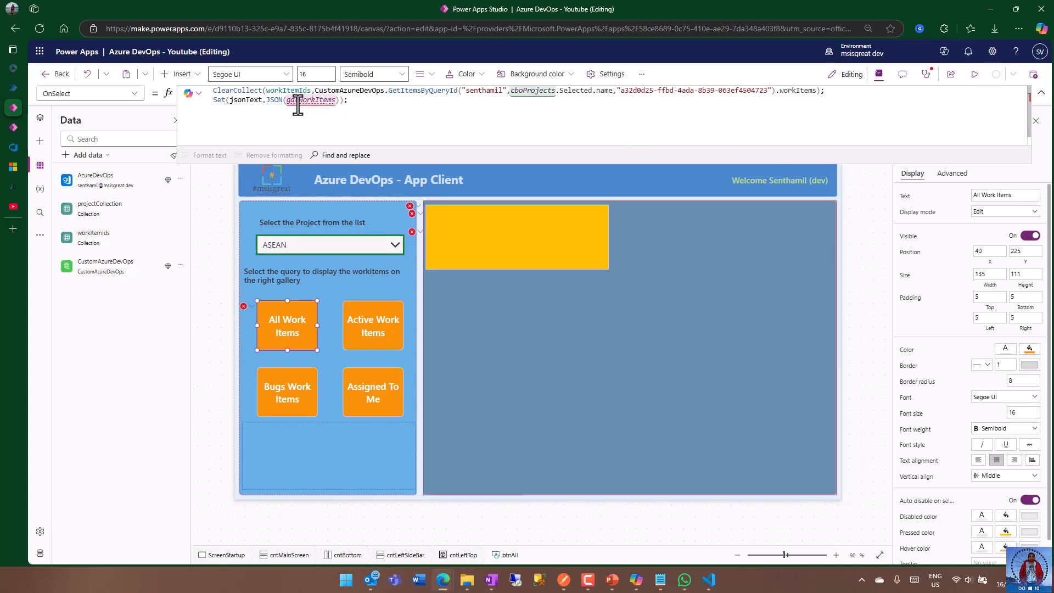
double_click(288, 90)
key(ctrl+c)
double_click(322, 100)
key(ctrl+v)
click(369, 115)
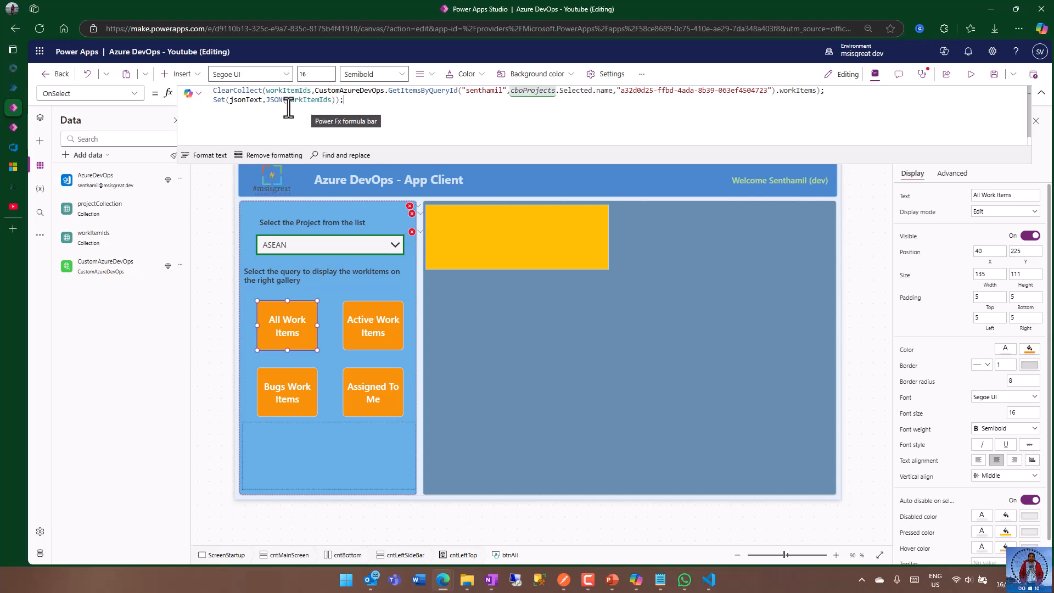
Check the HtmlText formula of the HTML text control below the buttons, and review the All Work Items button's OnSelect formula.
double_click(254, 99)
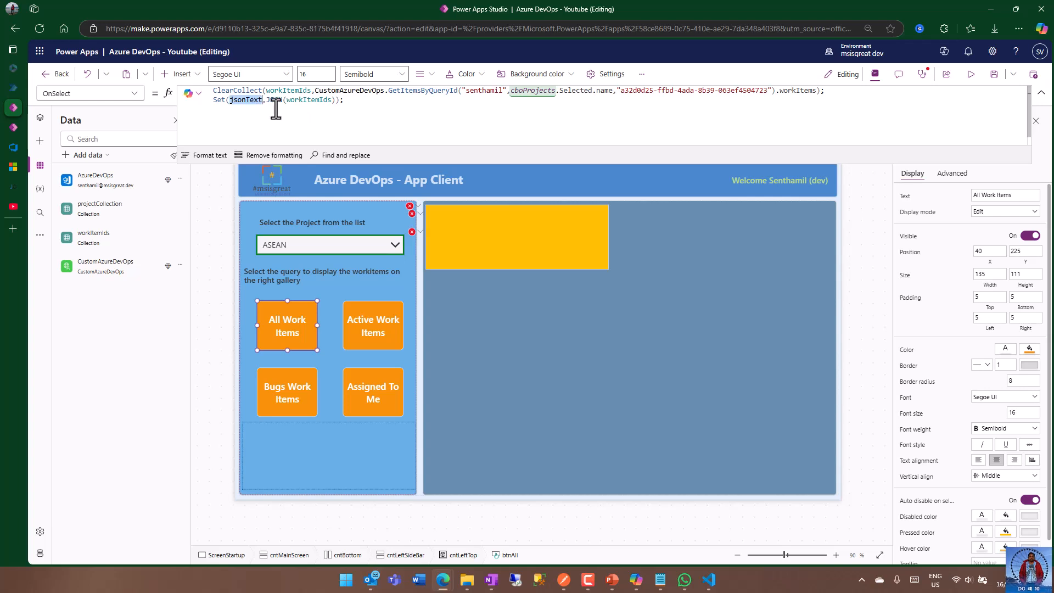
click(328, 462)
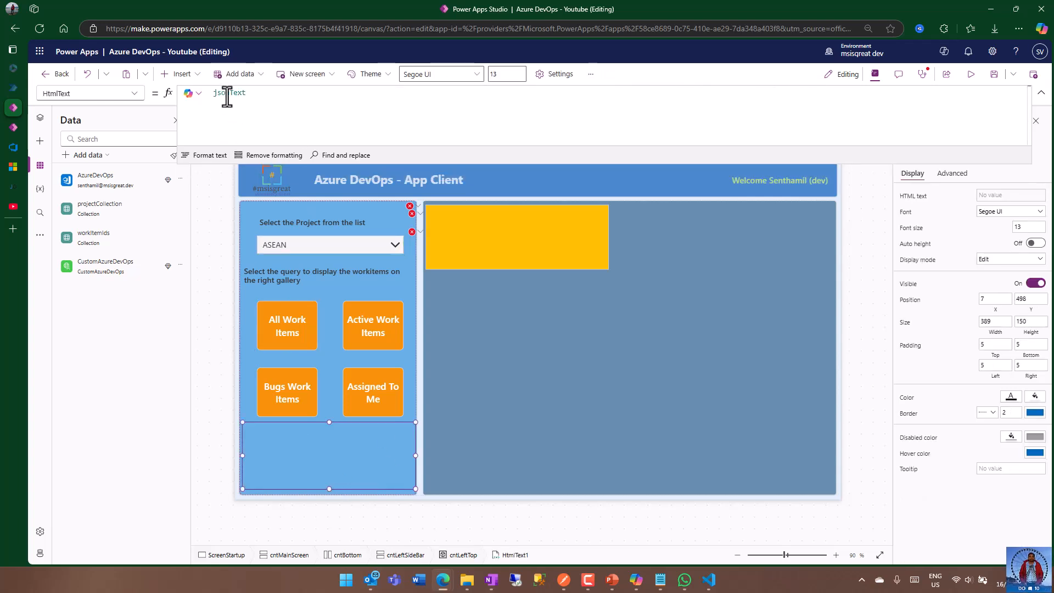
drag(986, 164, 973, 87)
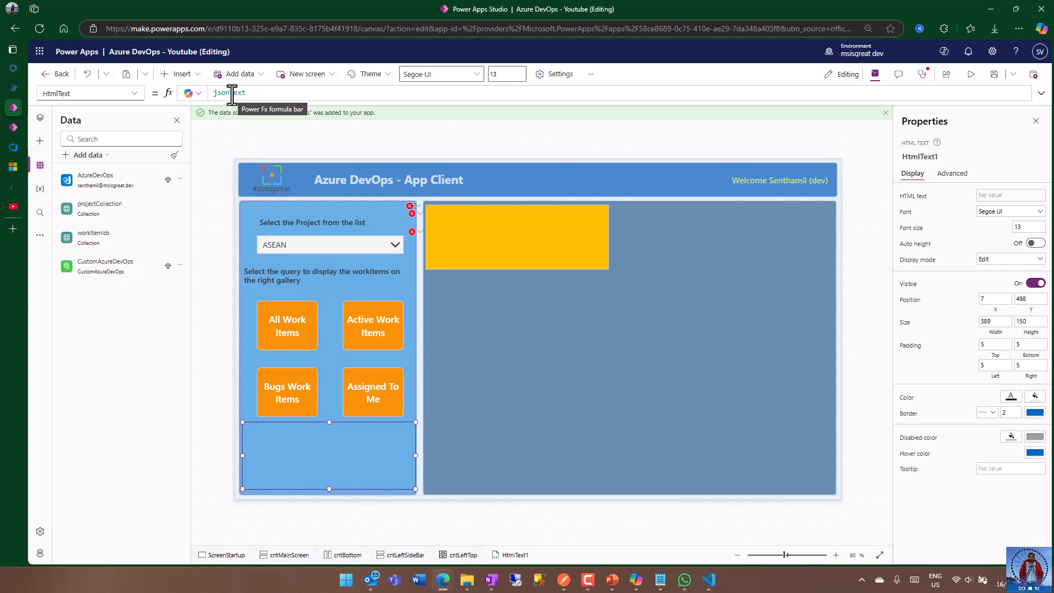
click(290, 317)
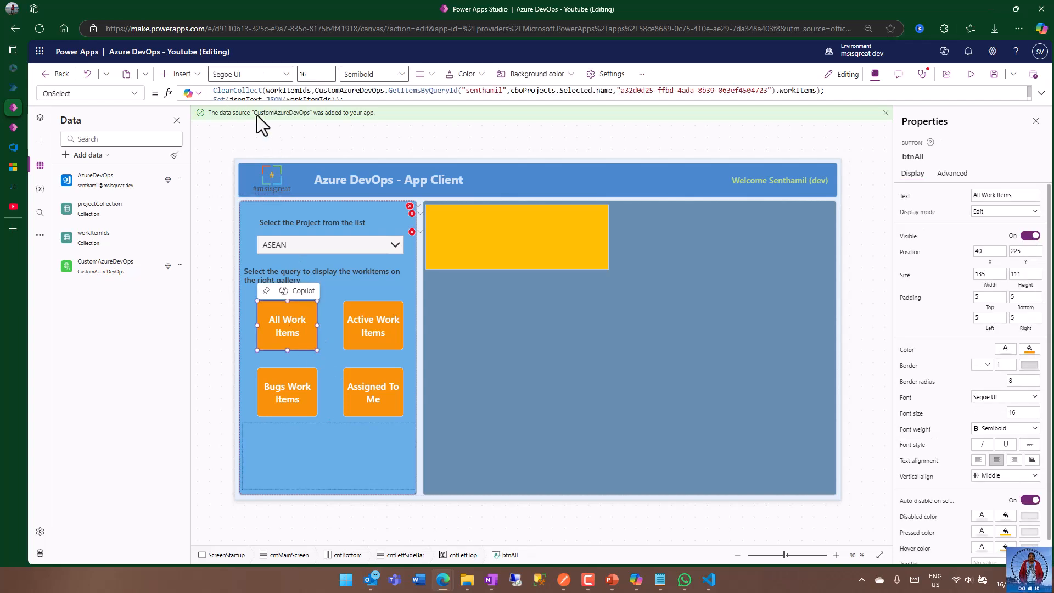
click(252, 97)
drag(311, 102, 330, 148)
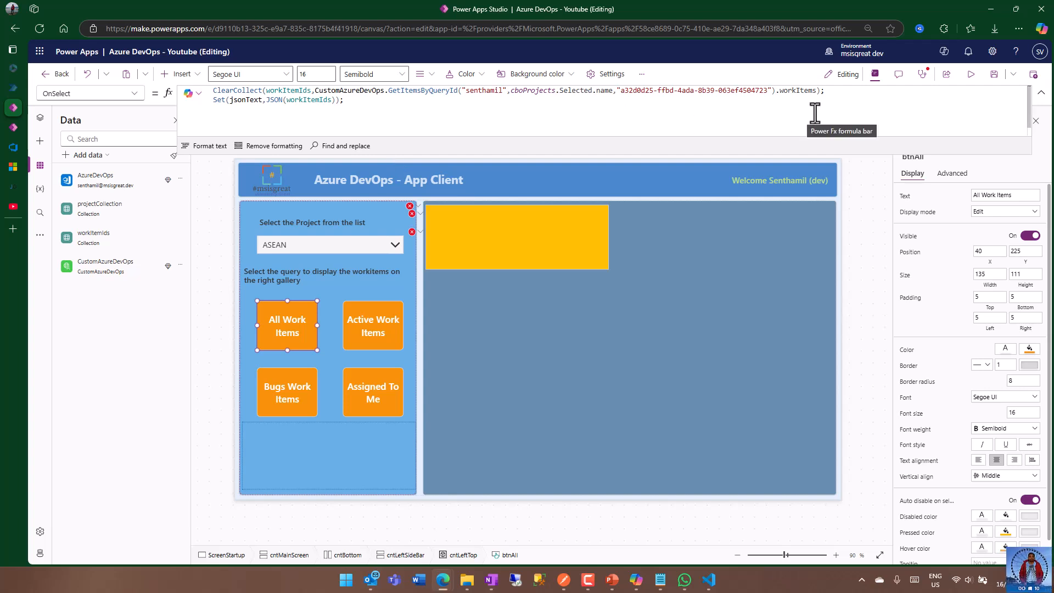
Preview the app, select the PowerPlatform project, and run the All Work Items query.
click(970, 74)
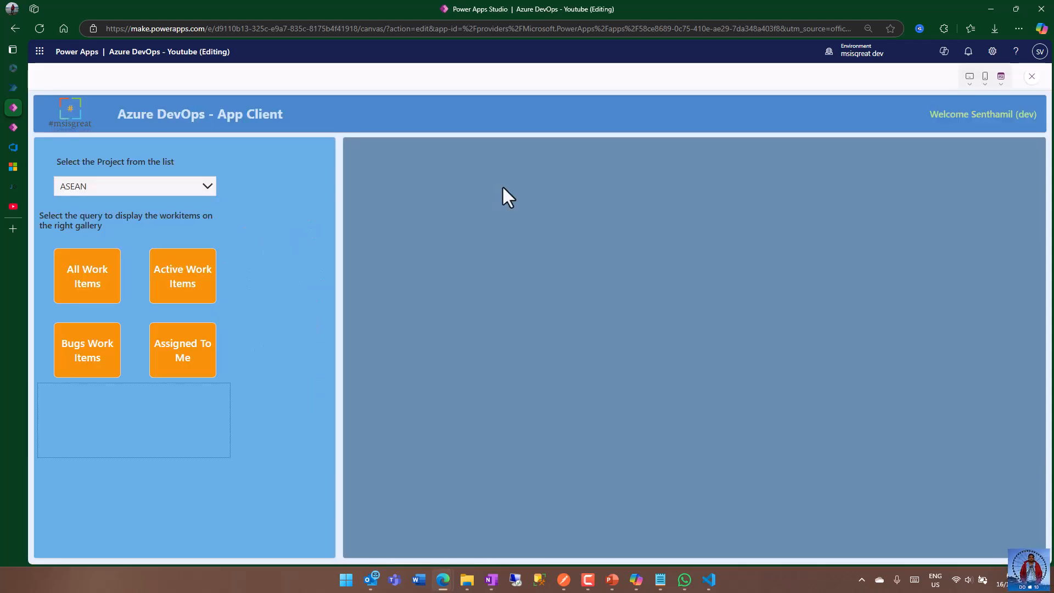
click(179, 193)
click(134, 224)
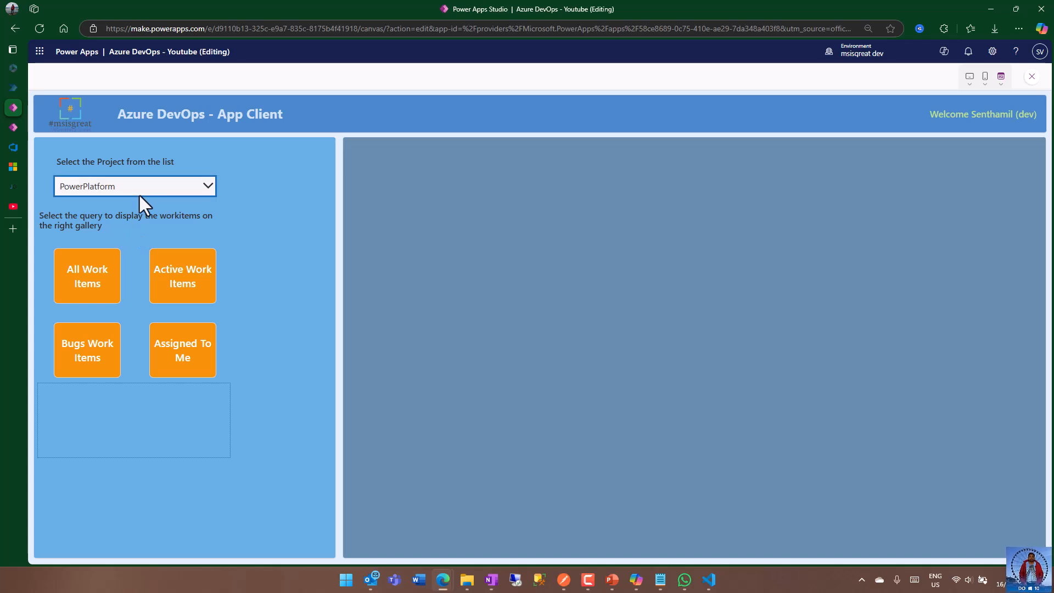
click(86, 273)
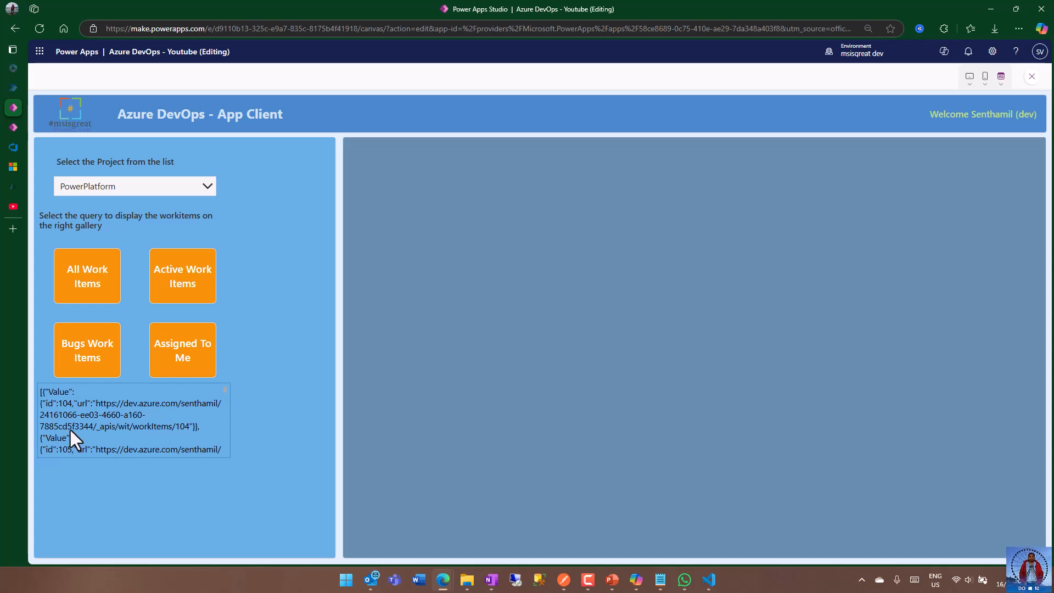
Look through the JSON output in the HTML text box below the query buttons and copy all of it.
scroll(70, 430, down, 1)
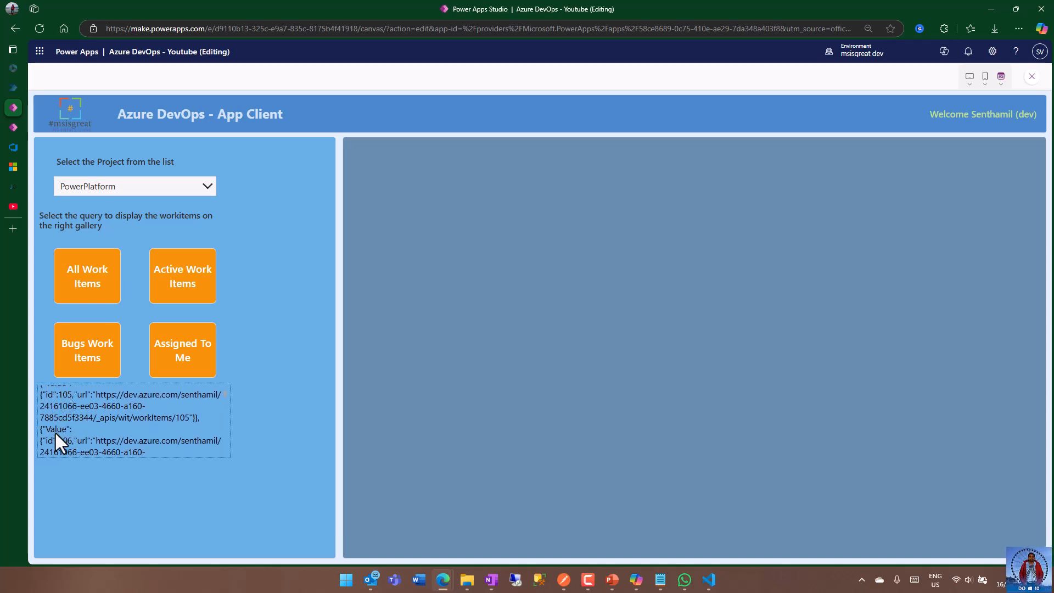
scroll(71, 445, down, 1)
scroll(76, 446, down, 2)
scroll(61, 406, up, 2)
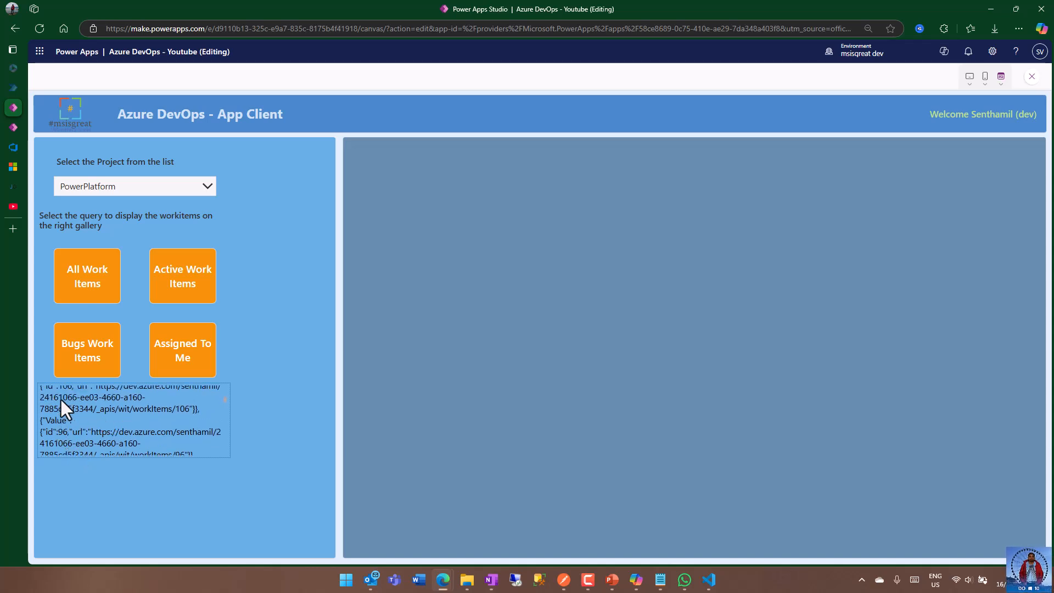
scroll(95, 410, up, 2)
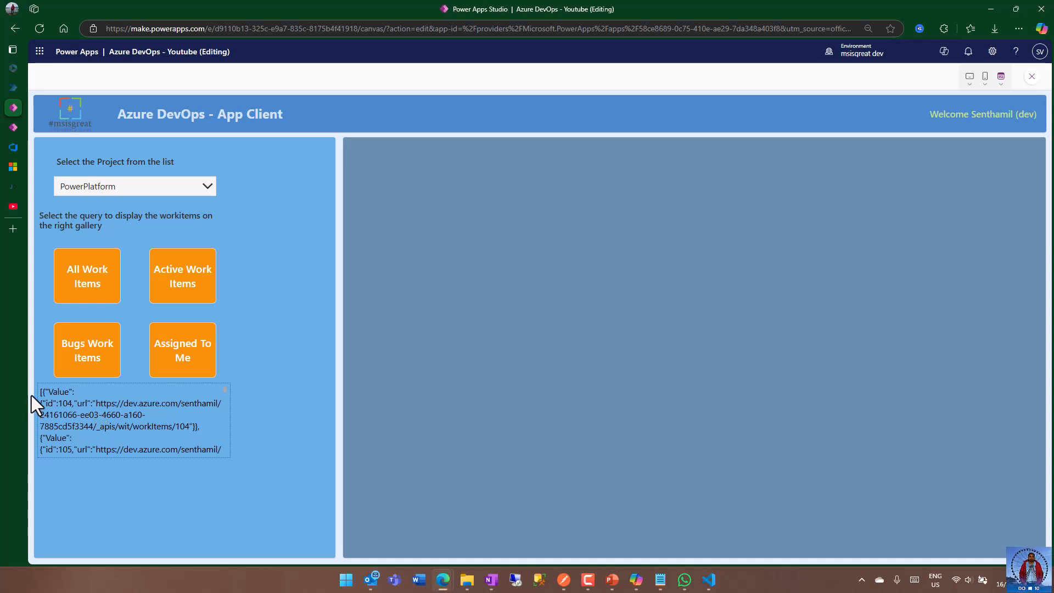
drag(40, 395, 222, 456)
key(ctrl+c)
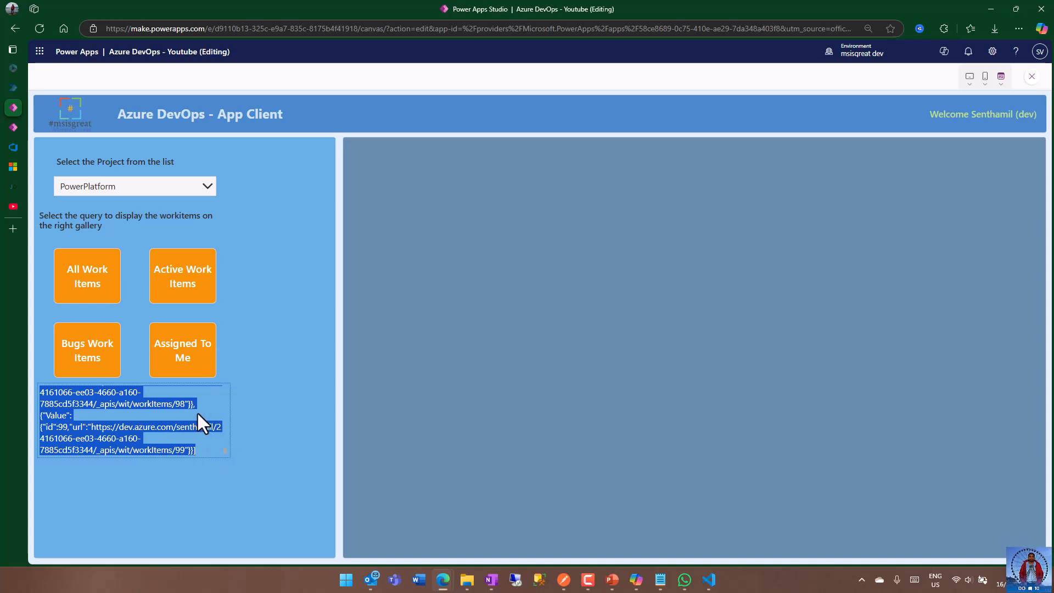
Switch to Visual Studio Code, create a new text file, and paste the copied JSON into it.
click(709, 582)
click(28, 10)
click(65, 25)
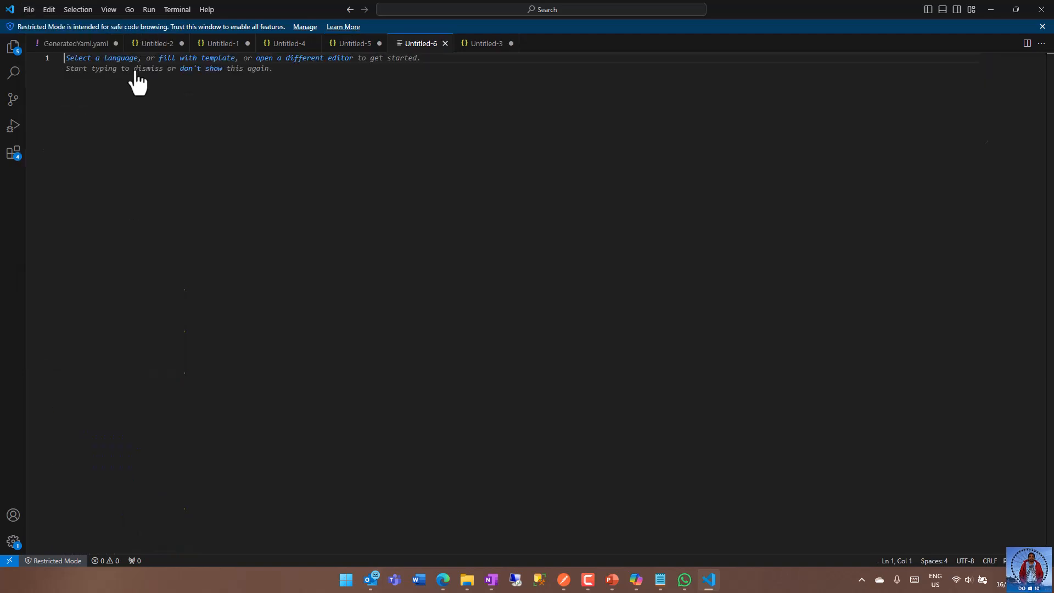
key(ctrl+v)
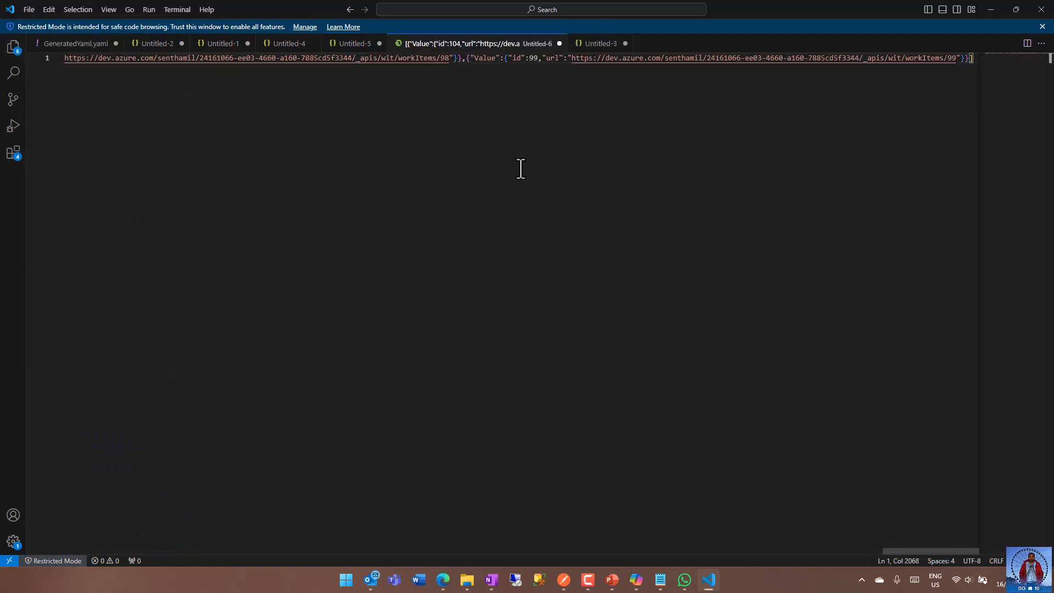
click(67, 59)
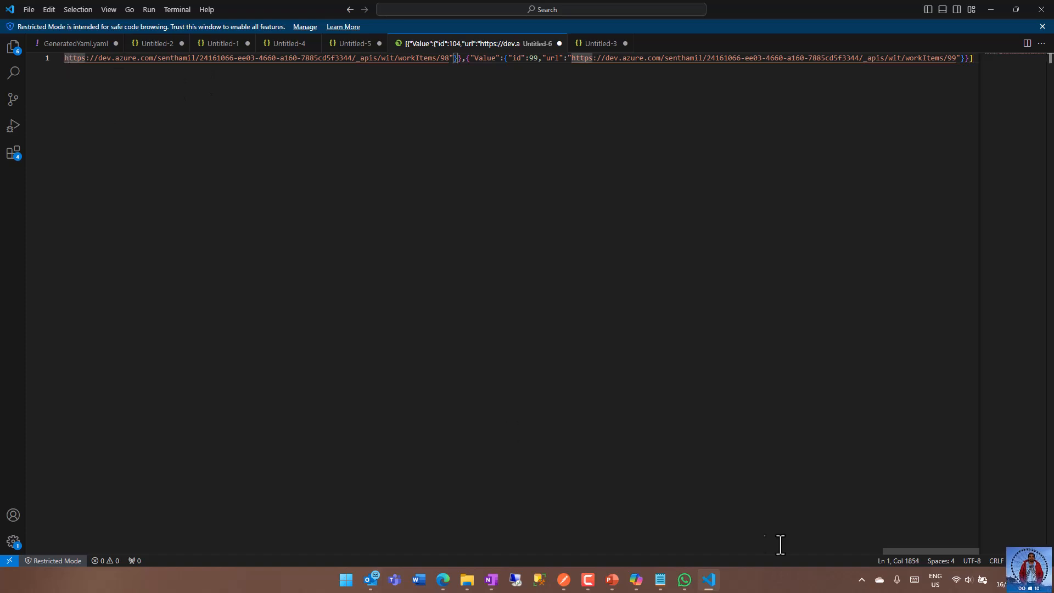
click(969, 560)
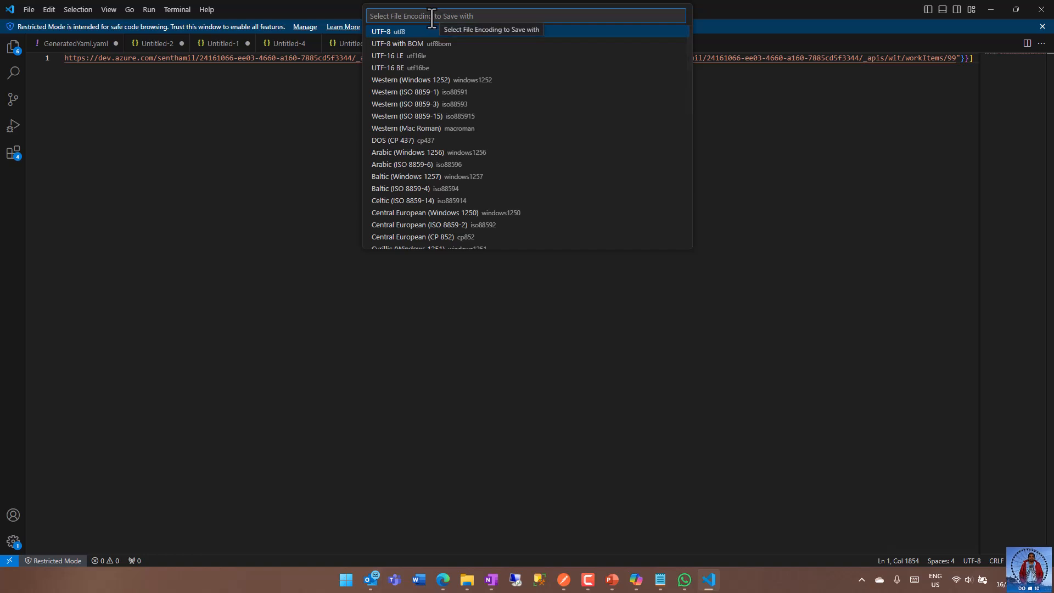
text(j)
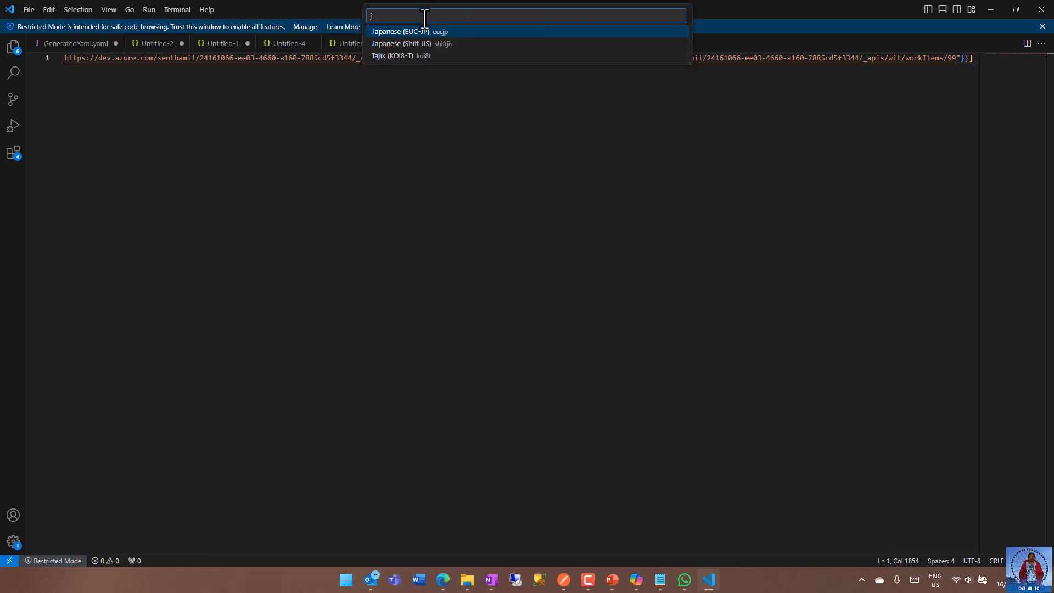
text(s)
key(BackSpace)
key(BackSpace)
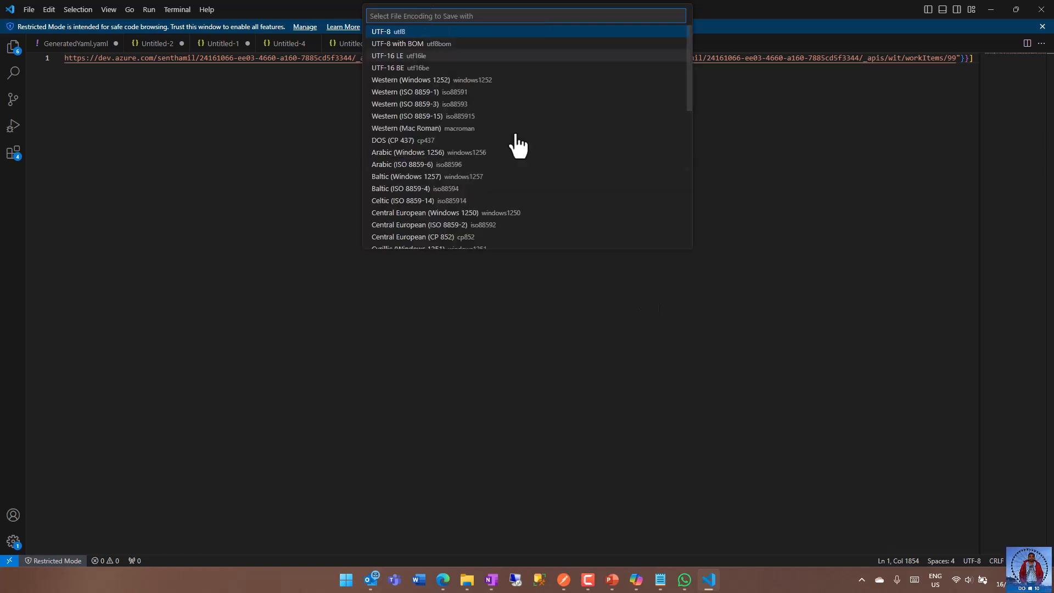
Set the language mode of the new file with the pasted output to JSON.
click(1014, 560)
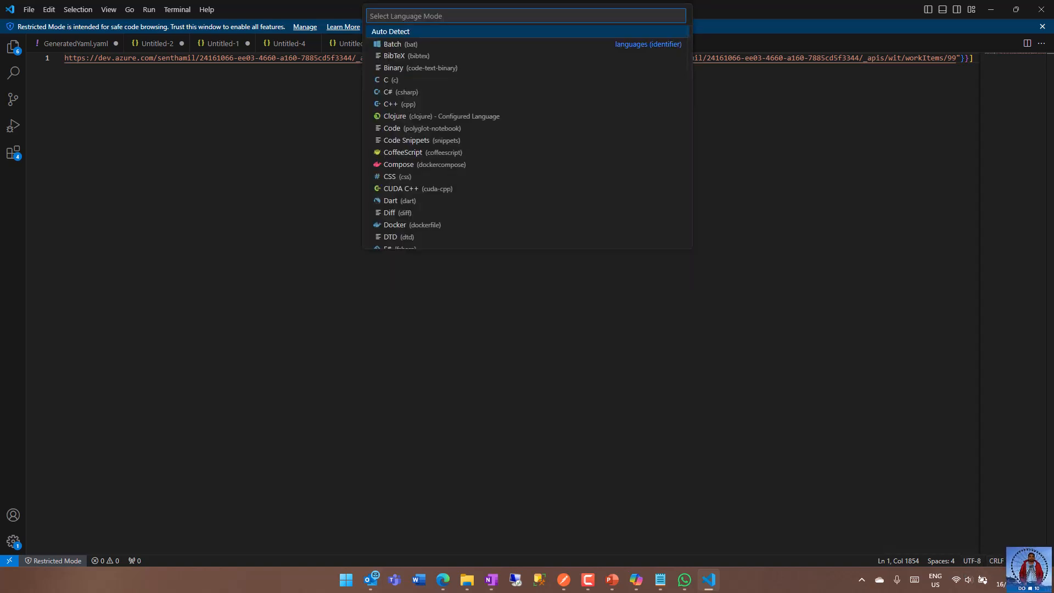
click(996, 562)
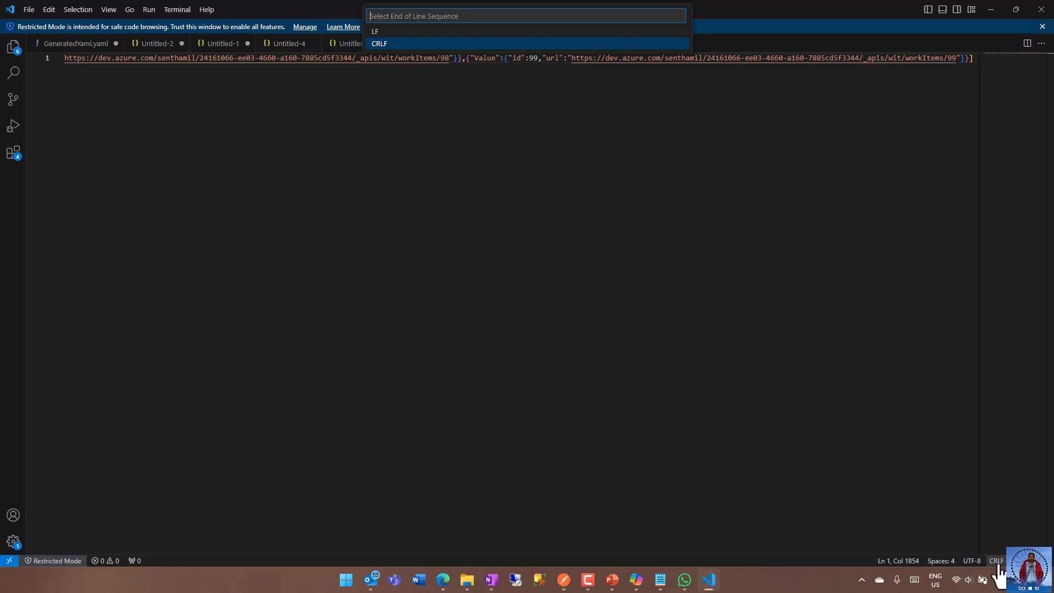
click(1014, 560)
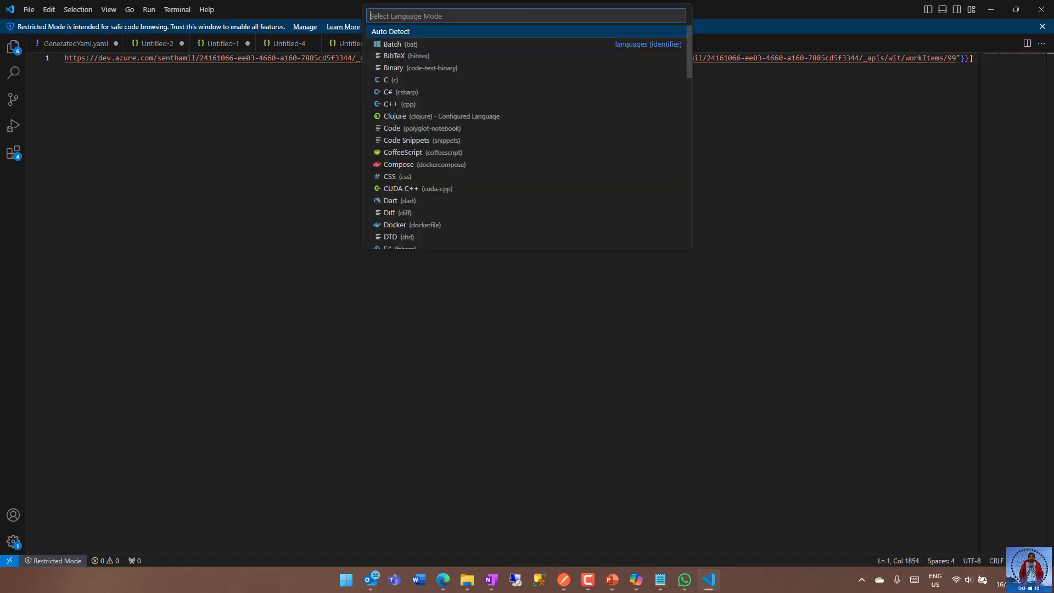
text(js)
click(430, 32)
key(End)
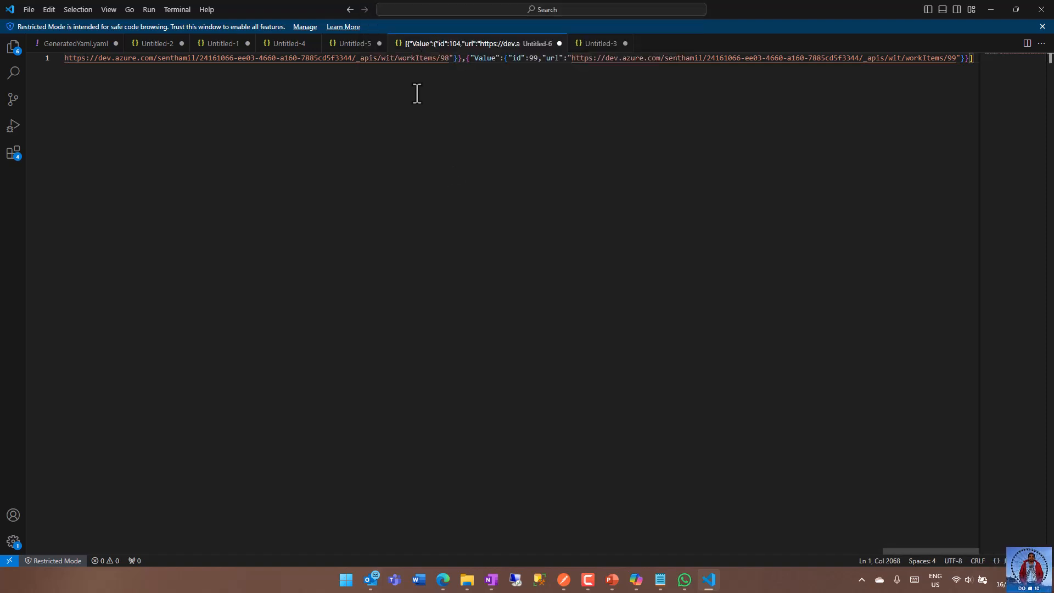
Format the pasted JSON document with the Format Document command.
click(101, 60)
key(ctrl+shift+p)
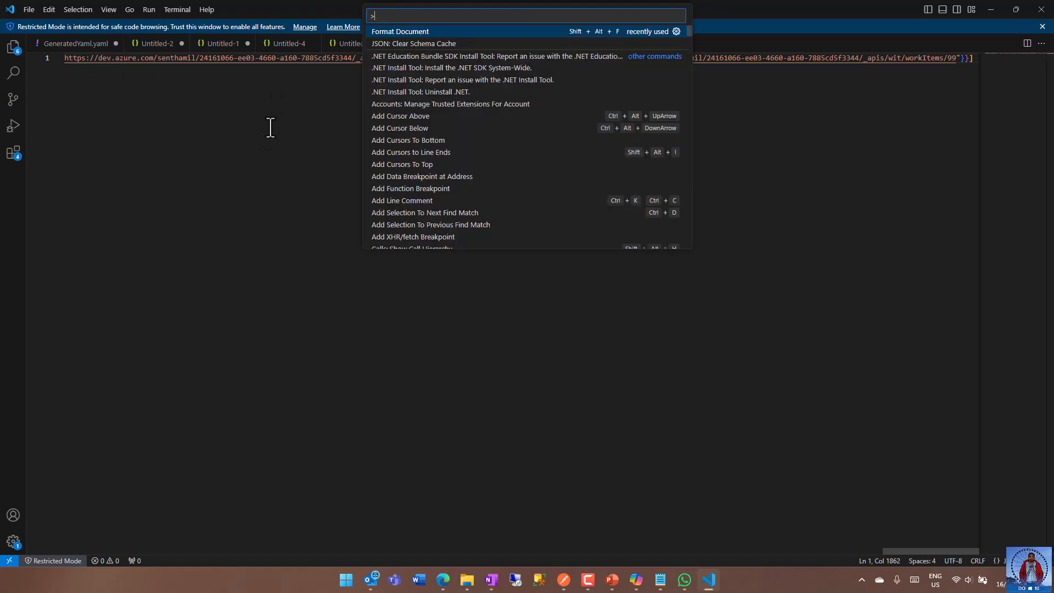
click(394, 35)
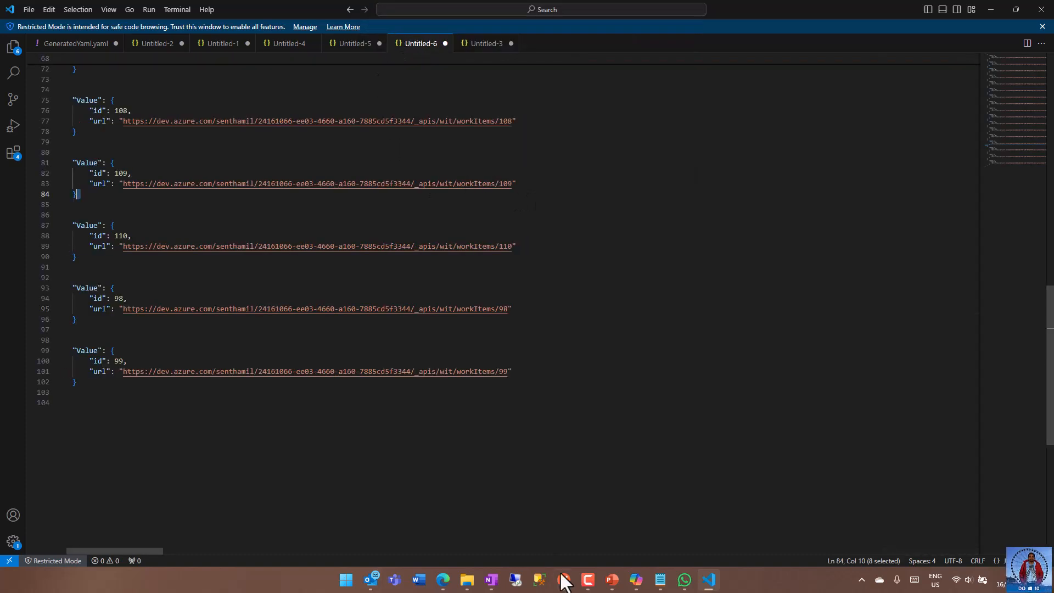
Examine the structure of the formatted JSON from its beginning, including the Value object and its id and url properties.
drag(110, 549, 105, 549)
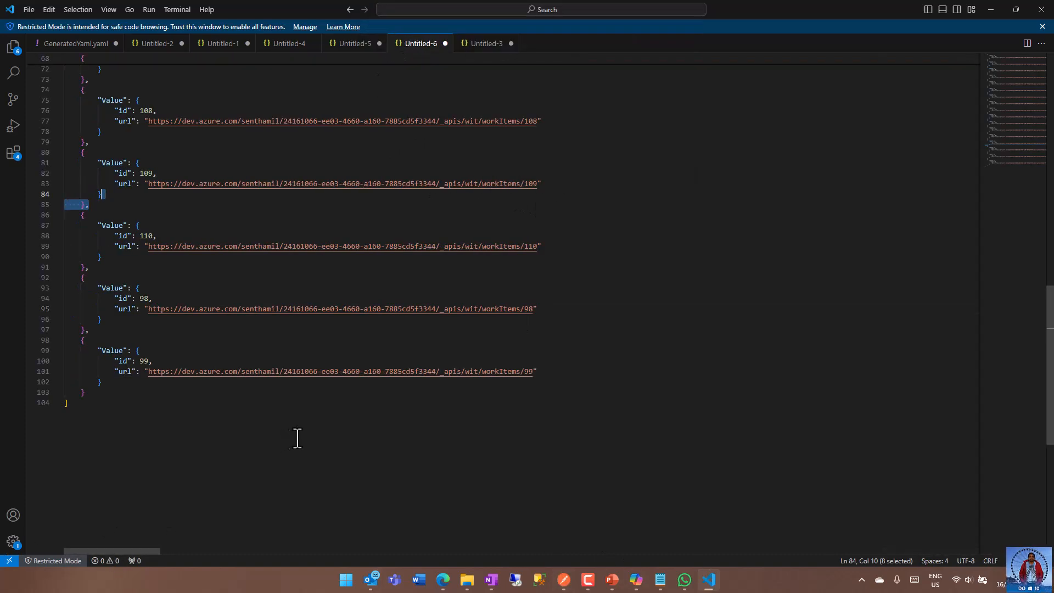
scroll(296, 433, up, 8)
scroll(303, 430, up, 5)
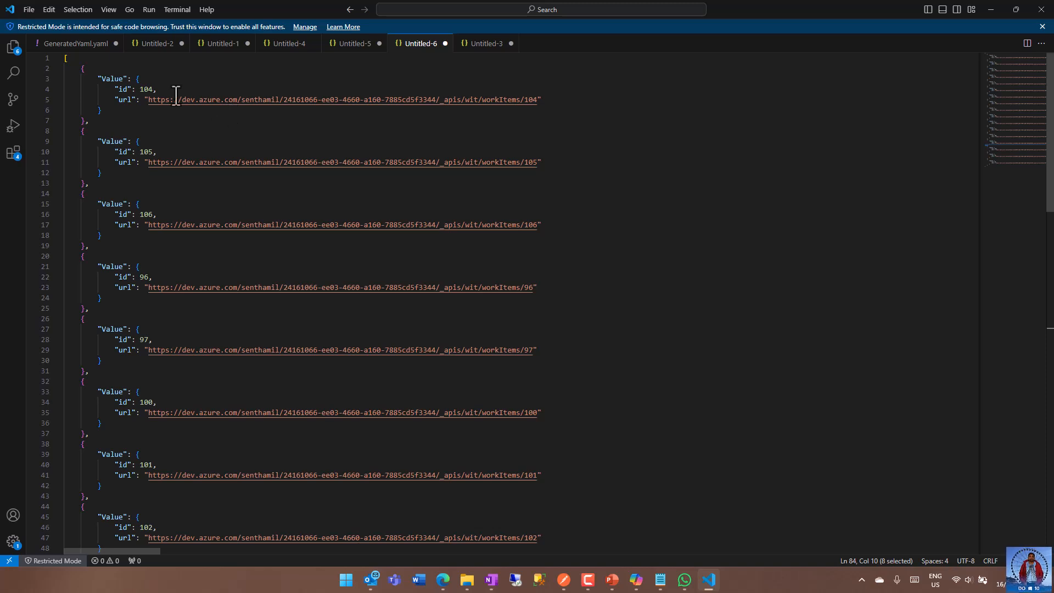
drag(64, 57, 136, 131)
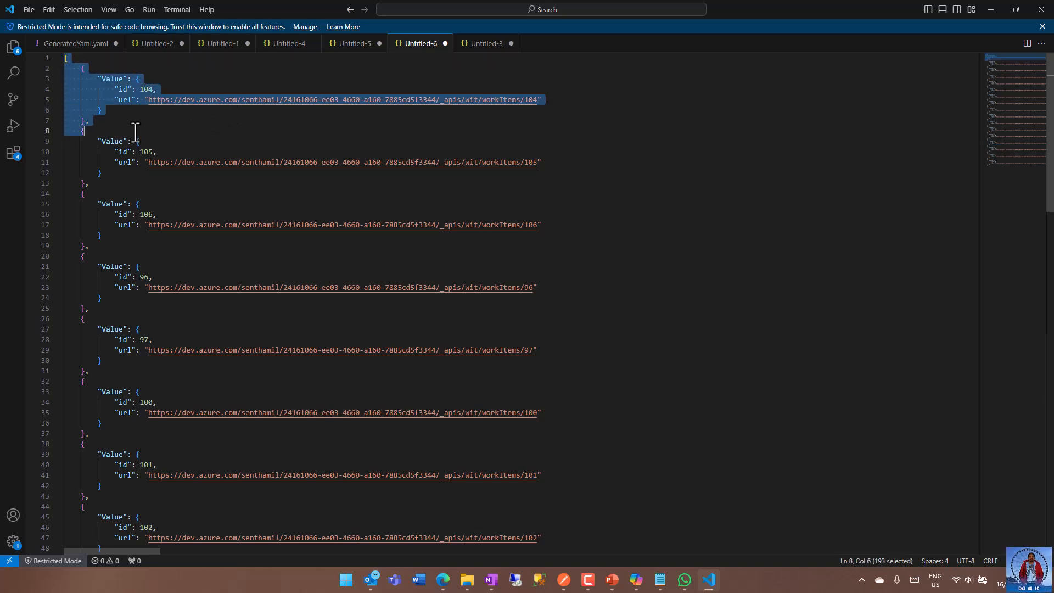
click(656, 174)
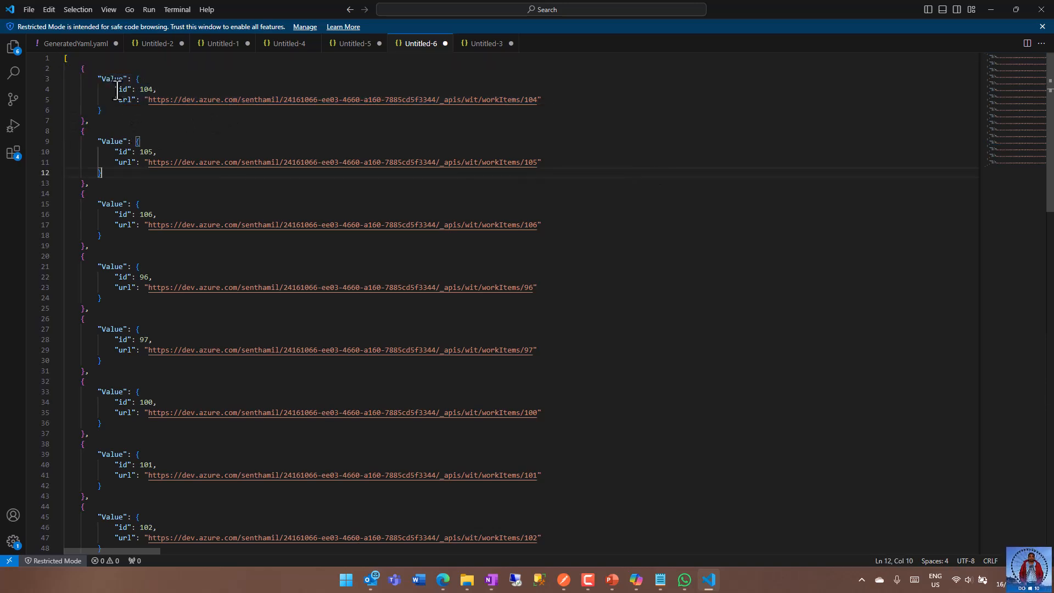
drag(94, 78, 144, 99)
click(123, 110)
click(126, 108)
click(157, 125)
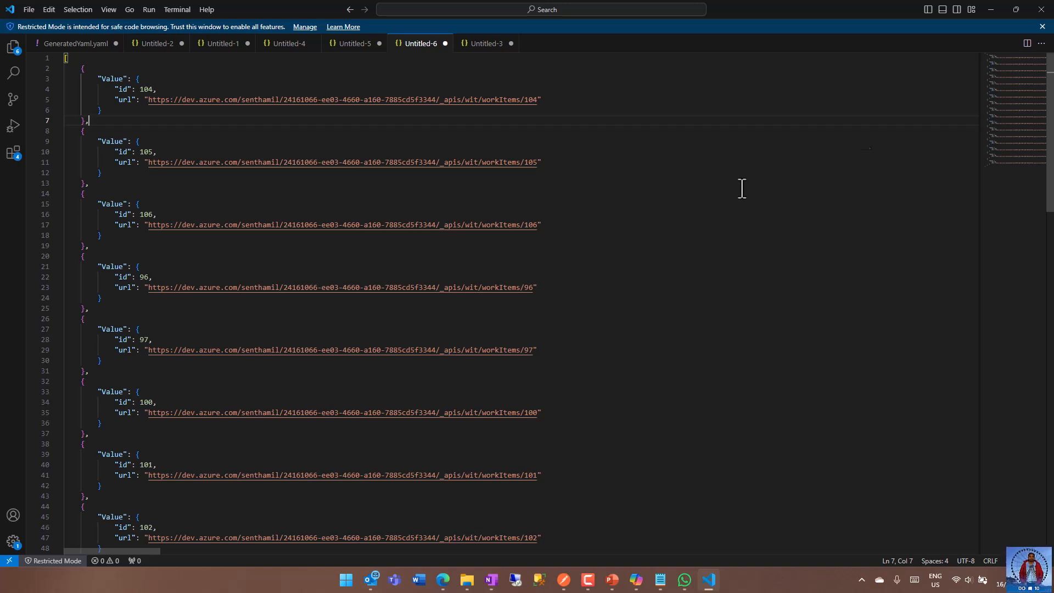
Switch back to Power Apps Studio, set the app preview to Canvas size, and exit the preview.
click(991, 11)
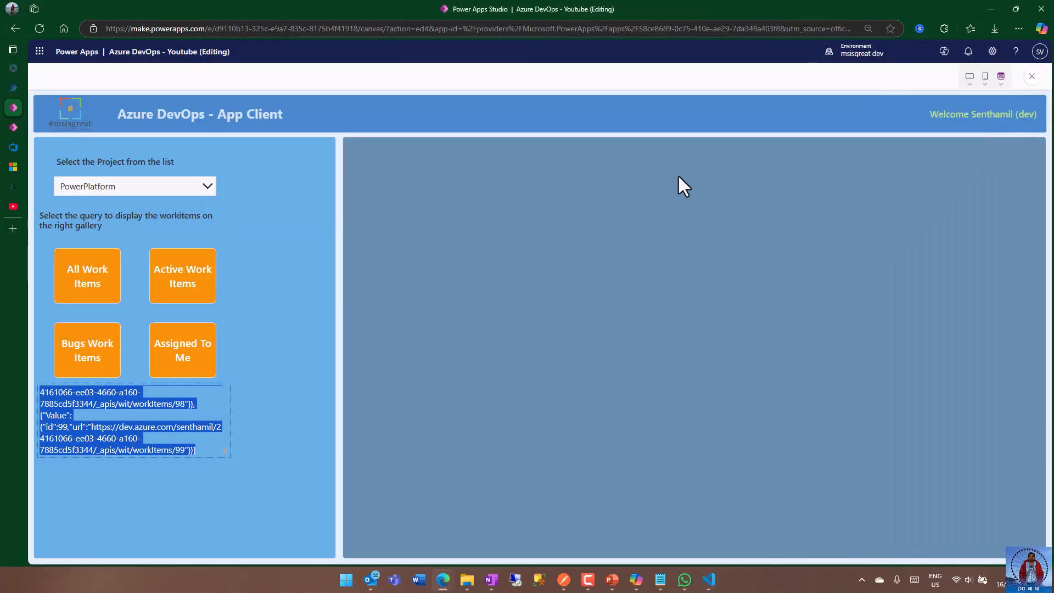
click(1001, 79)
click(1002, 117)
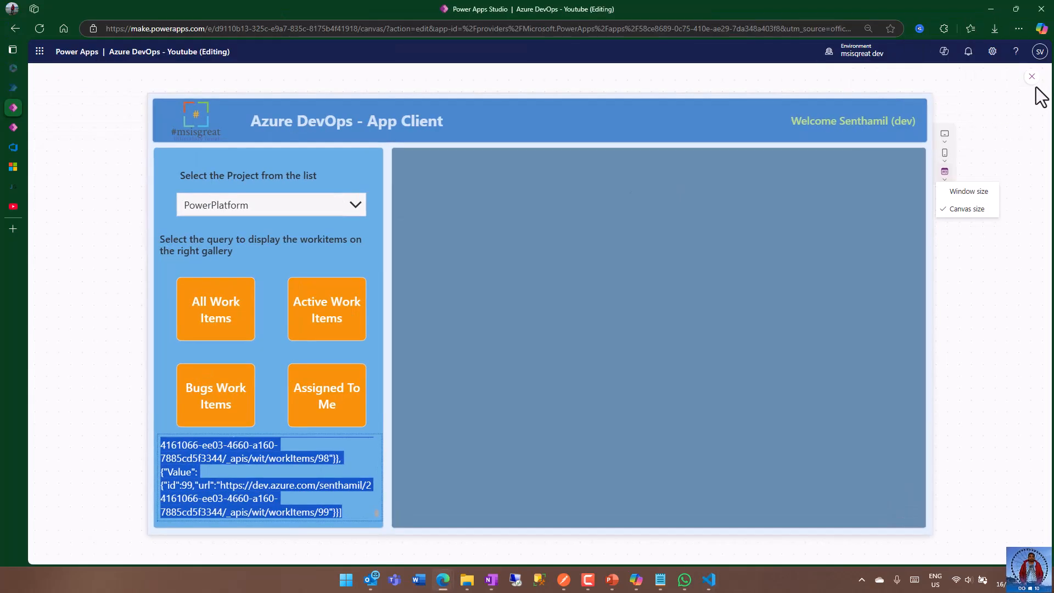
key(Escape)
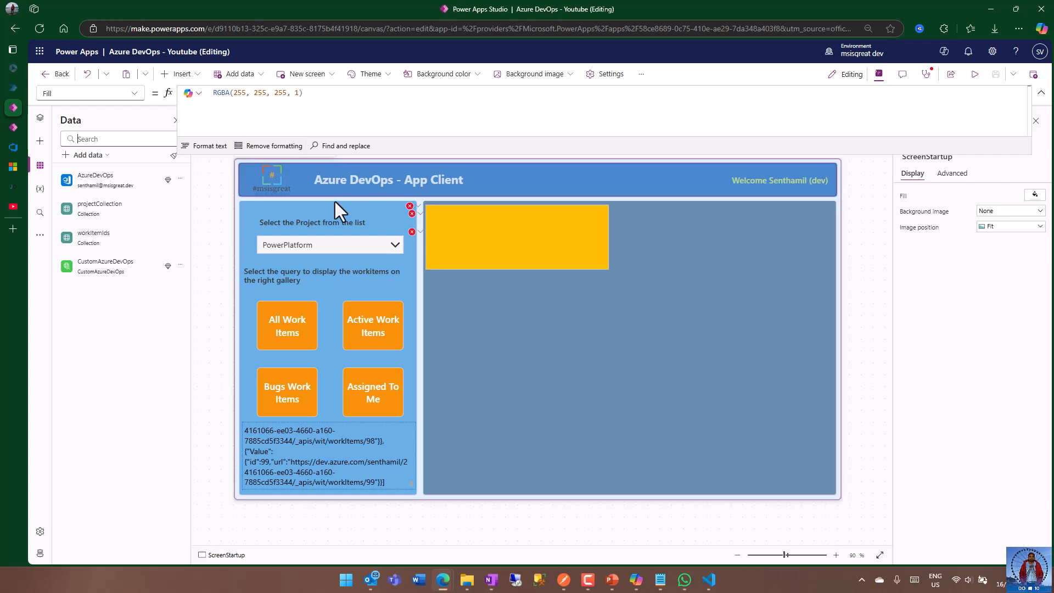
Inspect the workItemIds table in the All Work Items button's OnSelect formula, and check the work items gallery's Items formula.
click(307, 323)
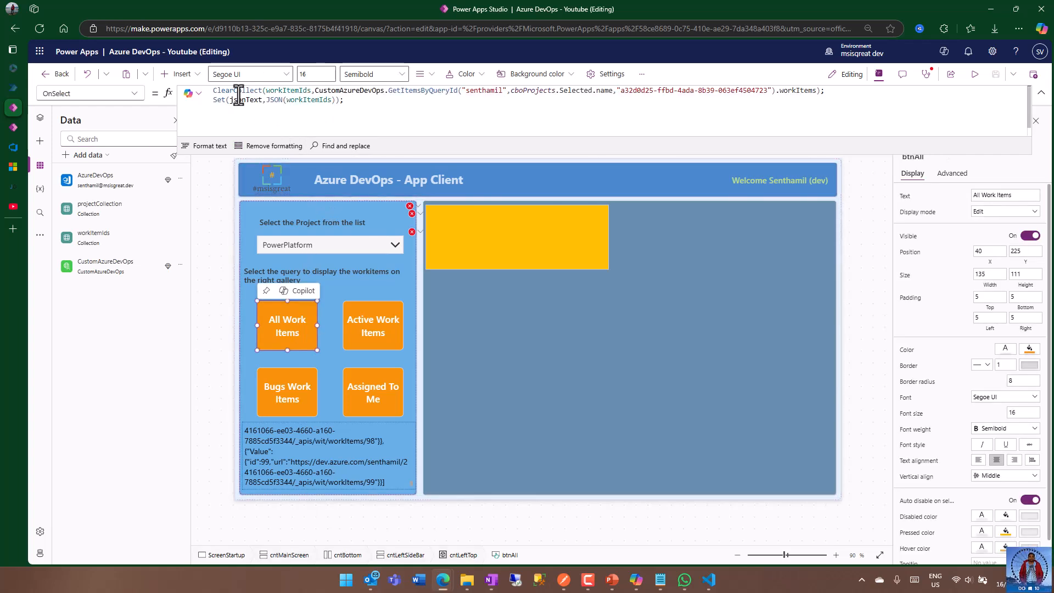
click(275, 91)
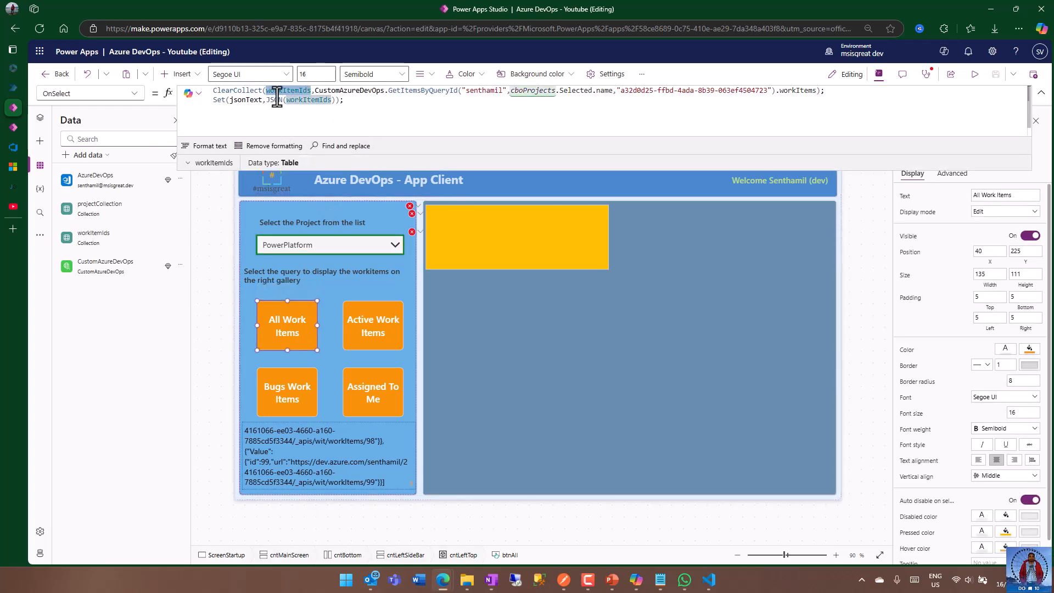
click(190, 163)
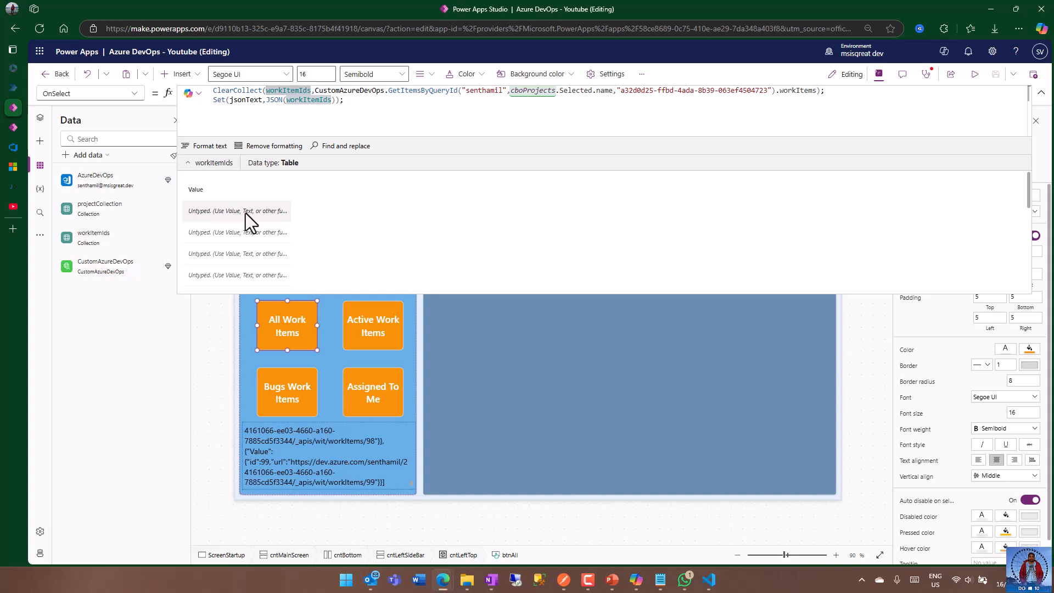
click(379, 109)
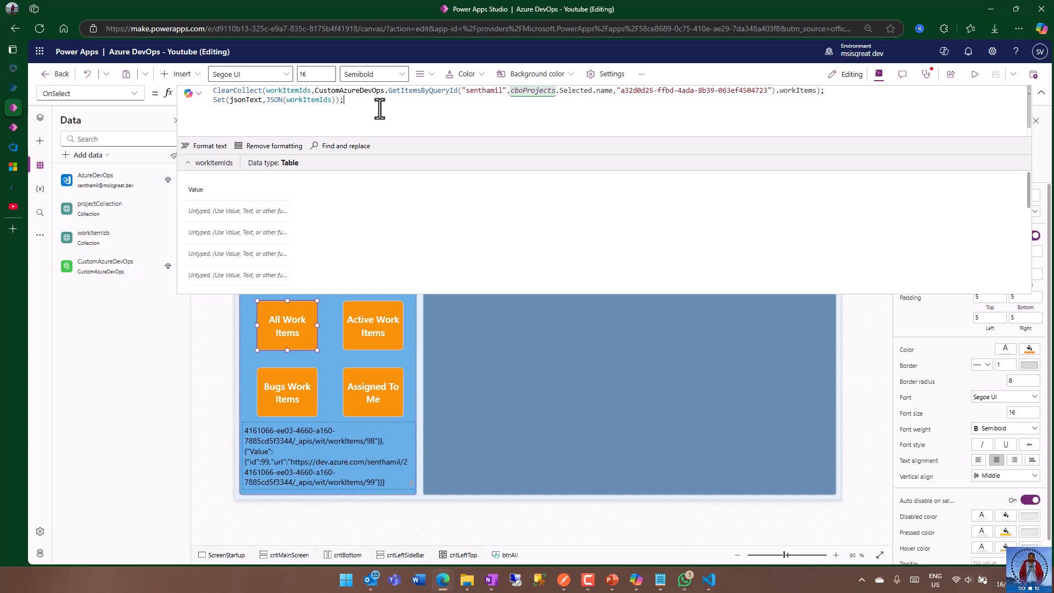
click(491, 346)
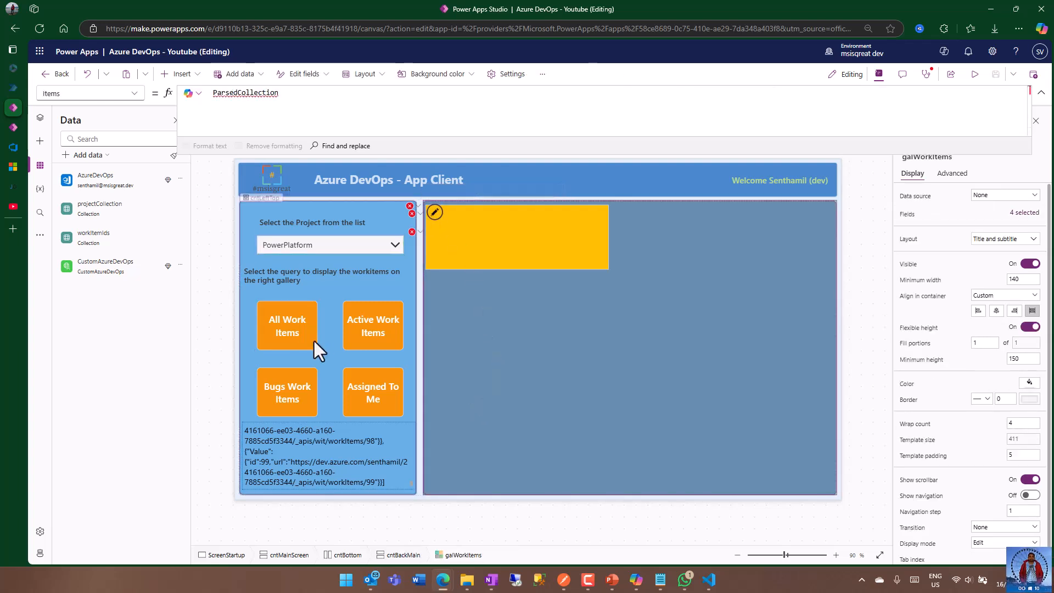
Append a ClearCollect(ParsedCollection, ForAll(...)) statement with Id and Url fields to the All Work Items button's OnSelect formula, and enlarge the formula editor.
click(281, 327)
click(371, 112)
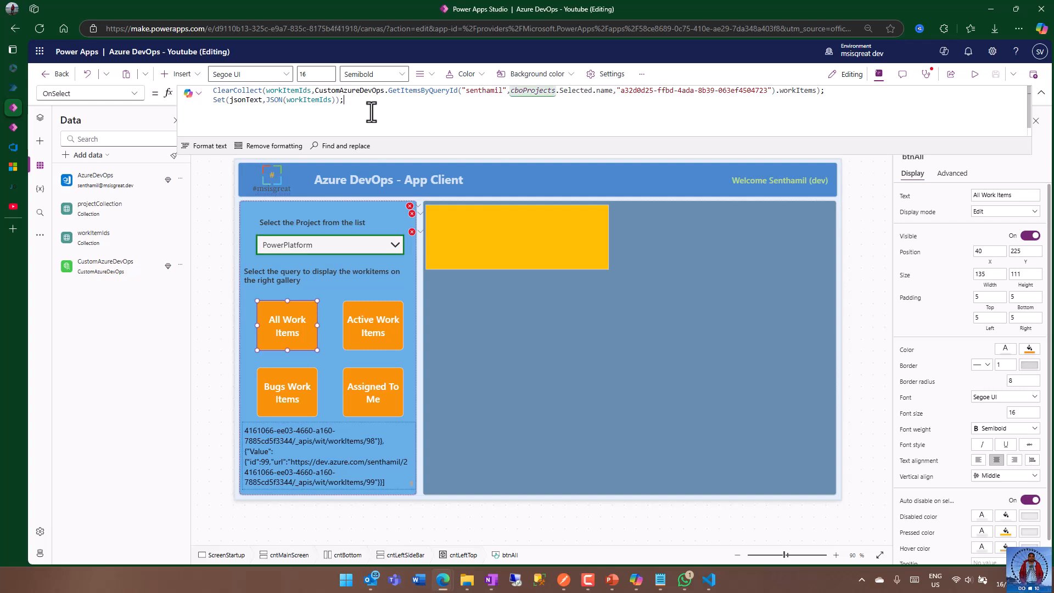
key(shift+Return)
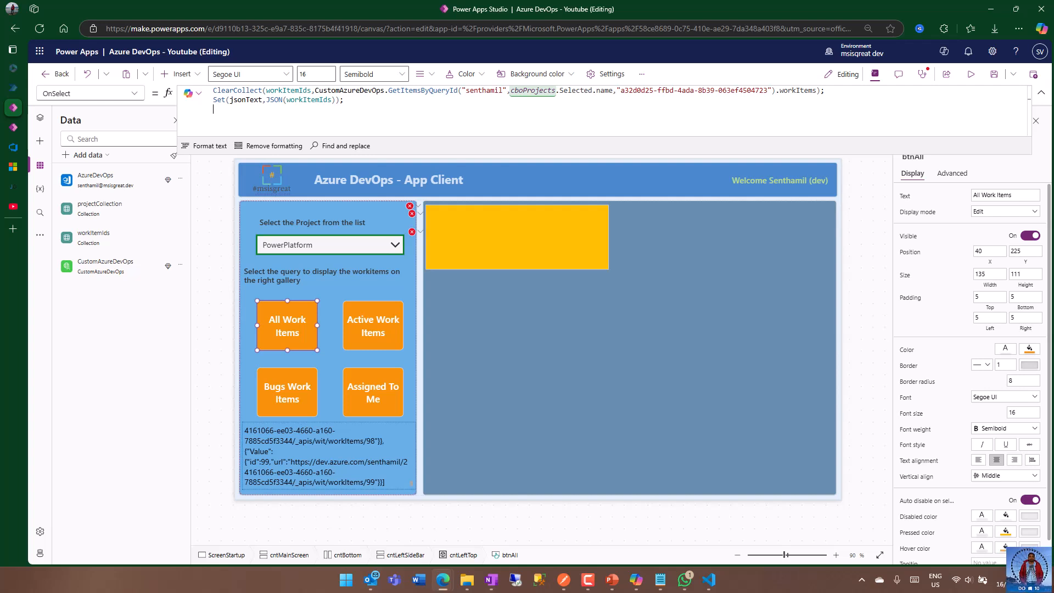
key(alt+Tab)
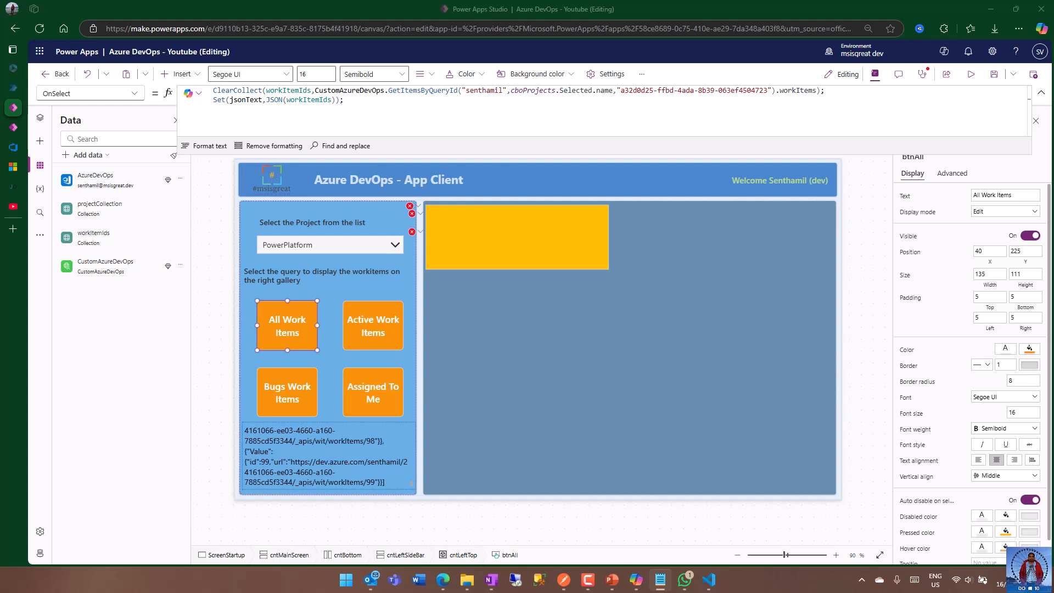
click(270, 110)
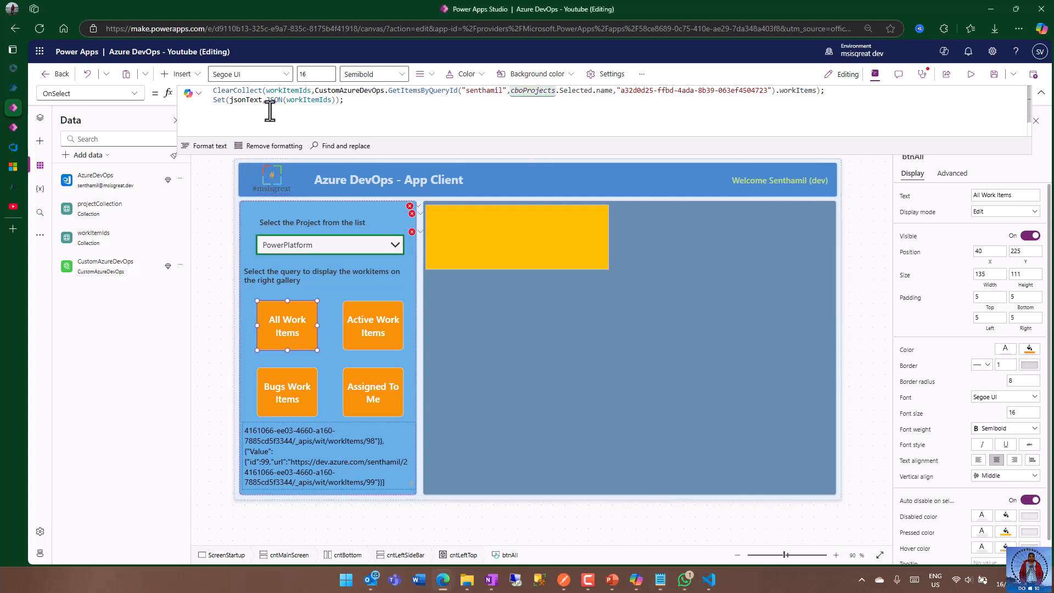
key(ctrl+v)
drag(454, 146, 455, 253)
Change the ForAll source table to workItemIds and insert a blank line above the ParsedCollection statement.
click(304, 92)
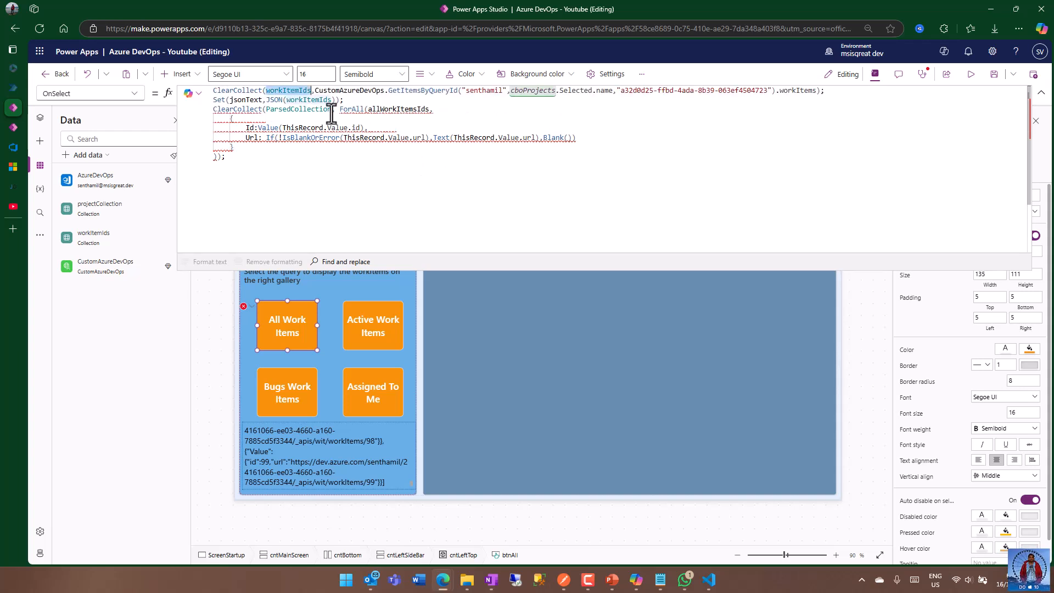
double_click(395, 110)
text(workItemIds)
click(395, 160)
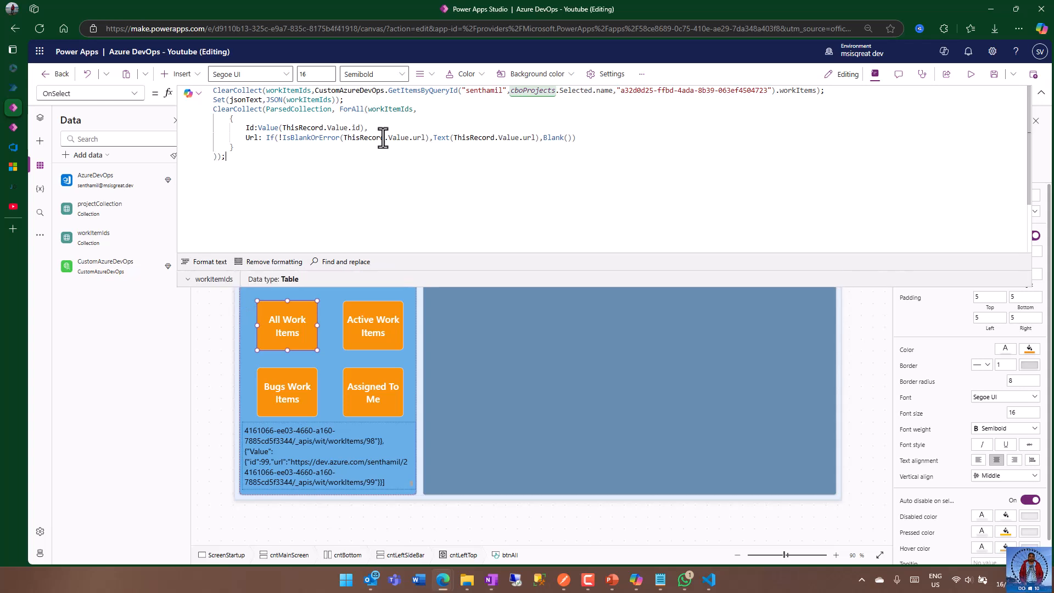
click(351, 99)
key(Return)
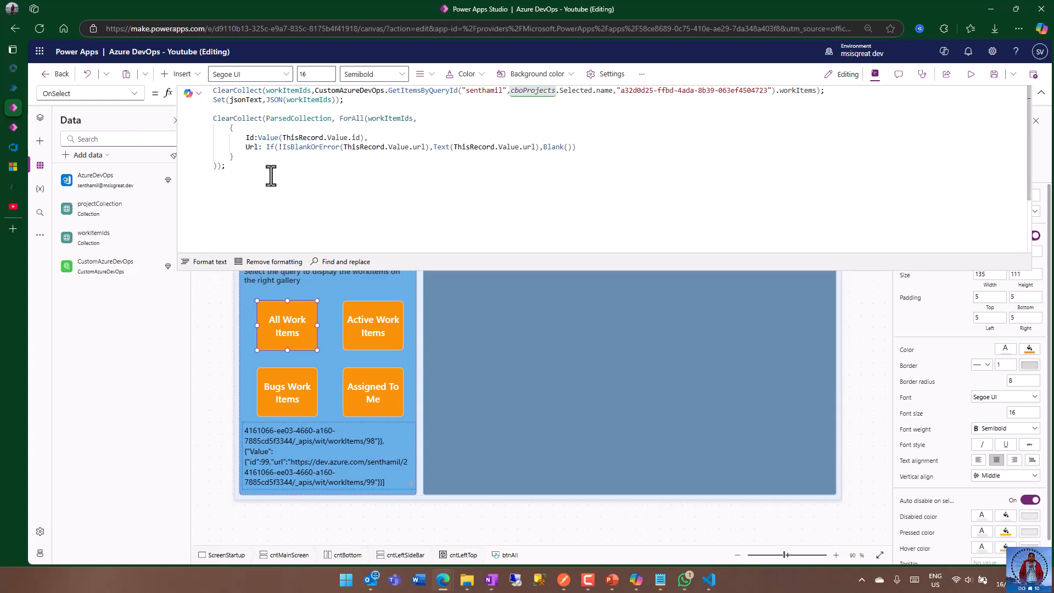
Review the ParsedCollection name, the ForAll source table, and the ThisRecord reference in the OnSelect formula.
drag(266, 118, 332, 117)
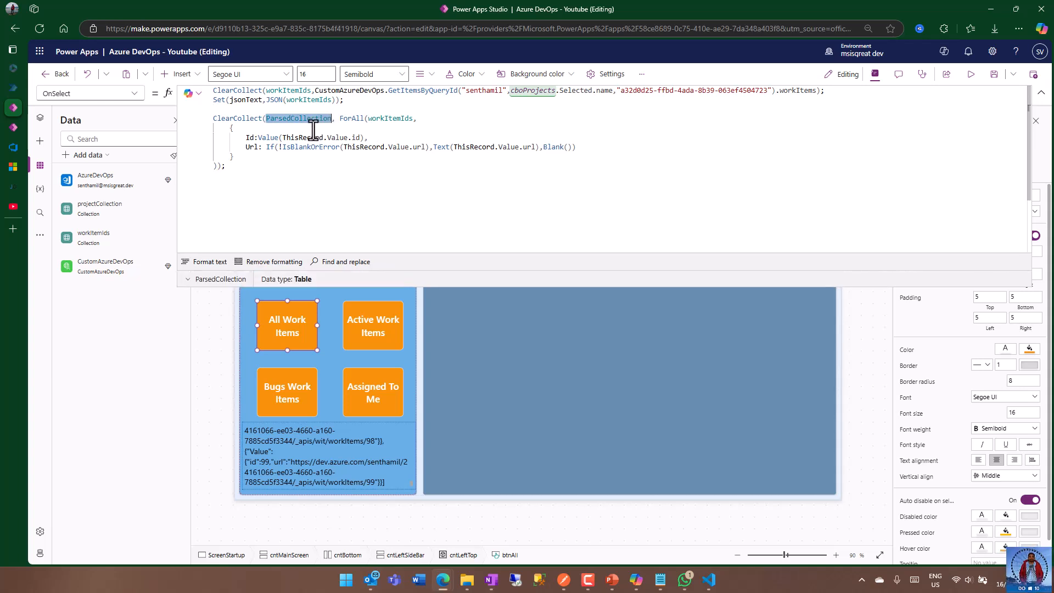
click(336, 128)
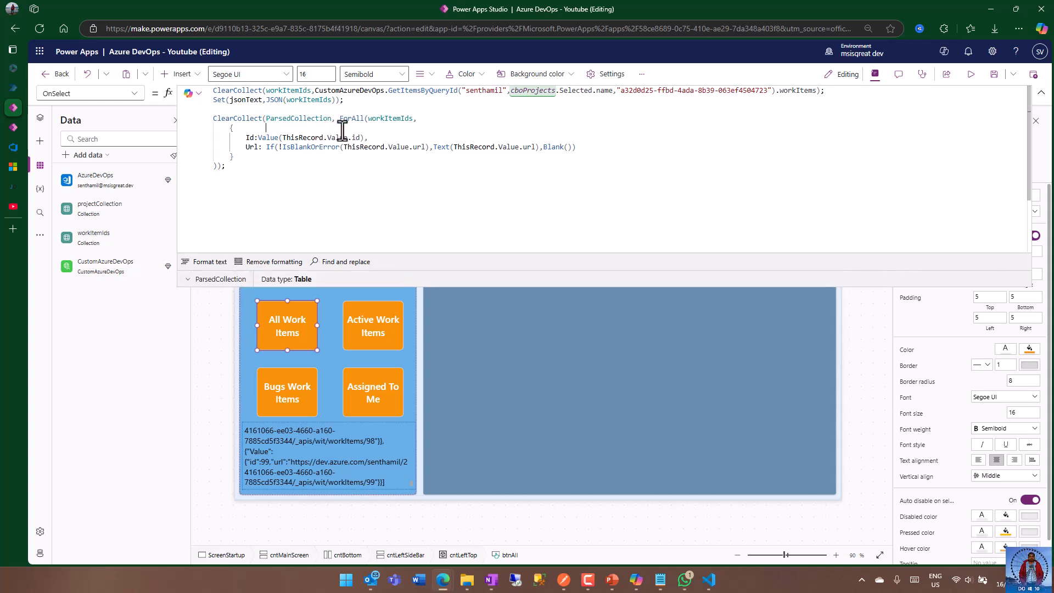
drag(367, 119, 408, 118)
click(315, 137)
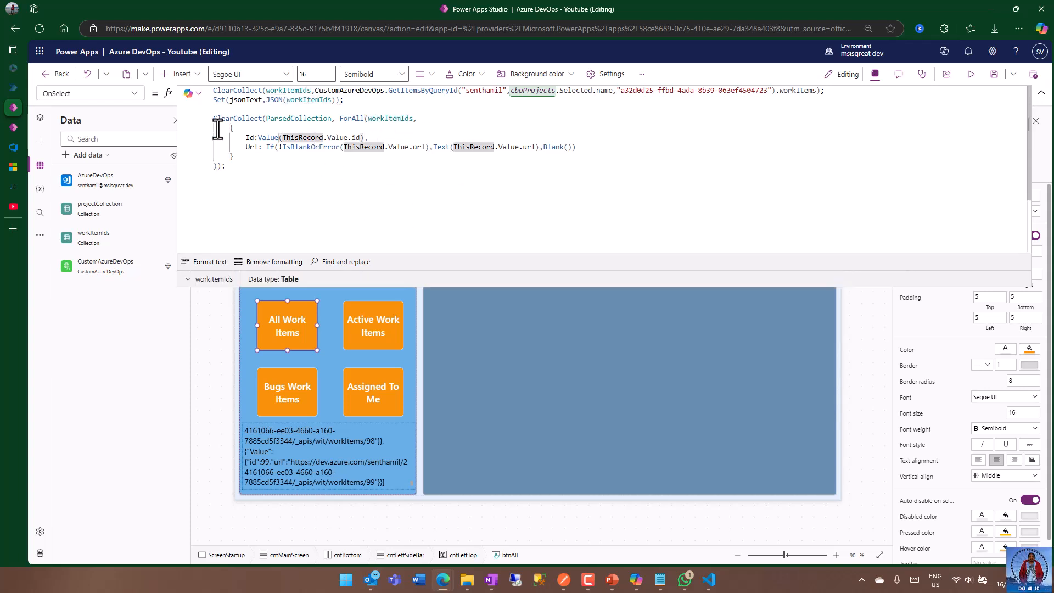
click(239, 170)
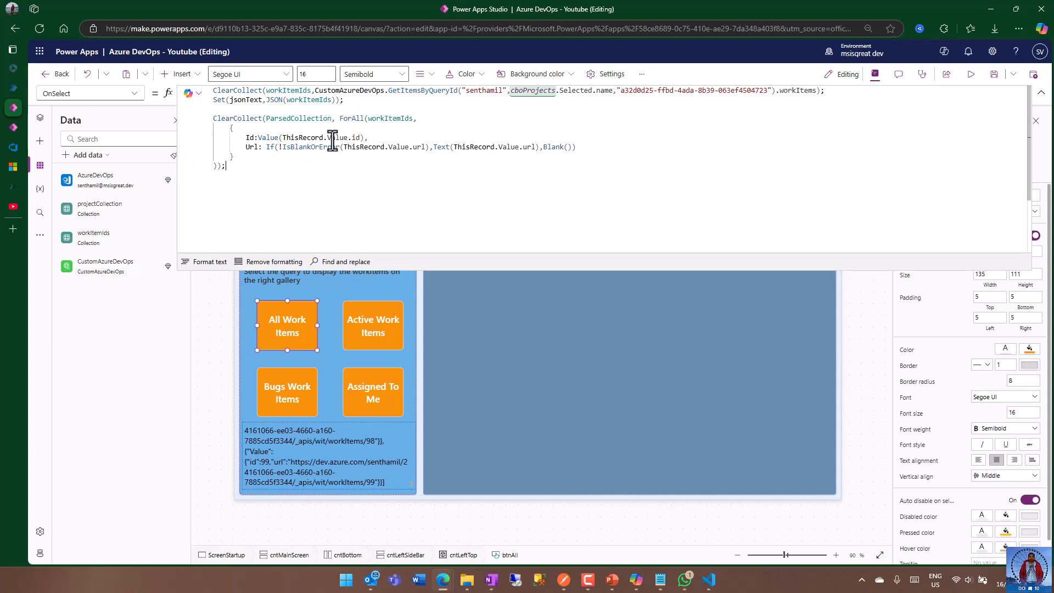
Switch to Visual Studio Code and check the id key and value of the first work item in the JSON.
click(708, 581)
double_click(122, 89)
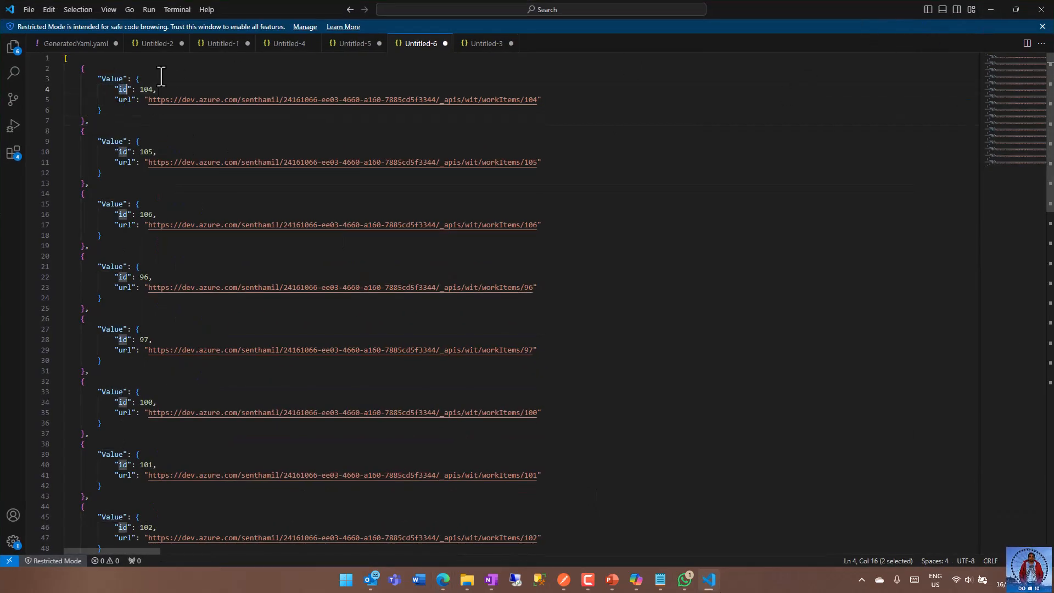
double_click(147, 89)
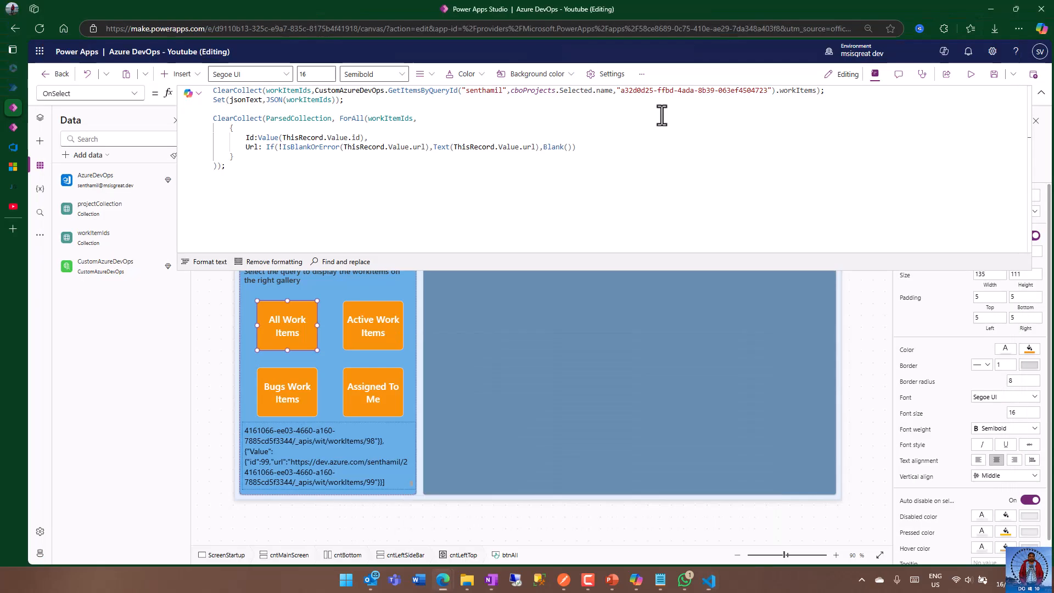
Return to Power Apps Studio and review the Value function for Id and the If(!IsBlankOrError(...)) expression for Url.
click(991, 10)
double_click(269, 137)
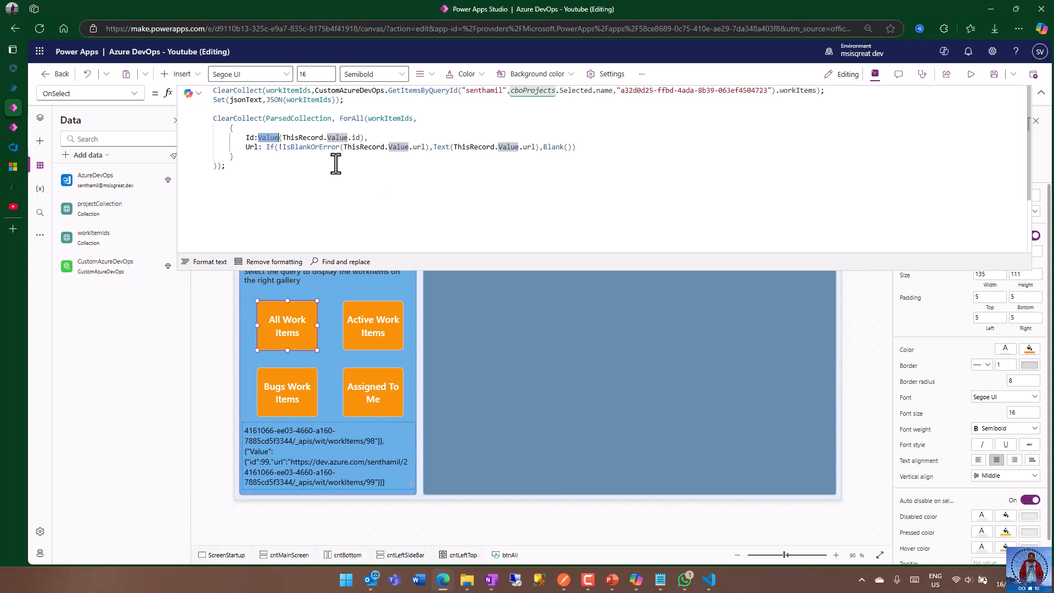
click(286, 164)
drag(266, 147, 578, 150)
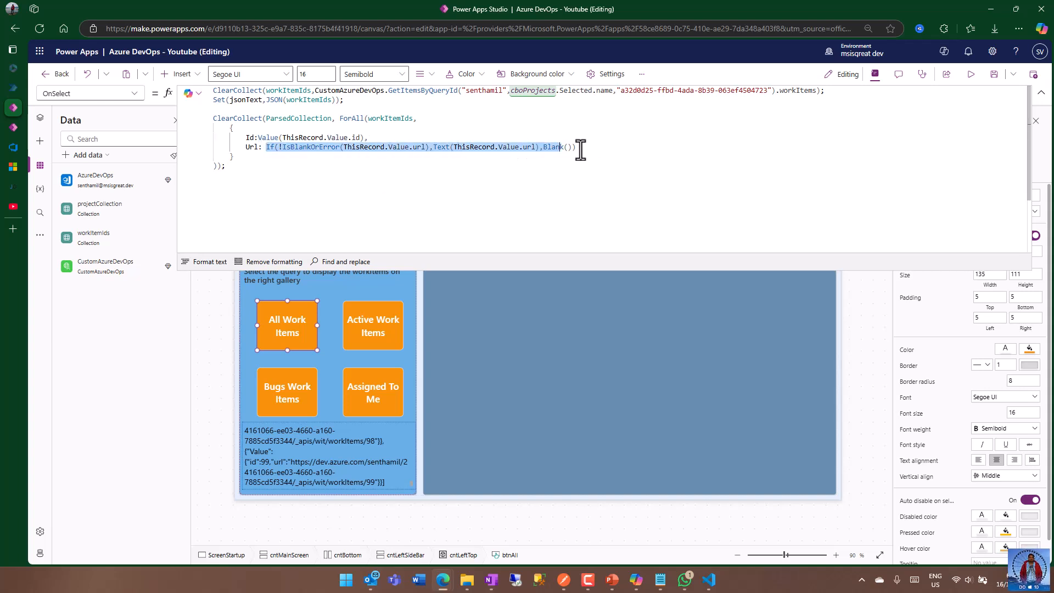
click(545, 163)
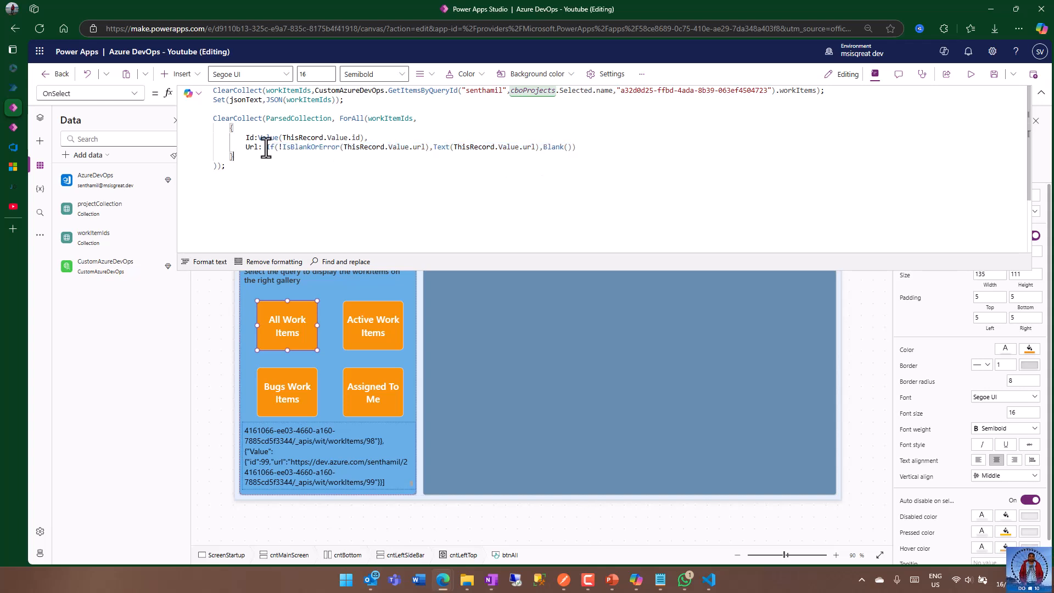
drag(278, 148, 340, 147)
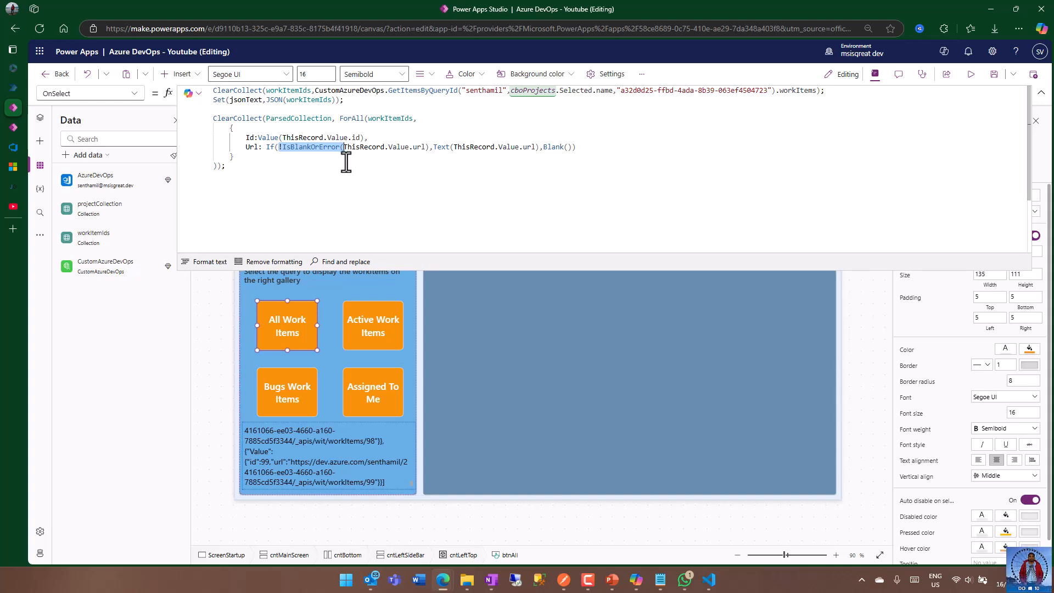
Review the rest of the Url expression: the Text(ThisRecord.Value.url) result, the IsBlankOrError condition and the Blank() fallback.
click(383, 147)
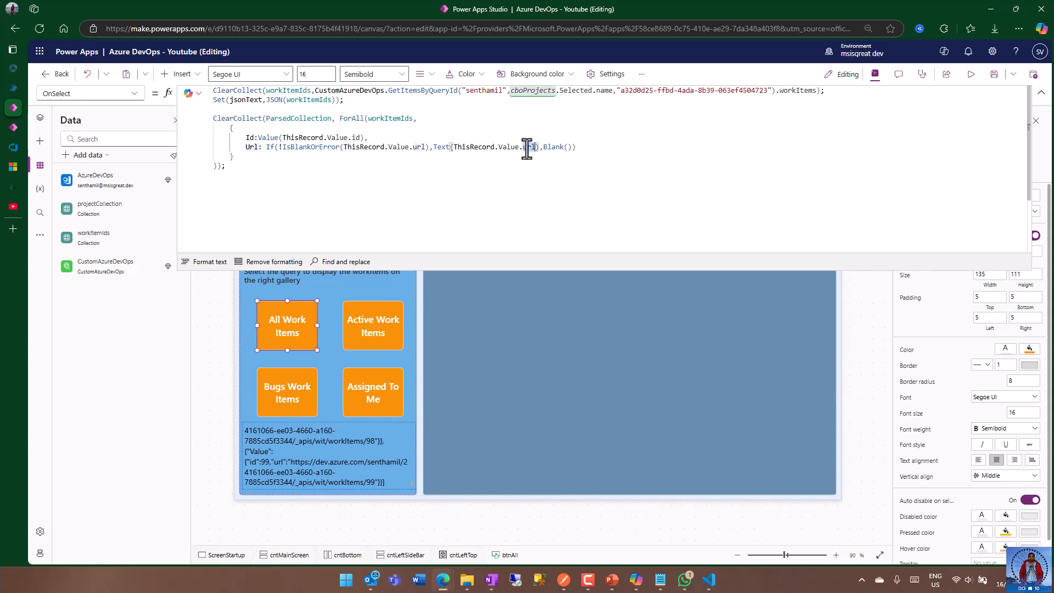
drag(453, 146, 536, 146)
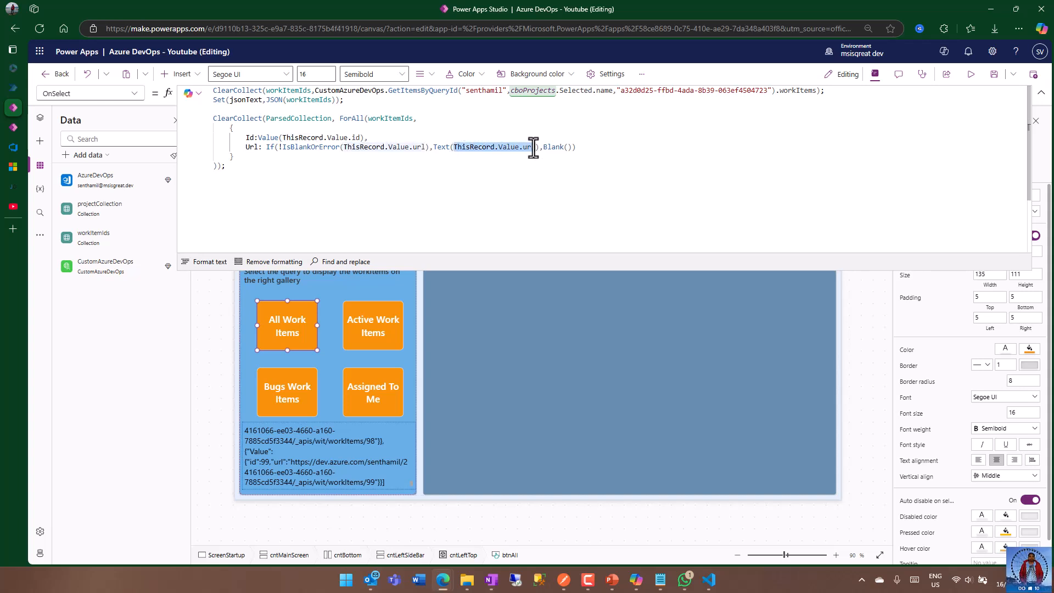
double_click(439, 147)
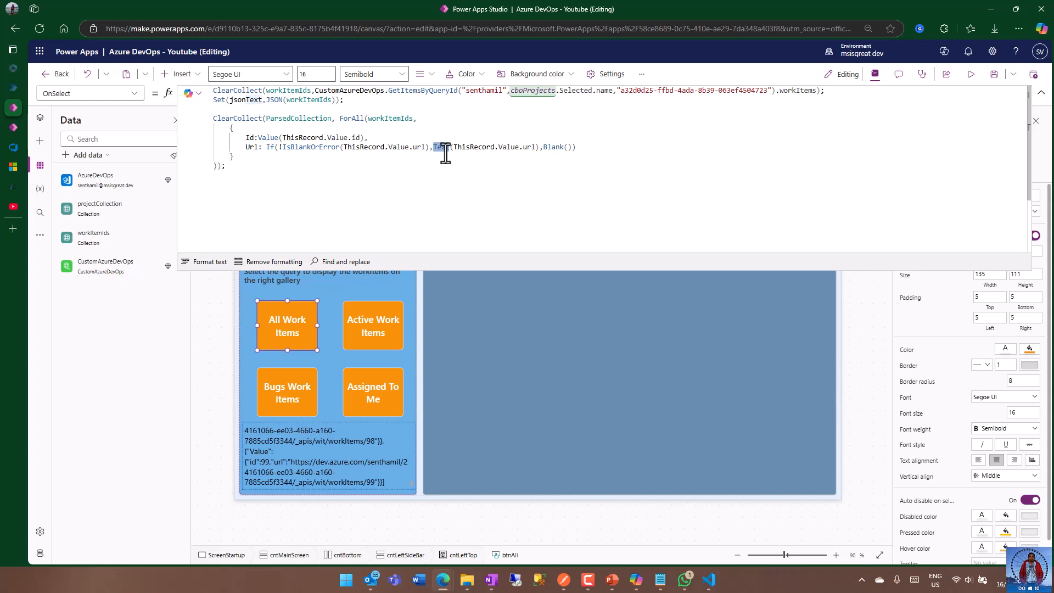
click(584, 147)
drag(298, 146, 417, 147)
double_click(554, 146)
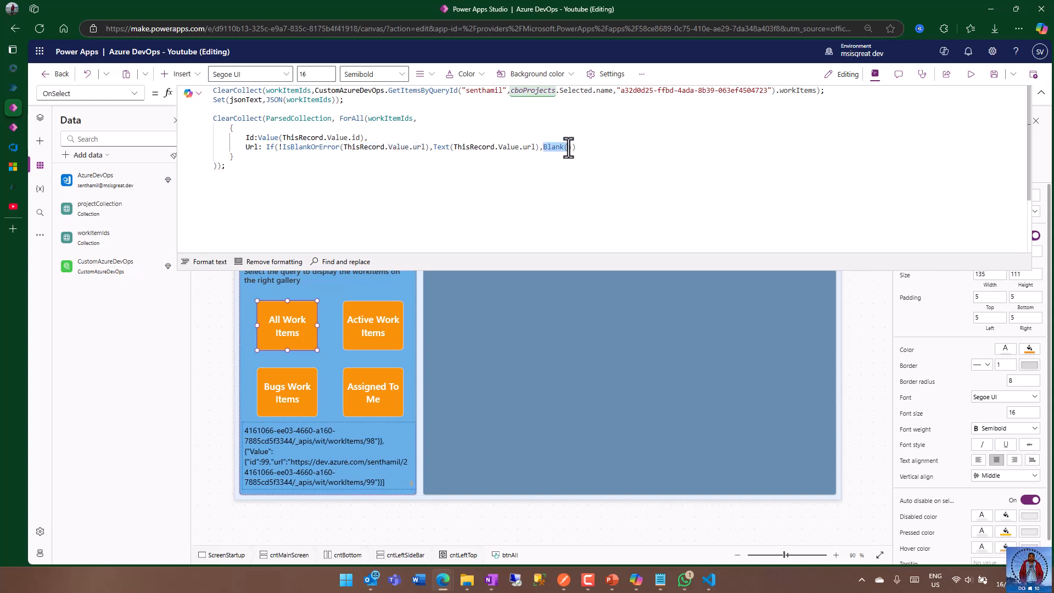
click(576, 146)
click(534, 118)
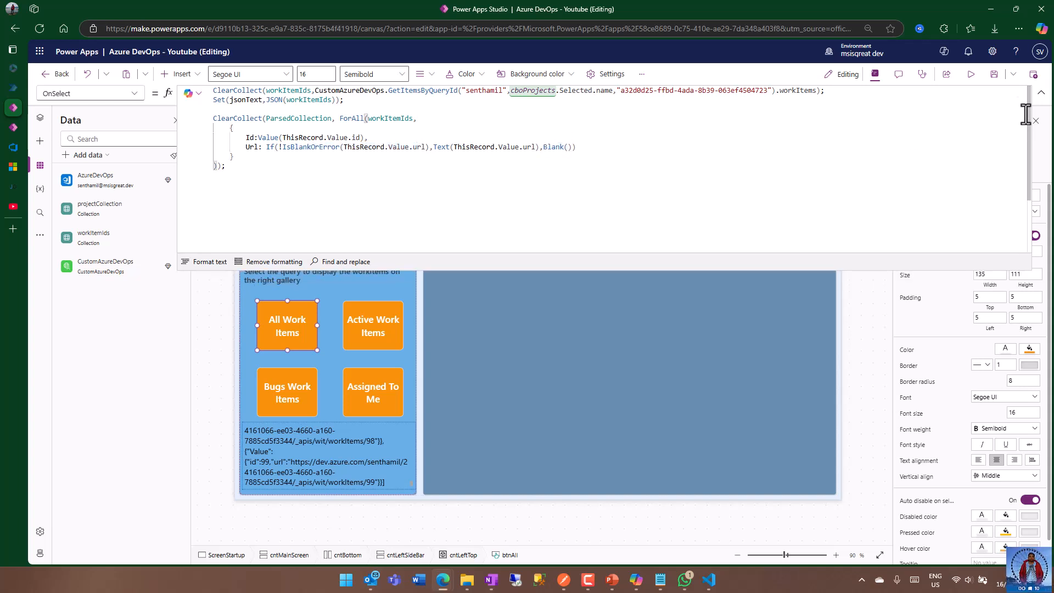
Save the app and check the Items source of the galWorkItems gallery, with its template selected and the screen's control hierarchy shown.
click(993, 74)
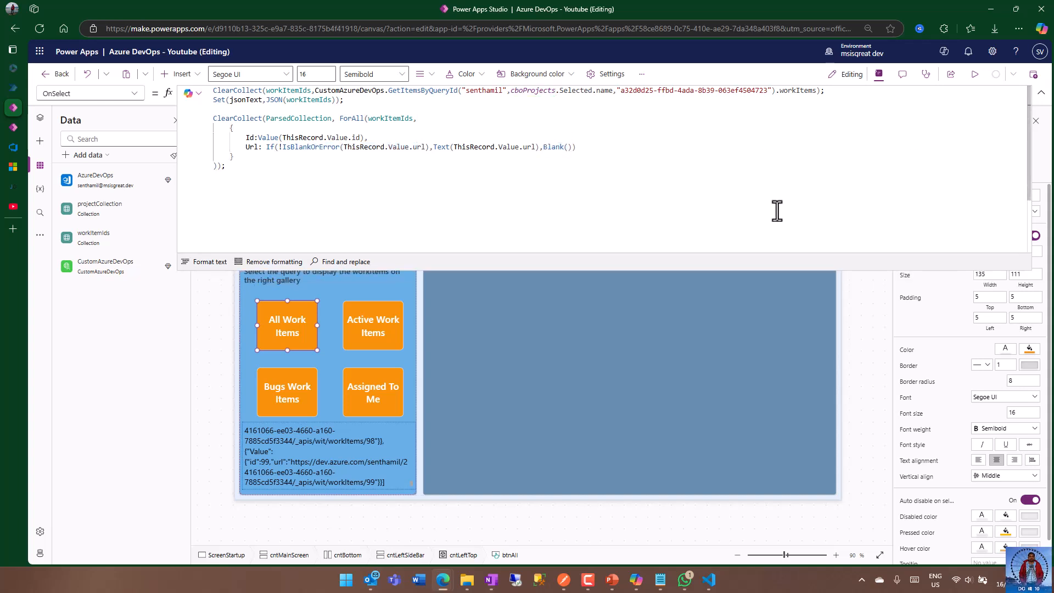
click(575, 367)
drag(706, 269, 735, 100)
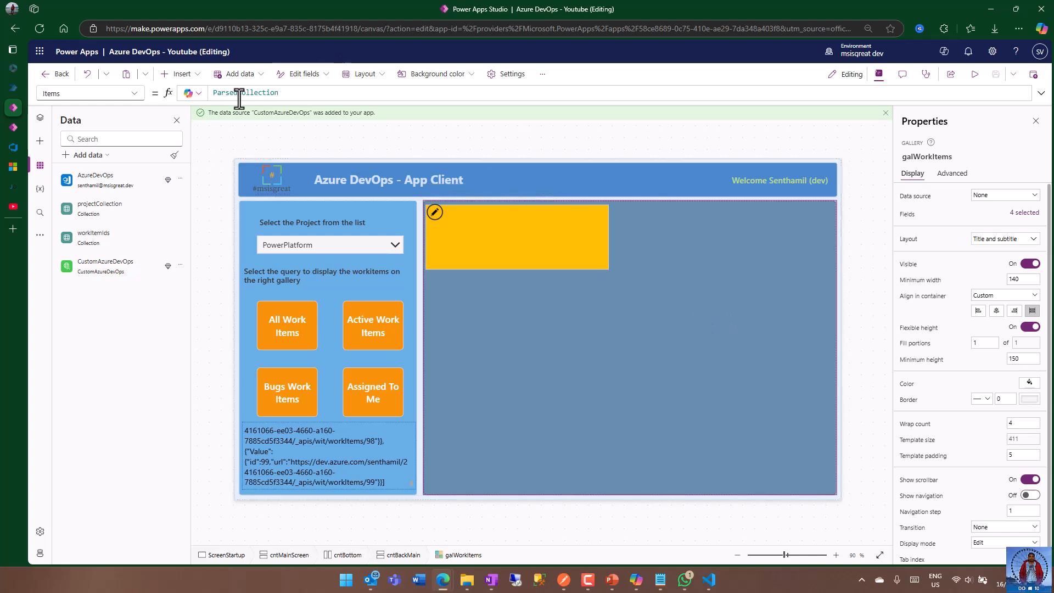
click(435, 221)
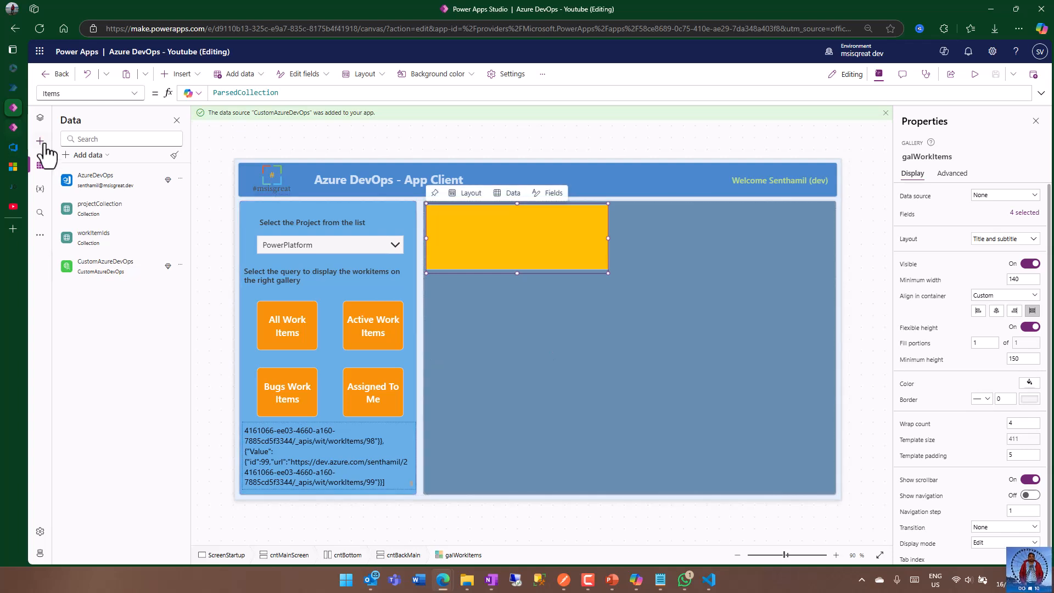
click(40, 117)
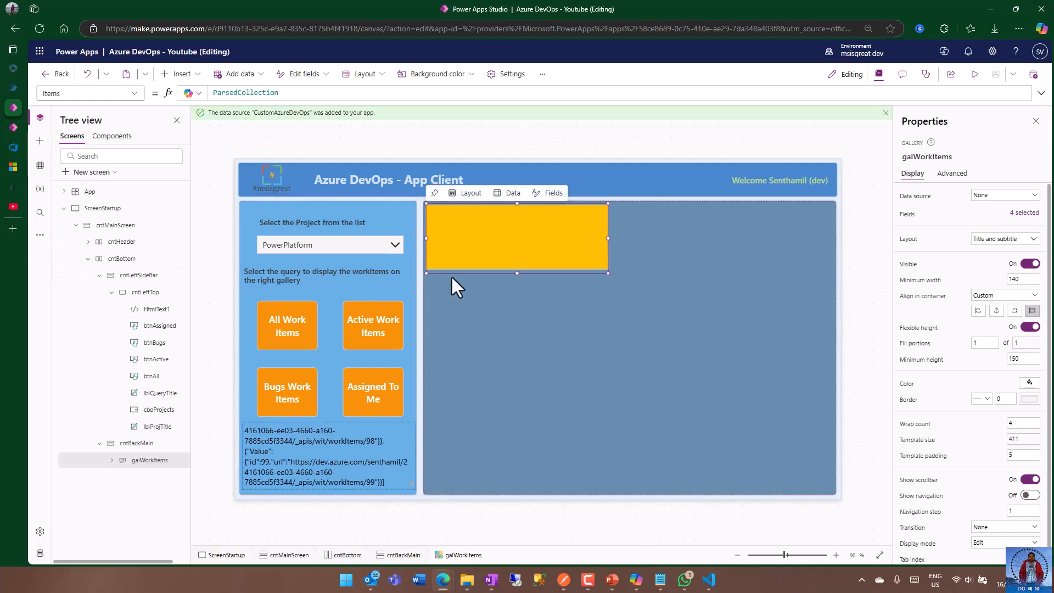
Preview the app, run the All Work Items query for the PowerPlatform project, and compare the gallery items with the raw JSON text.
click(974, 75)
click(223, 203)
click(241, 207)
click(218, 318)
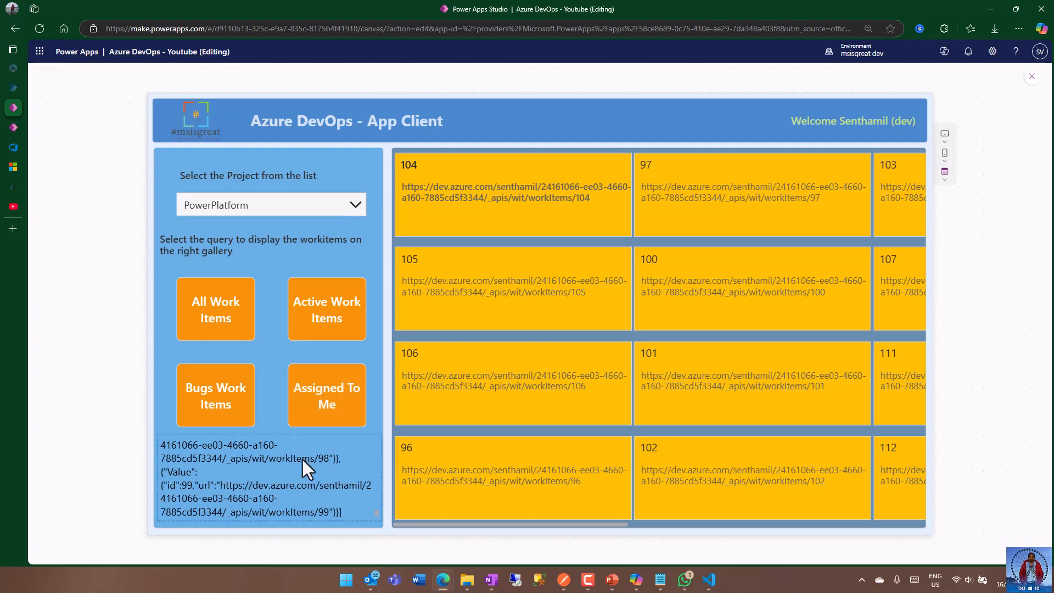
scroll(301, 460, up, 10)
scroll(282, 459, down, 3)
scroll(285, 496, up, 1)
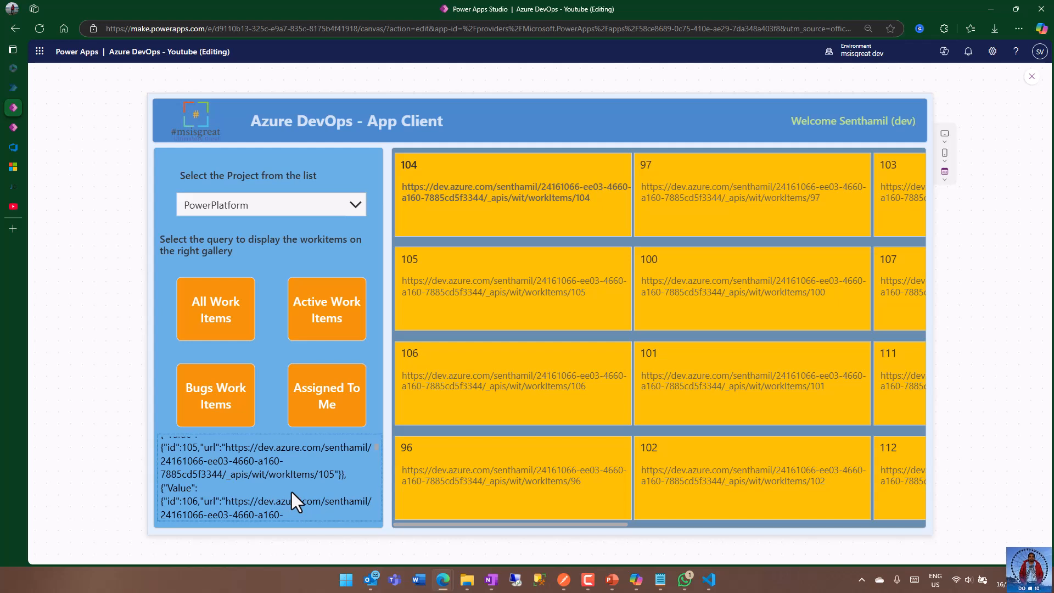